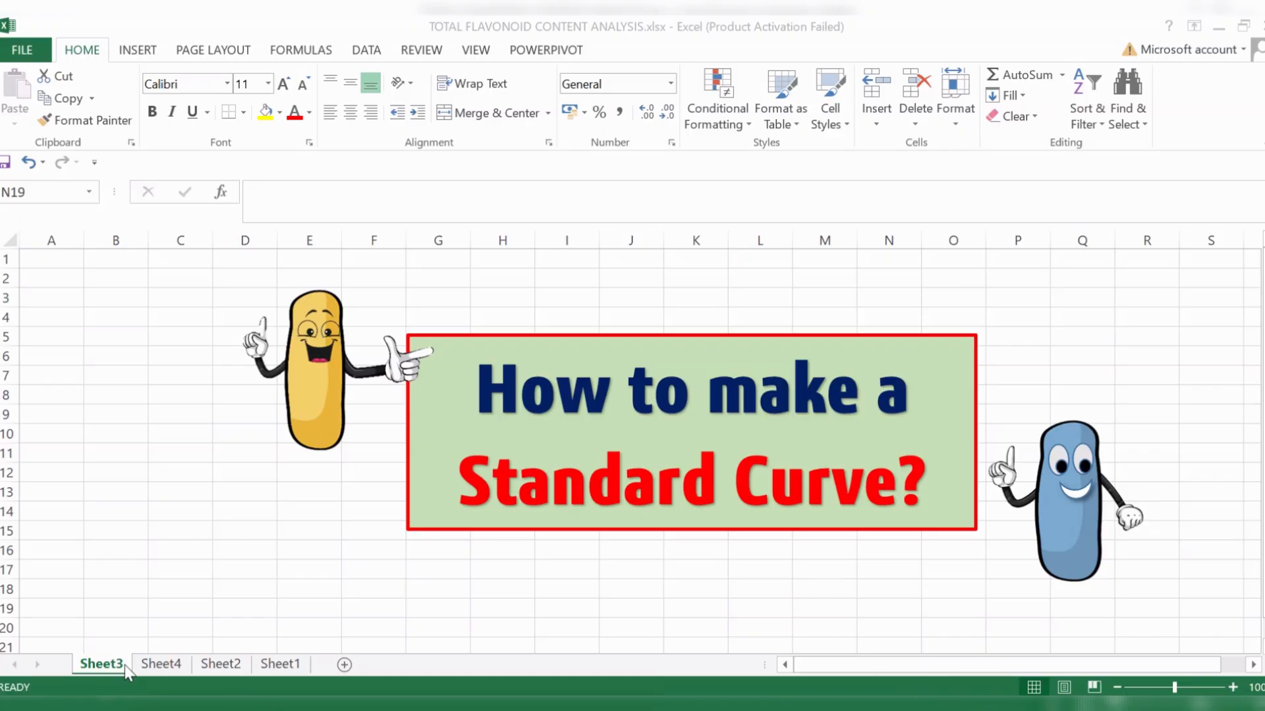
# - Open Sheet4 and examine the quercetin concentrations in B6:B10 and their first OD readings
pyautogui.click(162, 663)
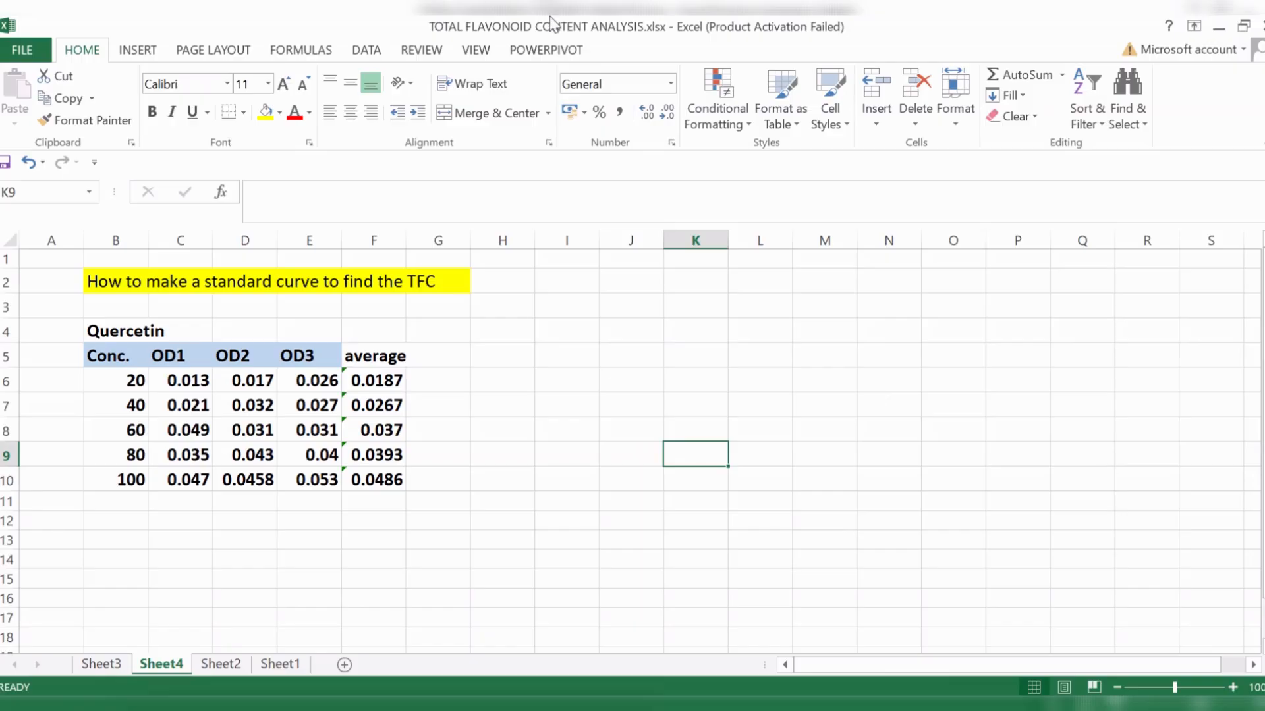
pyautogui.click(162, 338)
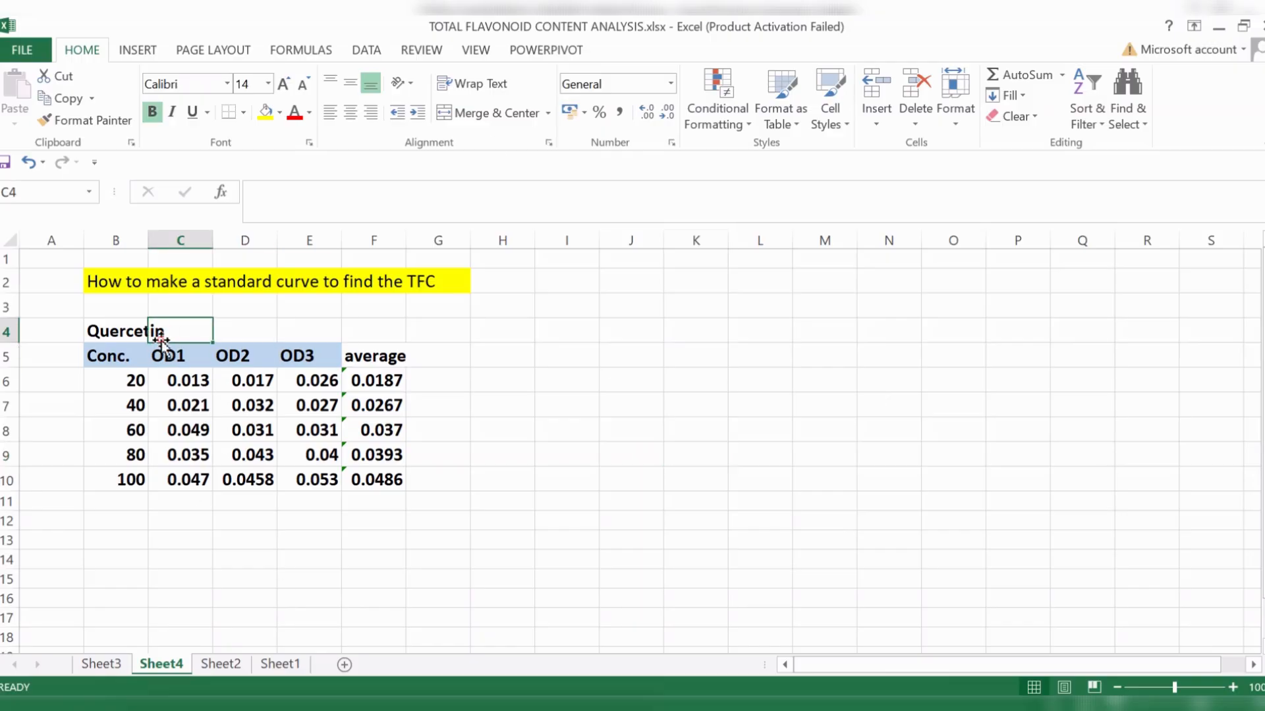
pyautogui.click(121, 334)
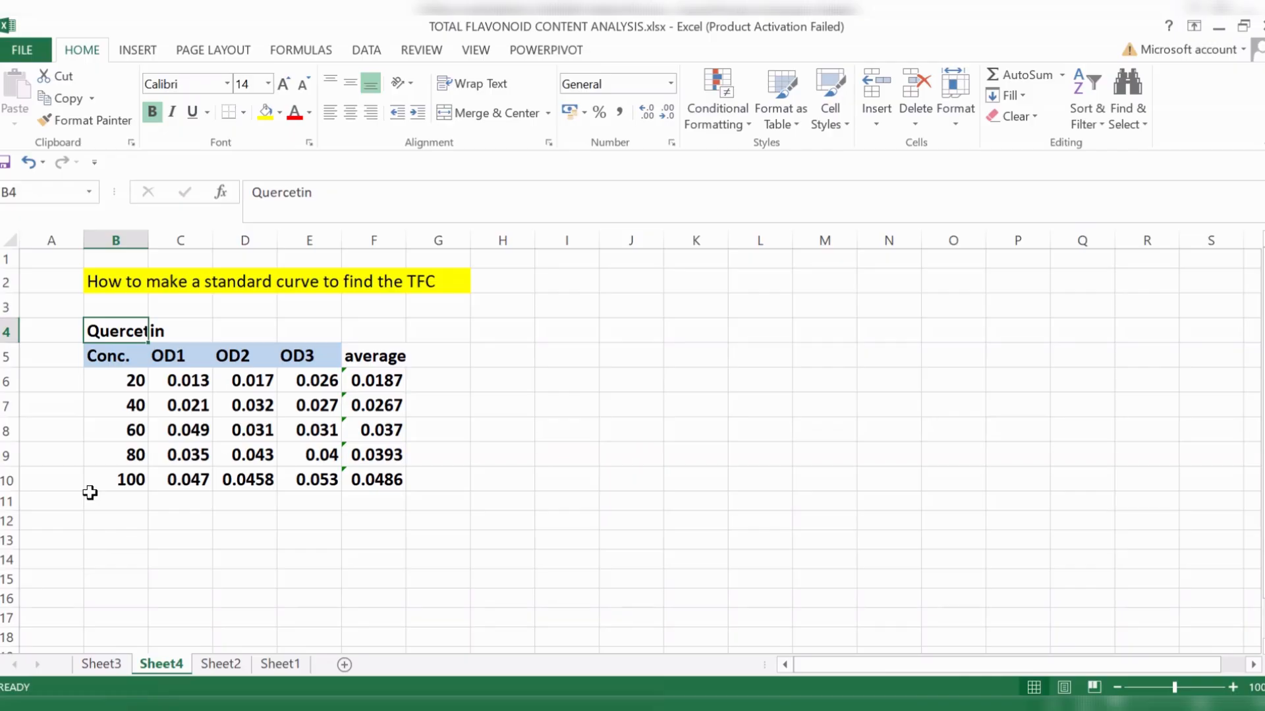
pyautogui.moveTo(128, 380); pyautogui.dragTo(136, 489)
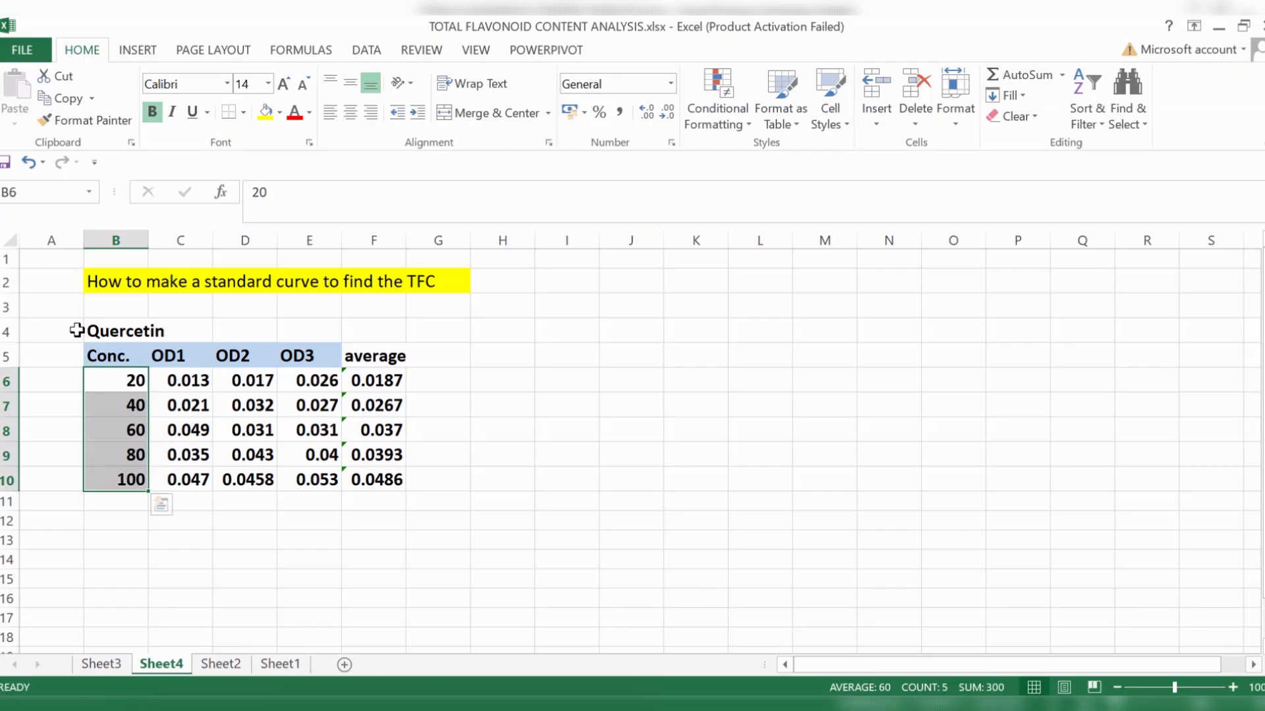
pyautogui.click(120, 380)
pyautogui.click(129, 408)
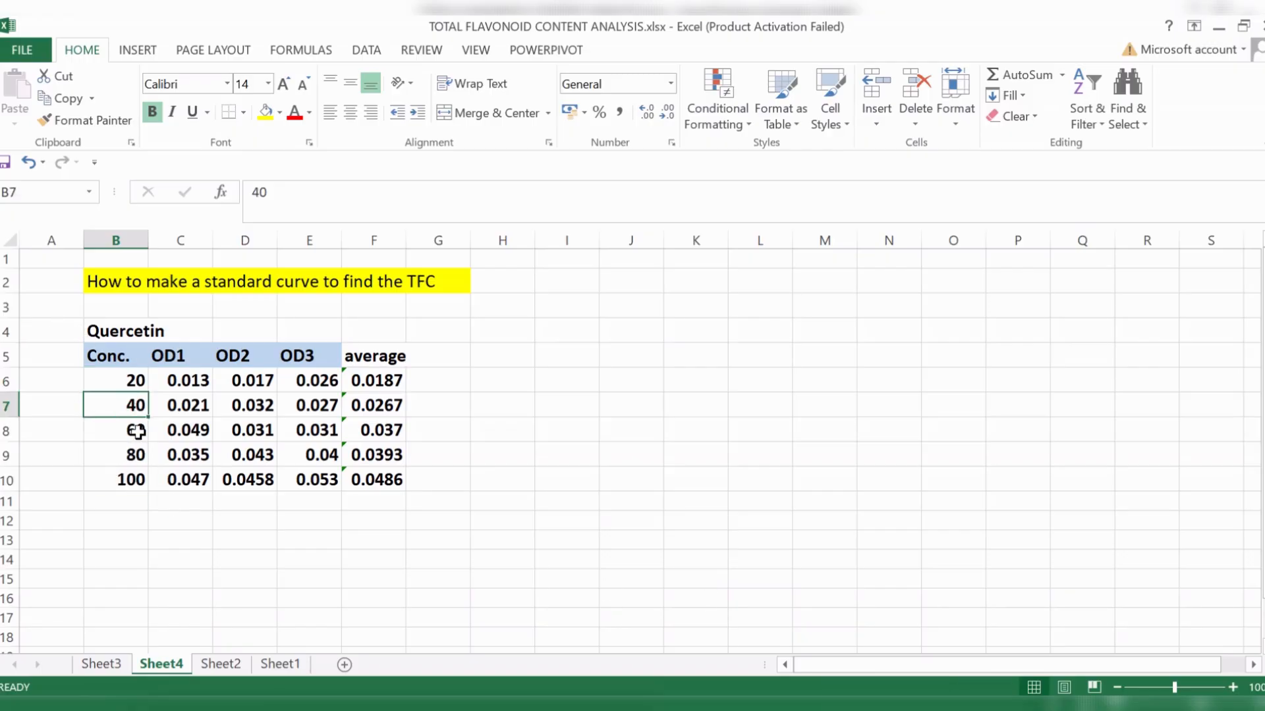
pyautogui.click(138, 431)
pyautogui.click(138, 456)
pyautogui.click(137, 481)
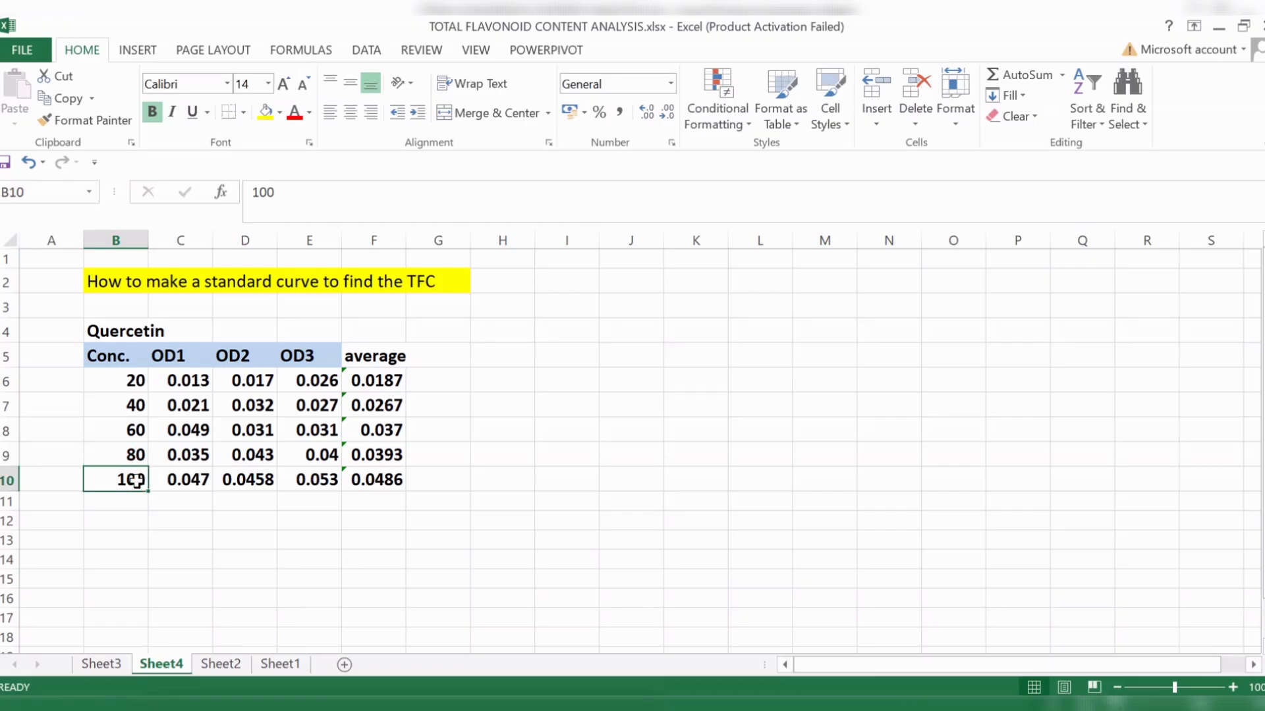
pyautogui.click(191, 380)
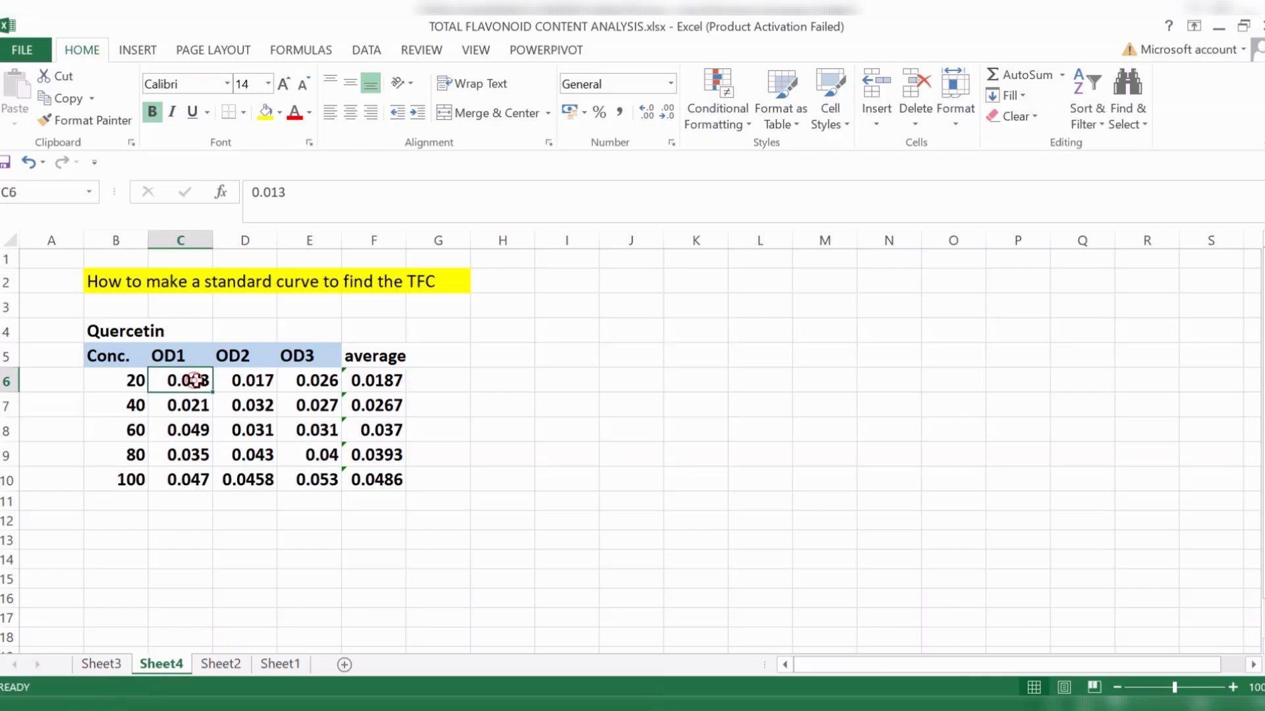
pyautogui.click(284, 380)
# - Enter the wavelength label "510 nm" in cell D4 above the OD columns
pyautogui.click(262, 327)
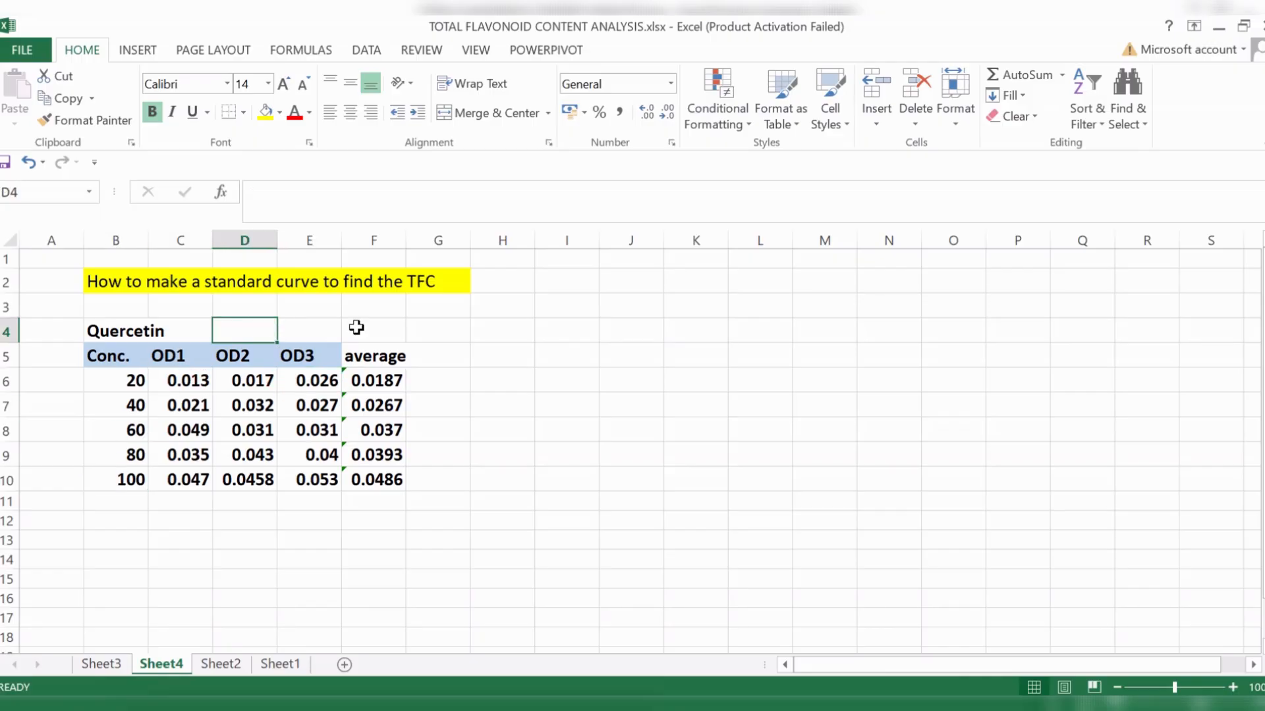
pyautogui.write('510')
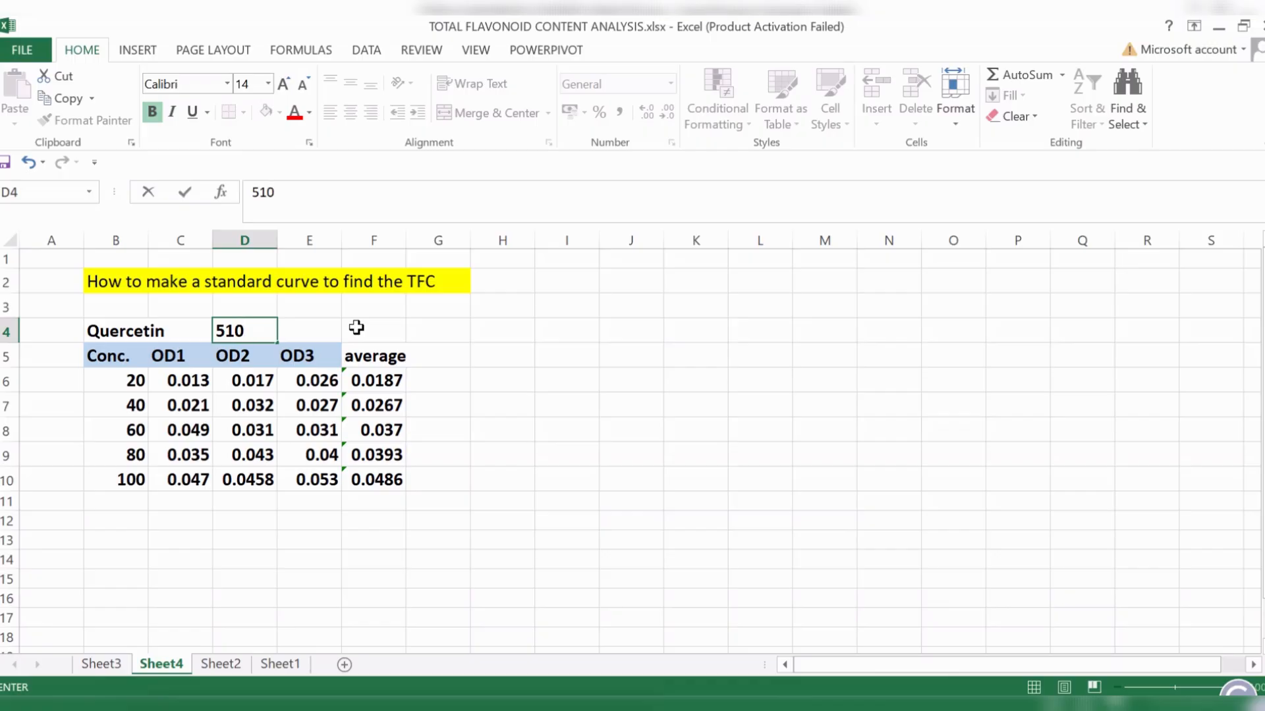
pyautogui.write(' nm')
pyautogui.click(570, 556)
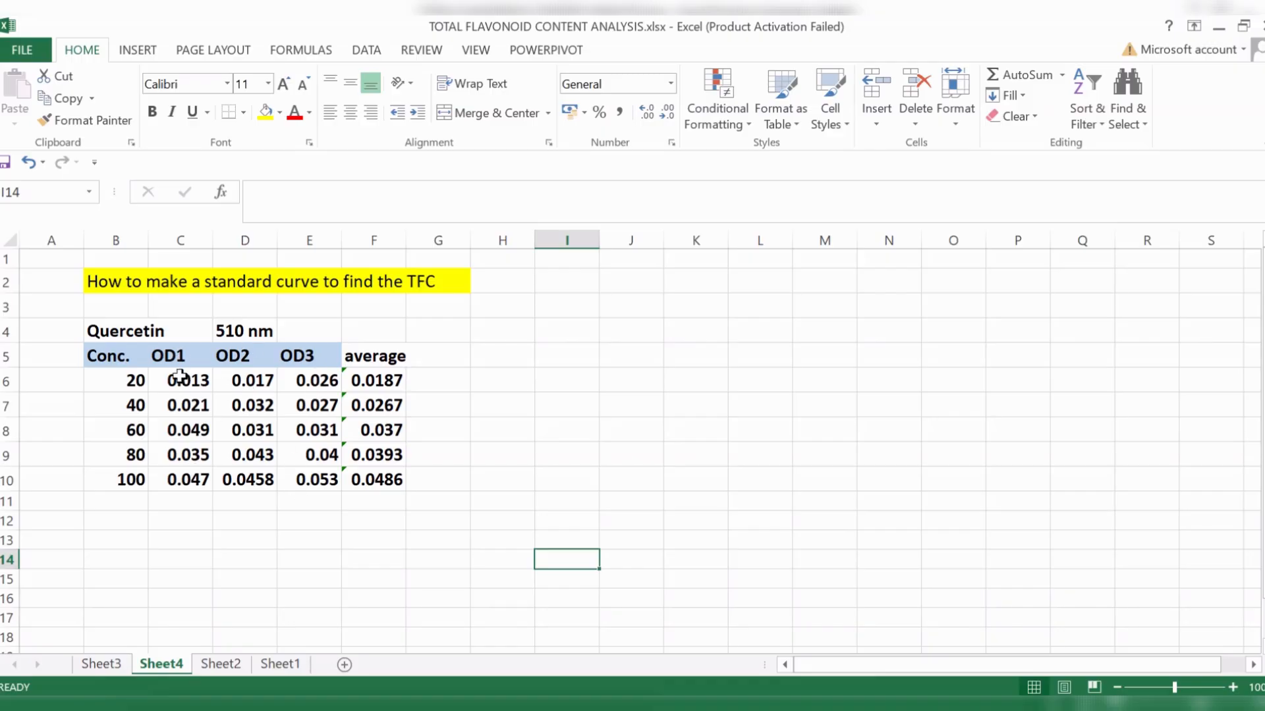
# - Review the OD1, OD2, OD3 and average columns of the quercetin table
pyautogui.click(179, 361)
pyautogui.click(250, 356)
pyautogui.click(296, 356)
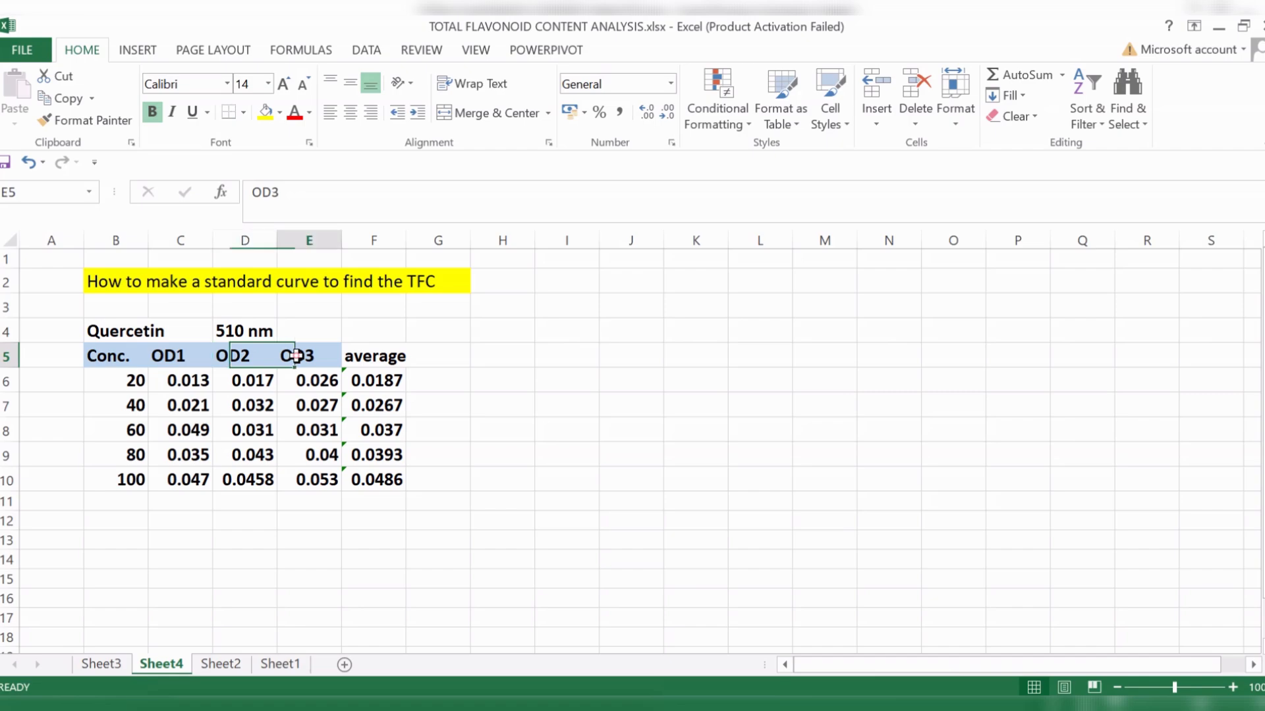
pyautogui.click(183, 383)
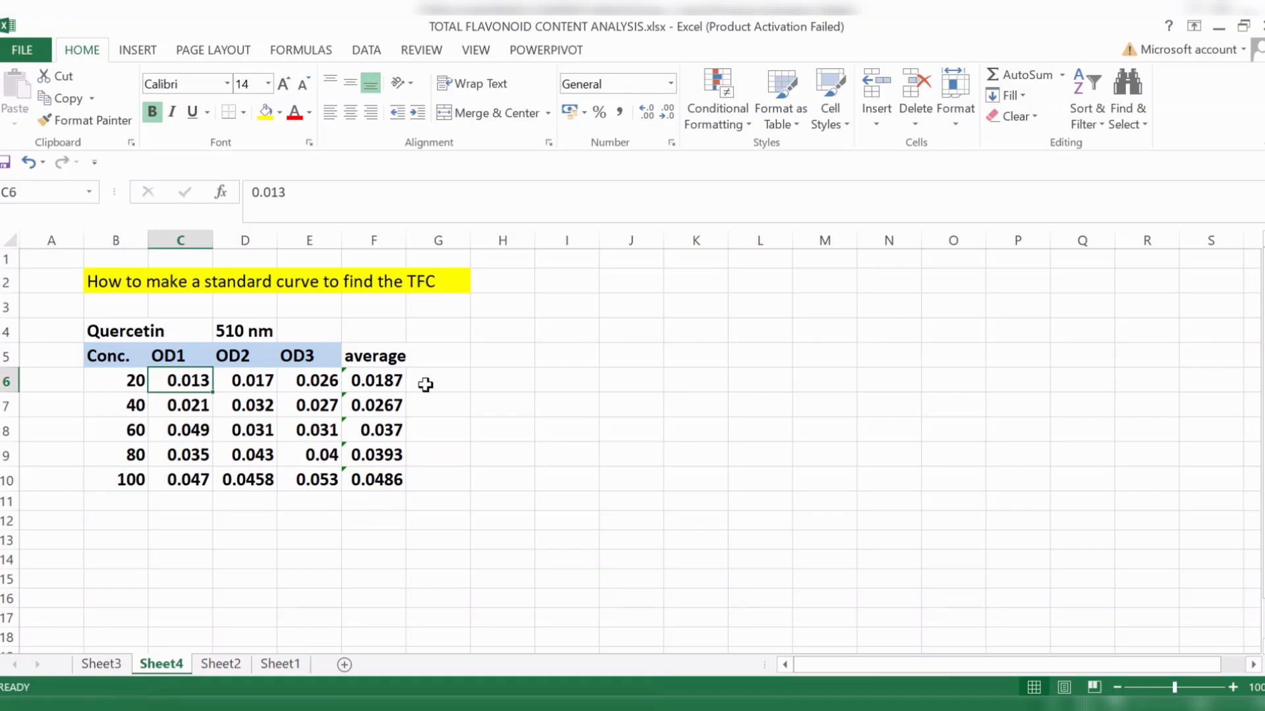
pyautogui.click(451, 405)
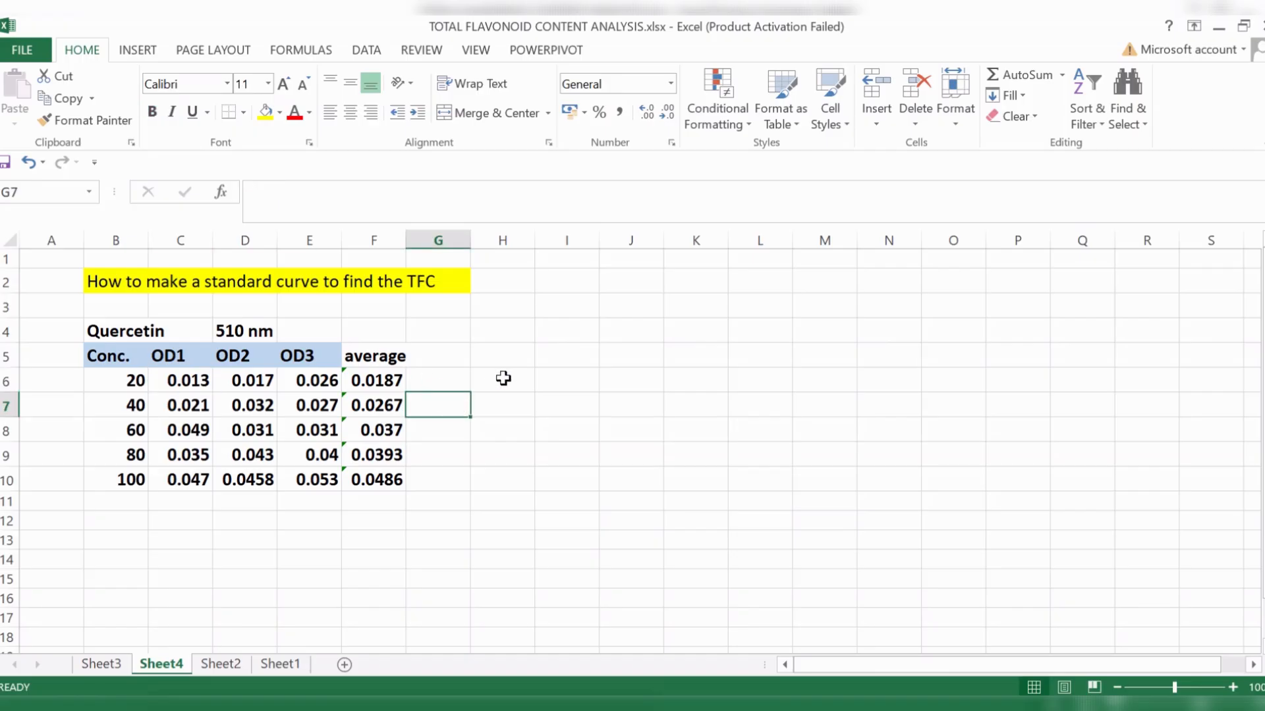
pyautogui.click(381, 359)
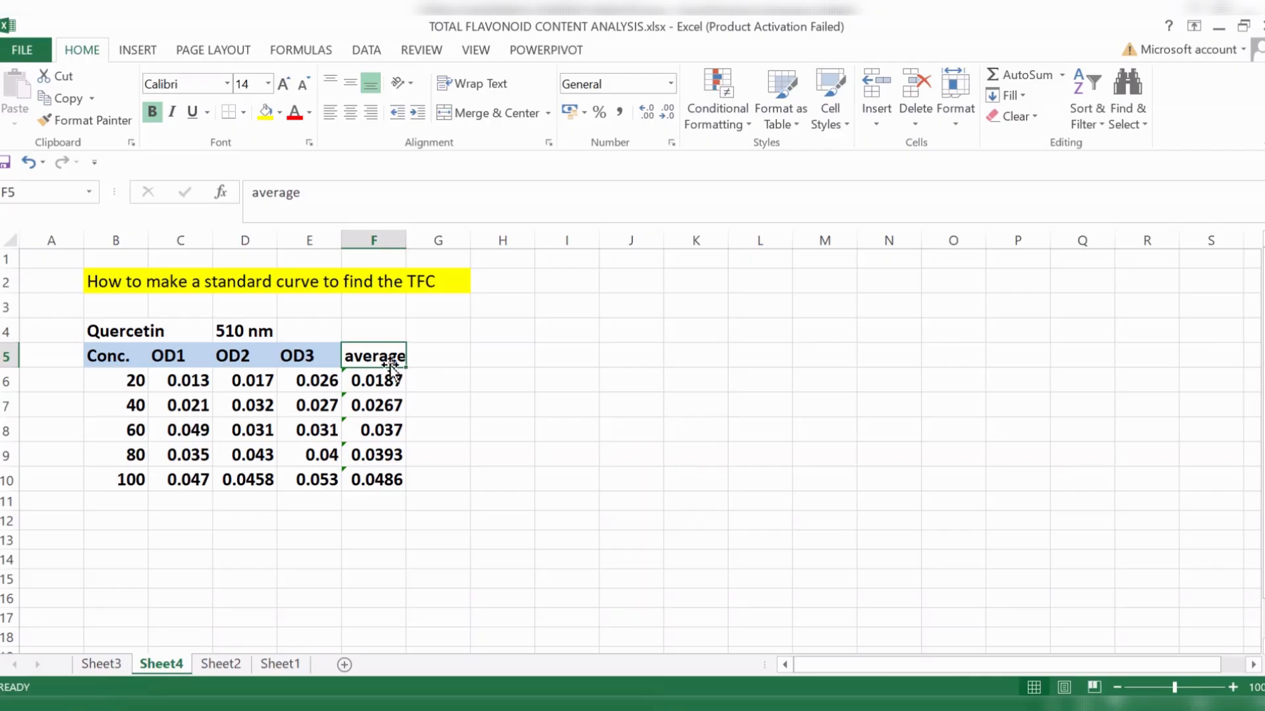
# - Enter the heading "average" in cell G5 beside the existing average column
pyautogui.click(435, 358)
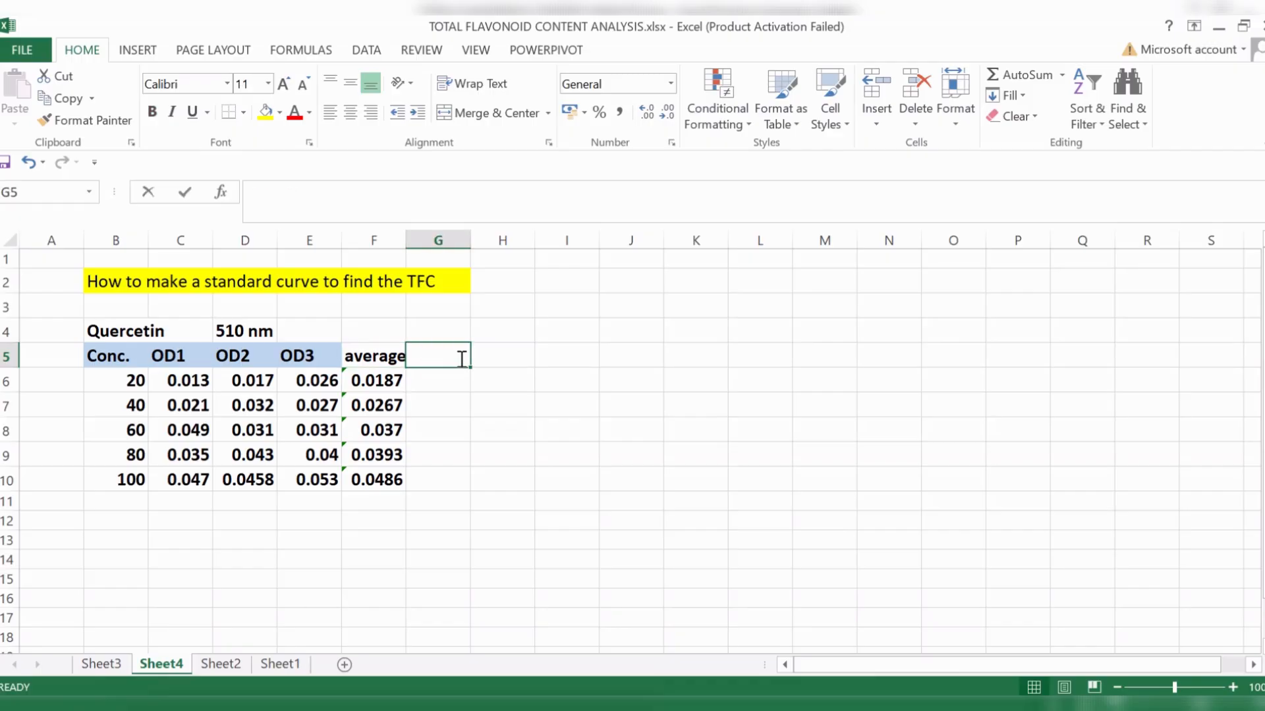
pyautogui.write('average')
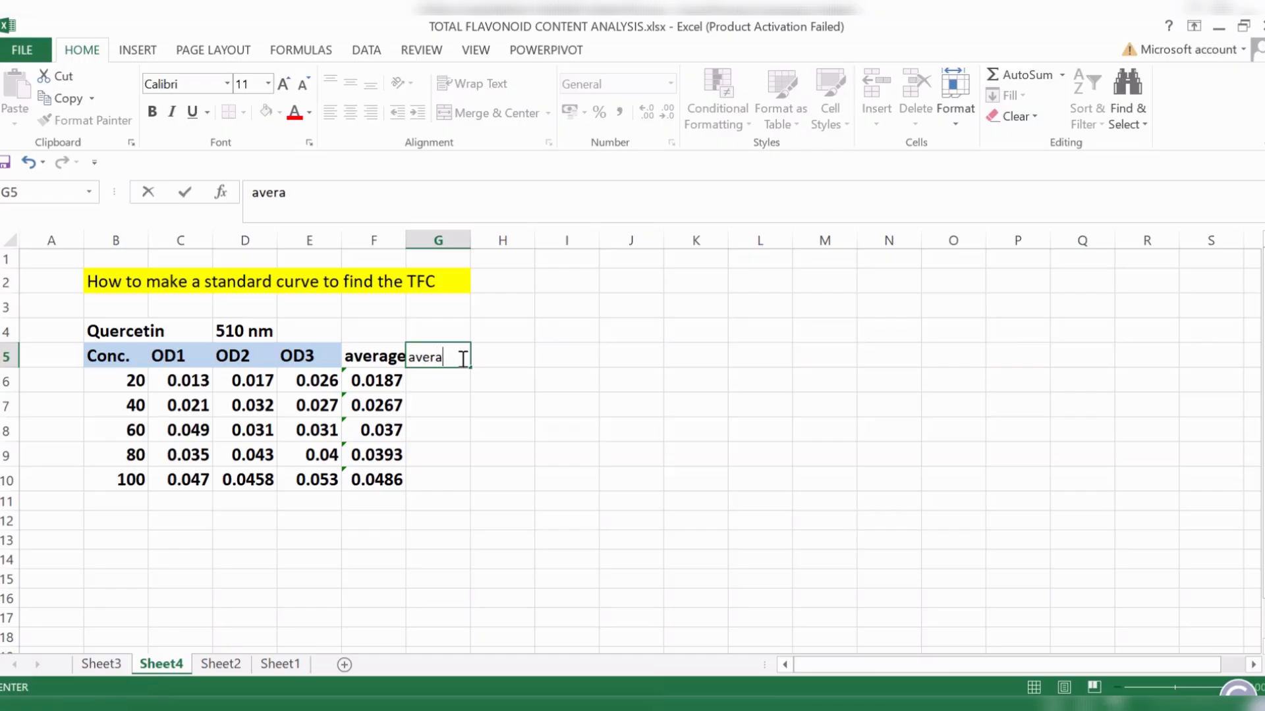
# - Calculate the mean of C6:E6 in G6 with the AVERAGE function and fill the formula down to G10
pyautogui.click(438, 382)
pyautogui.write('=')
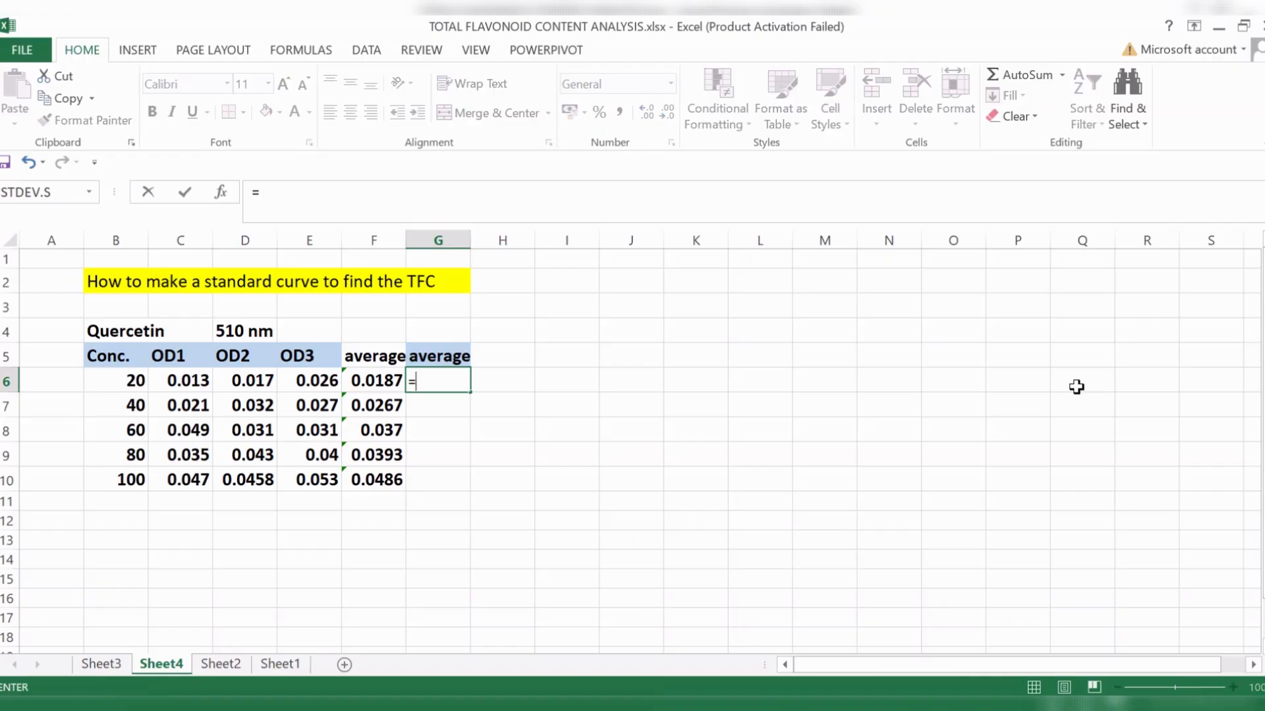
pyautogui.write('avera')
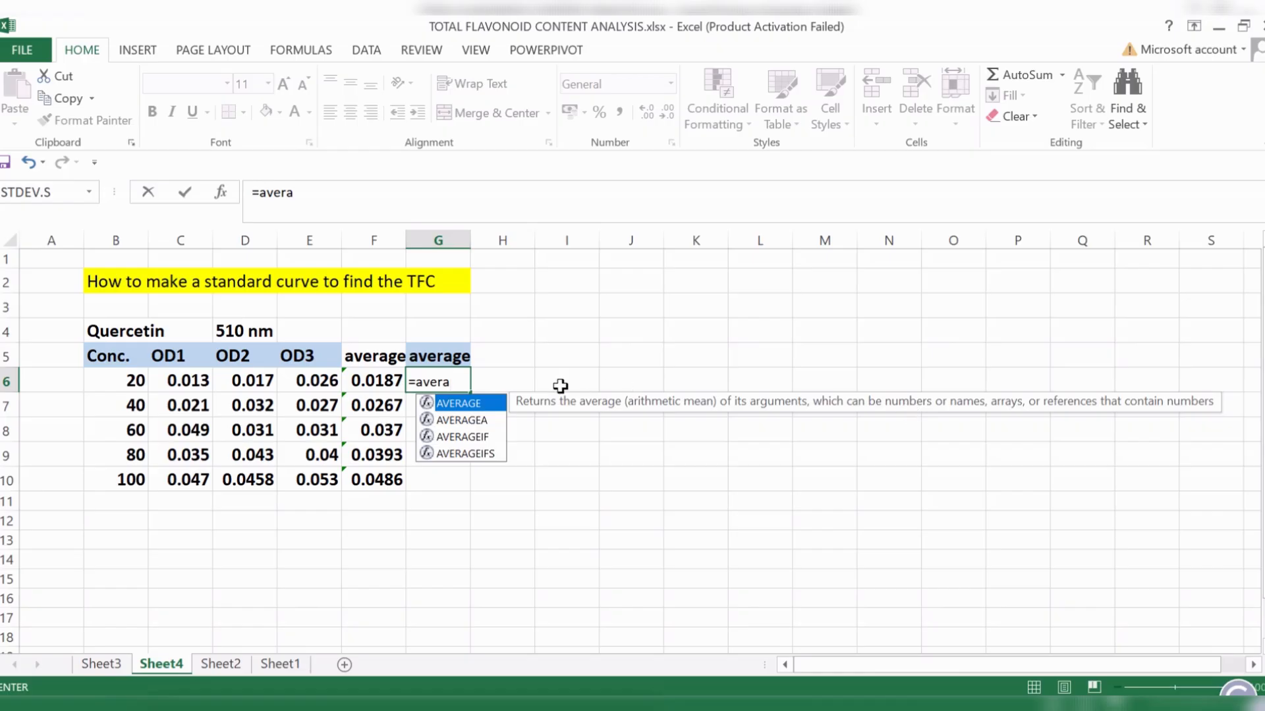
pyautogui.doubleClick(483, 408)
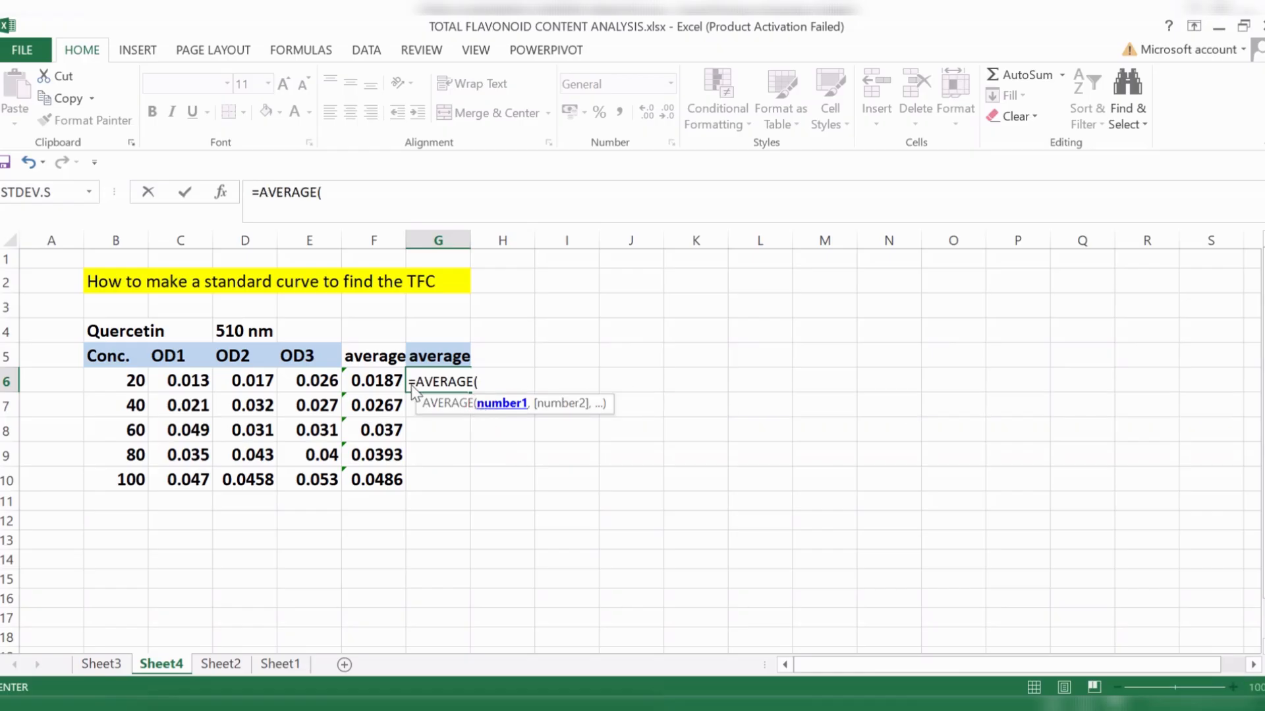
pyautogui.moveTo(194, 384); pyautogui.dragTo(307, 382)
pyautogui.press('Return')
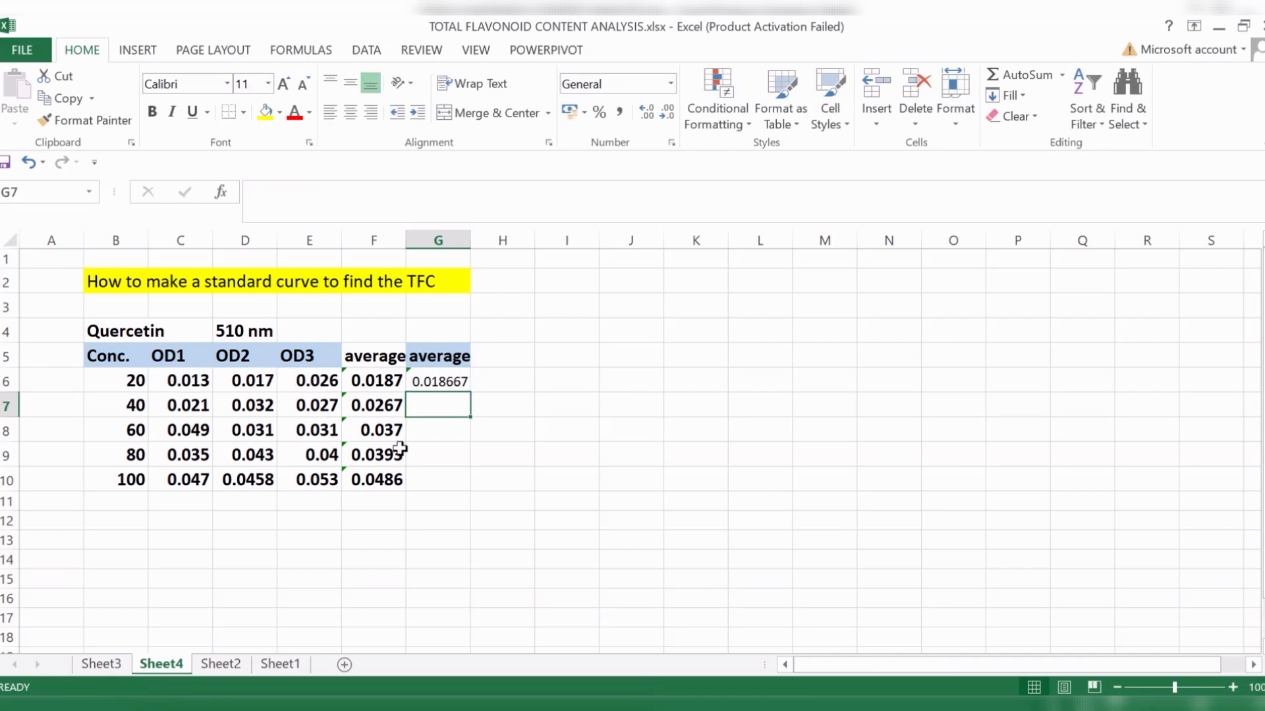
pyautogui.click(440, 387)
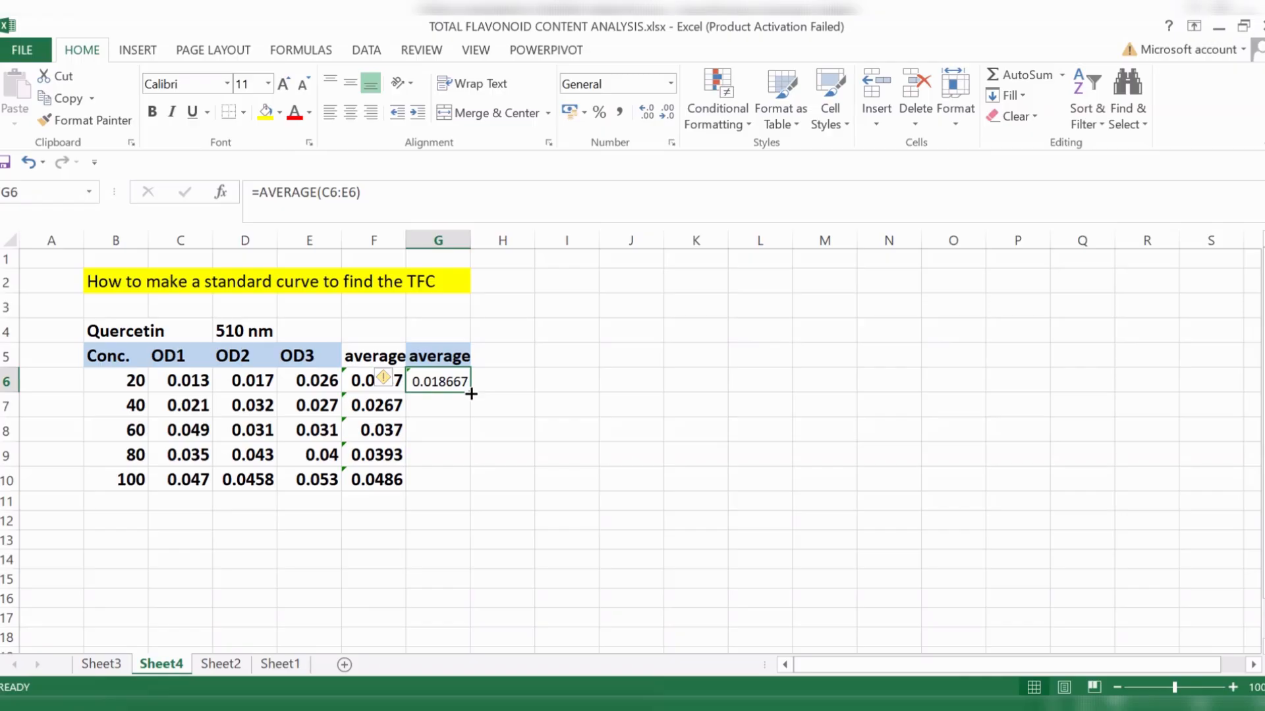
pyautogui.moveTo(471, 393); pyautogui.dragTo(471, 490)
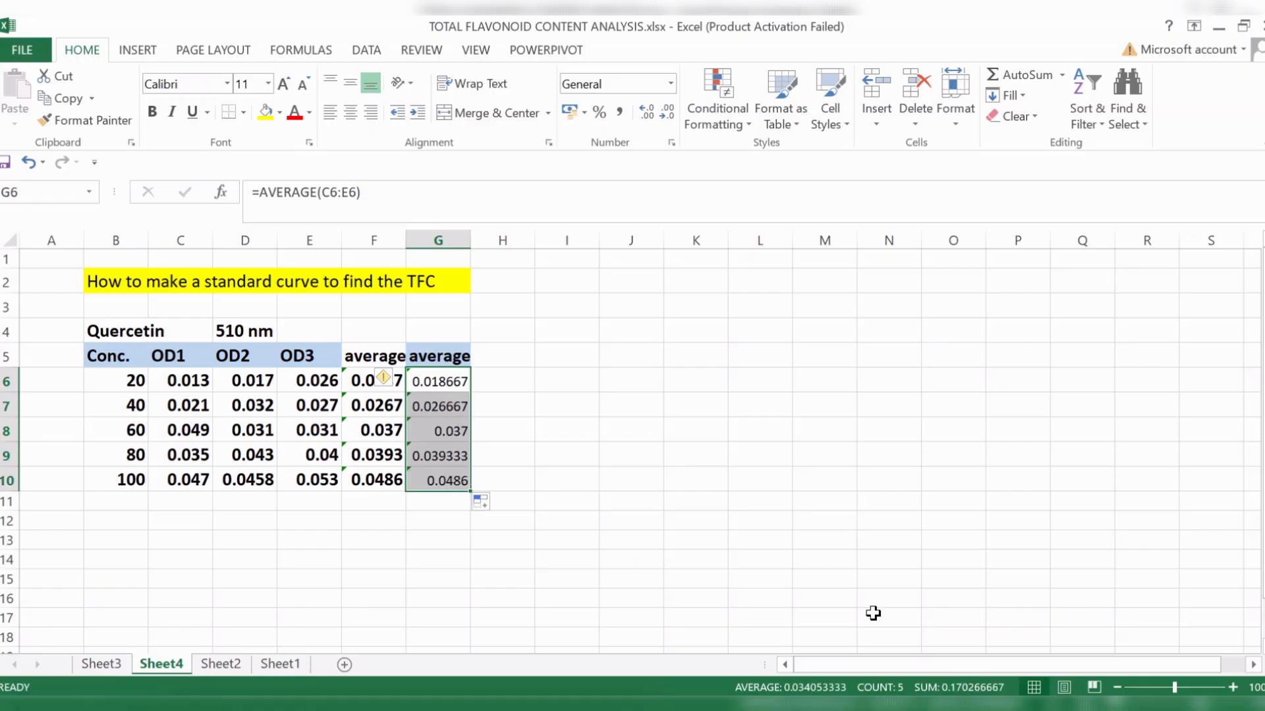
pyautogui.click(698, 506)
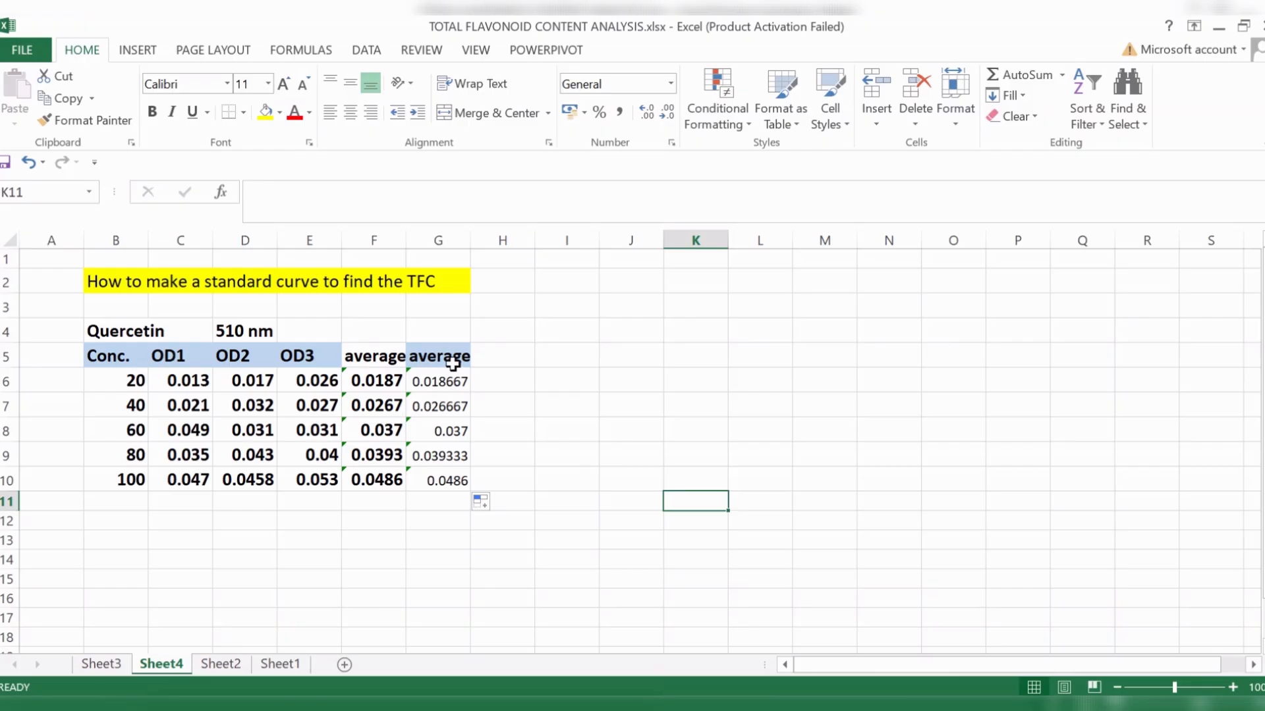
# - Delete the entire column G that holds the duplicate averages
pyautogui.moveTo(453, 363); pyautogui.dragTo(465, 476)
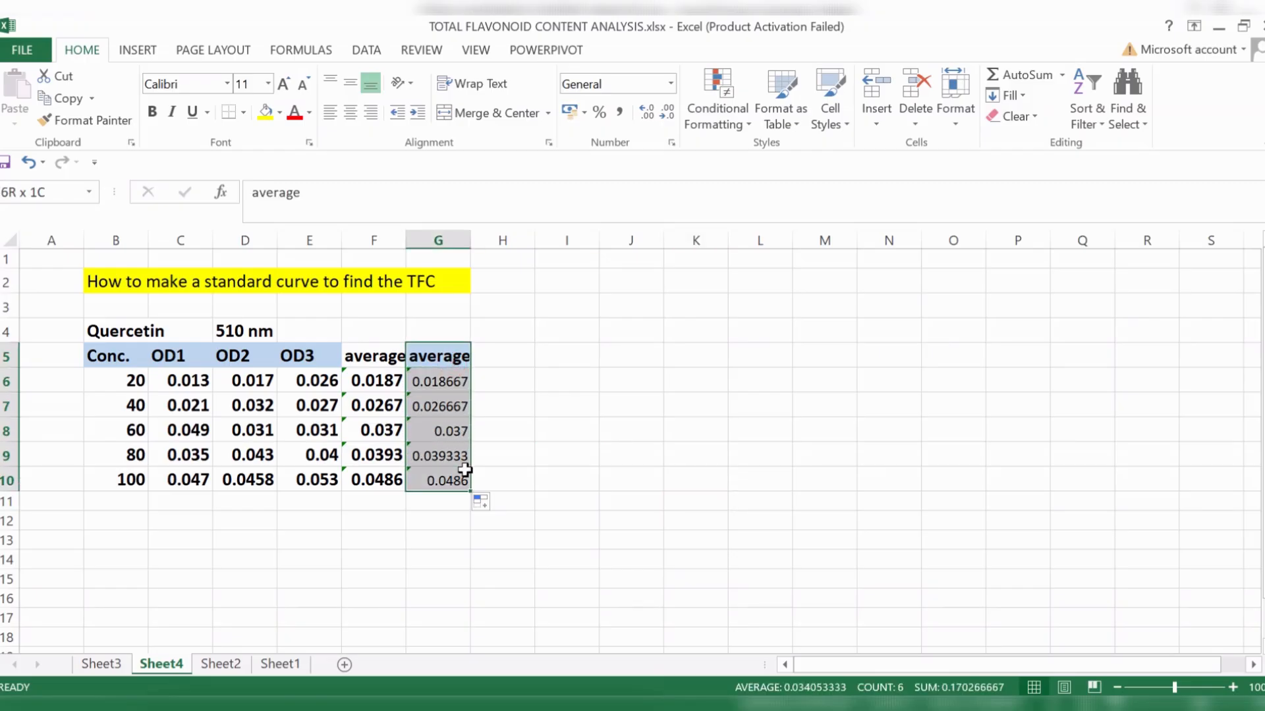
pyautogui.rightClick(438, 416)
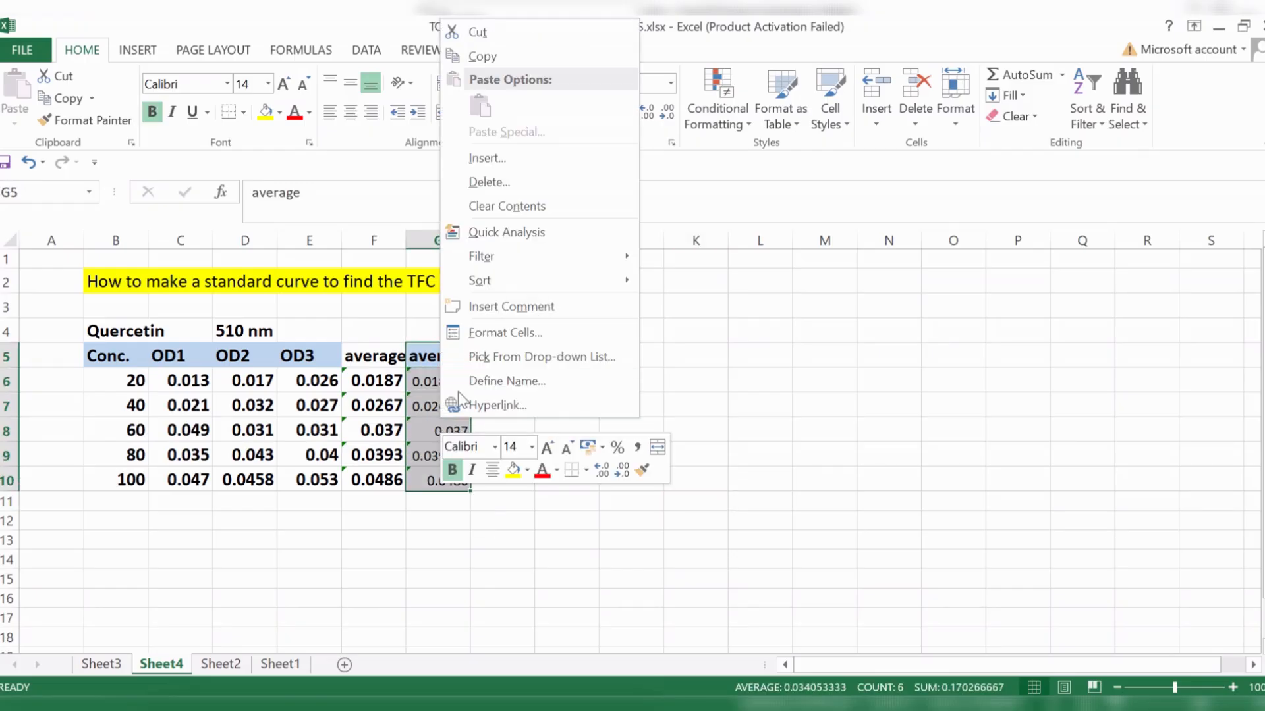
pyautogui.click(500, 182)
pyautogui.click(474, 201)
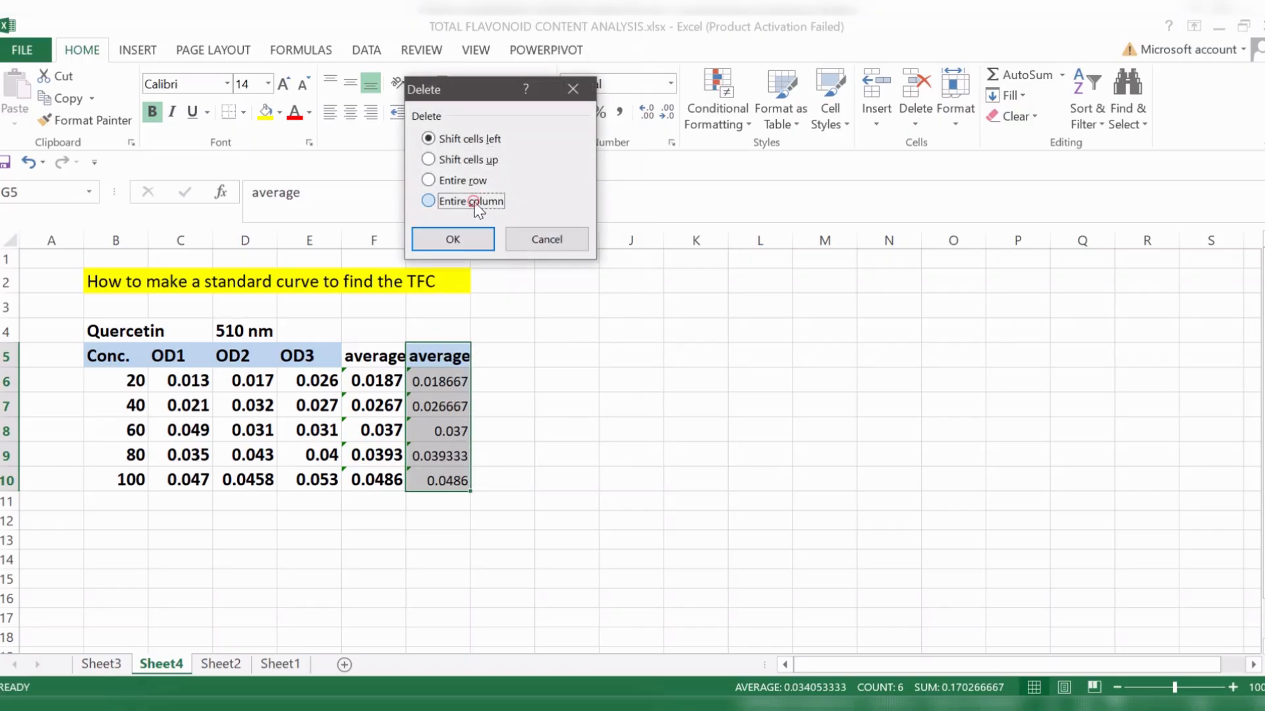
pyautogui.click(469, 239)
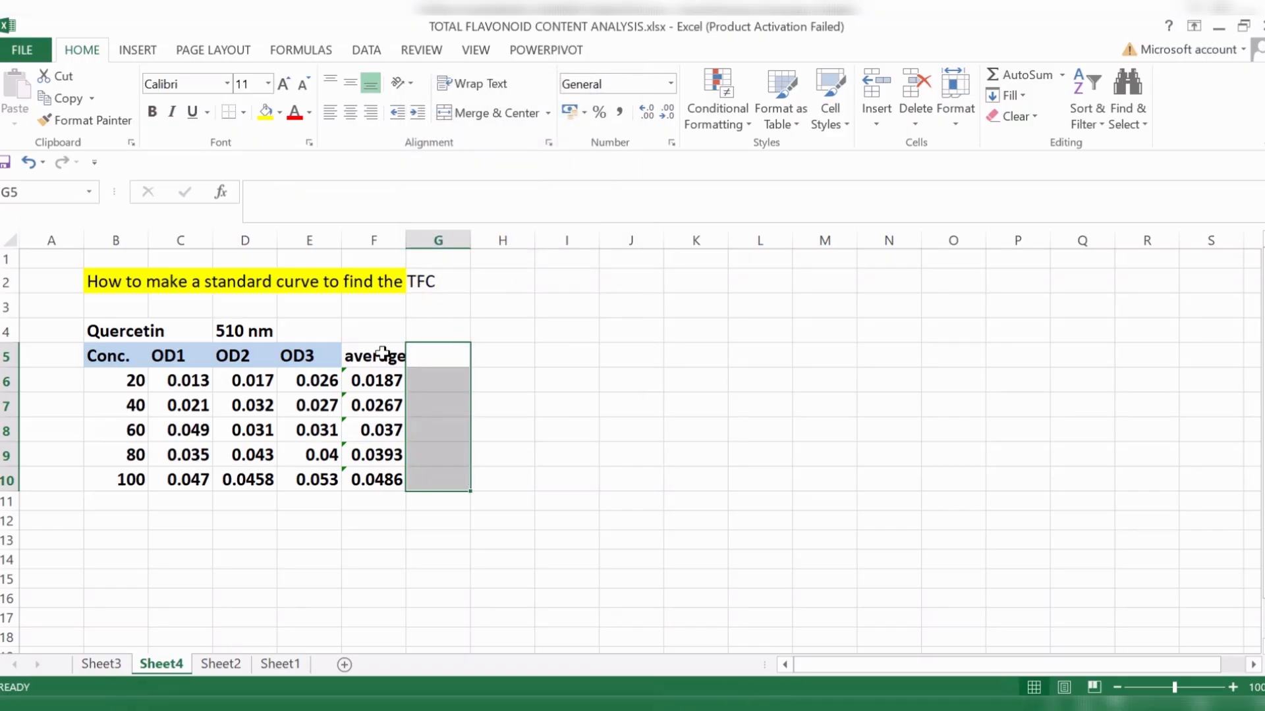
pyautogui.click(390, 520)
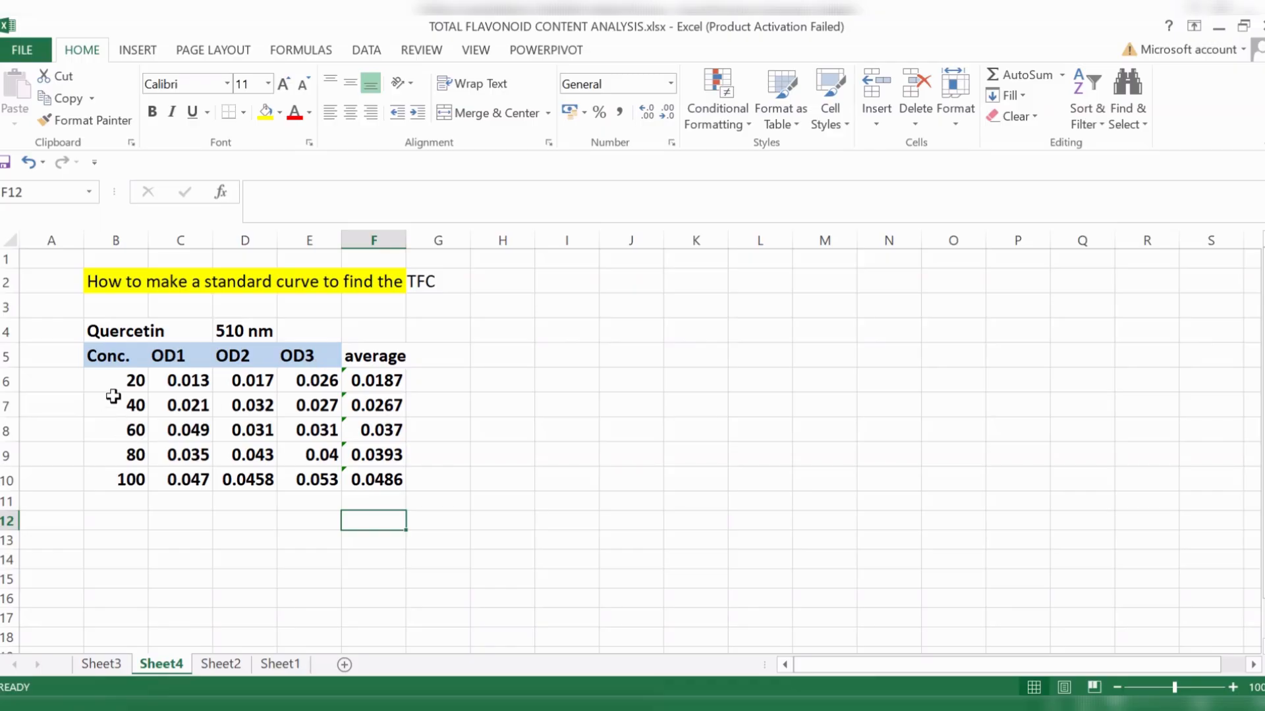
# - Plot the Conc. and average columns, B5:B10 and F5:F10, as a scatter chart with straight lines and markers, positioned beside the table over columns H to O
pyautogui.moveTo(114, 358); pyautogui.dragTo(132, 478)
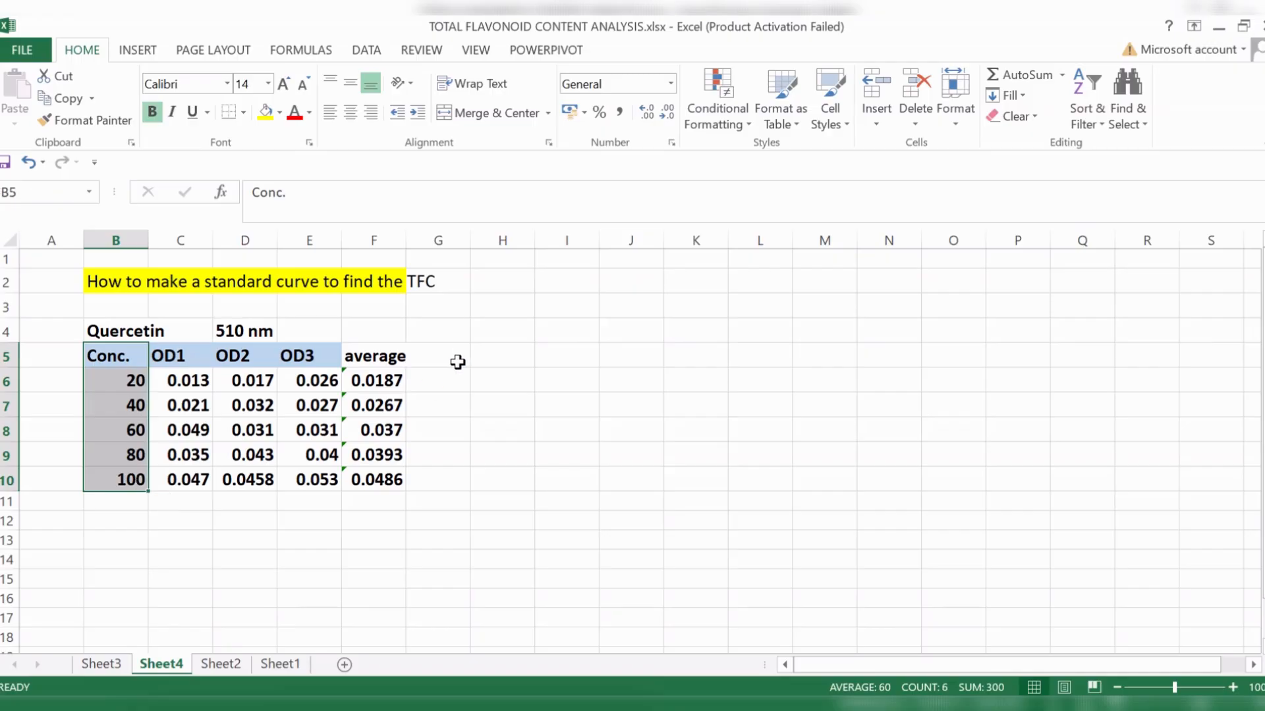
pyautogui.moveTo(378, 361); pyautogui.dragTo(398, 480)
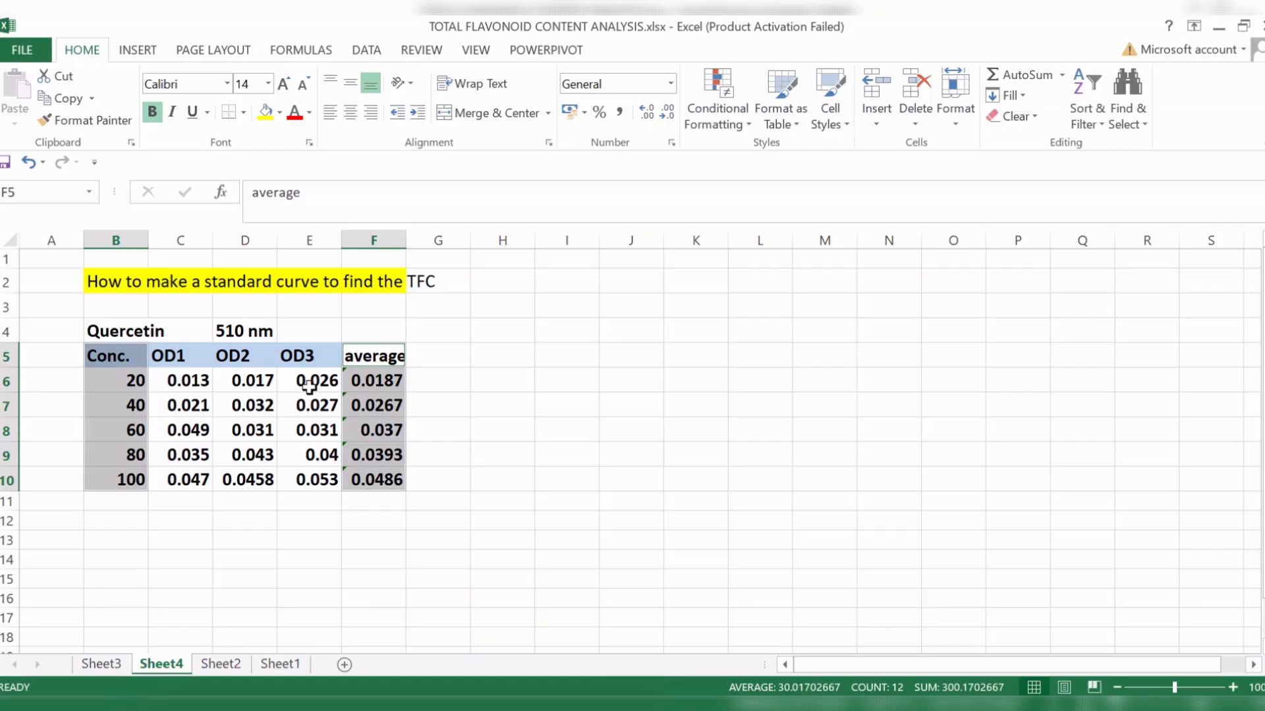
pyautogui.click(137, 51)
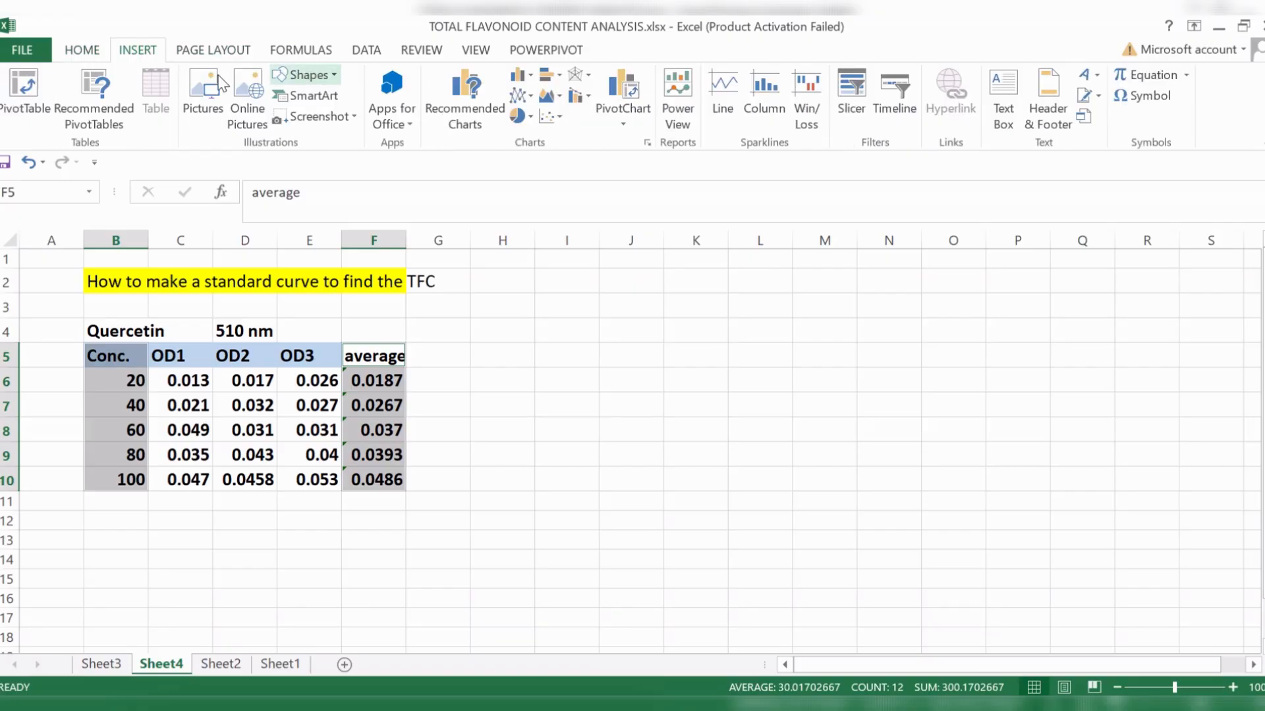
pyautogui.click(552, 117)
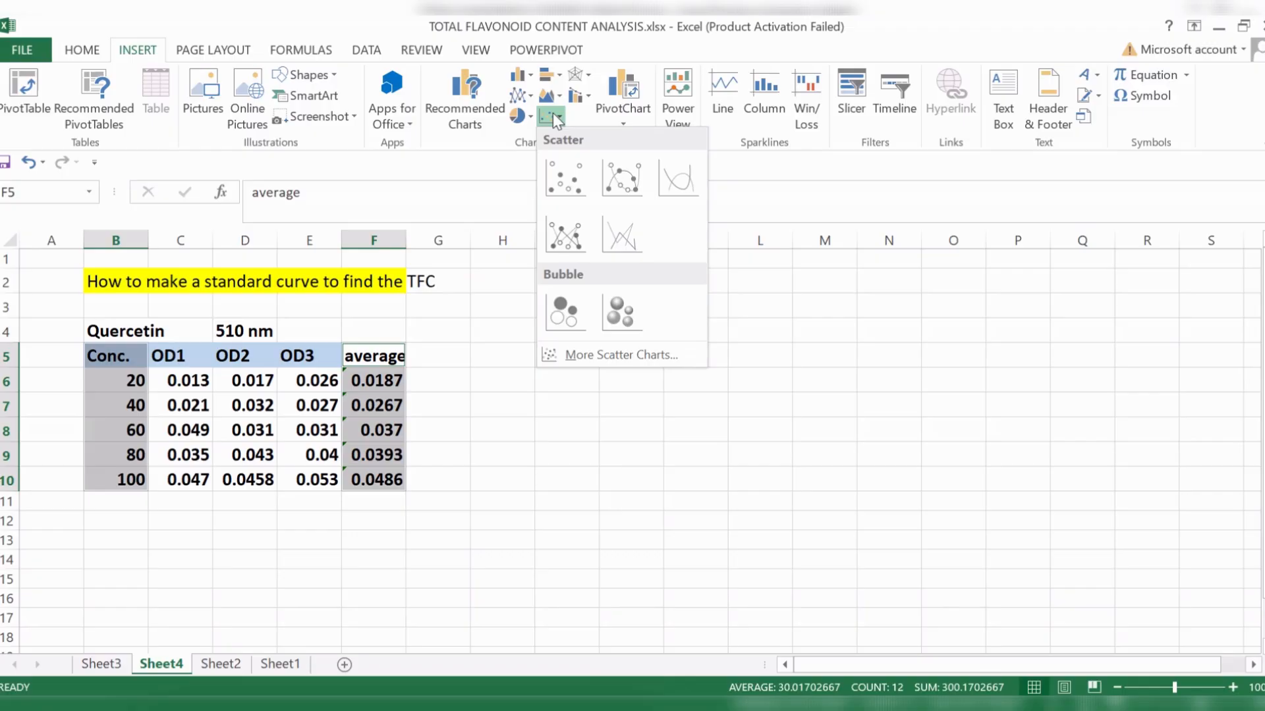
pyautogui.click(565, 240)
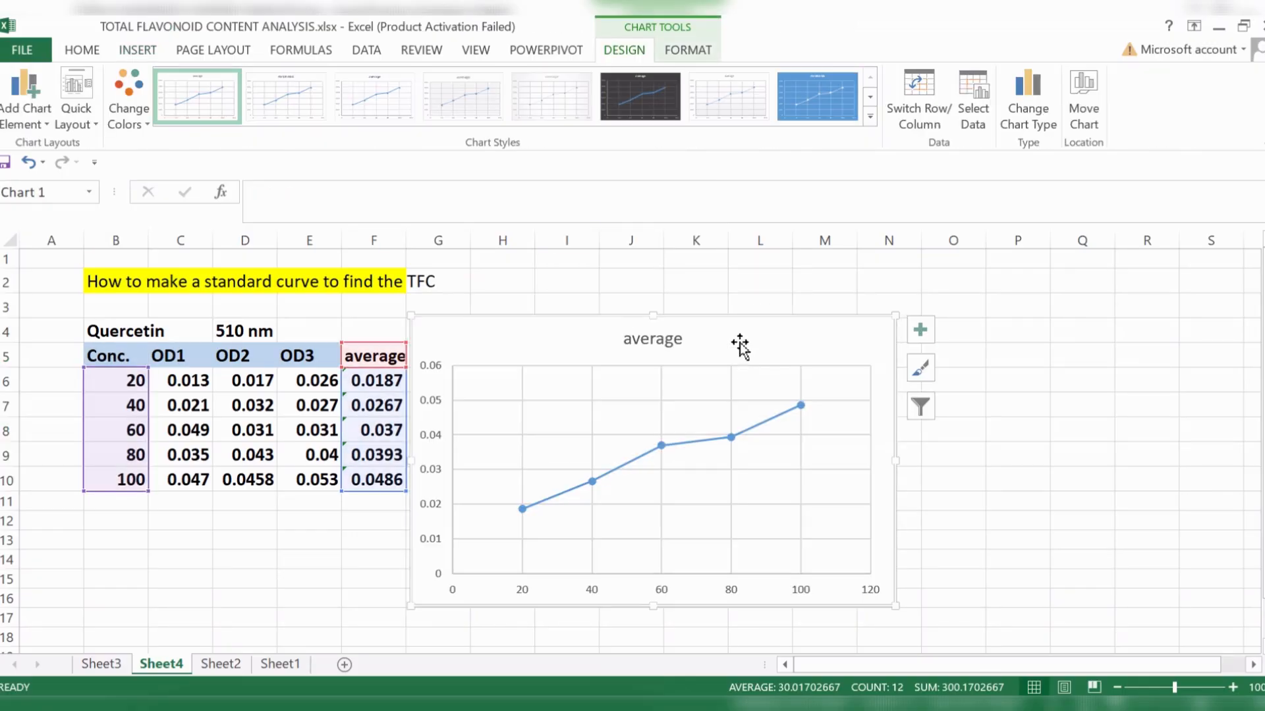
pyautogui.moveTo(738, 327); pyautogui.dragTo(830, 283)
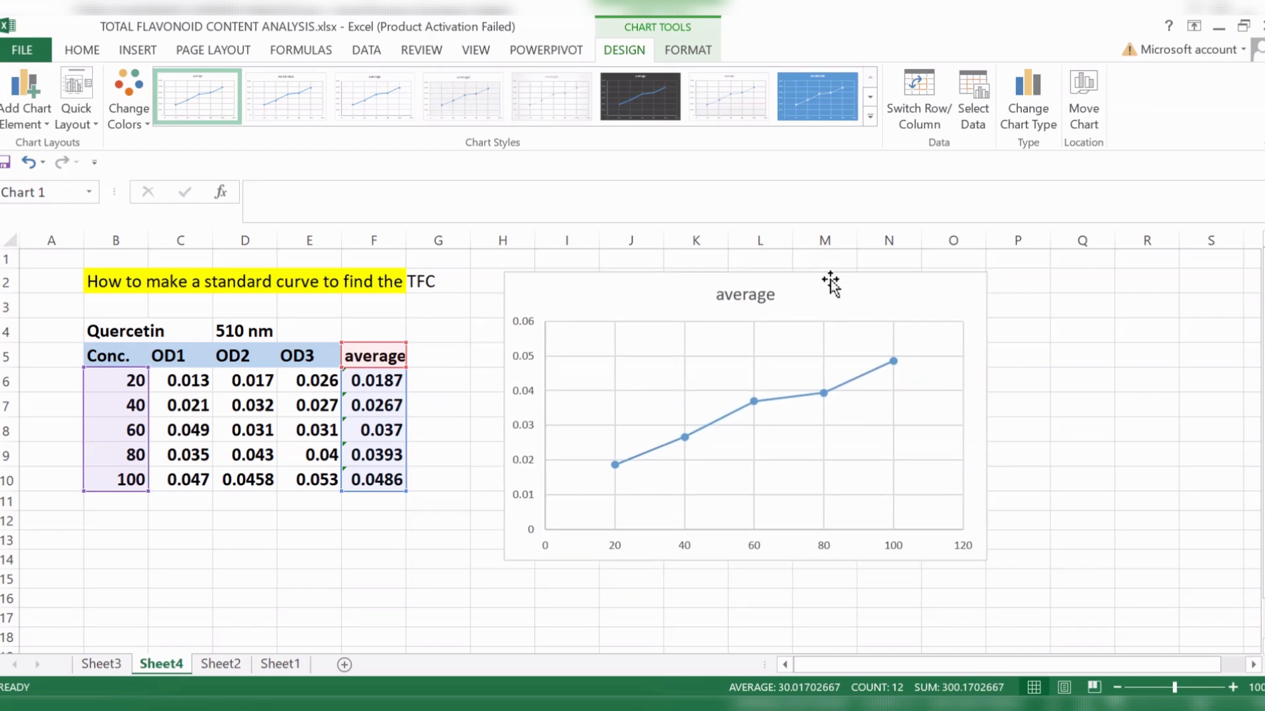
pyautogui.moveTo(986, 563); pyautogui.dragTo(963, 553)
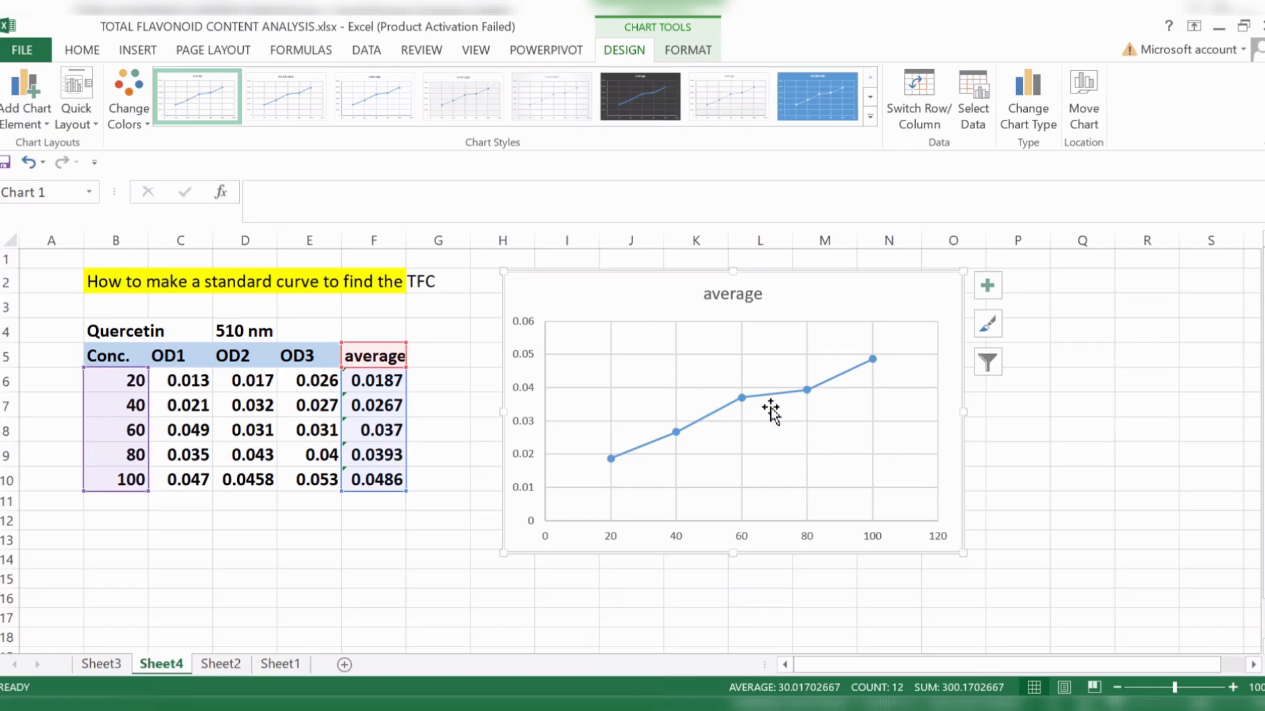
# - Move the chart slightly lower on the sheet, keeping it beside the table over columns H to O
pyautogui.click(1122, 527)
pyautogui.click(898, 290)
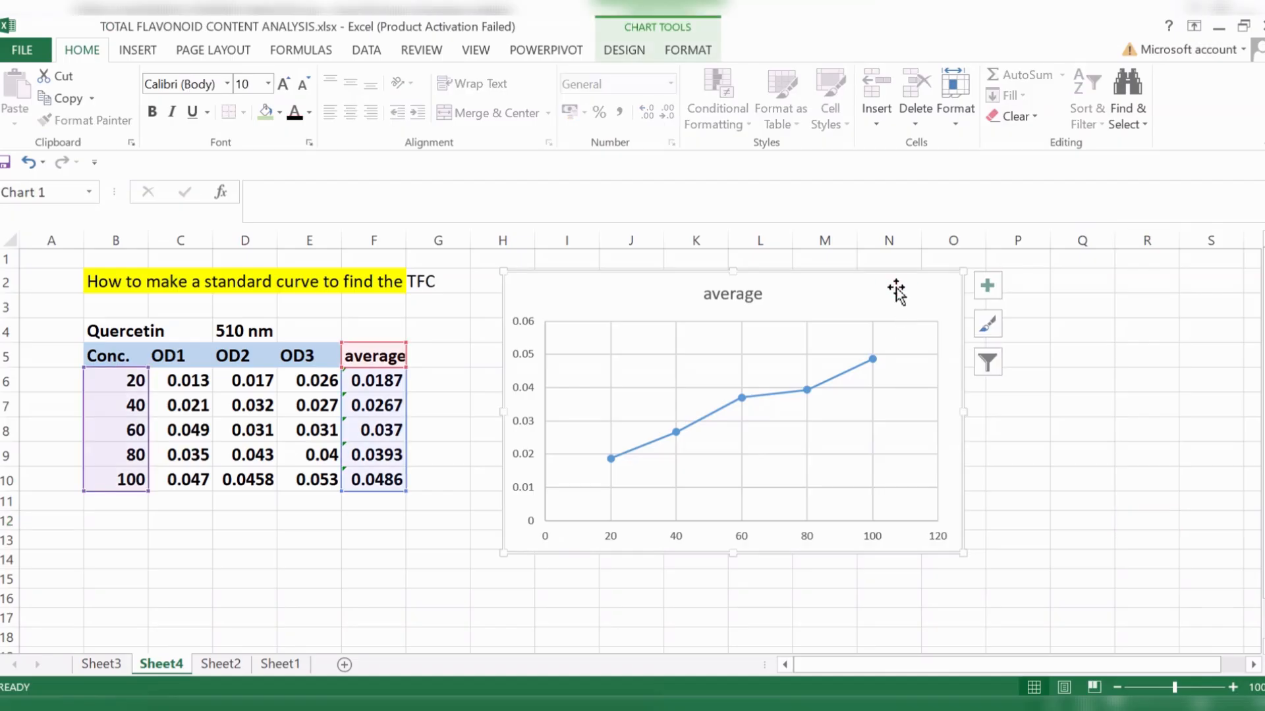
pyautogui.click(1057, 540)
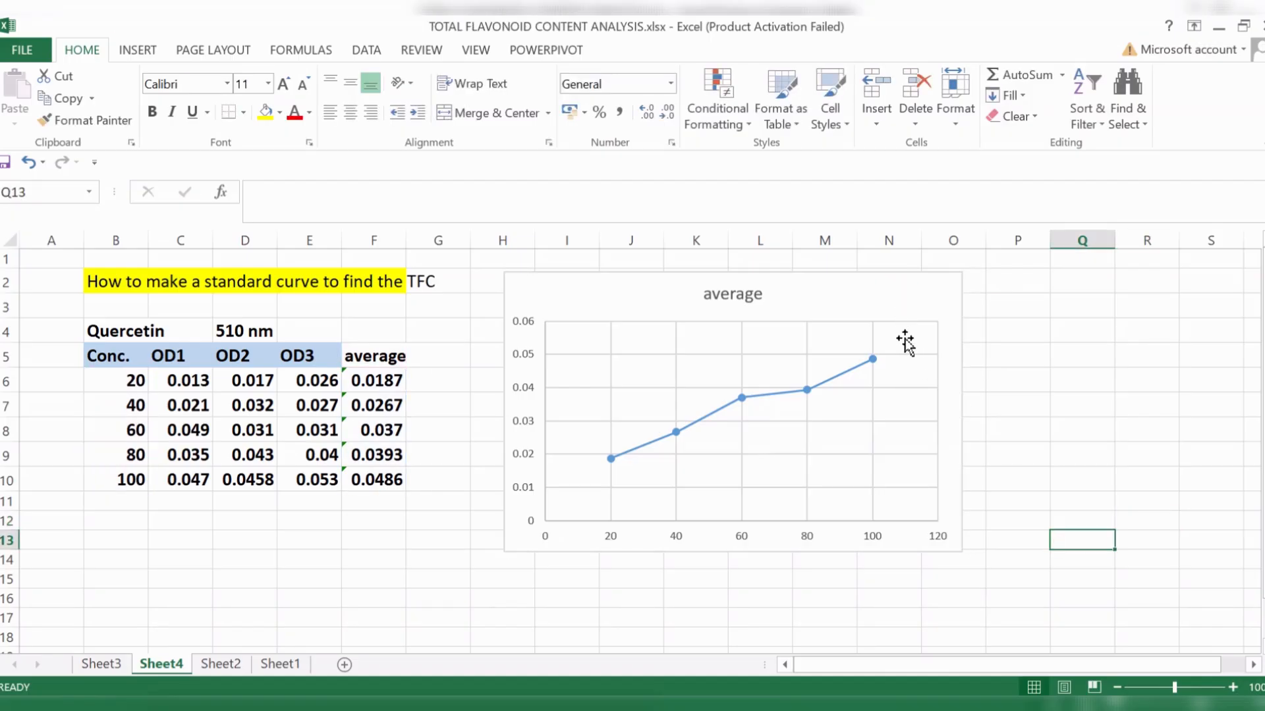
pyautogui.click(899, 290)
pyautogui.moveTo(899, 291); pyautogui.dragTo(911, 311)
pyautogui.click(1124, 476)
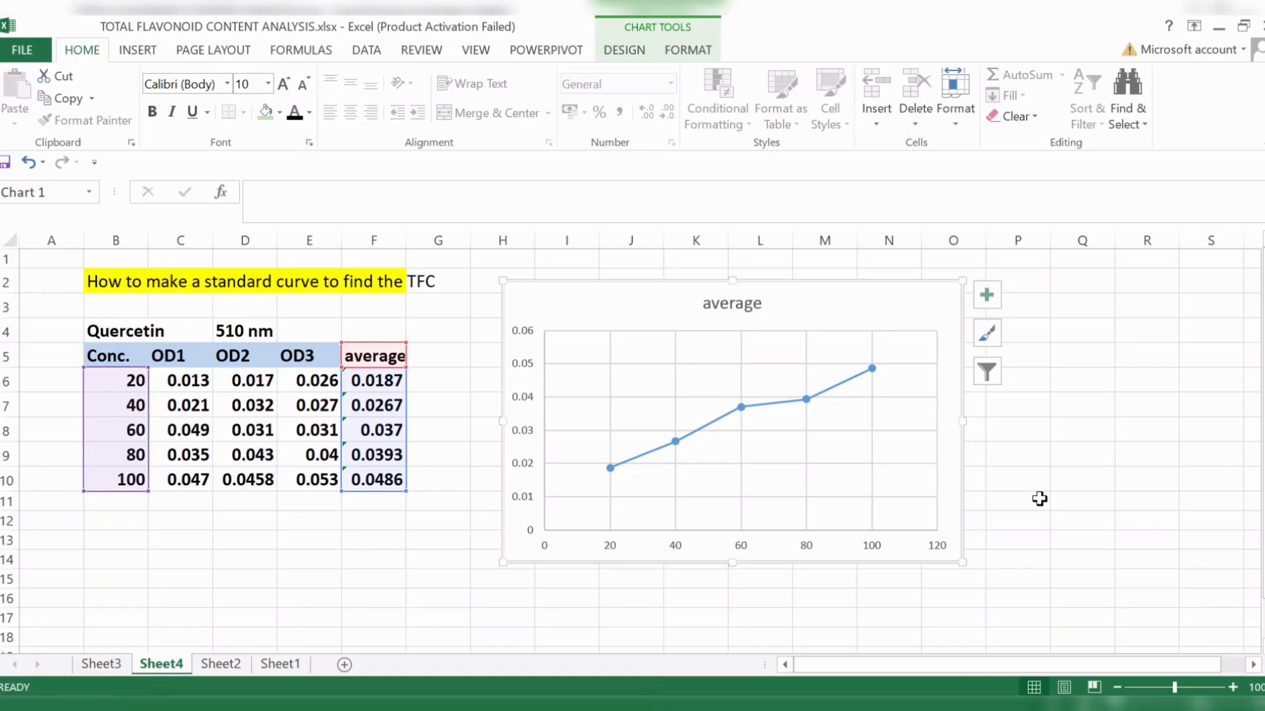
pyautogui.click(1057, 503)
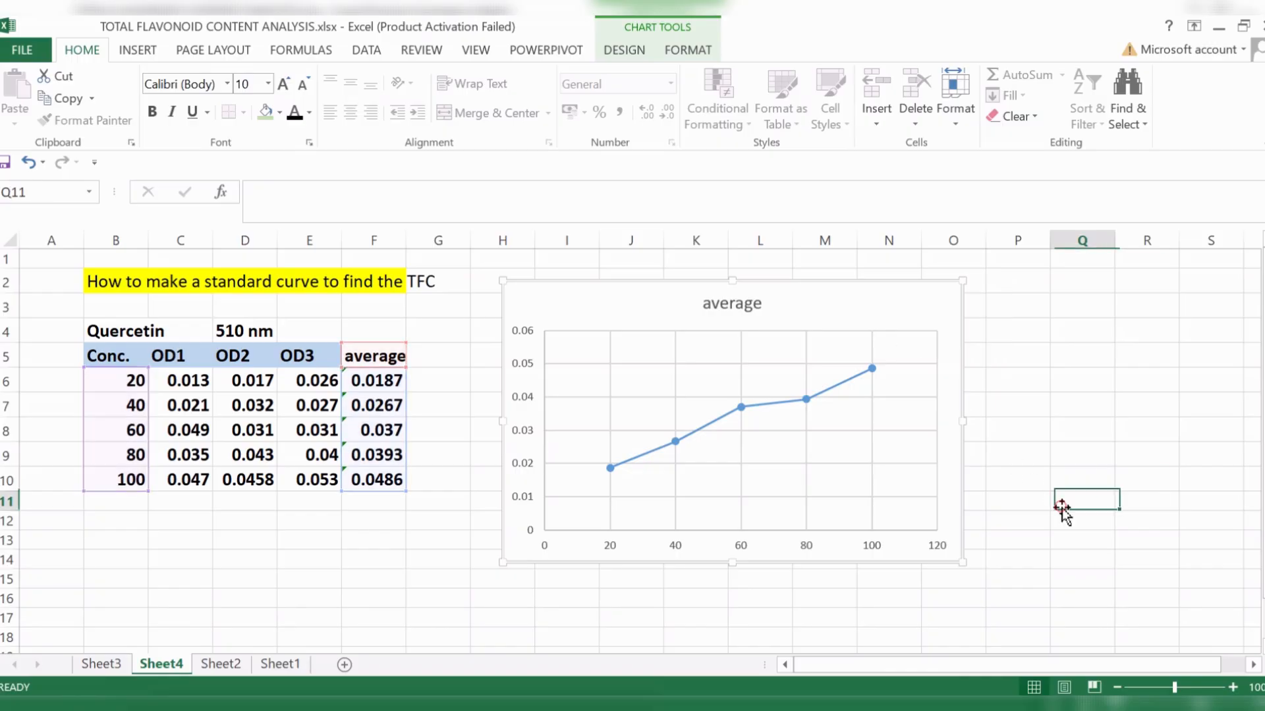
# - Format all text in the chart as Times New Roman, size 11, black and bold
pyautogui.click(870, 291)
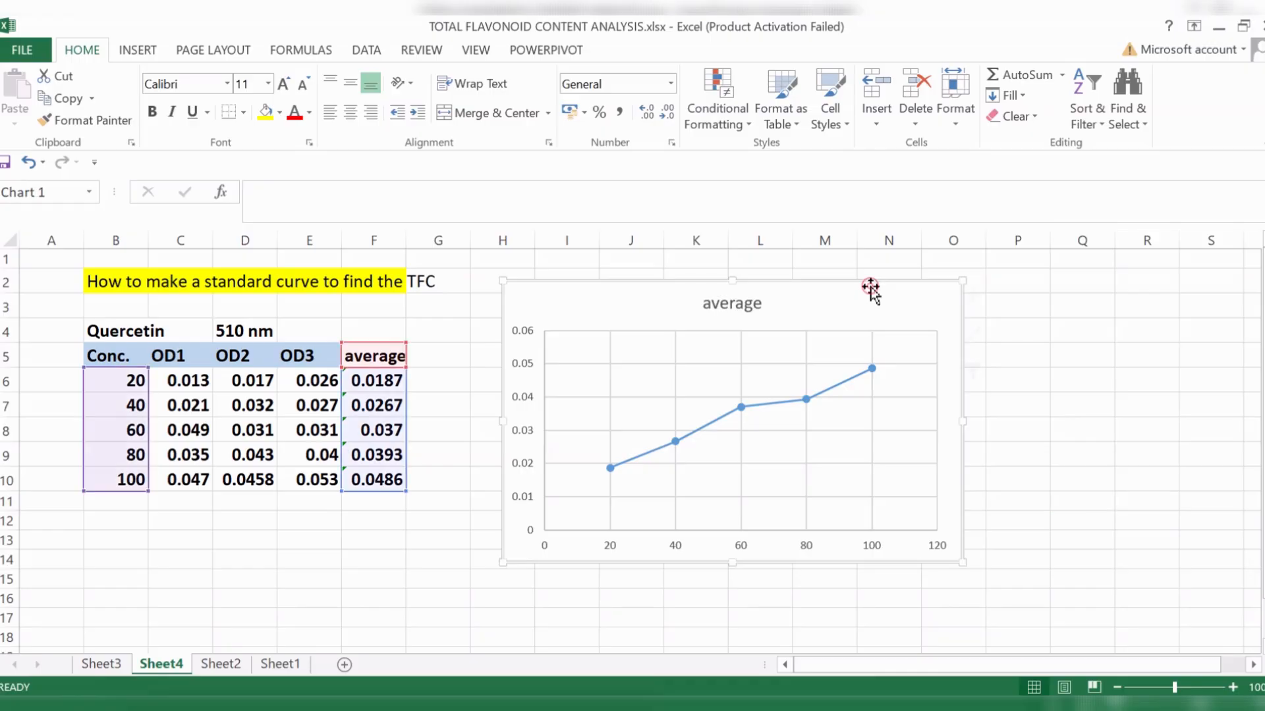
pyautogui.click(227, 85)
pyautogui.write('Times New Ro')
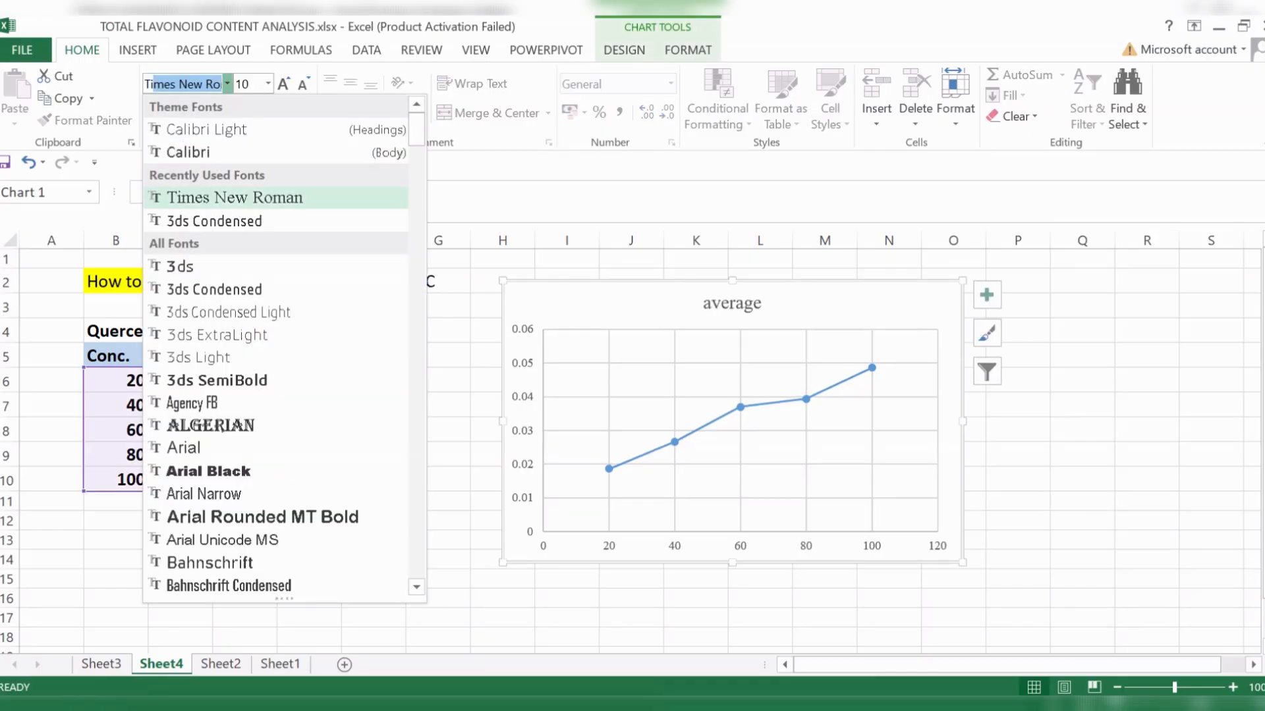
pyautogui.press('Return')
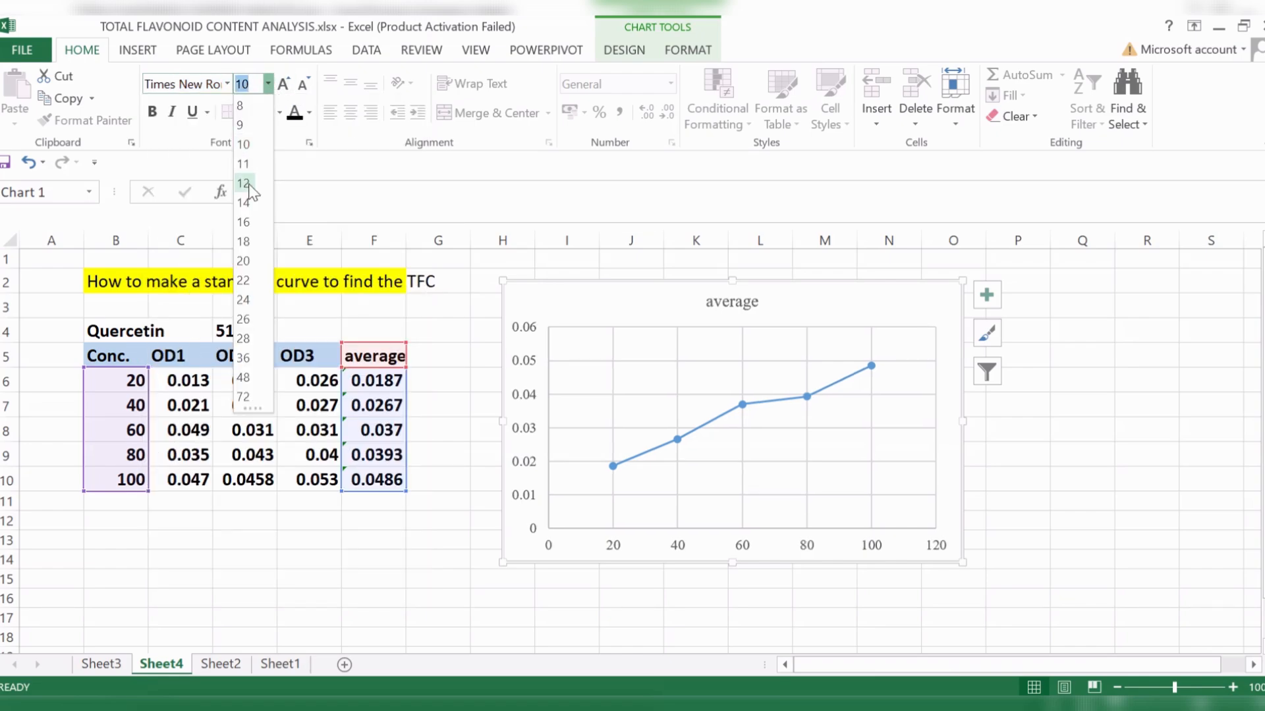
pyautogui.click(247, 185)
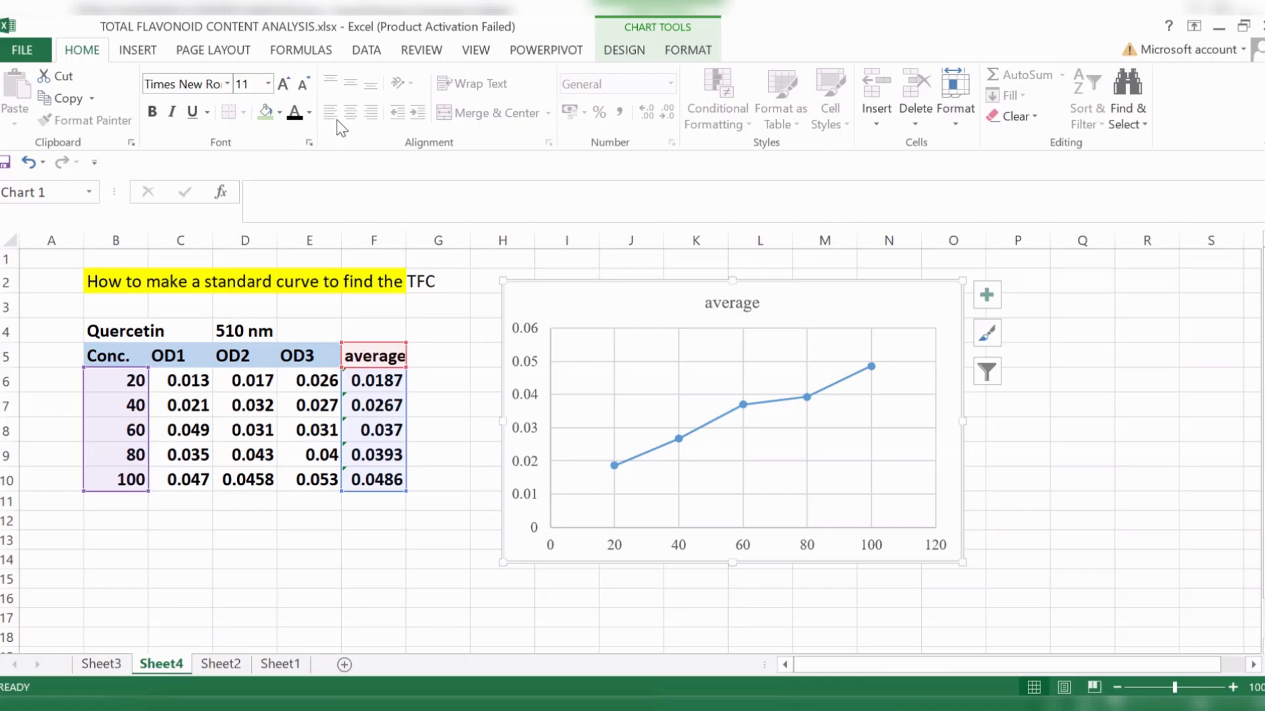
pyautogui.click(308, 114)
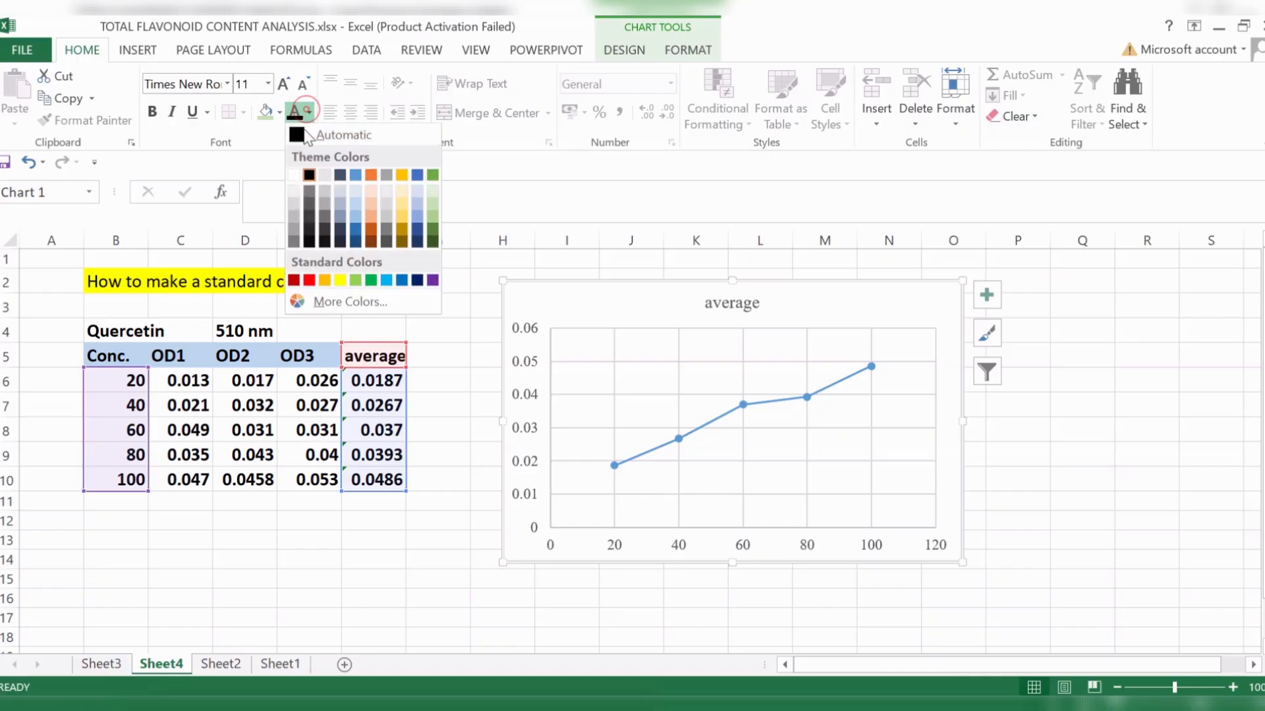
pyautogui.click(309, 175)
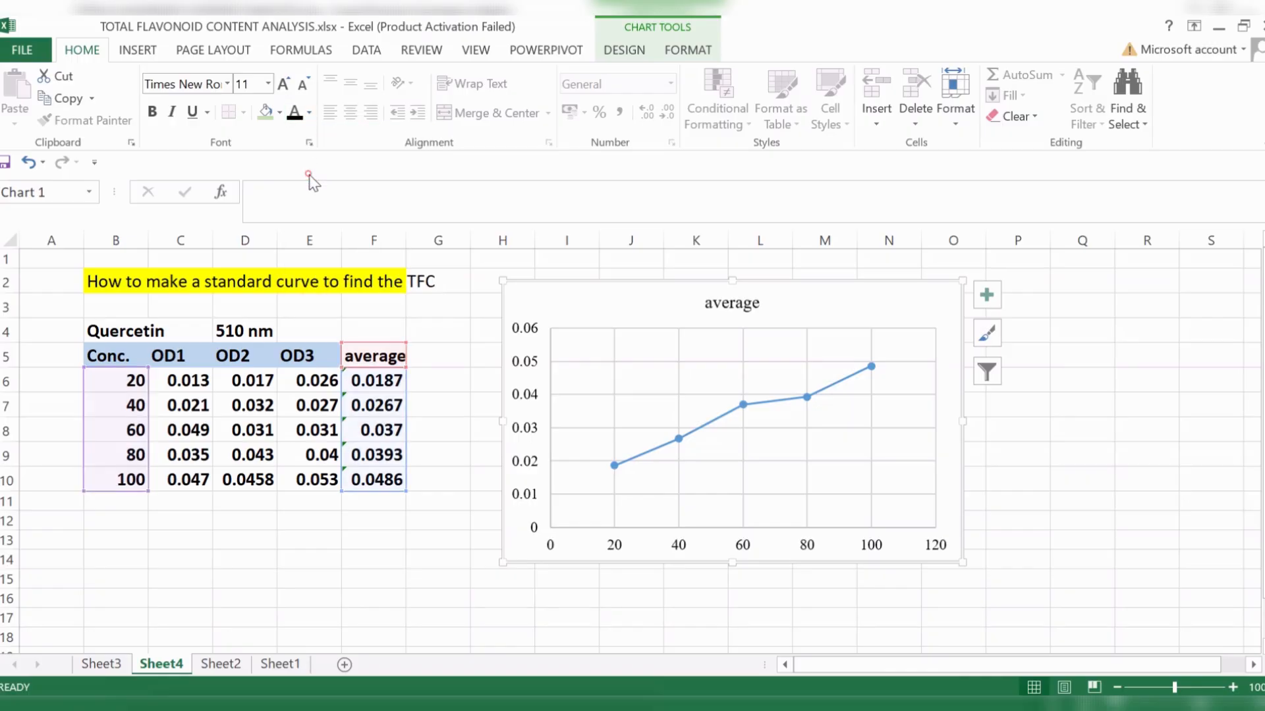
pyautogui.click(154, 112)
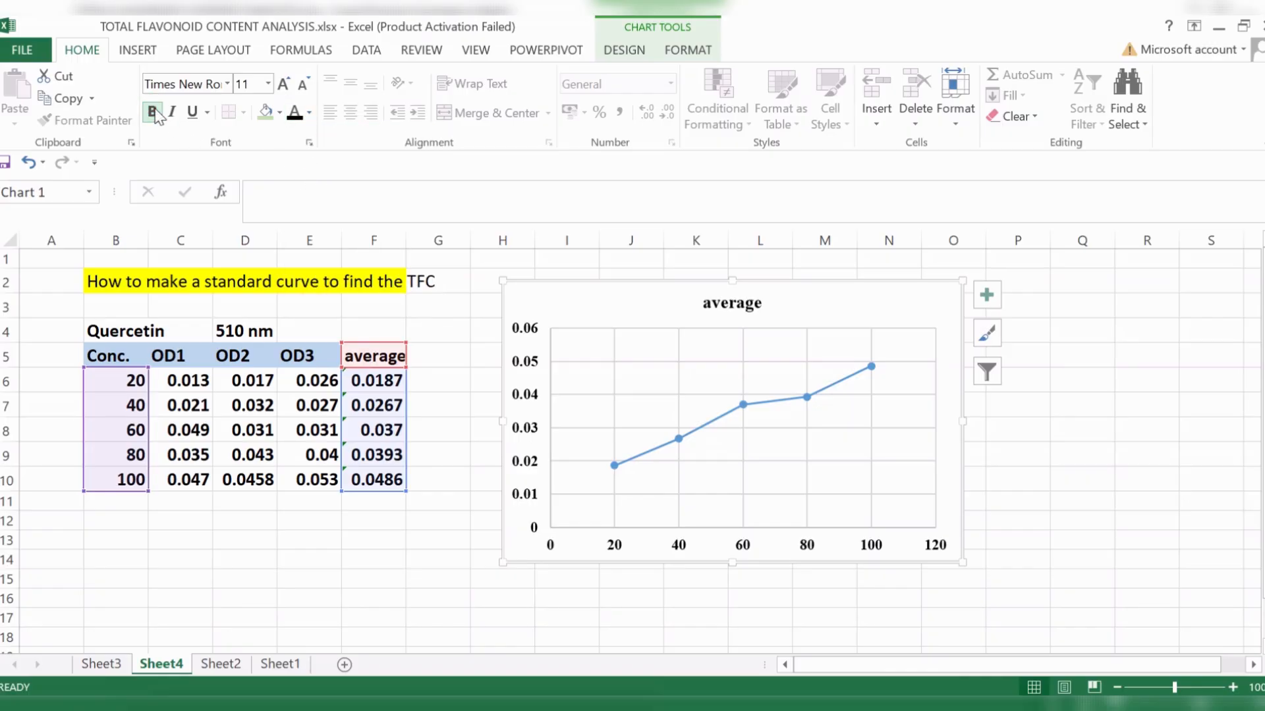
# - Delete the horizontal and vertical gridlines from the chart
pyautogui.click(794, 437)
pyautogui.click(801, 428)
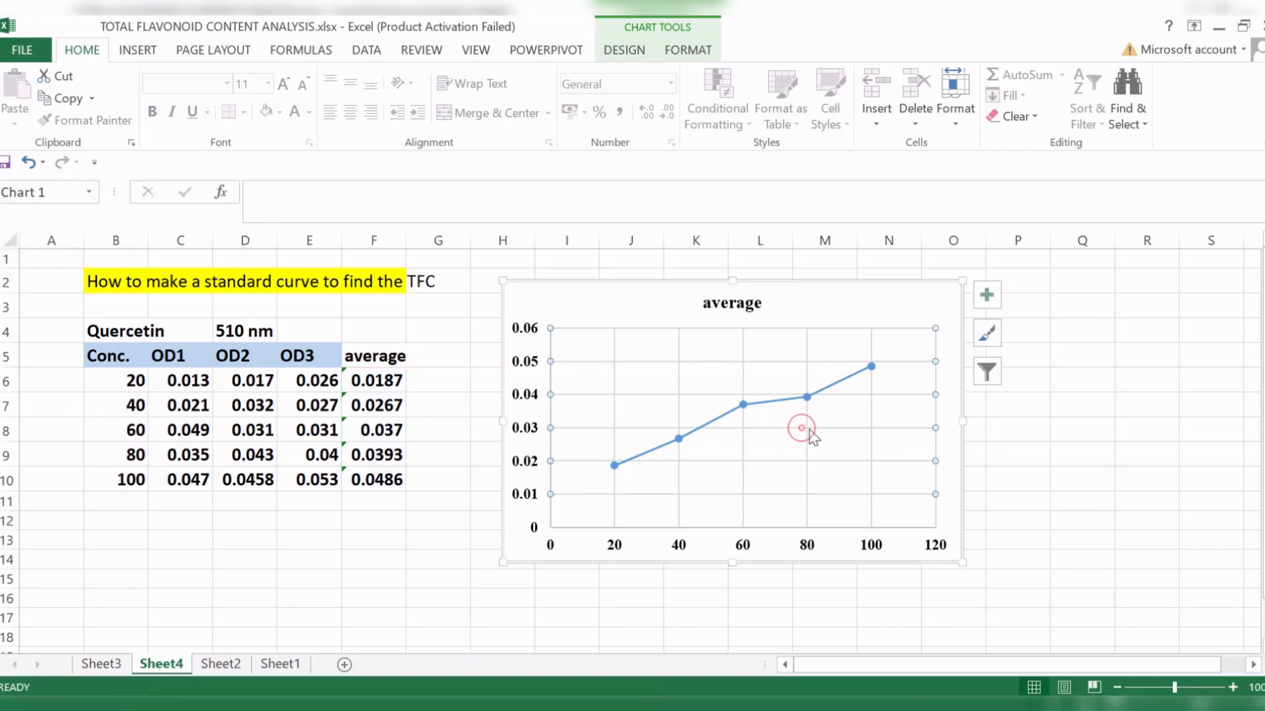
pyautogui.press('Delete')
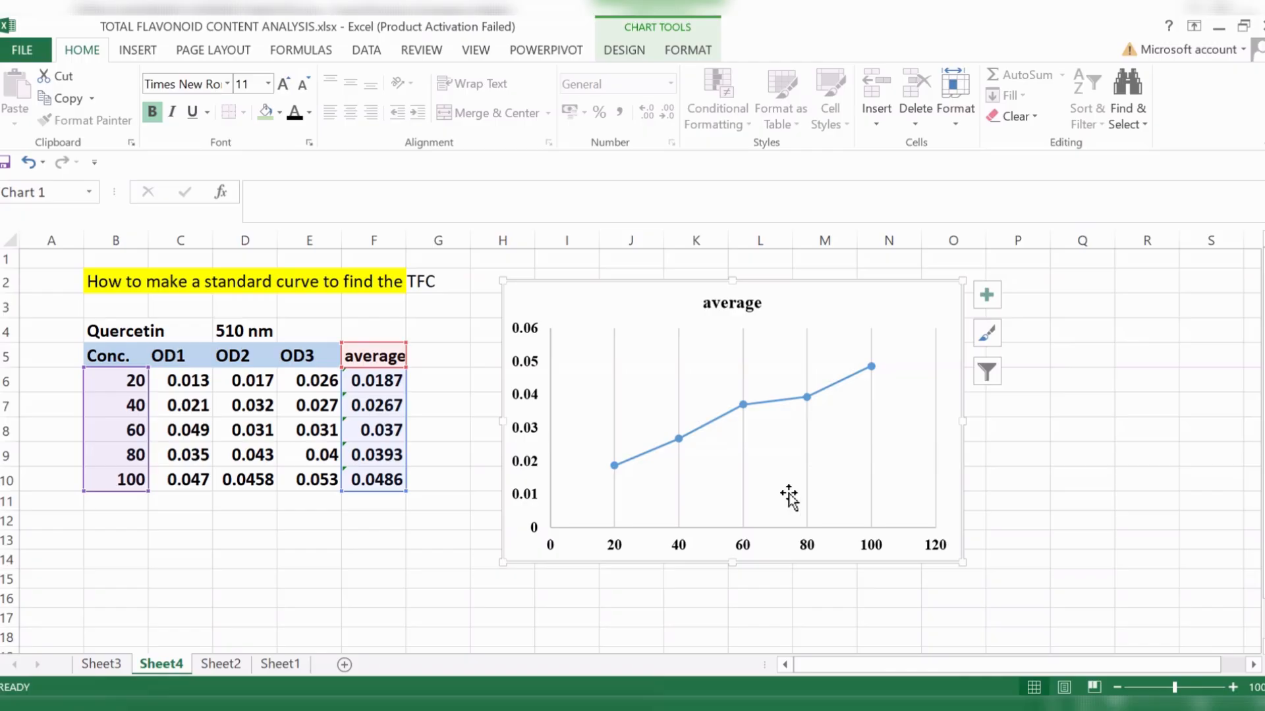
pyautogui.click(743, 466)
pyautogui.press('Delete')
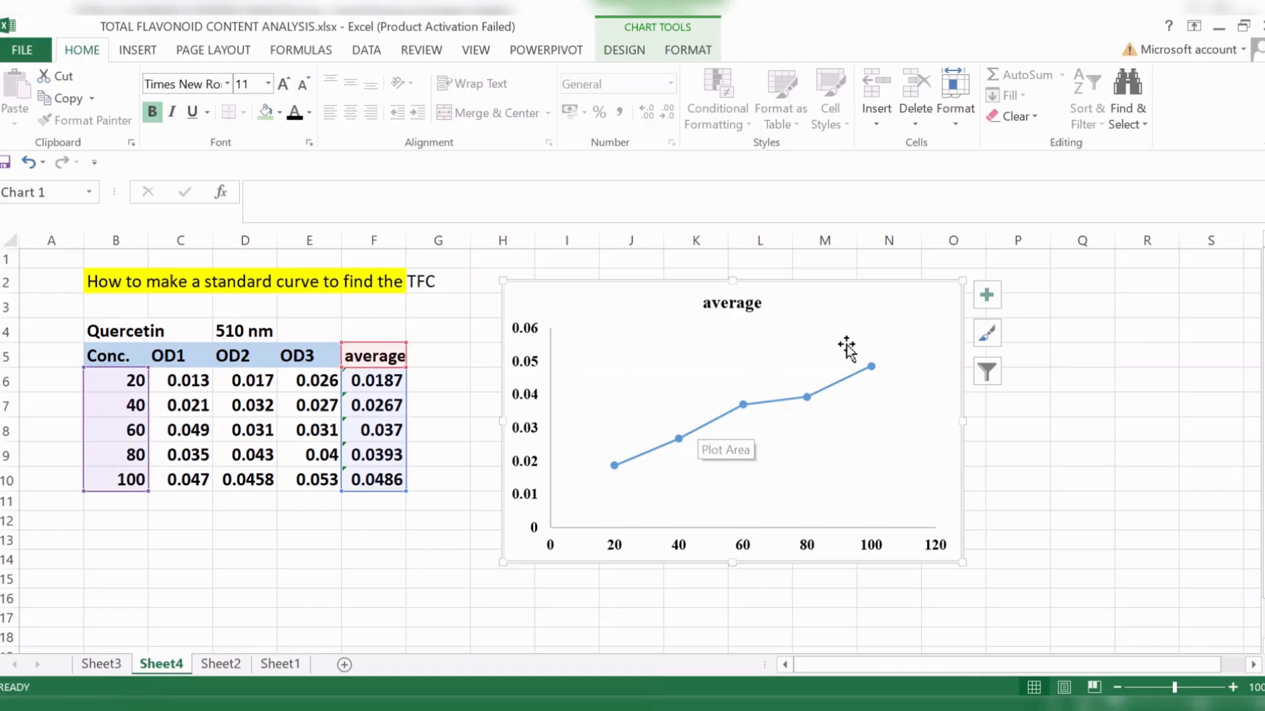
pyautogui.click(1007, 473)
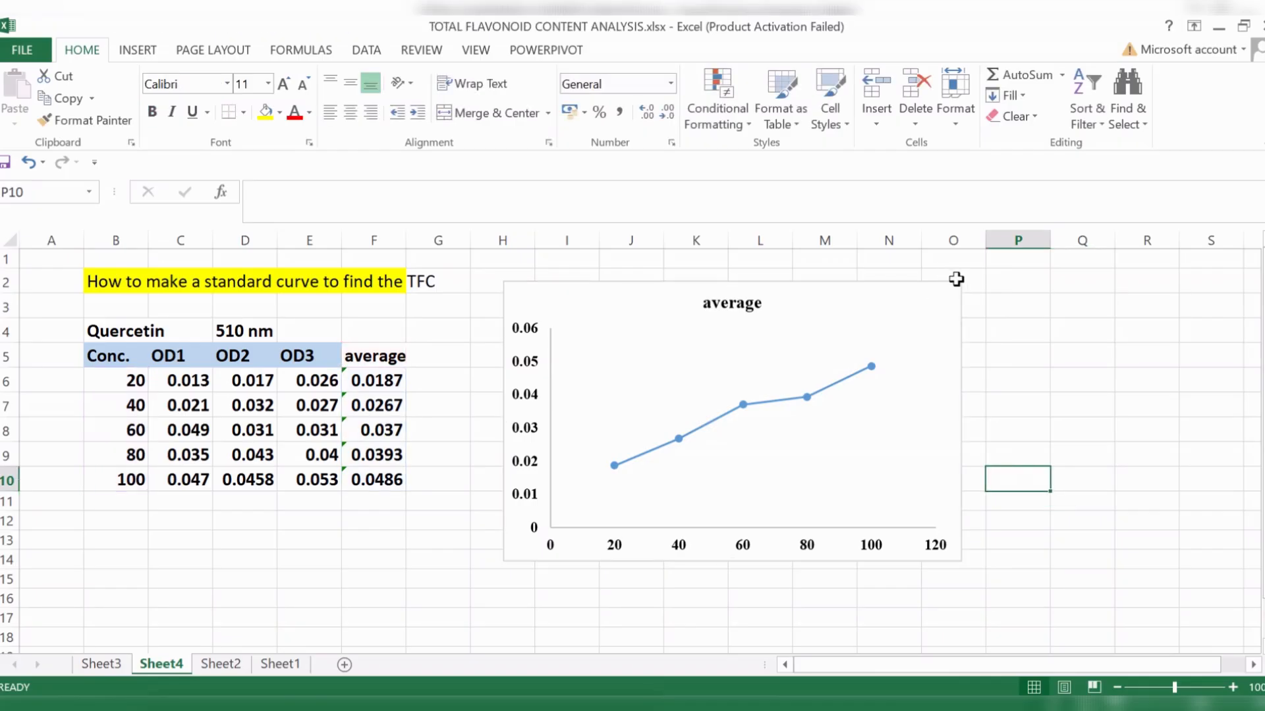
# - Add axis titles to the chart and set the vertical axis title to "Absorbance at 510 nm"
pyautogui.click(961, 302)
pyautogui.click(986, 295)
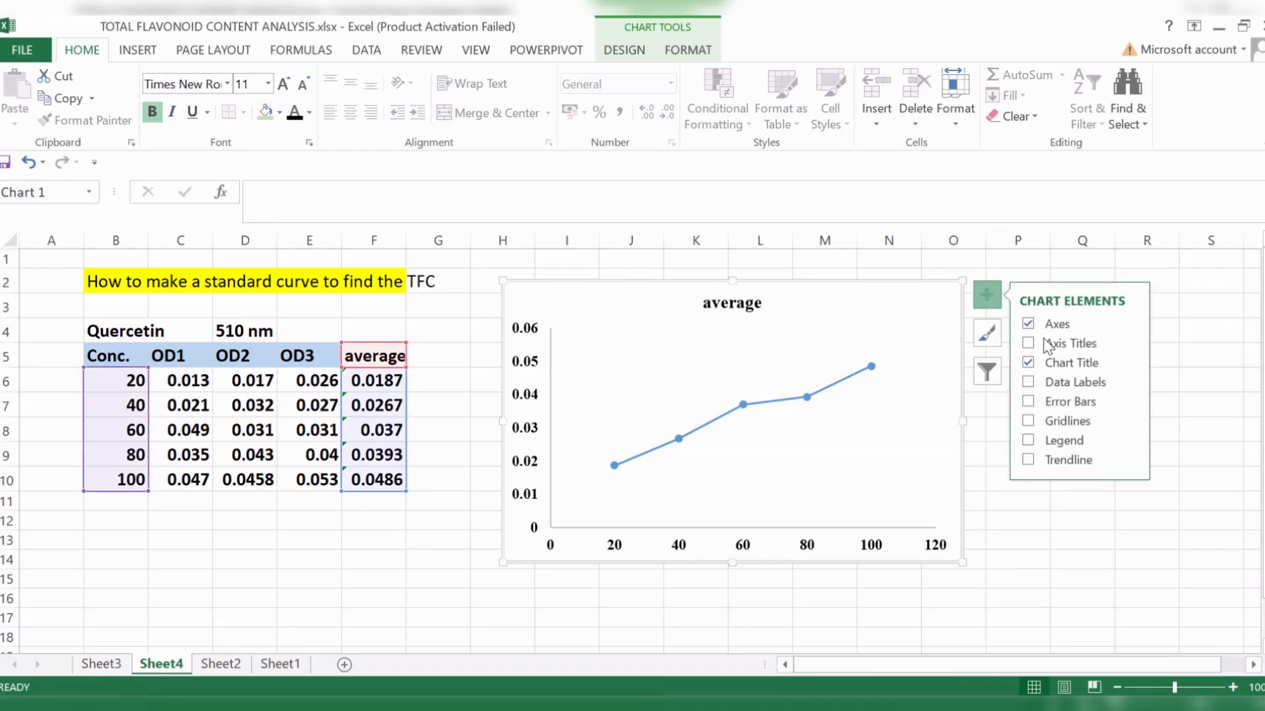
pyautogui.click(1026, 342)
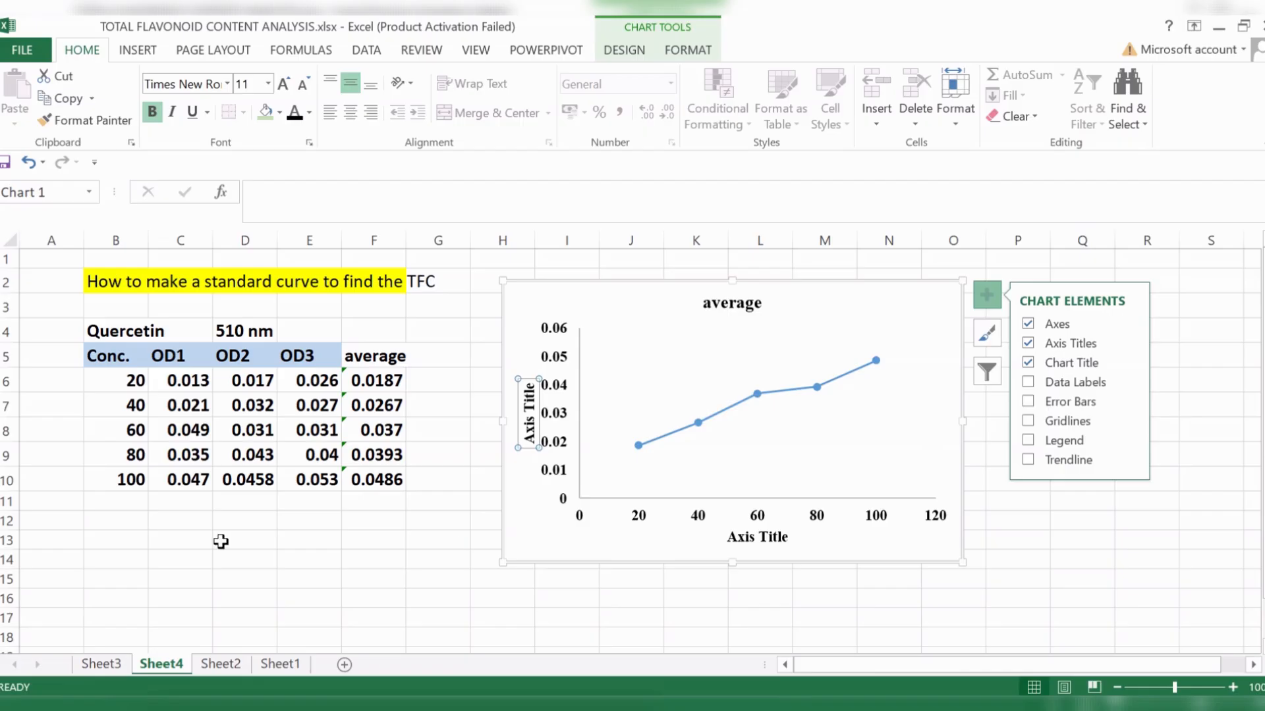
pyautogui.doubleClick(527, 398)
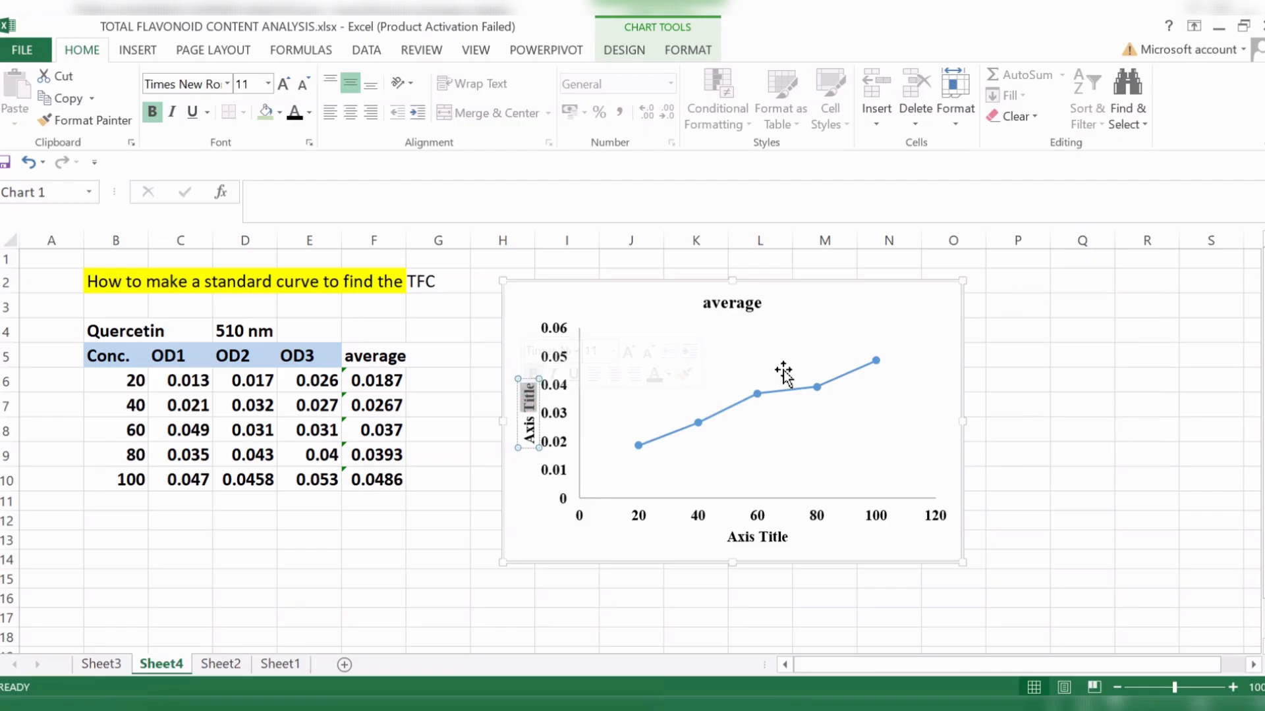
pyautogui.hotkey('ctrl', 'a')
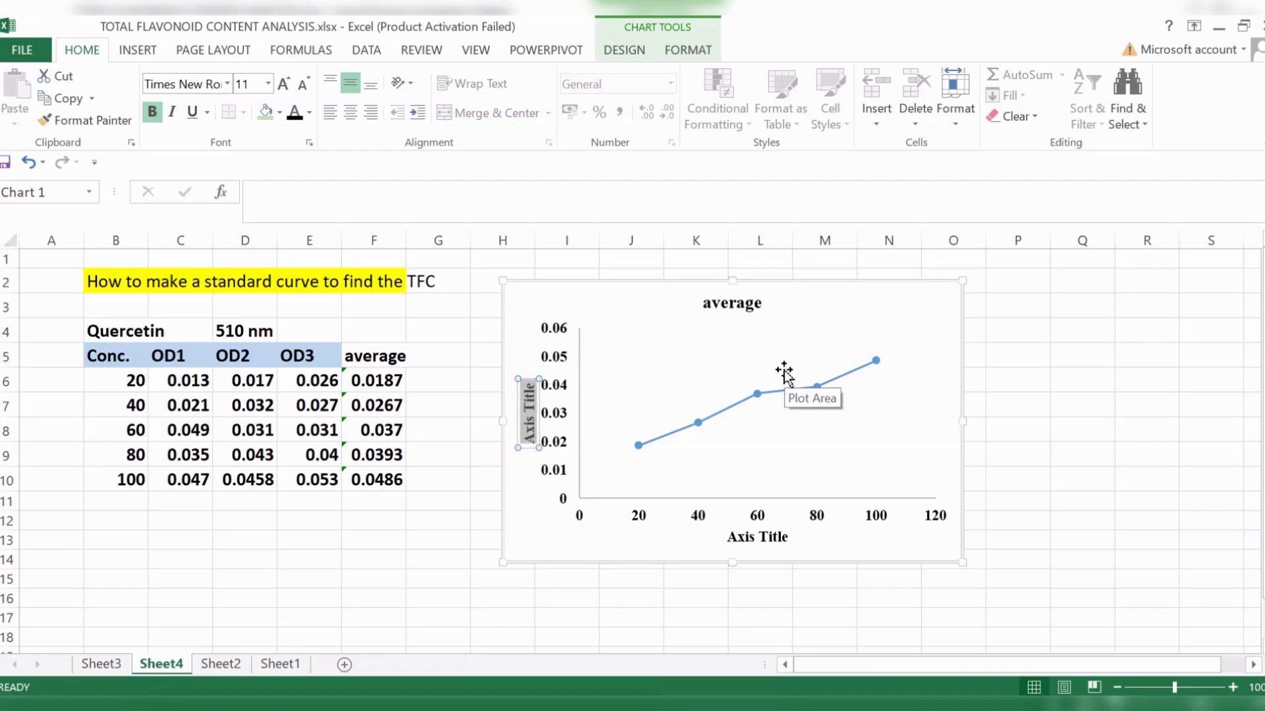
pyautogui.write('Absorbance at')
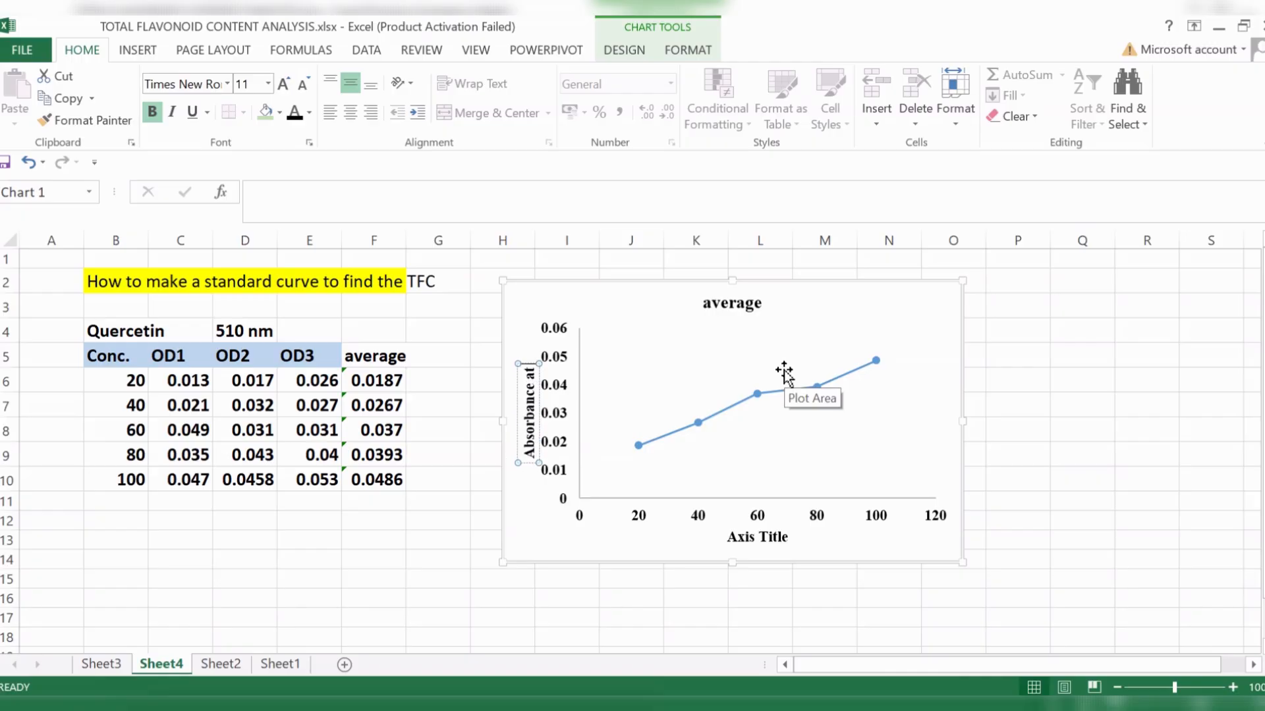
pyautogui.write(' 510 nm')
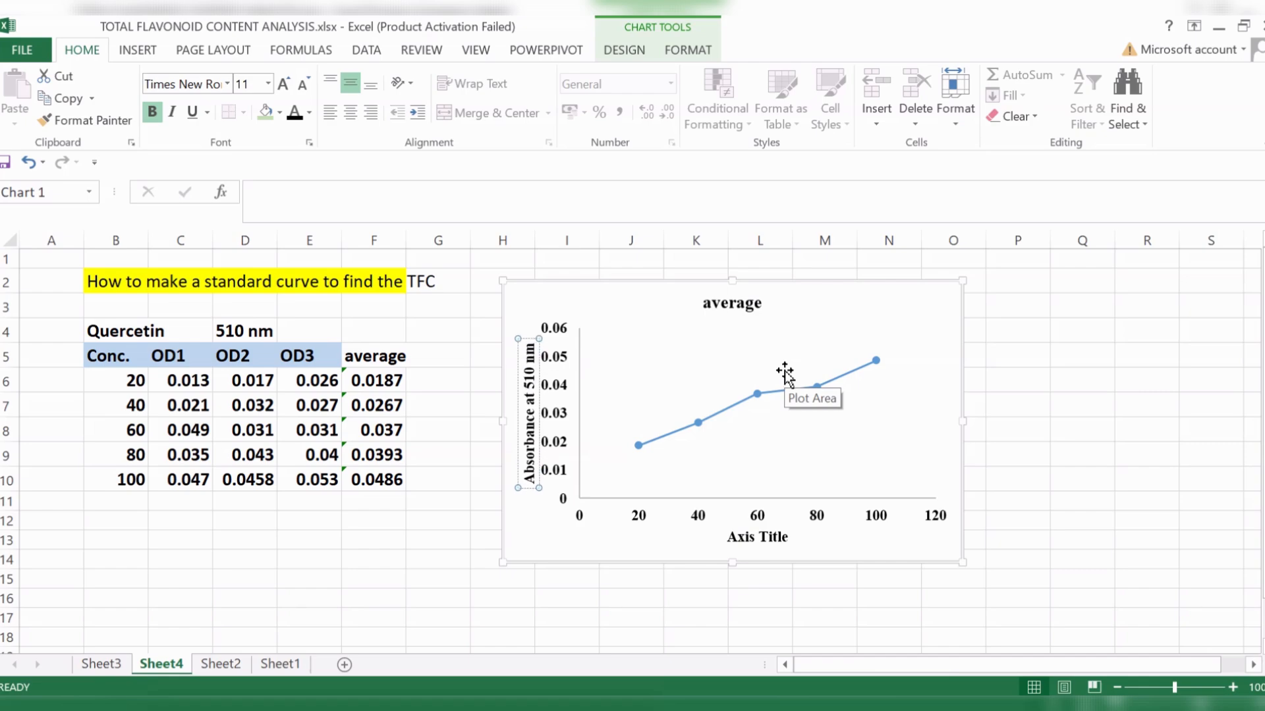
pyautogui.click(1044, 519)
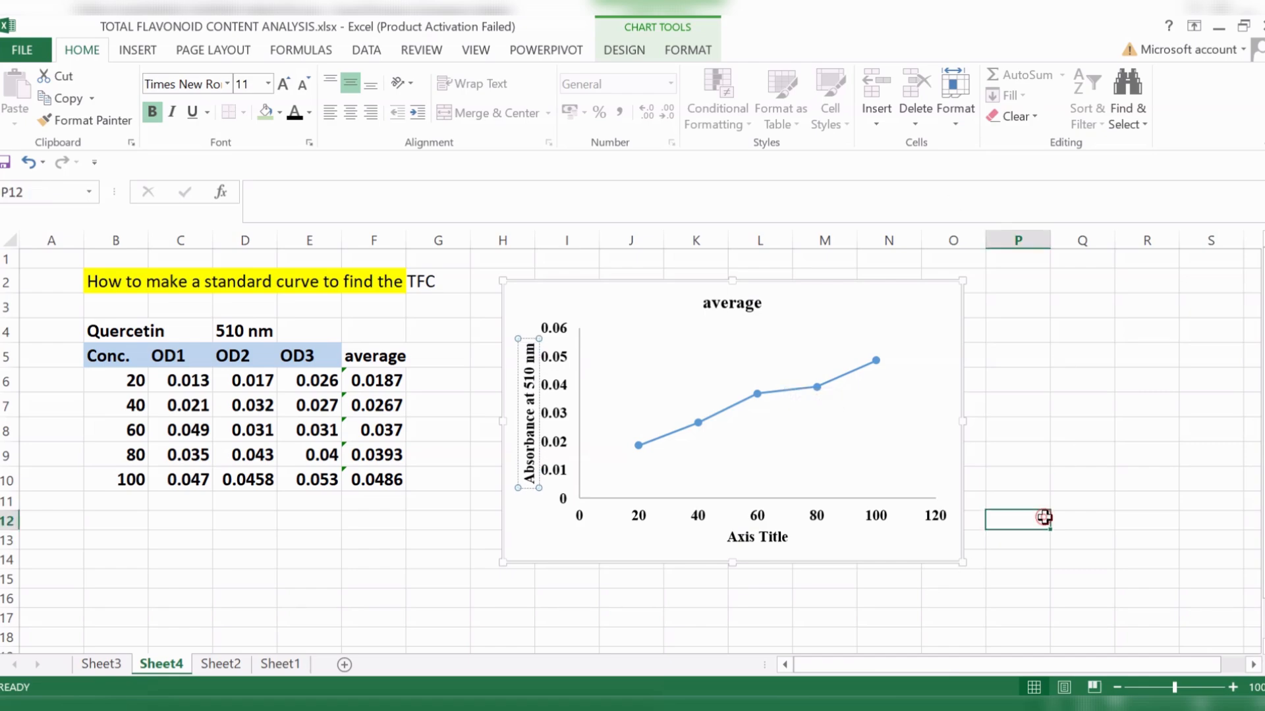
# - Replace the horizontal axis title's placeholder text with "Concentrations ("
pyautogui.doubleClick(767, 538)
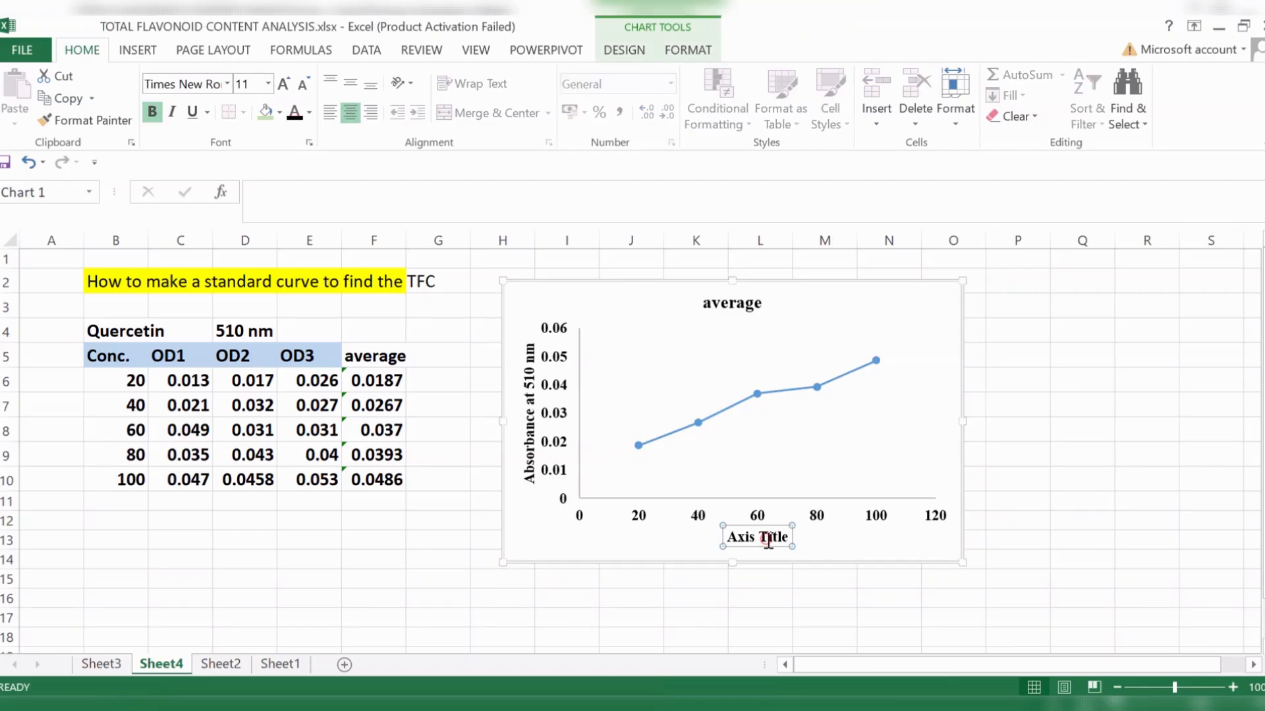
pyautogui.click(768, 542)
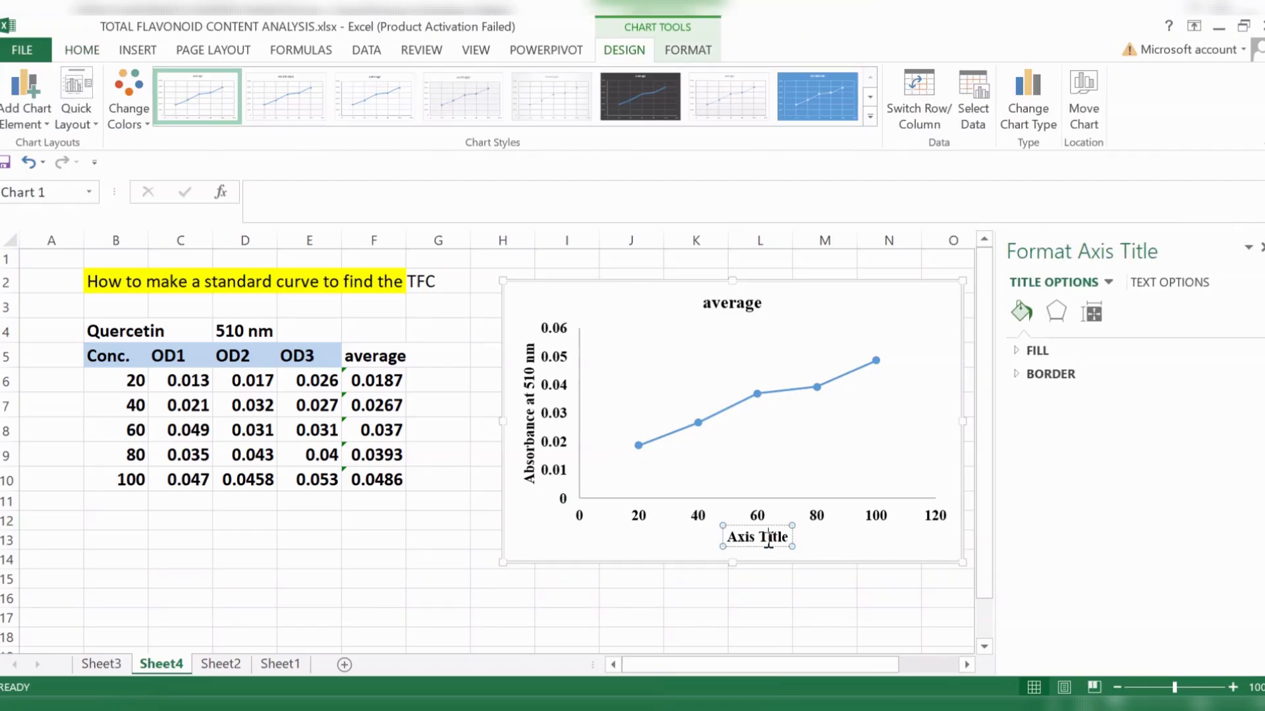
pyautogui.tripleClick(769, 540)
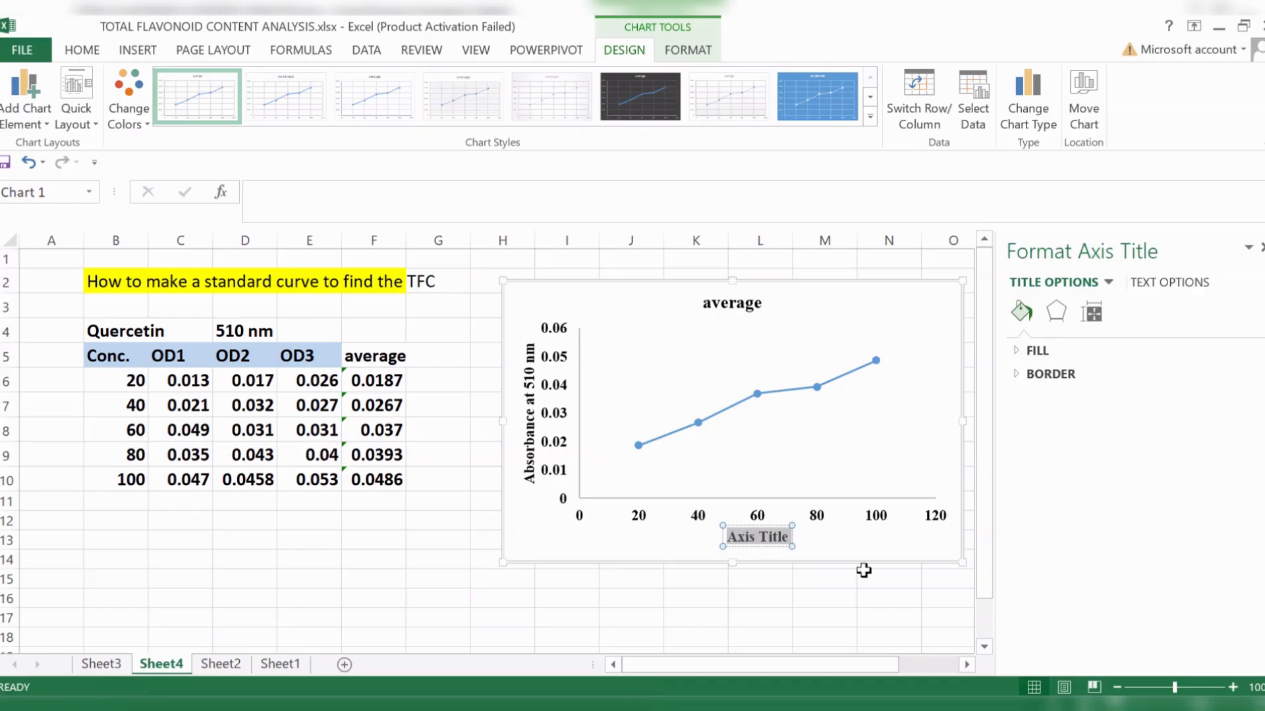
pyautogui.click(1258, 249)
pyautogui.write('C')
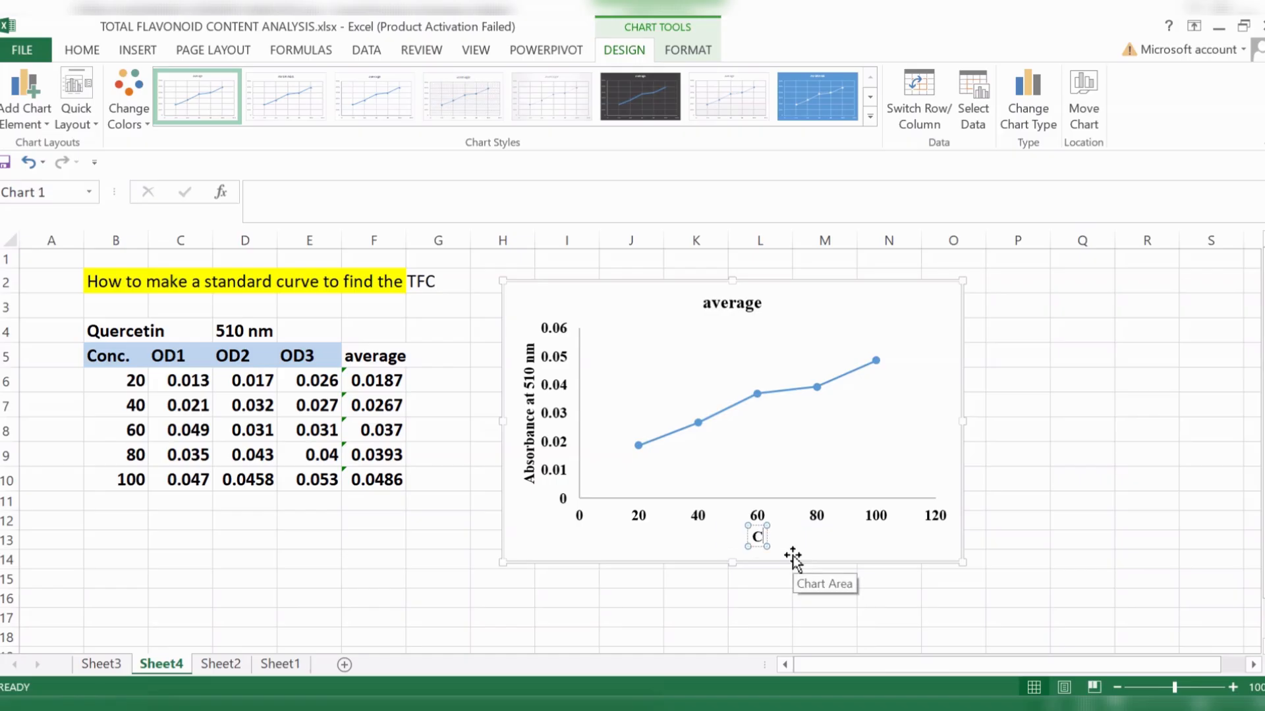
pyautogui.write('oncentrat')
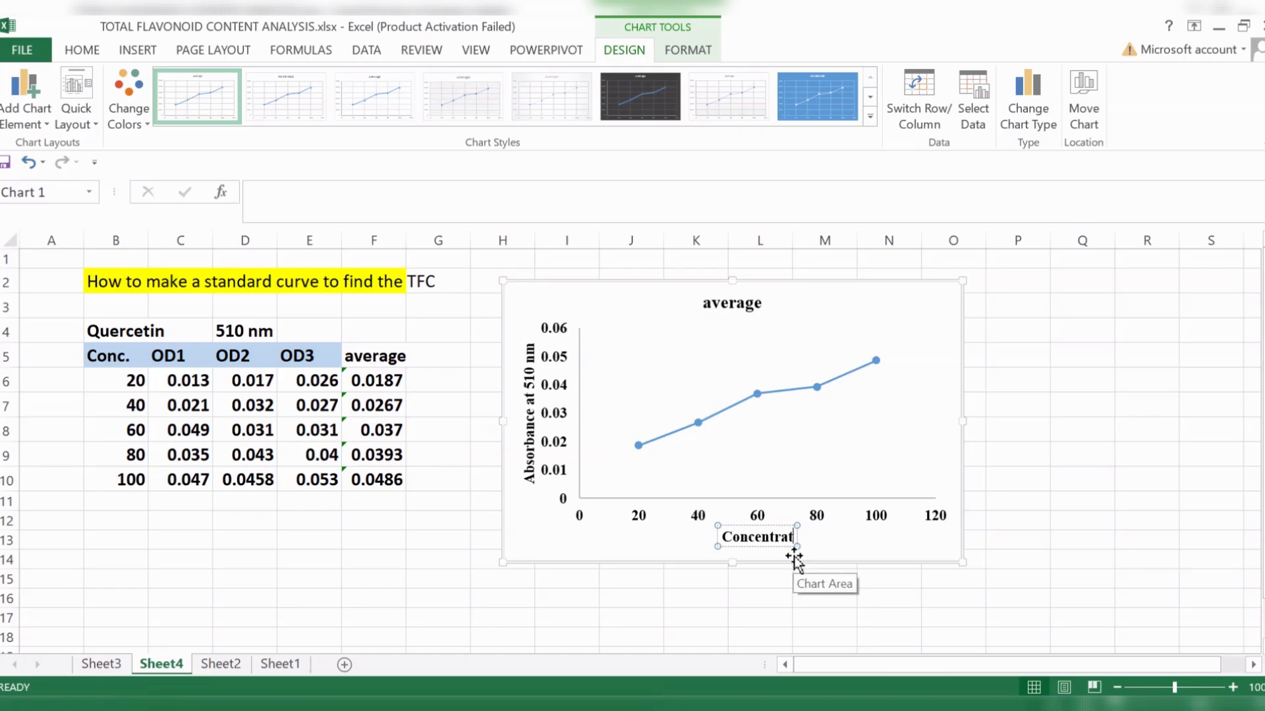
pyautogui.write('ions')
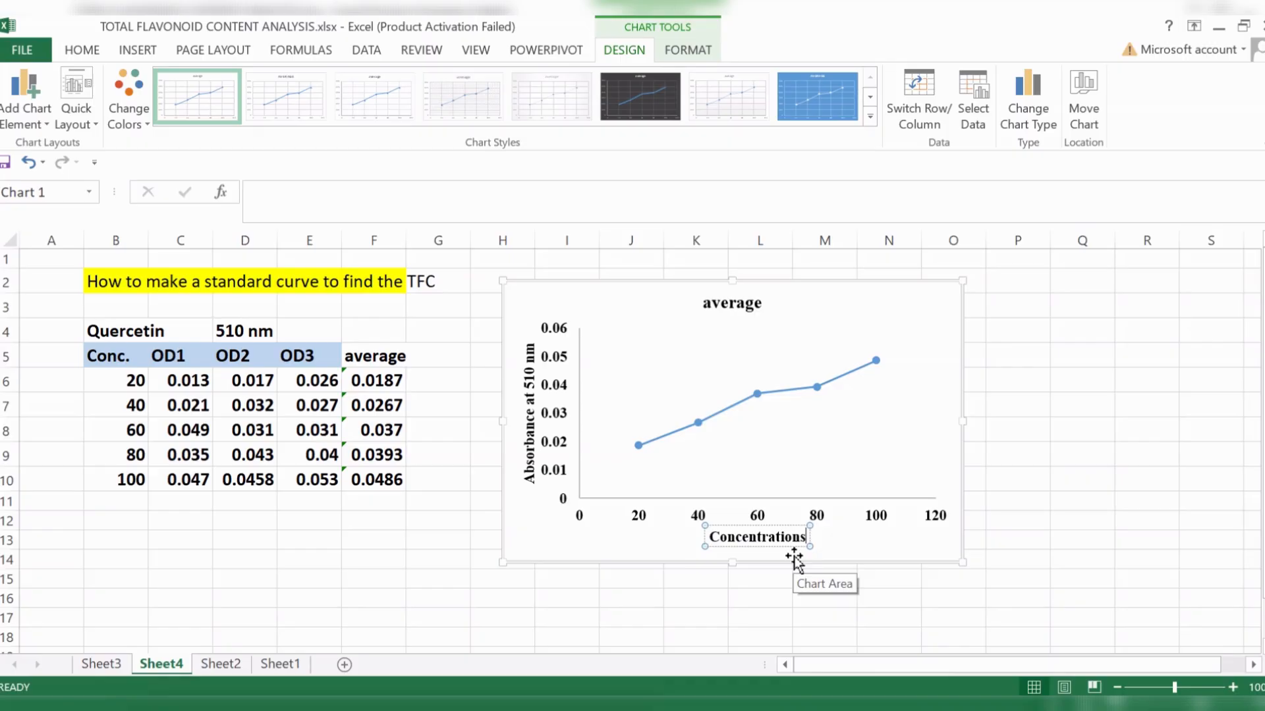
pyautogui.write(' (')
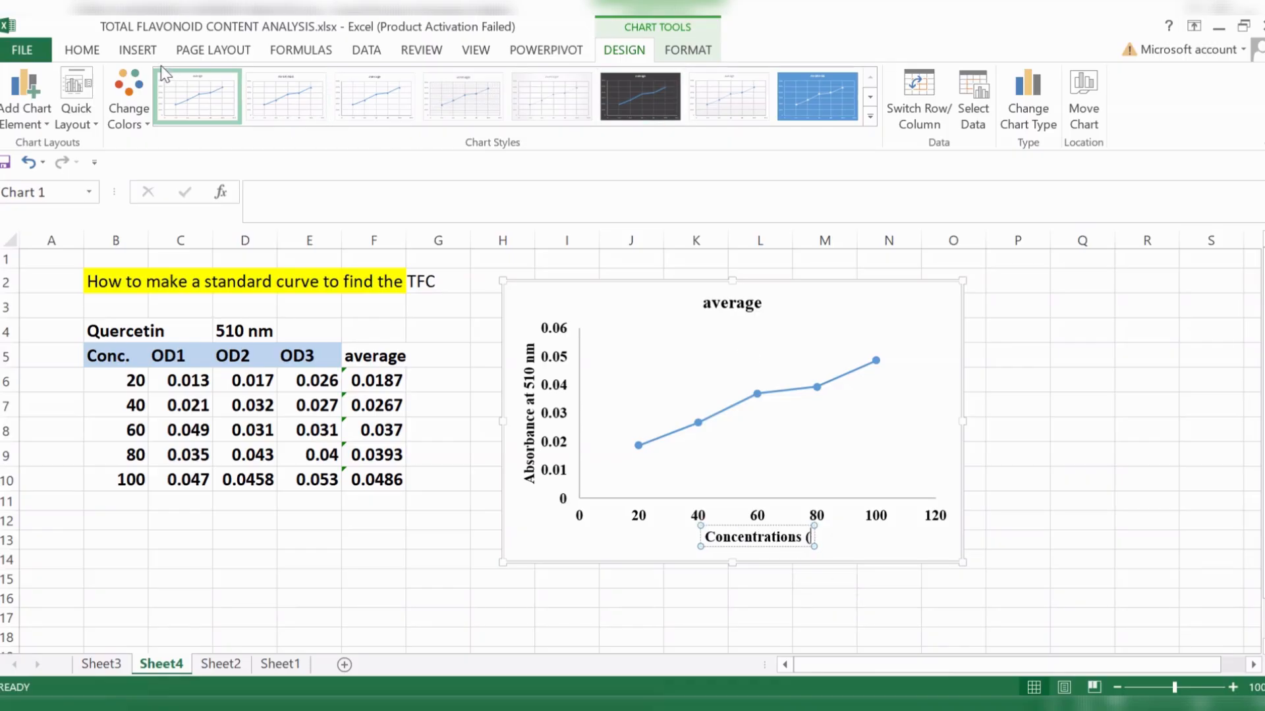
# - Complete the horizontal axis title with the unit "µg/ml)", inserting the micro sign as a symbol
pyautogui.click(145, 53)
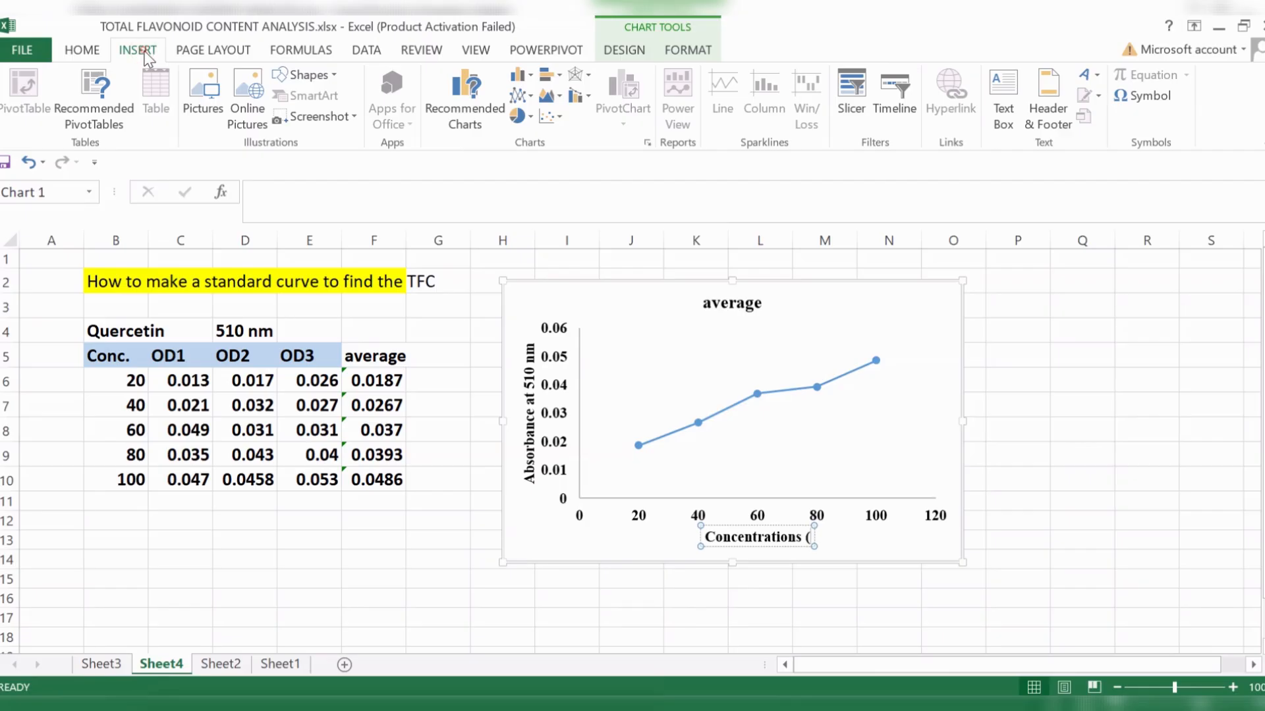
pyautogui.click(1130, 96)
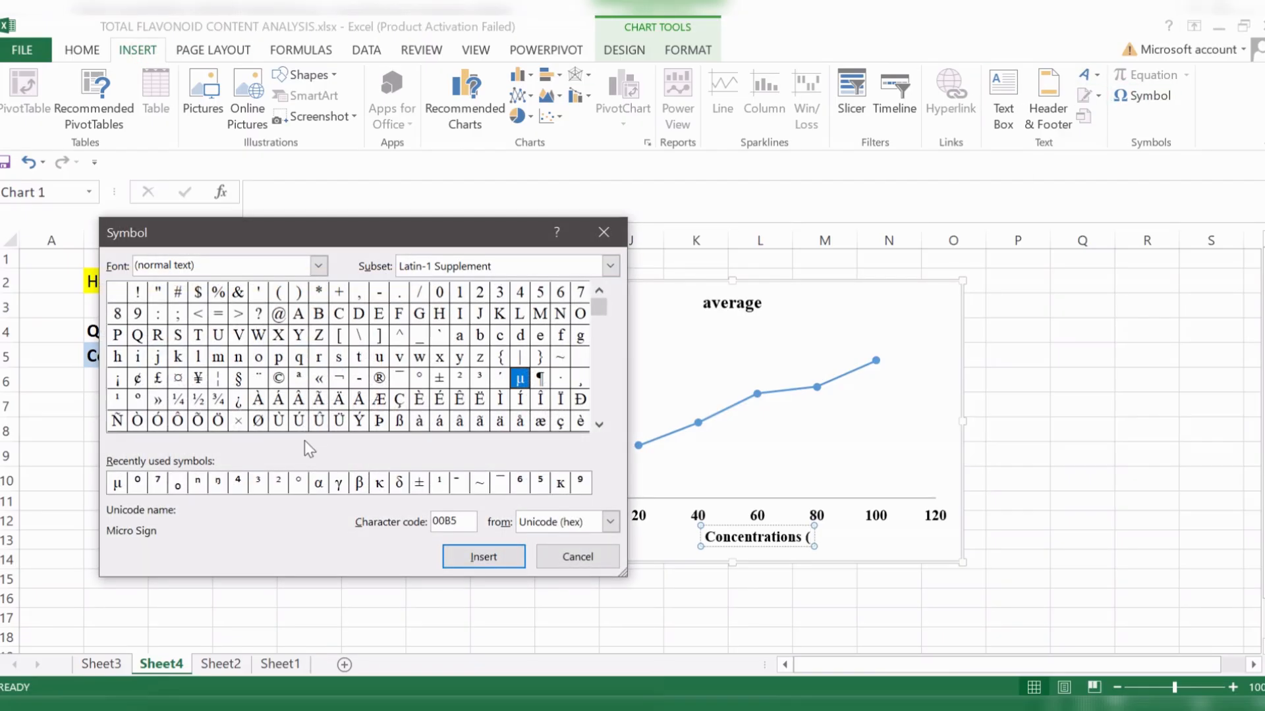
pyautogui.click(116, 485)
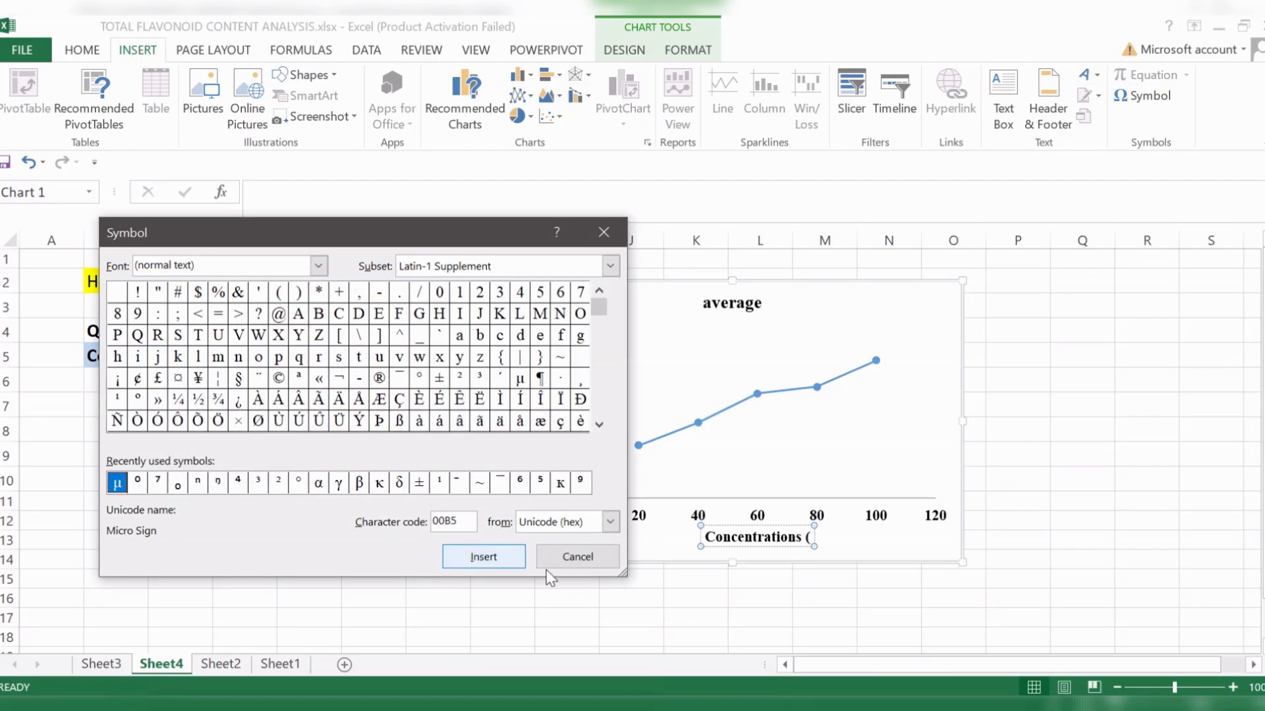
pyautogui.click(502, 557)
pyautogui.click(577, 557)
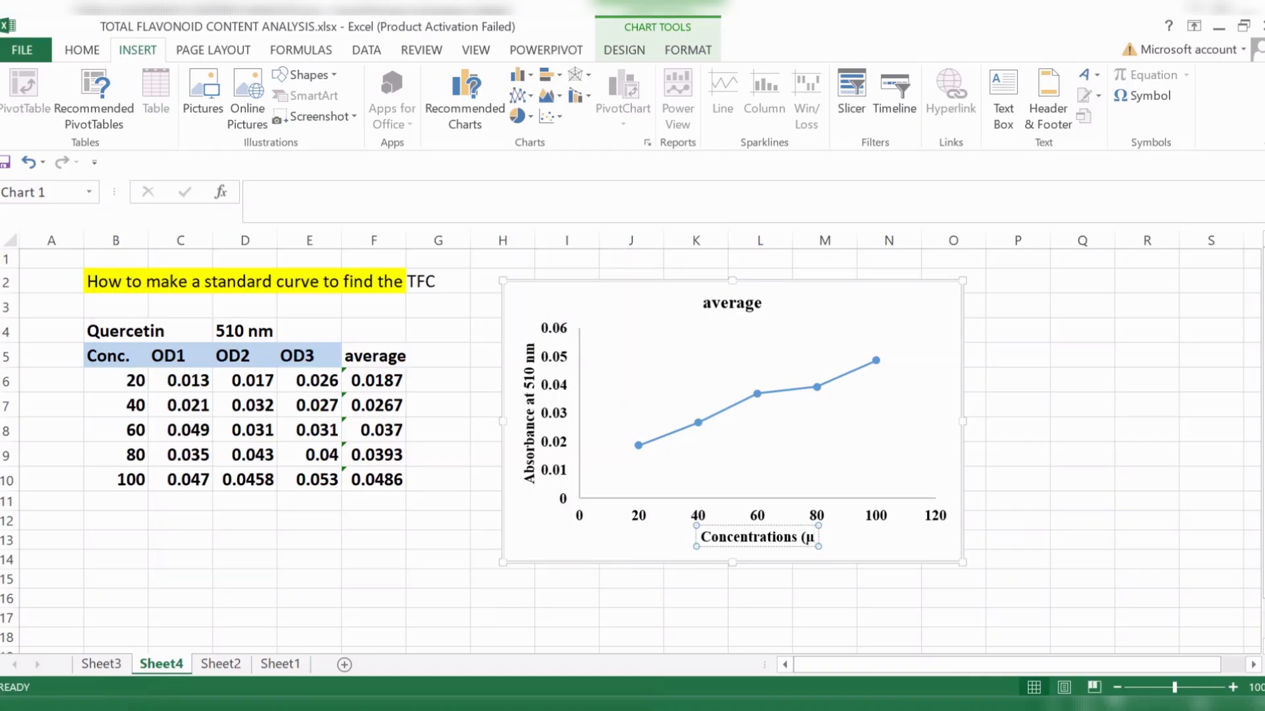
pyautogui.write('g/ml')
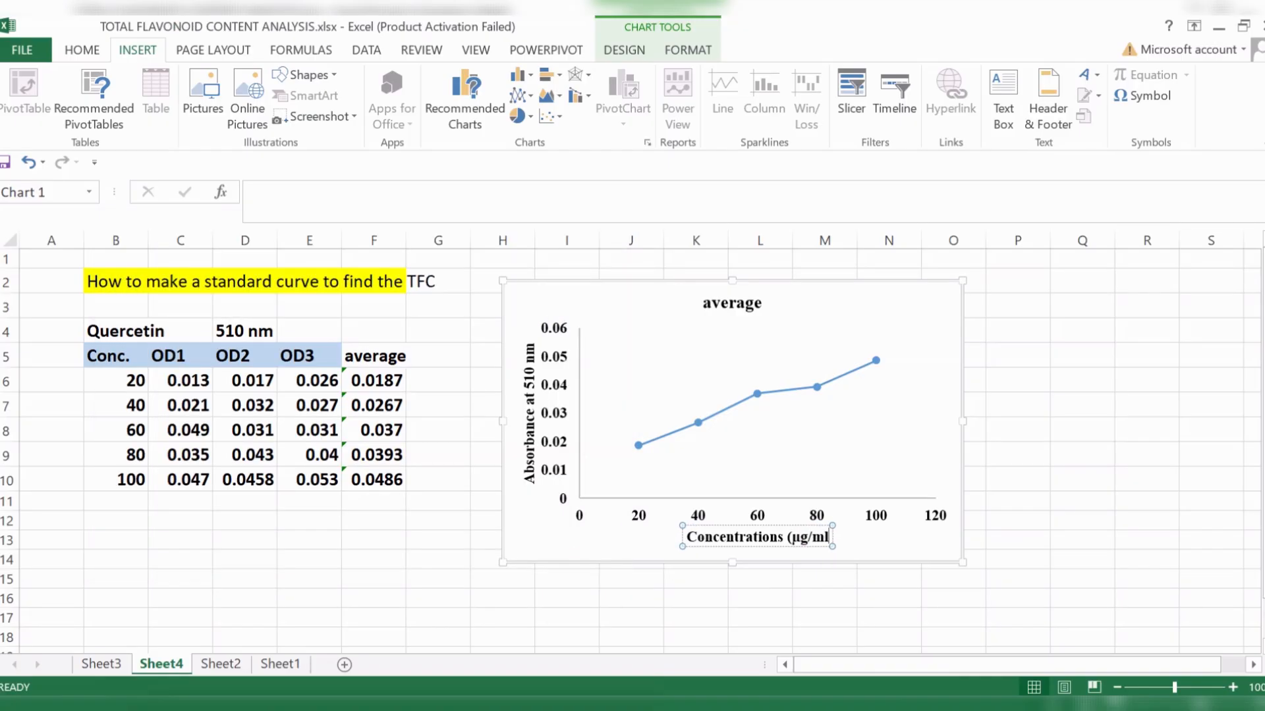
pyautogui.write(')')
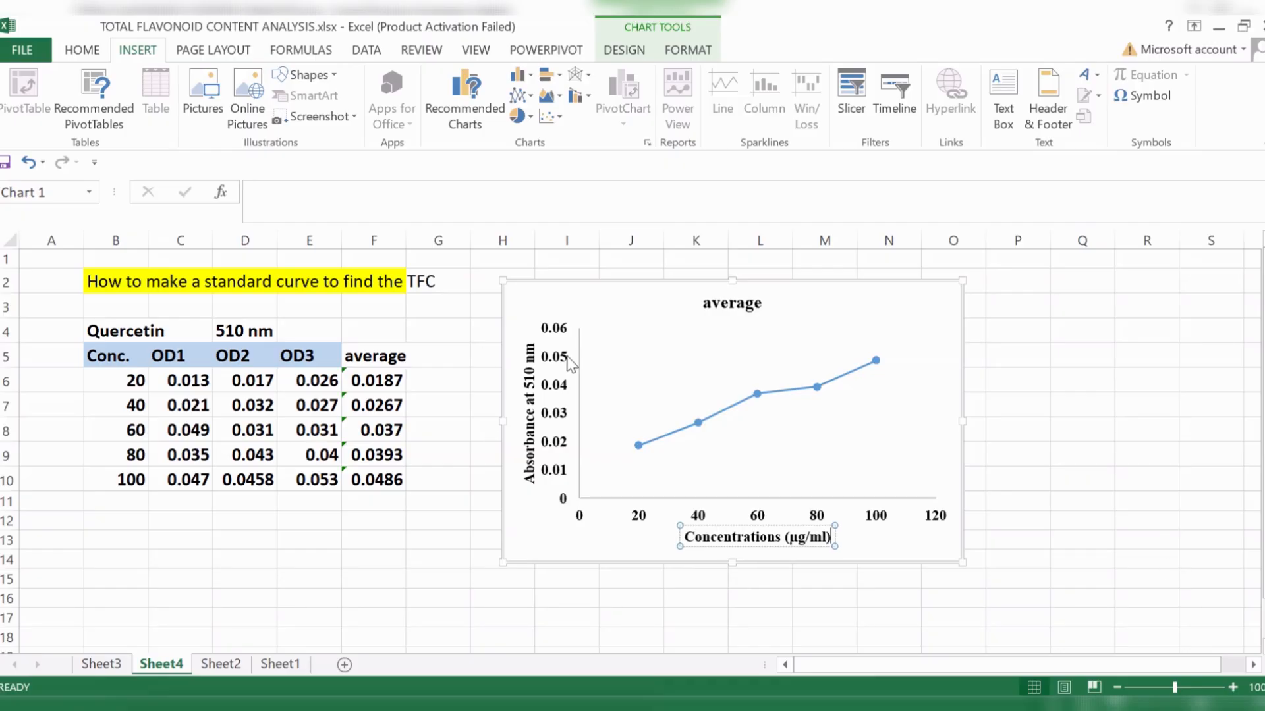
# - Set the outline colour of the chart's horizontal axis line to black
pyautogui.click(561, 388)
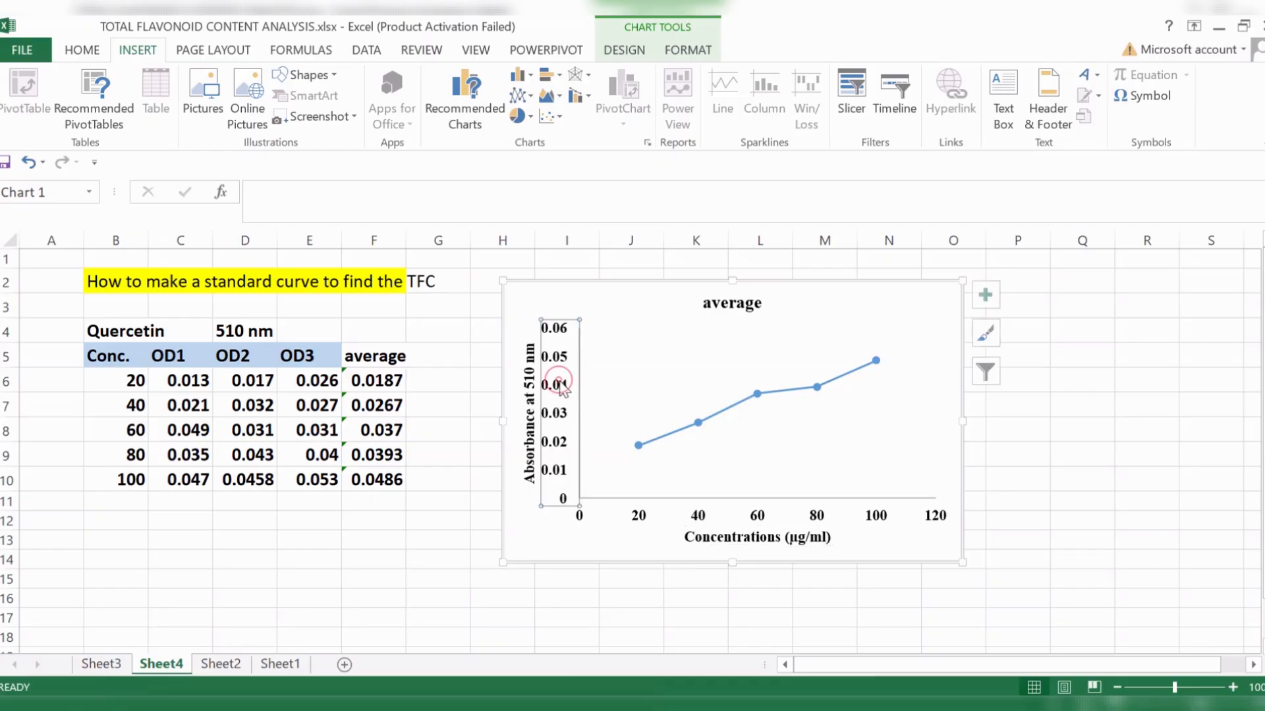
pyautogui.click(702, 520)
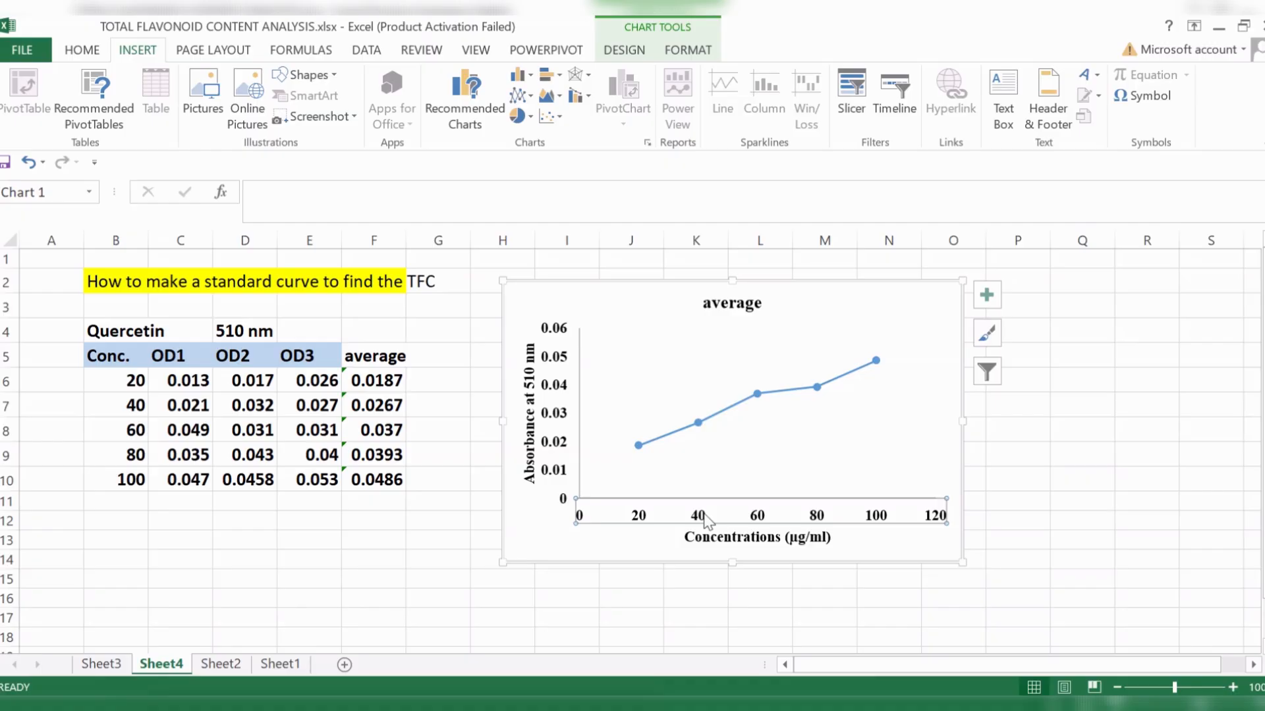
pyautogui.click(688, 50)
pyautogui.click(539, 96)
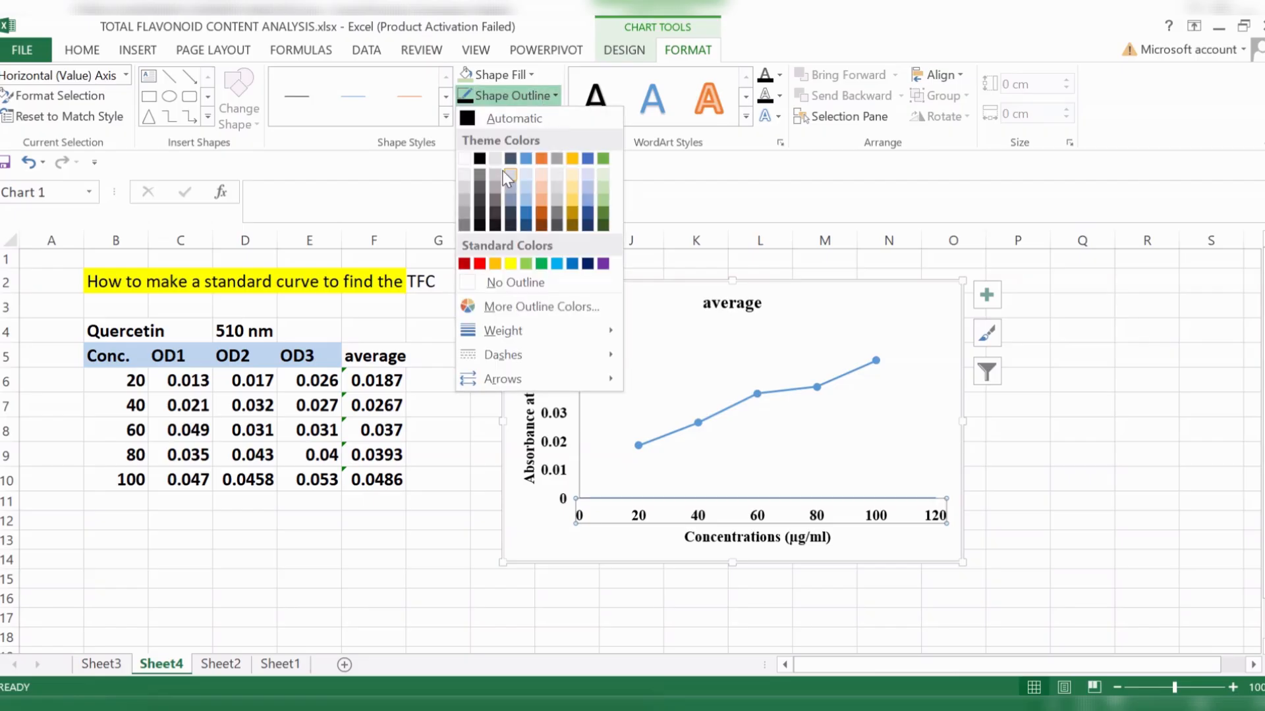
pyautogui.click(478, 156)
# - Apply the same black outline to the chart's vertical axis line
pyautogui.click(541, 384)
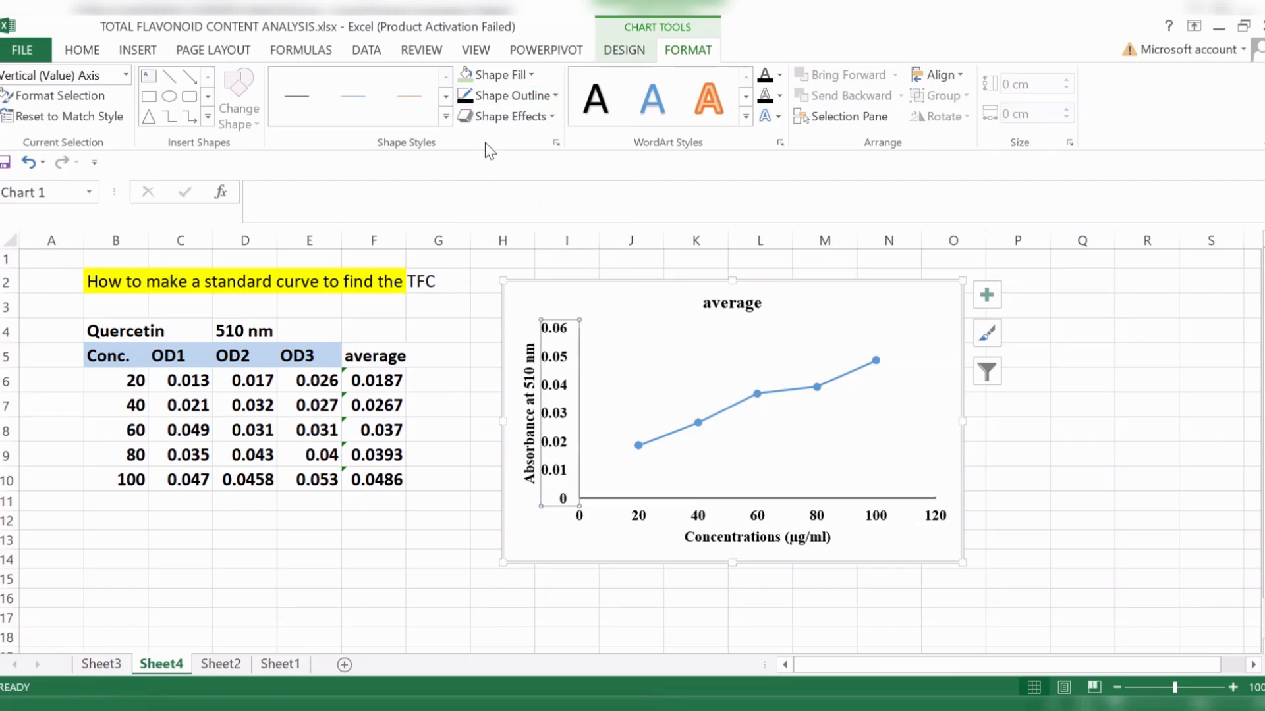
pyautogui.click(465, 96)
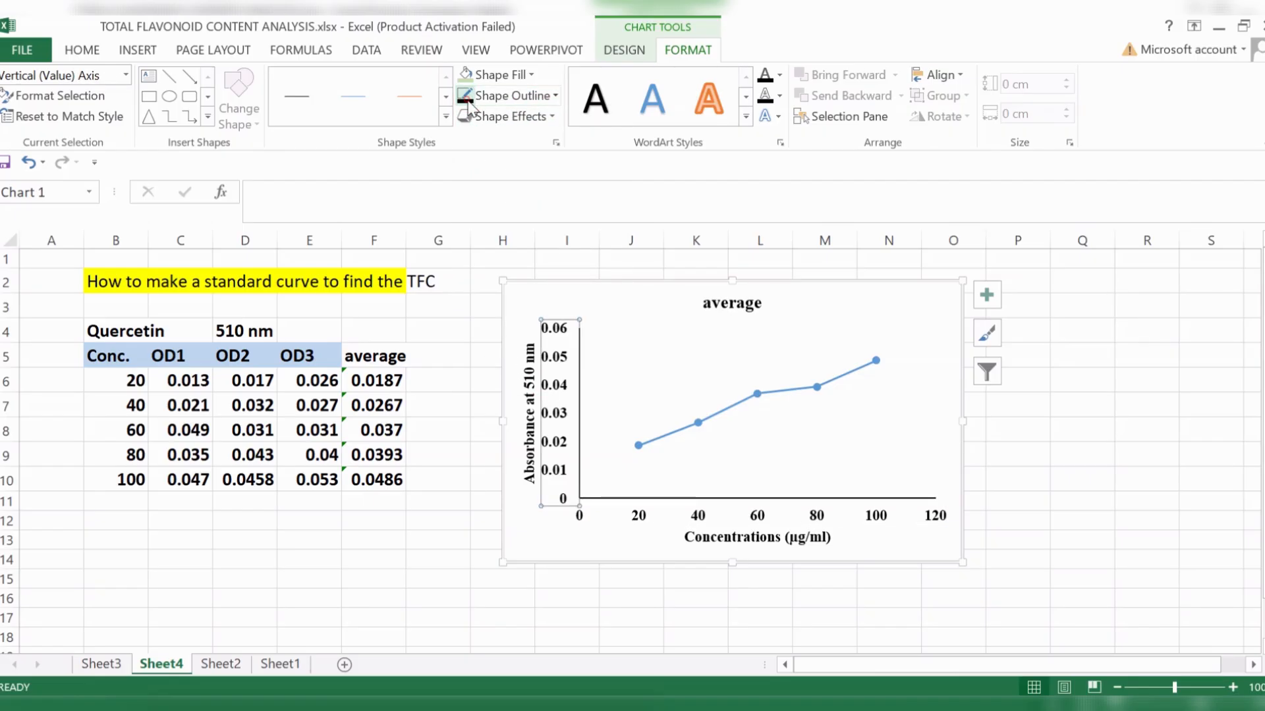
pyautogui.click(821, 518)
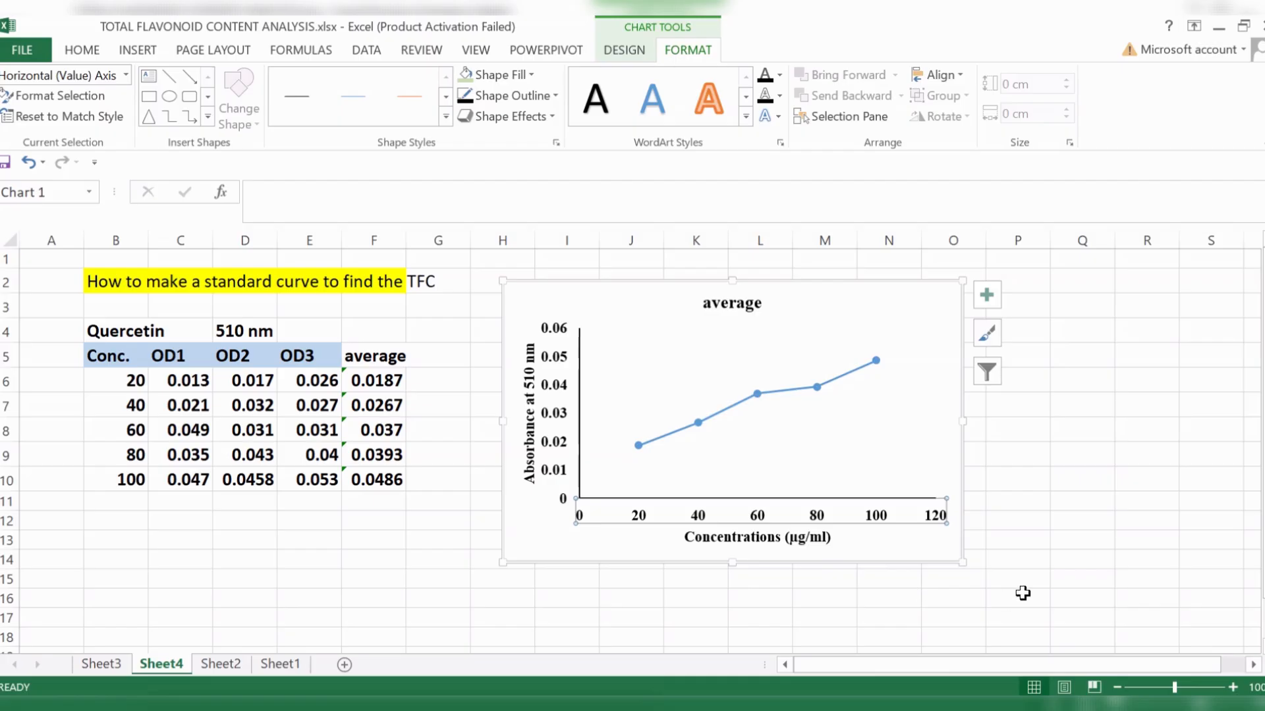
pyautogui.click(1022, 592)
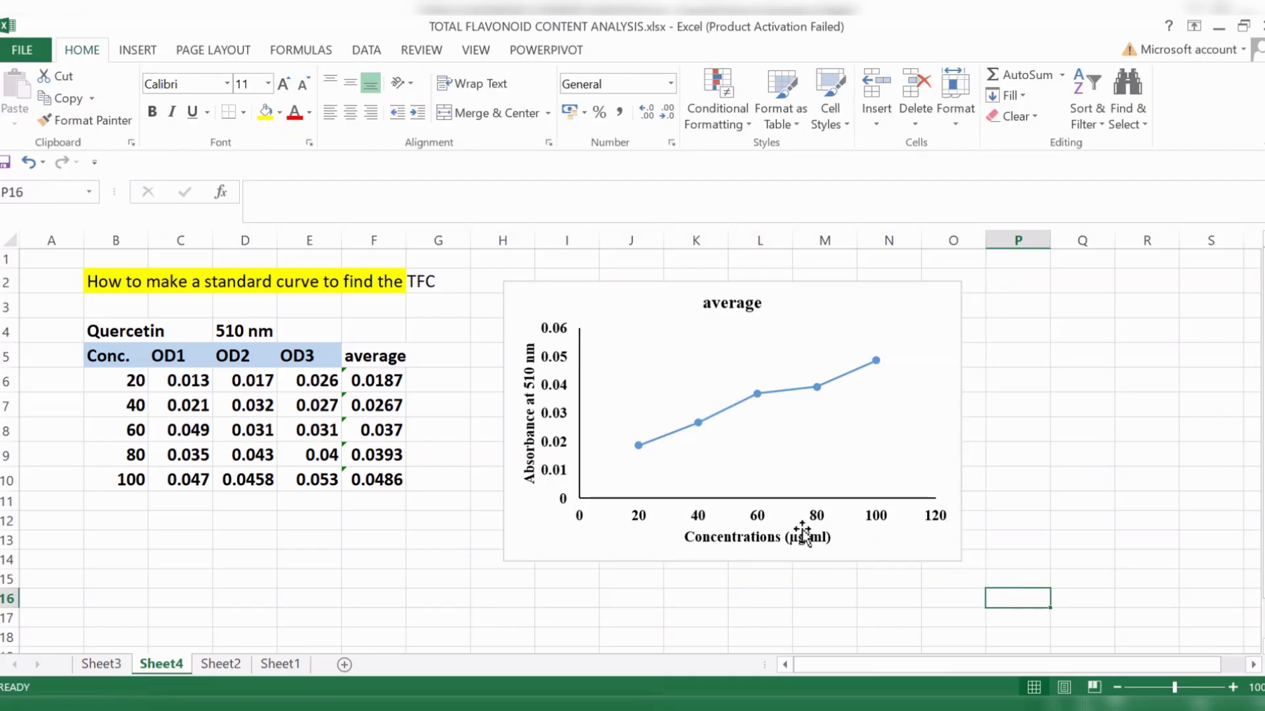
# - Set the major tick marks of the horizontal concentration axis to Outside
pyautogui.click(815, 519)
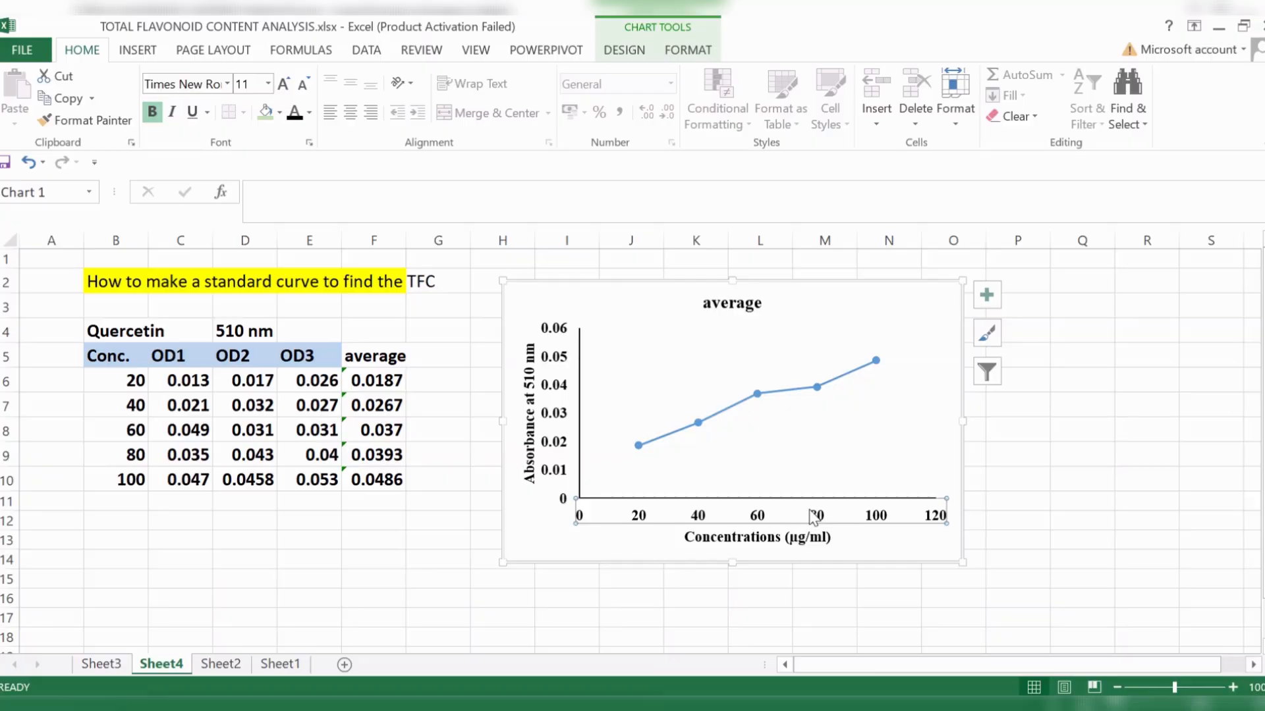
pyautogui.rightClick(814, 519)
pyautogui.click(855, 498)
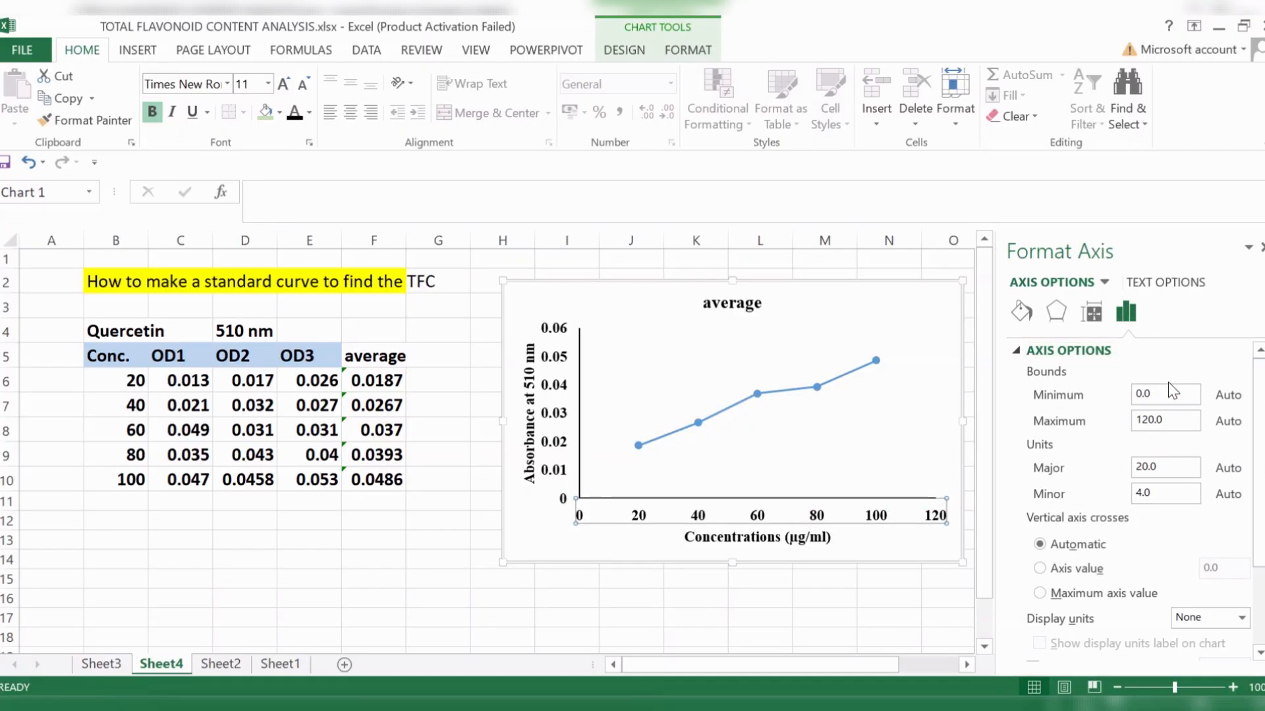
pyautogui.scroll(-3, 1169, 514)
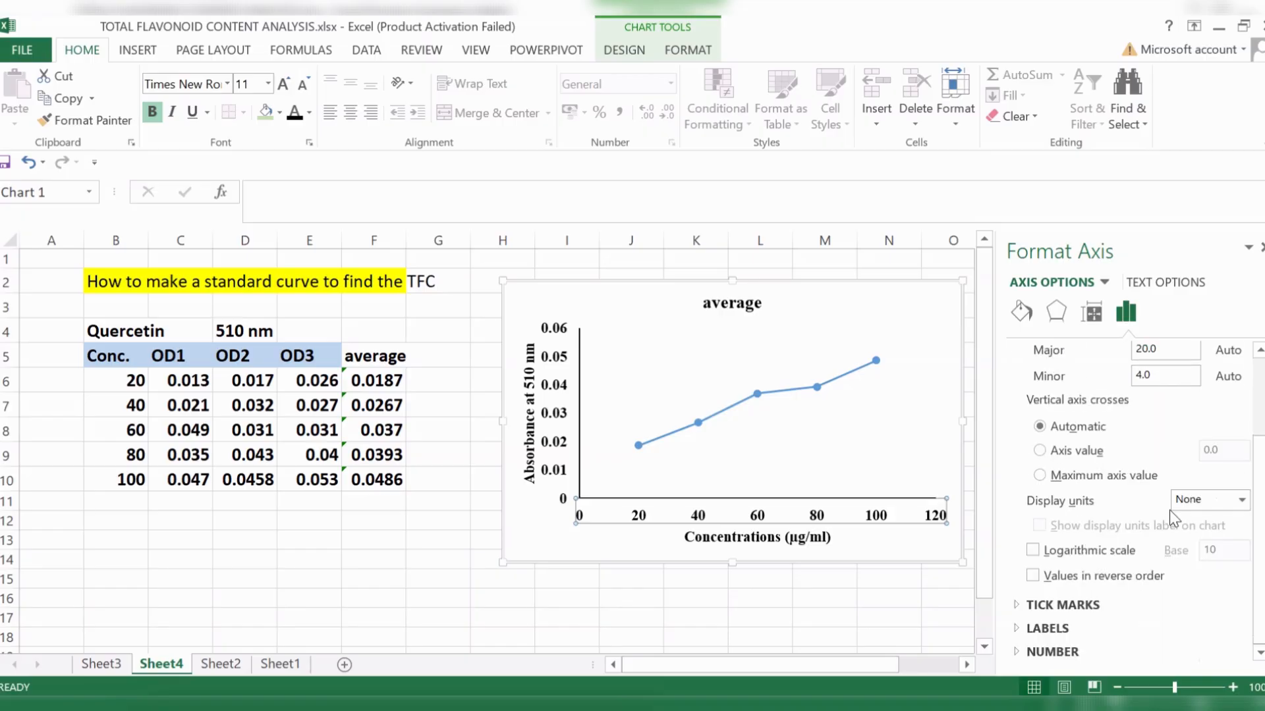
pyautogui.click(1080, 606)
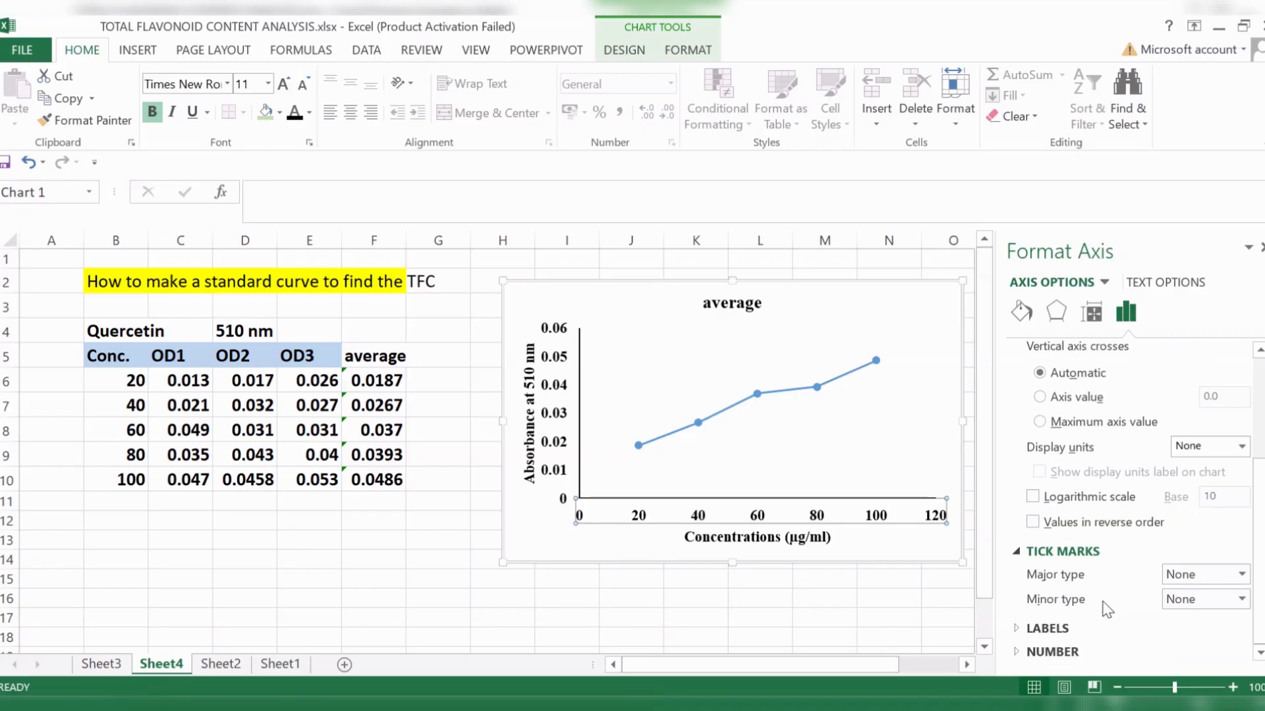
pyautogui.click(1241, 575)
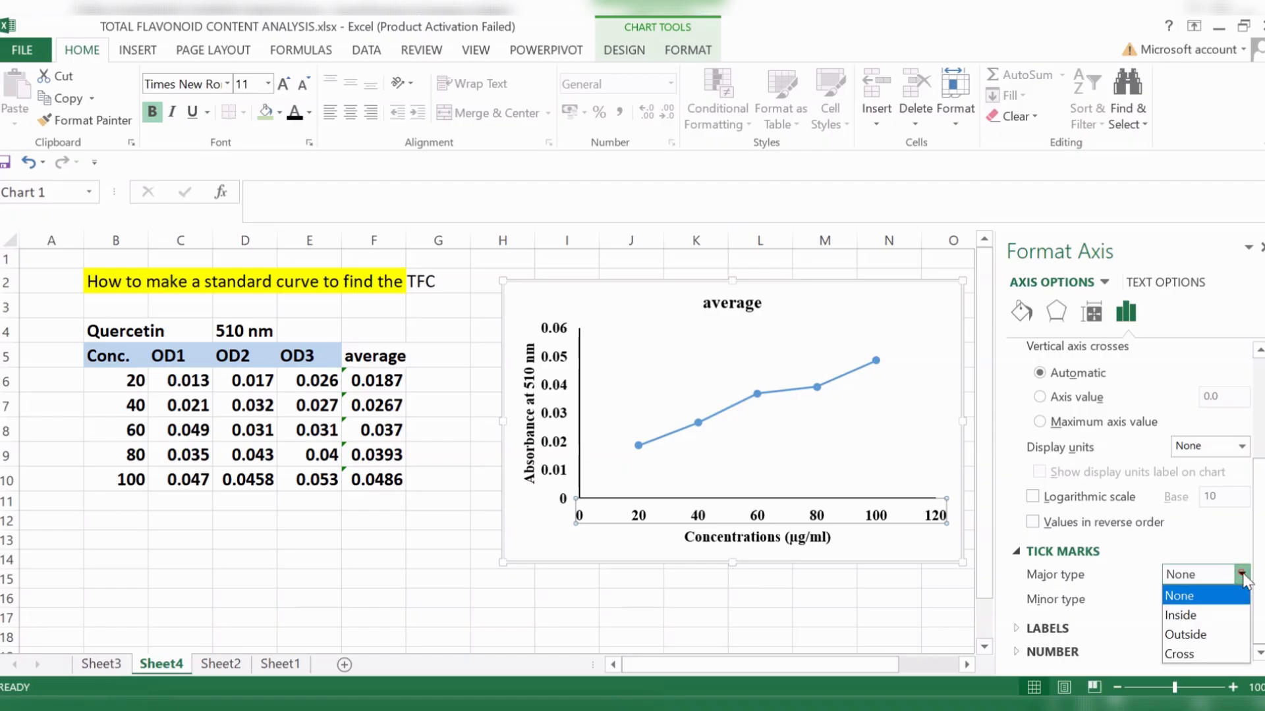
pyautogui.click(1190, 635)
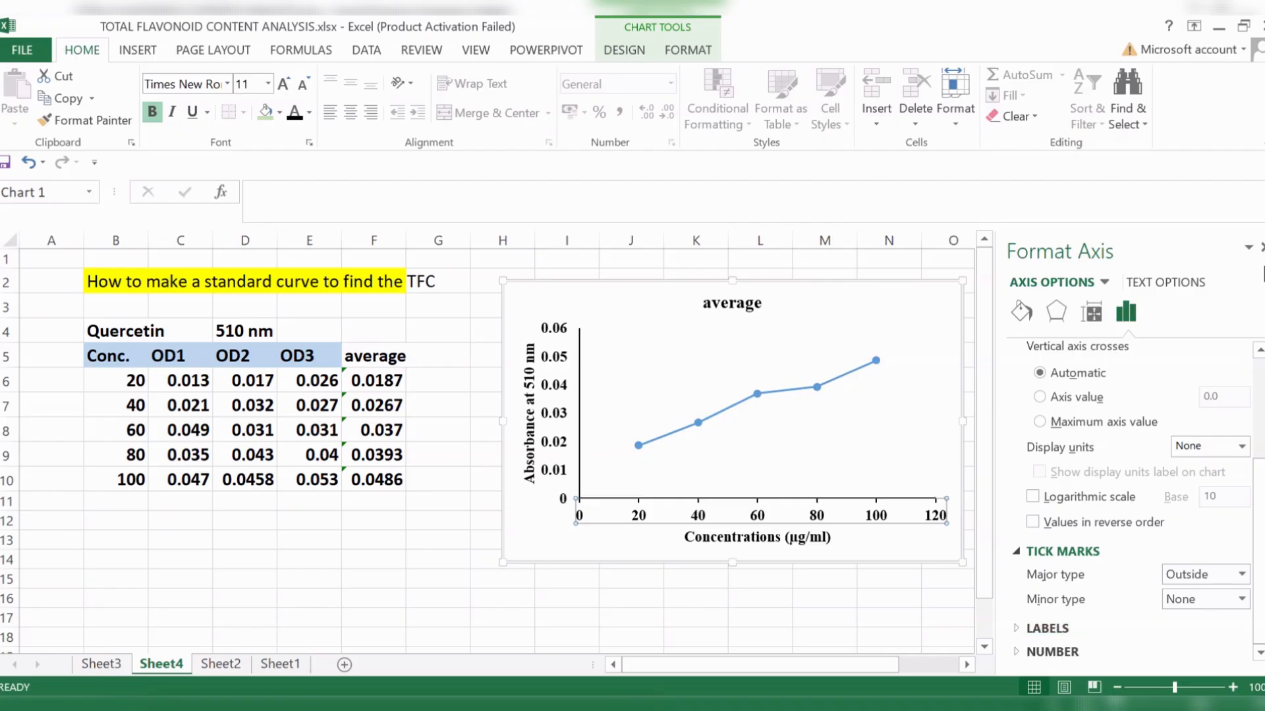
pyautogui.click(1262, 248)
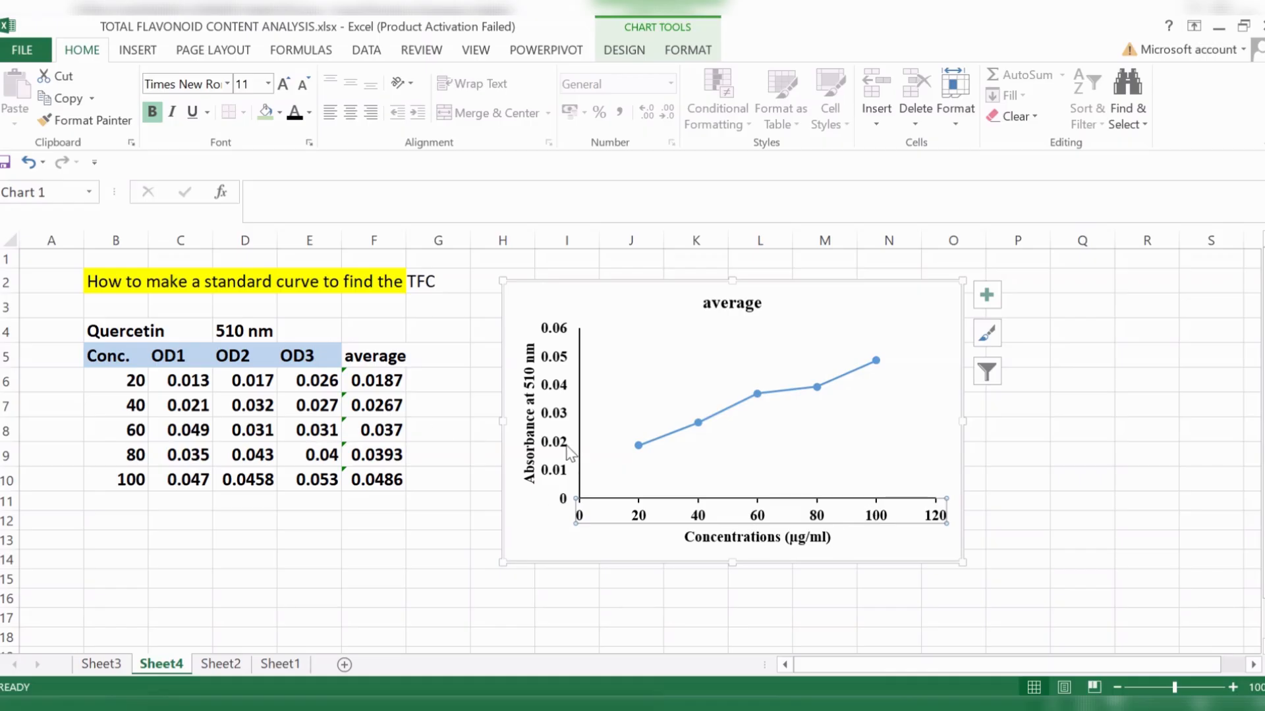
# - Set the major tick marks of the vertical absorbance axis to Outside
pyautogui.click(554, 423)
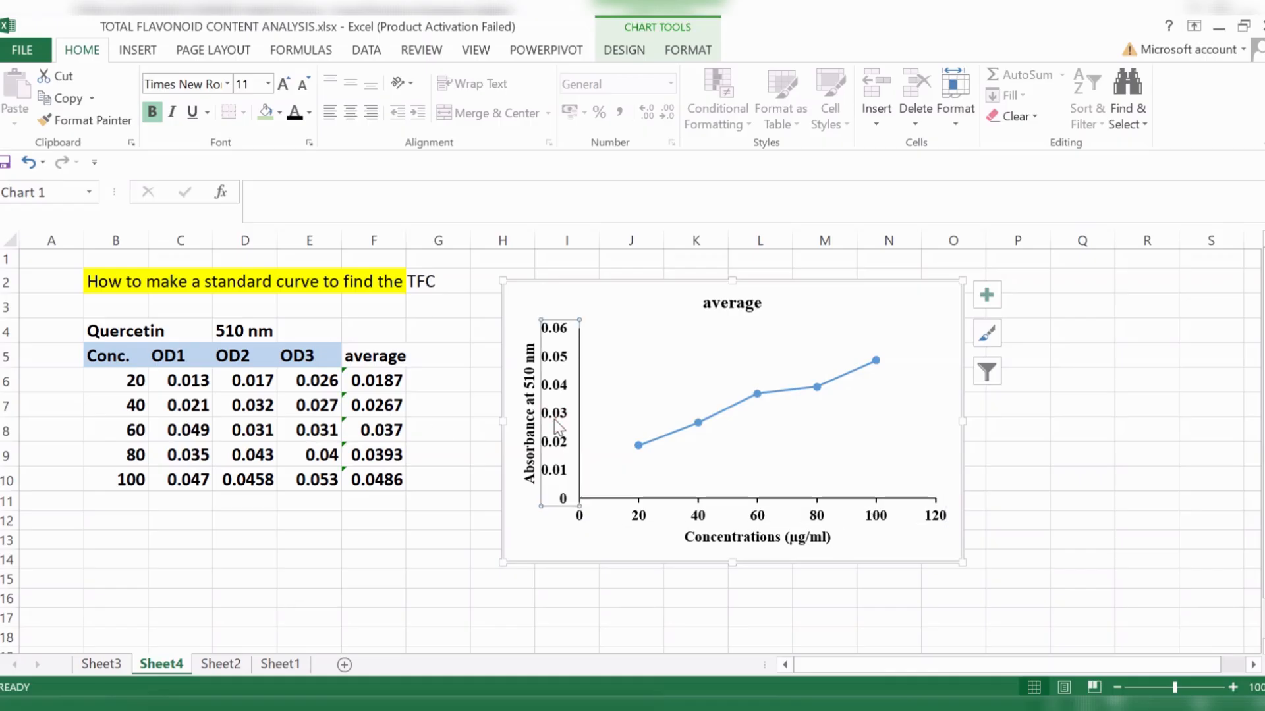
pyautogui.rightClick(554, 419)
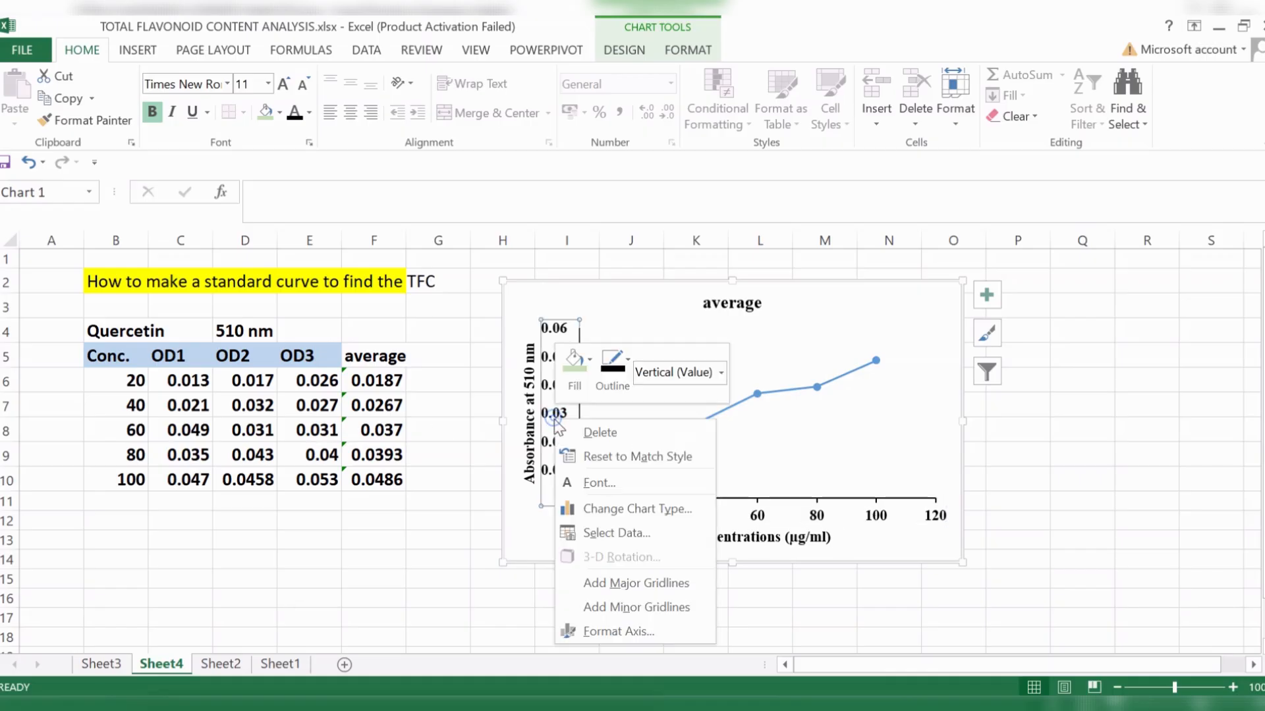
pyautogui.click(622, 635)
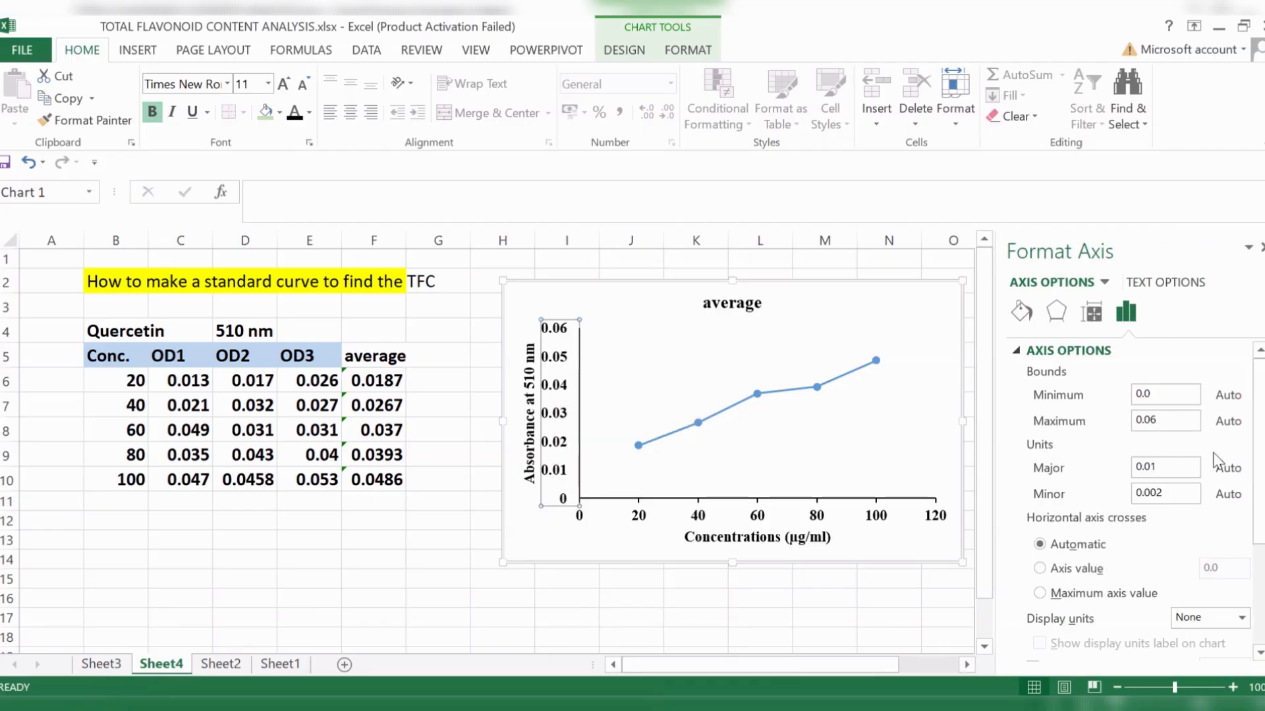
pyautogui.scroll(-3, 1210, 445)
pyautogui.scroll(-1, 1211, 446)
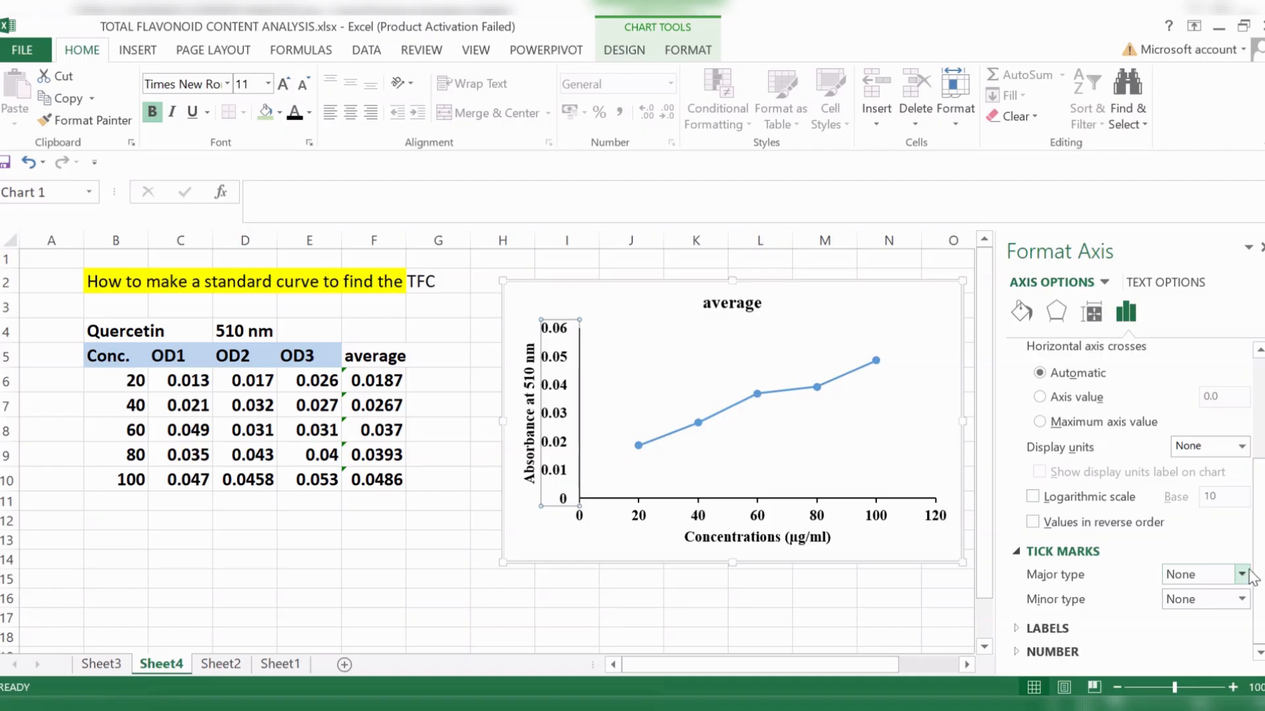
pyautogui.click(1242, 574)
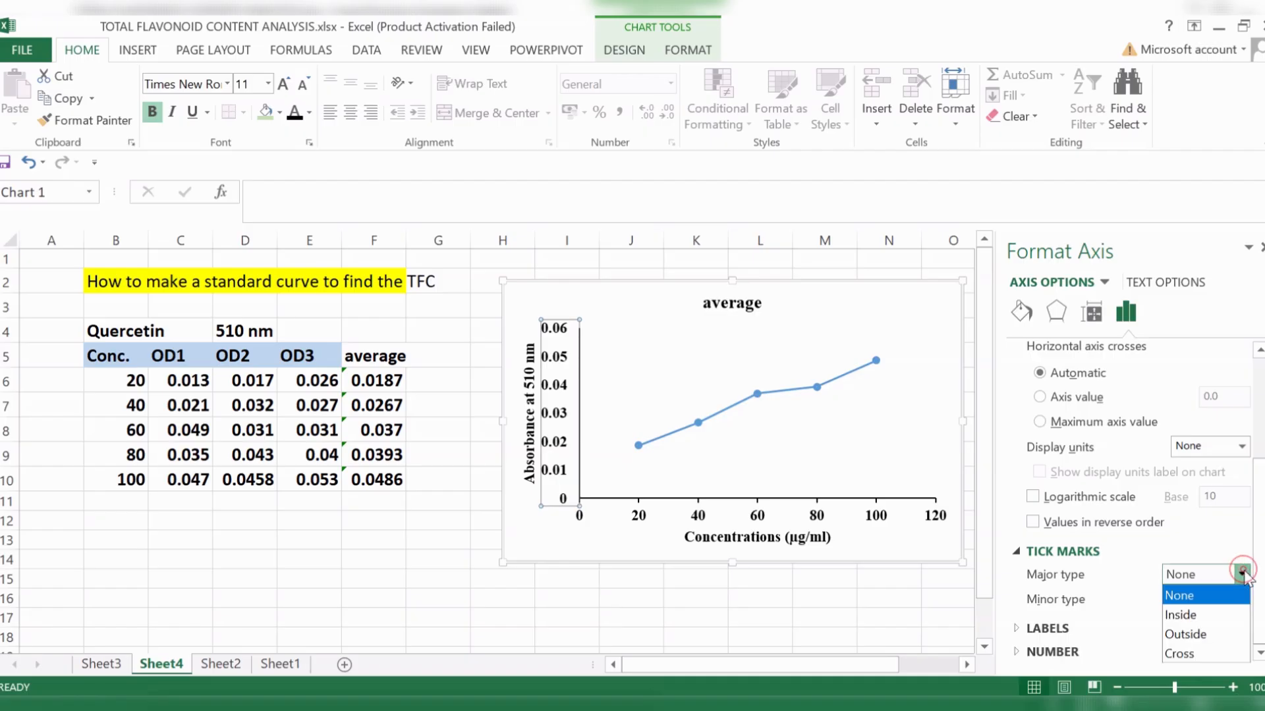
pyautogui.click(1204, 634)
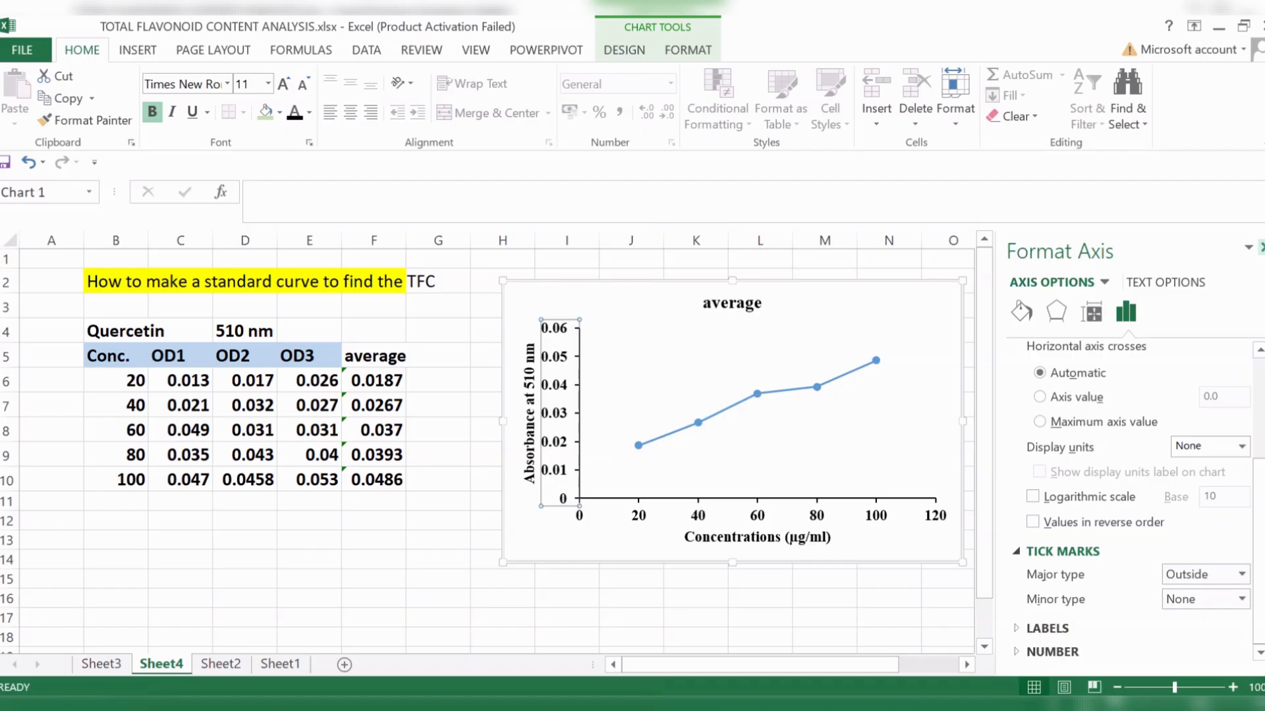
pyautogui.click(1258, 247)
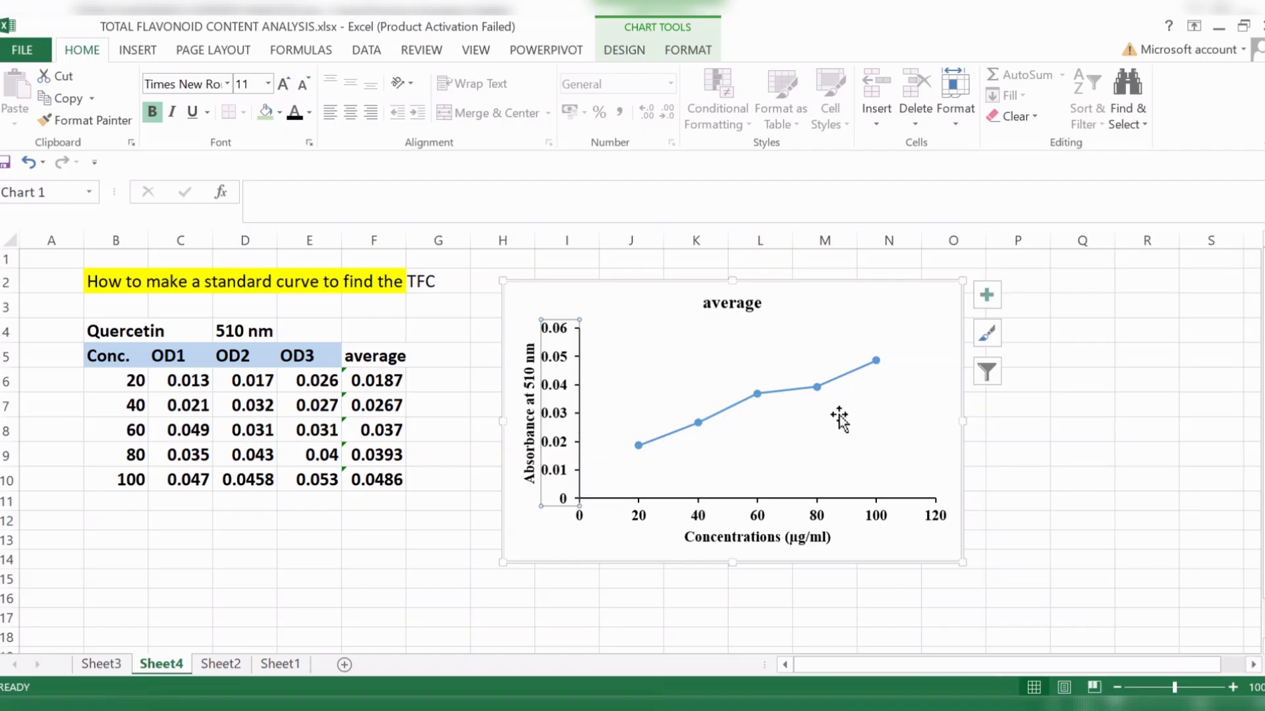
# - Replace the chart title with "Standard curve for TFC"
pyautogui.doubleClick(742, 305)
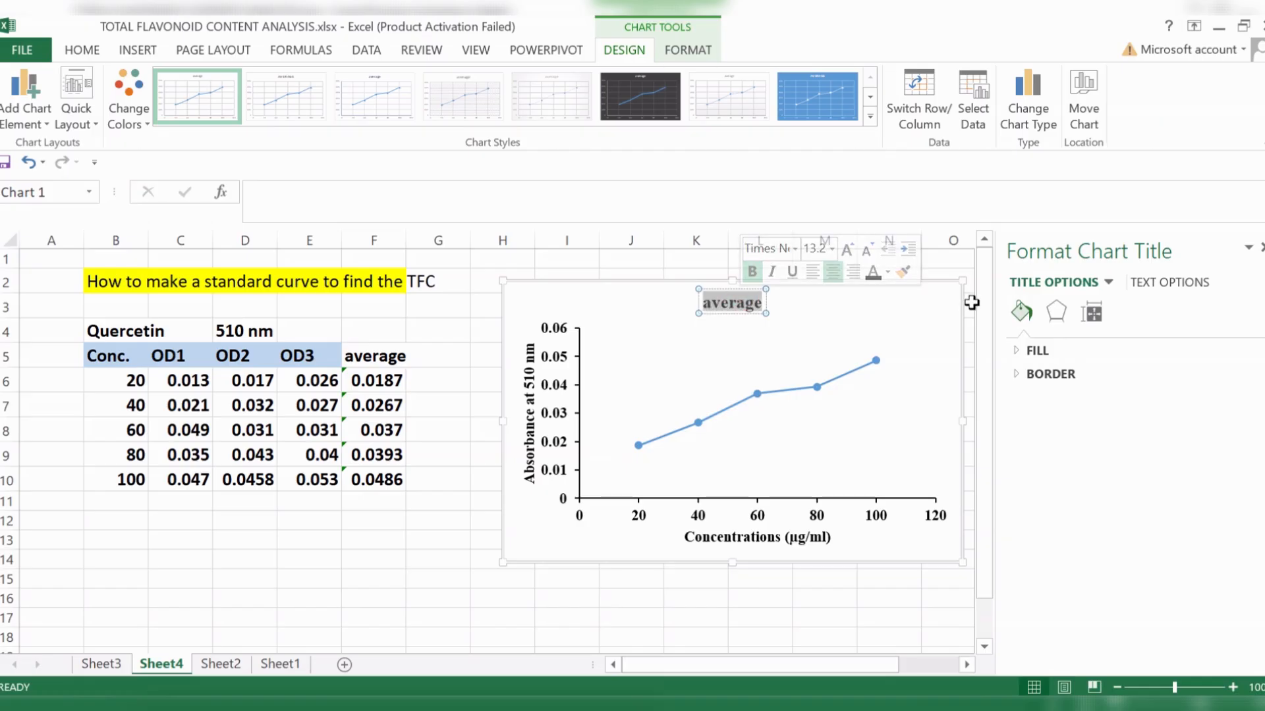
pyautogui.write('Standar')
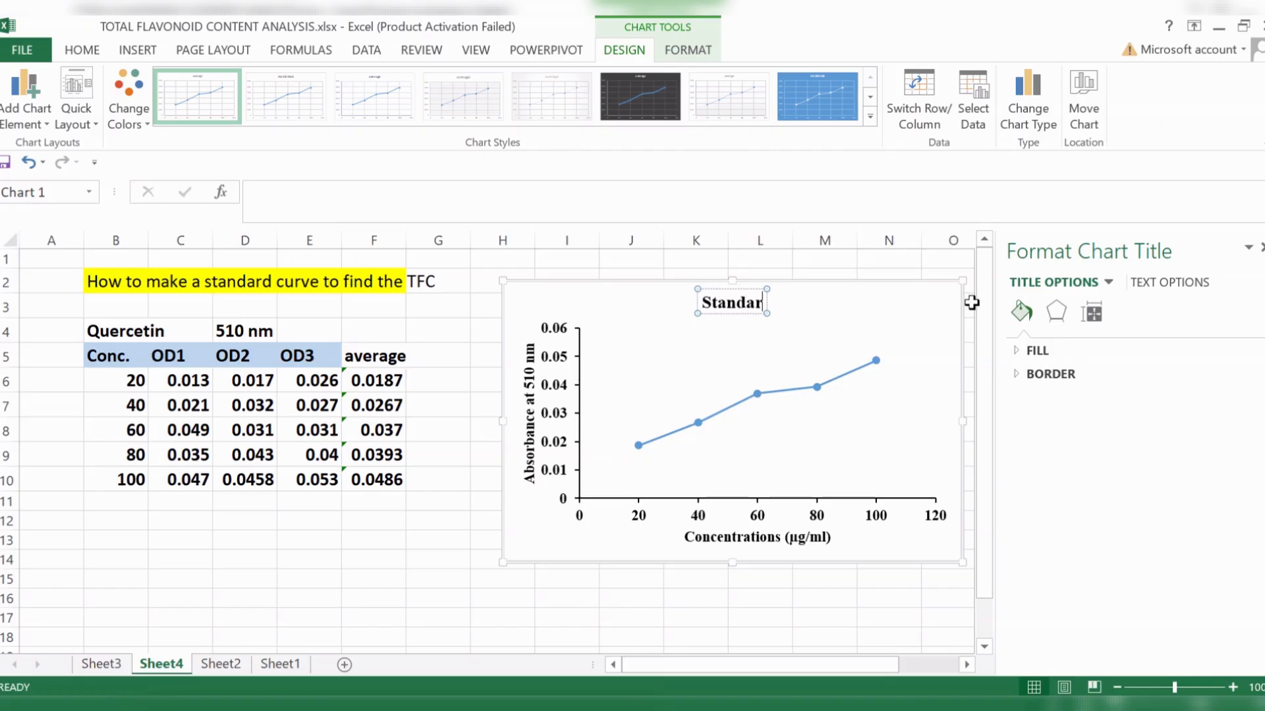
pyautogui.write('d cur')
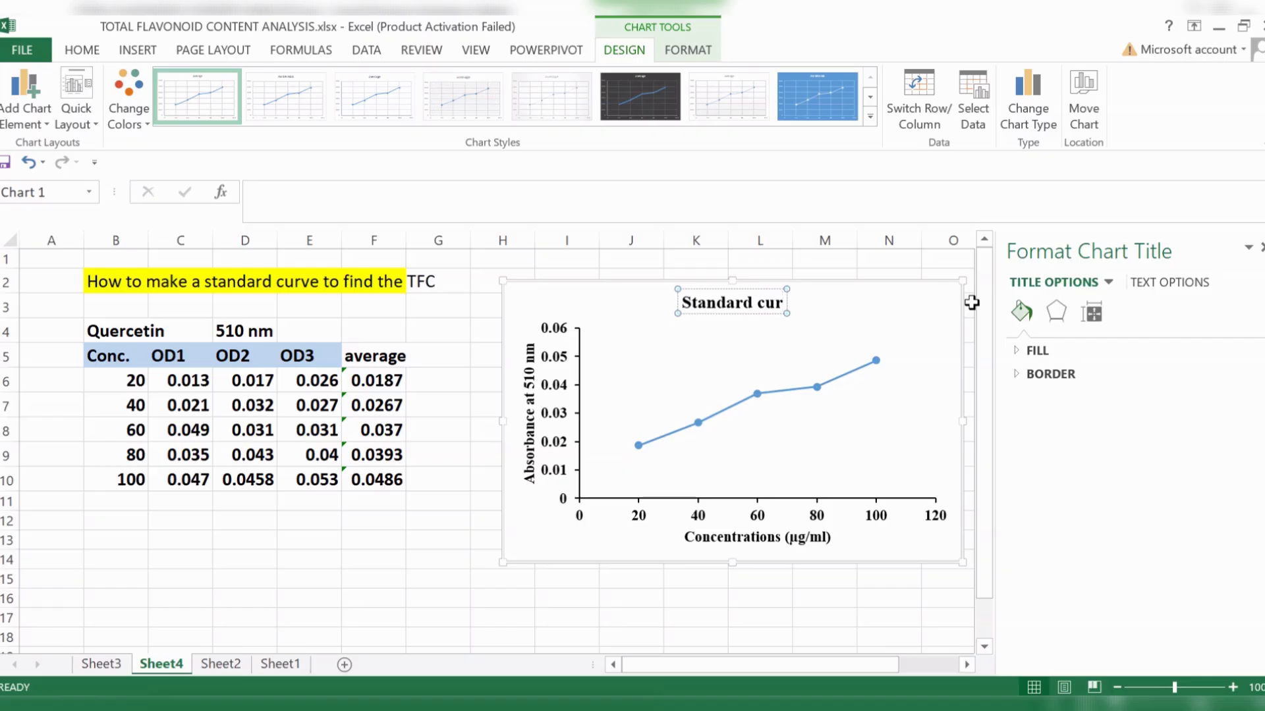
pyautogui.write('ve for')
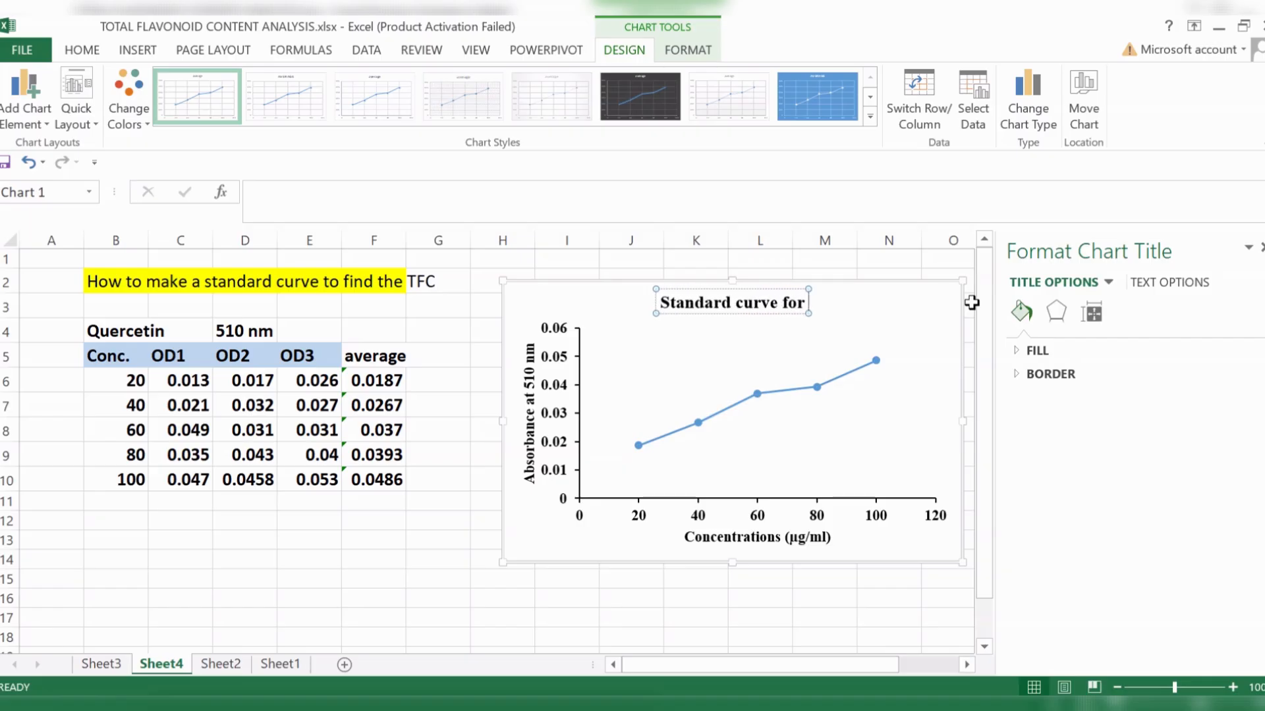
pyautogui.write(' TFC')
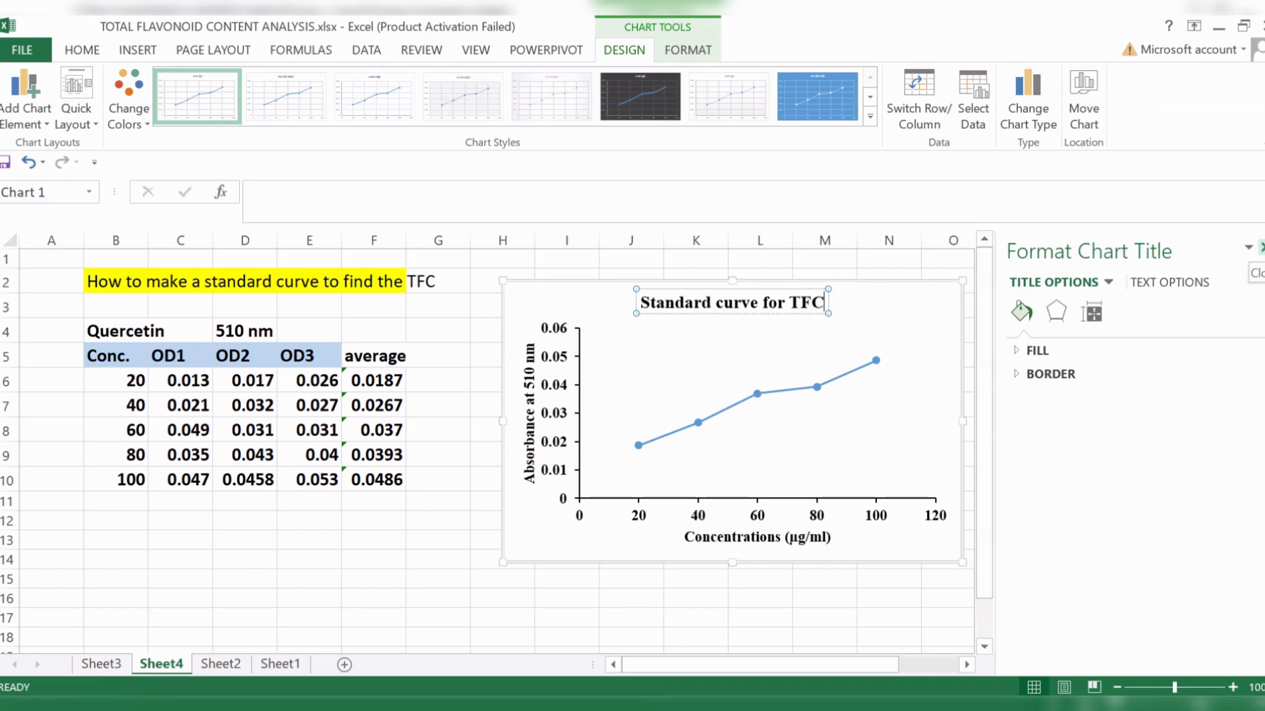
pyautogui.click(1261, 248)
pyautogui.click(1106, 383)
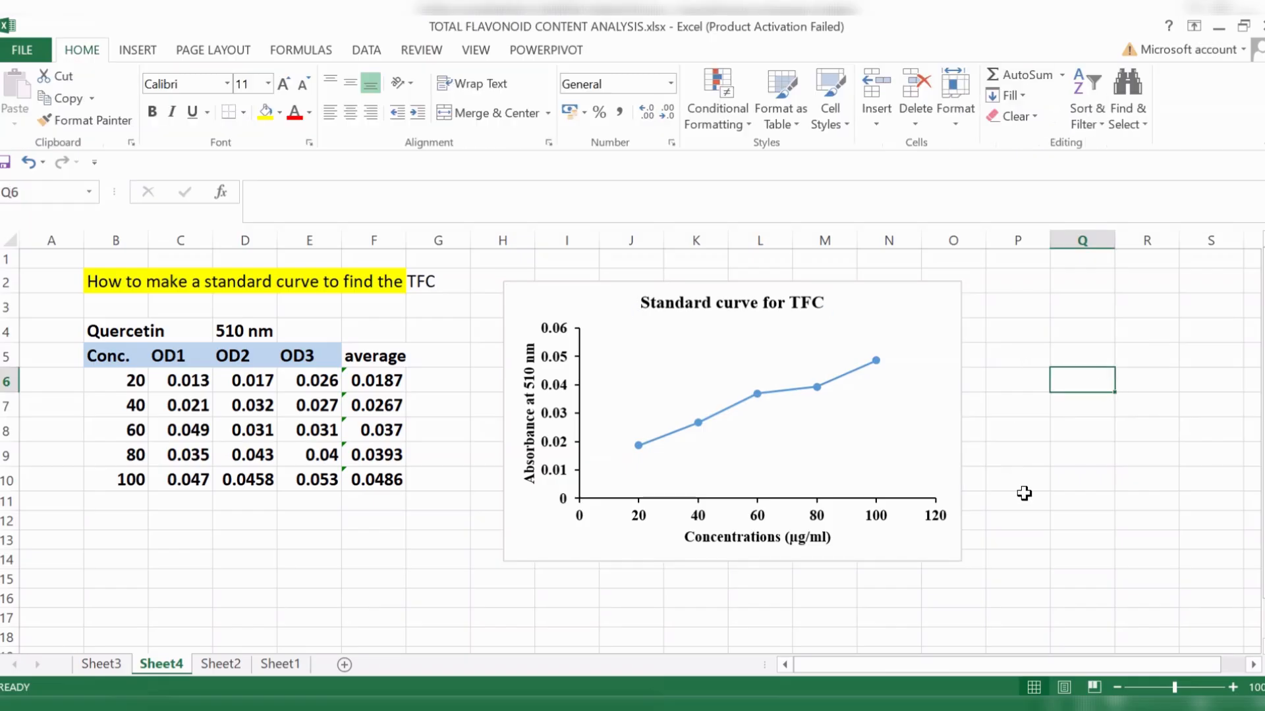
# - Shrink the chart slightly and move it to span about columns I to O beside the data table
pyautogui.click(950, 553)
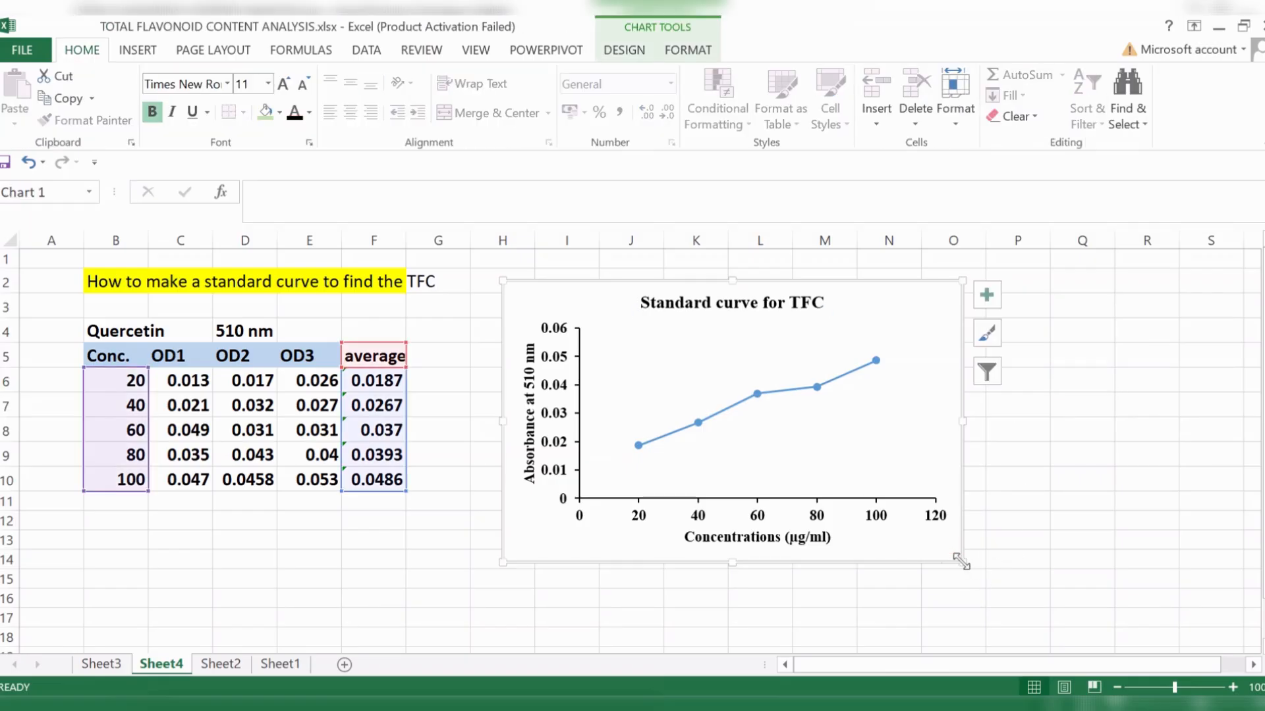
pyautogui.moveTo(962, 562); pyautogui.dragTo(1060, 527)
pyautogui.click(1074, 565)
pyautogui.click(1154, 499)
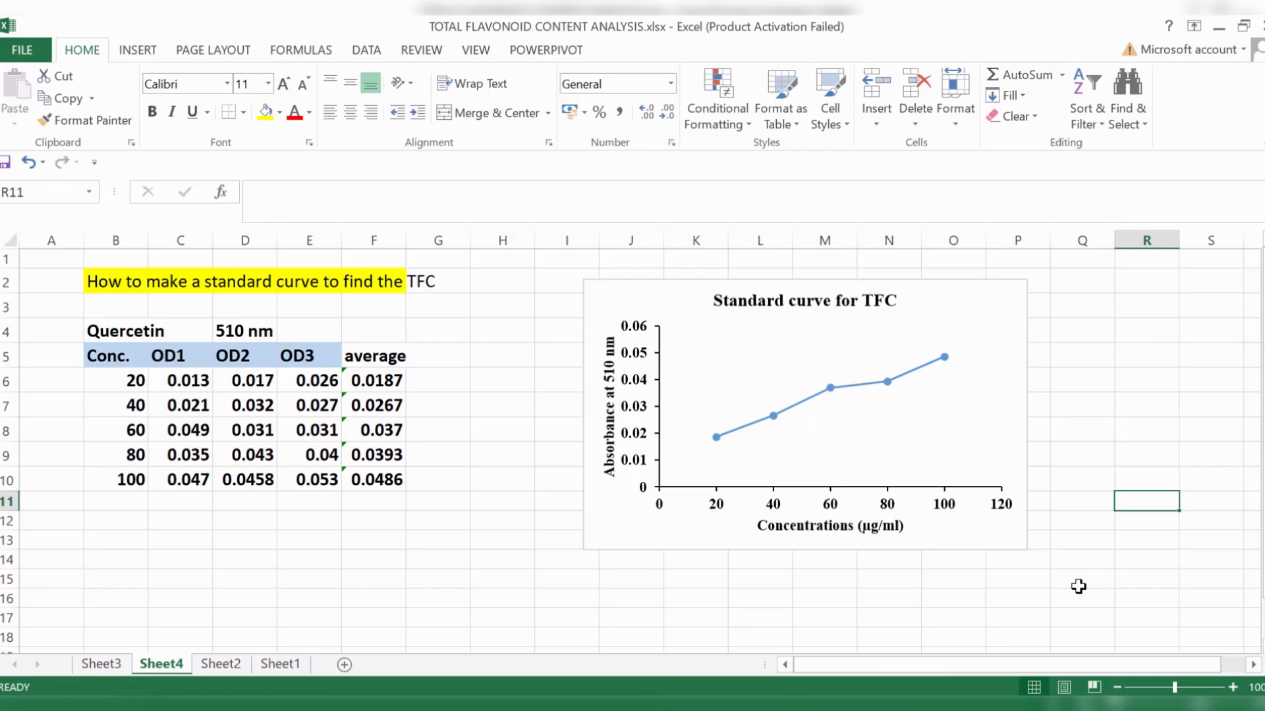
pyautogui.moveTo(961, 547); pyautogui.dragTo(923, 550)
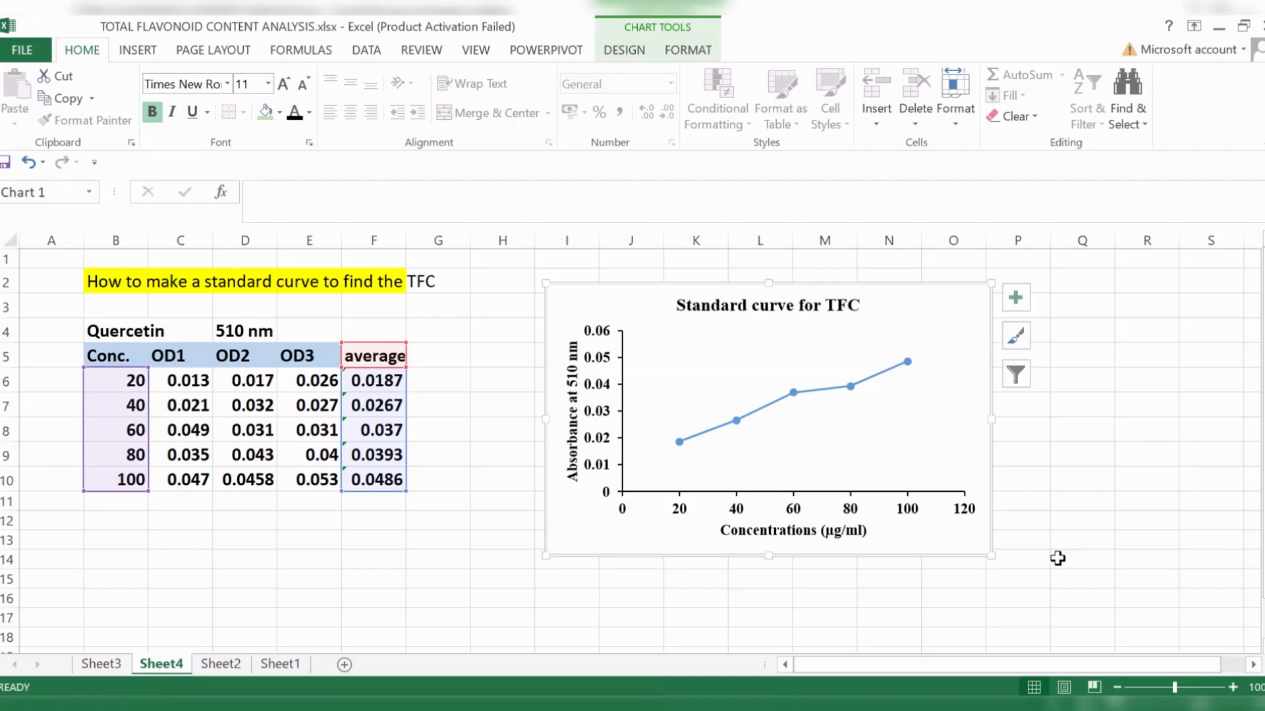
pyautogui.click(1078, 493)
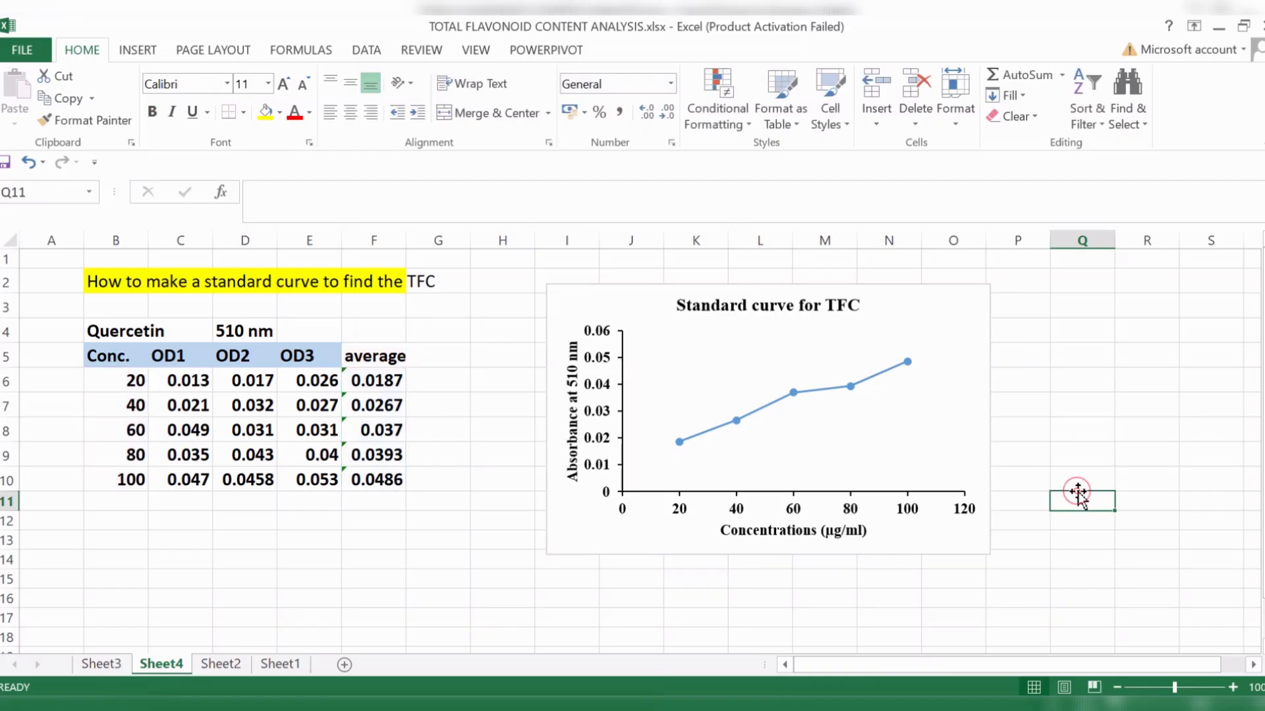
# - Add a linear trendline to the average absorbance series in the standard curve chart
pyautogui.click(984, 552)
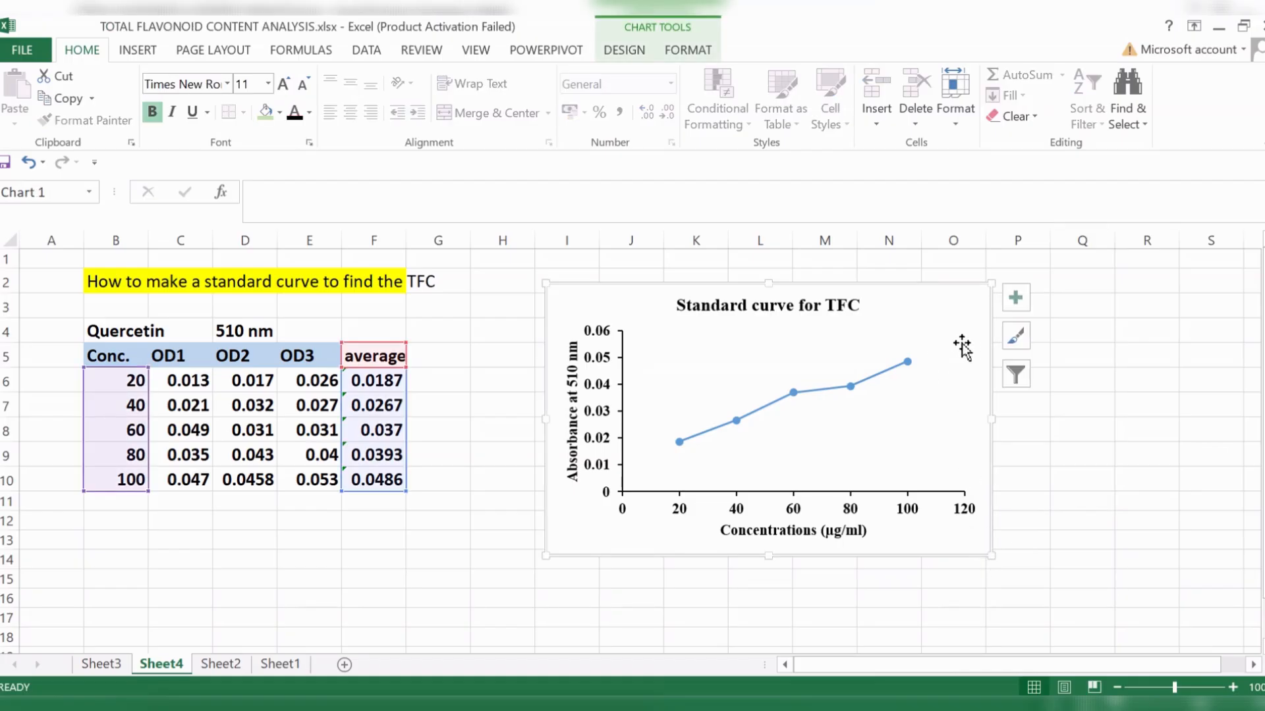
pyautogui.click(1018, 303)
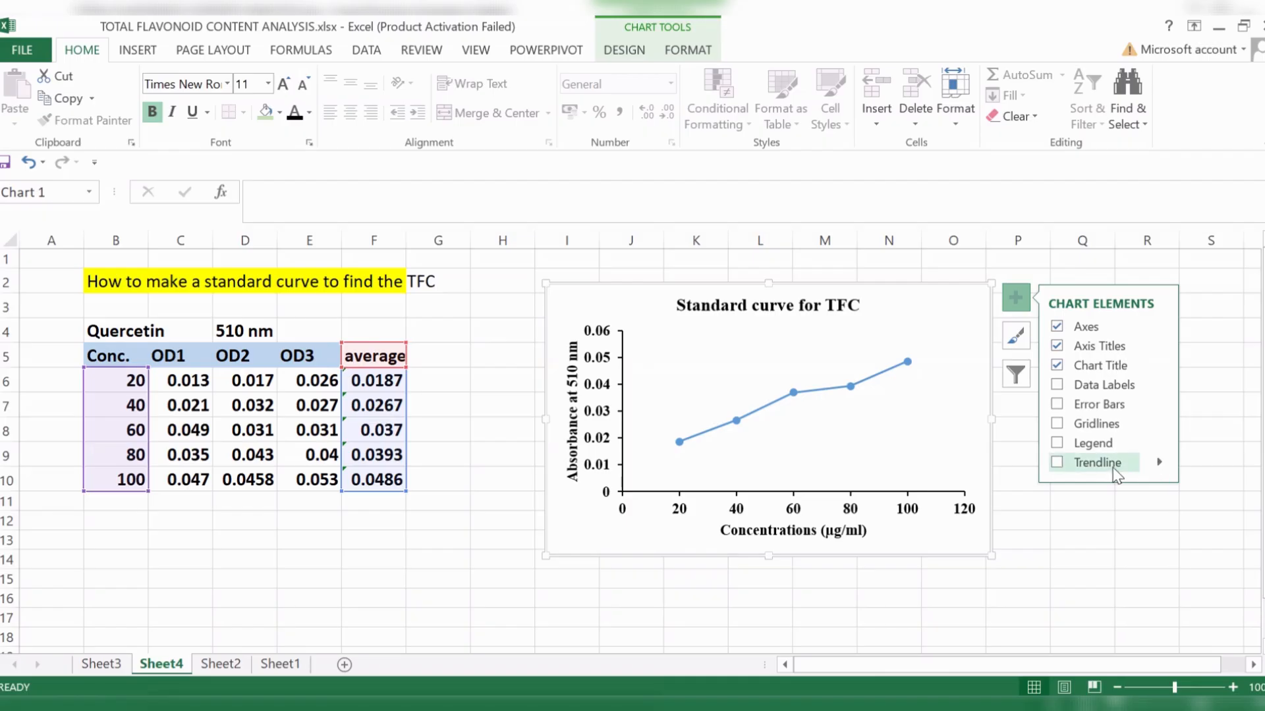
pyautogui.click(1158, 463)
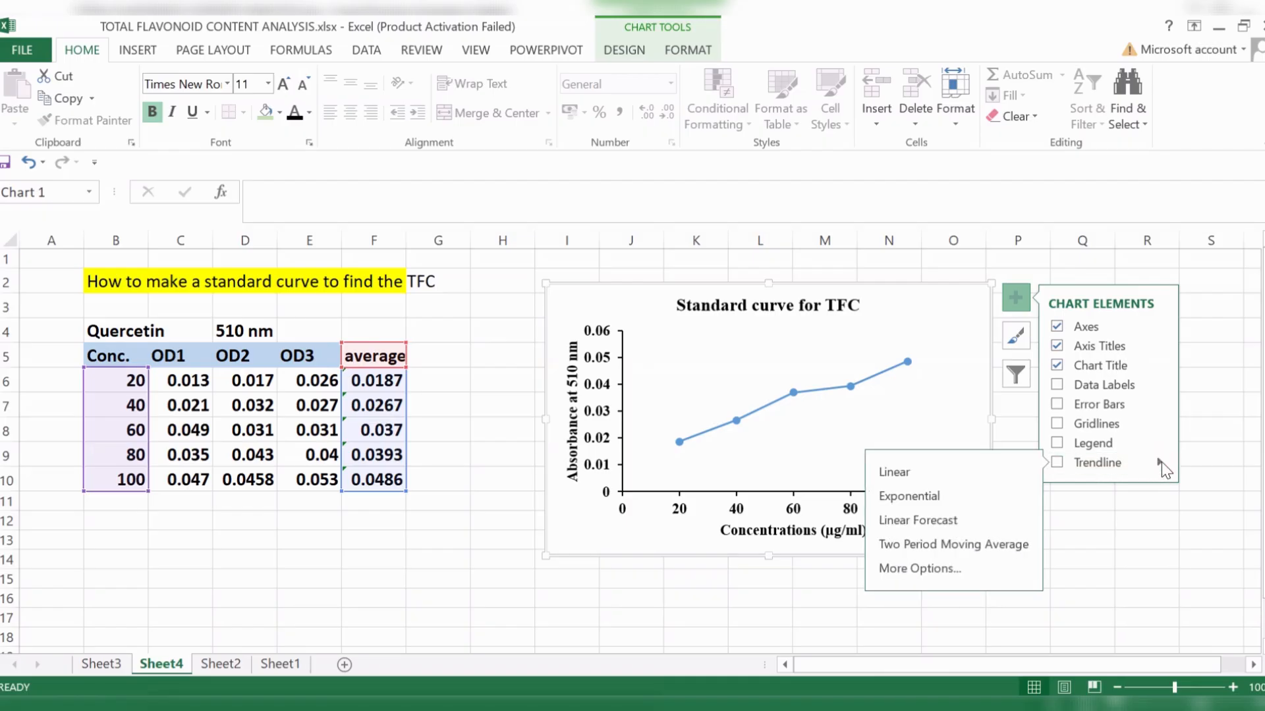
pyautogui.click(942, 571)
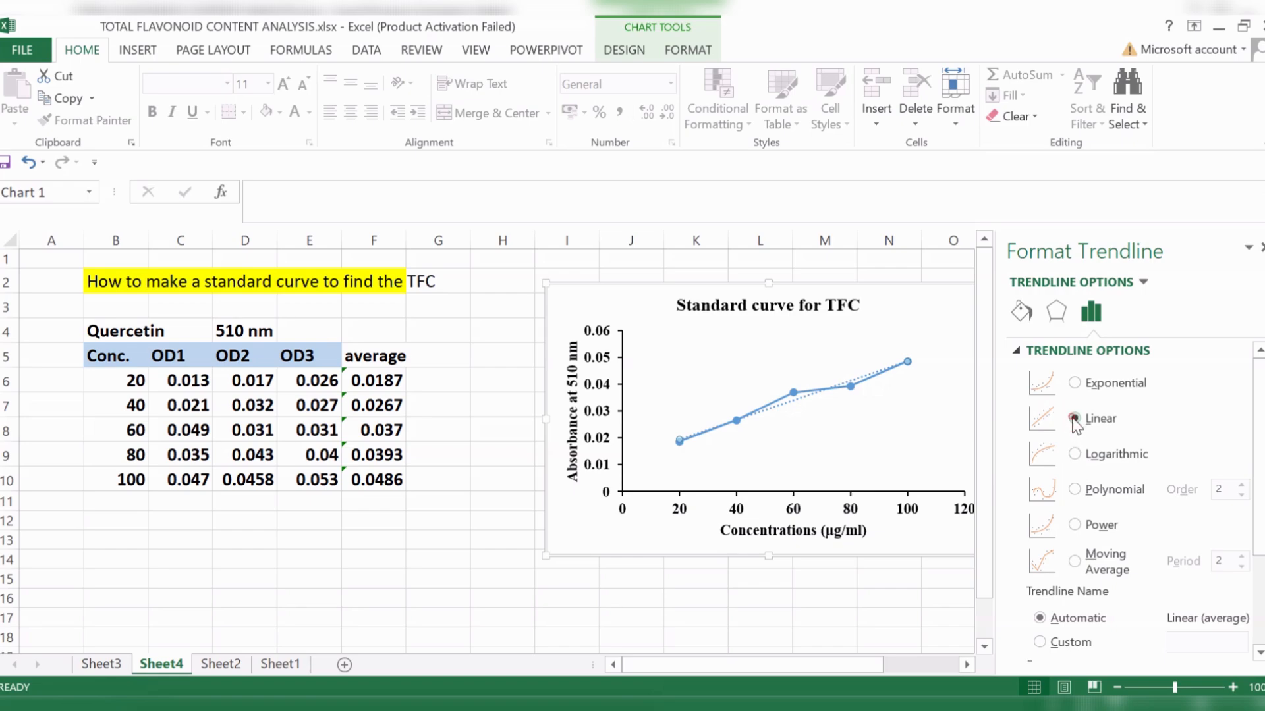
# - Display the trendline's equation and R-squared value on the chart, and close the trendline formatting options
pyautogui.scroll(-3, 1114, 413)
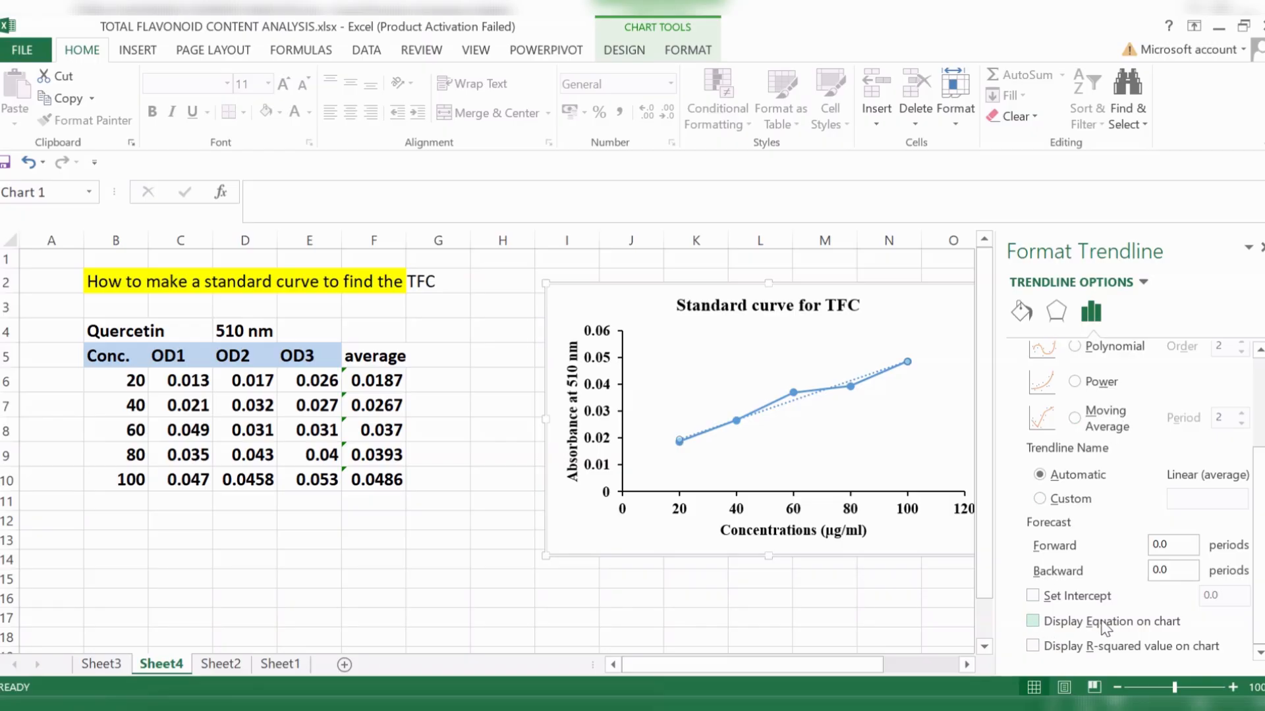
pyautogui.click(1032, 621)
pyautogui.click(1033, 645)
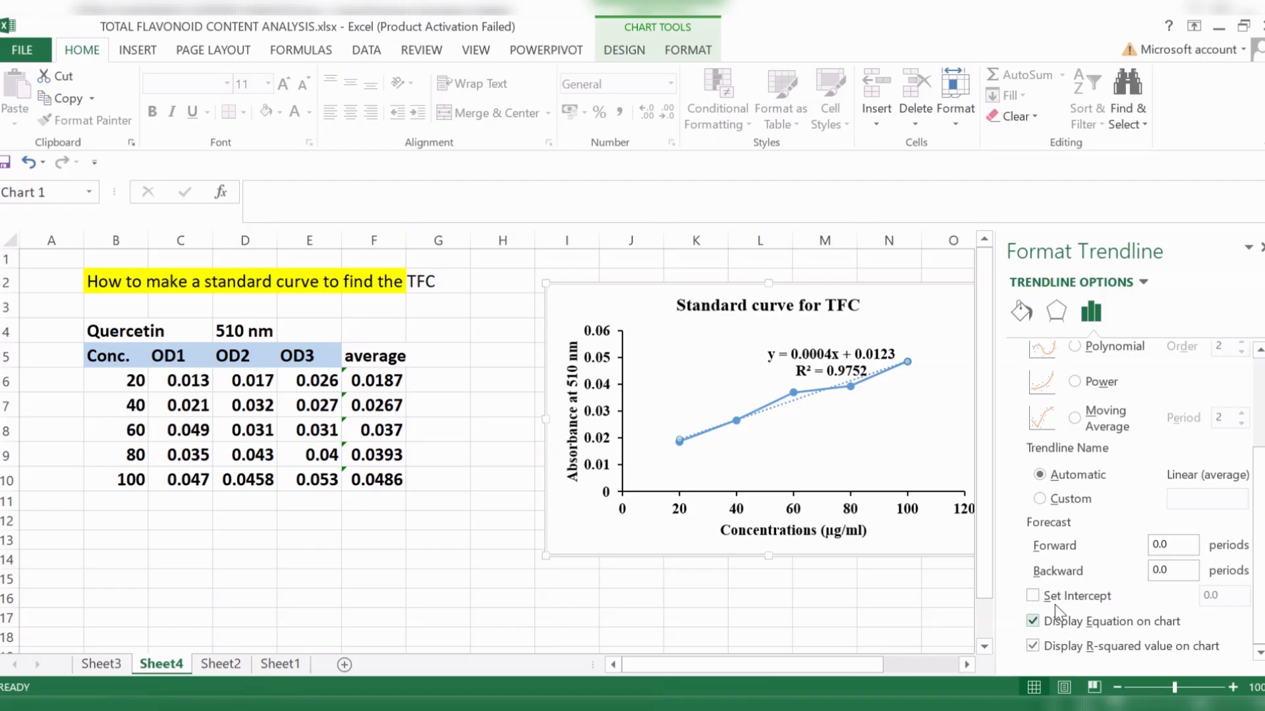
pyautogui.click(1260, 249)
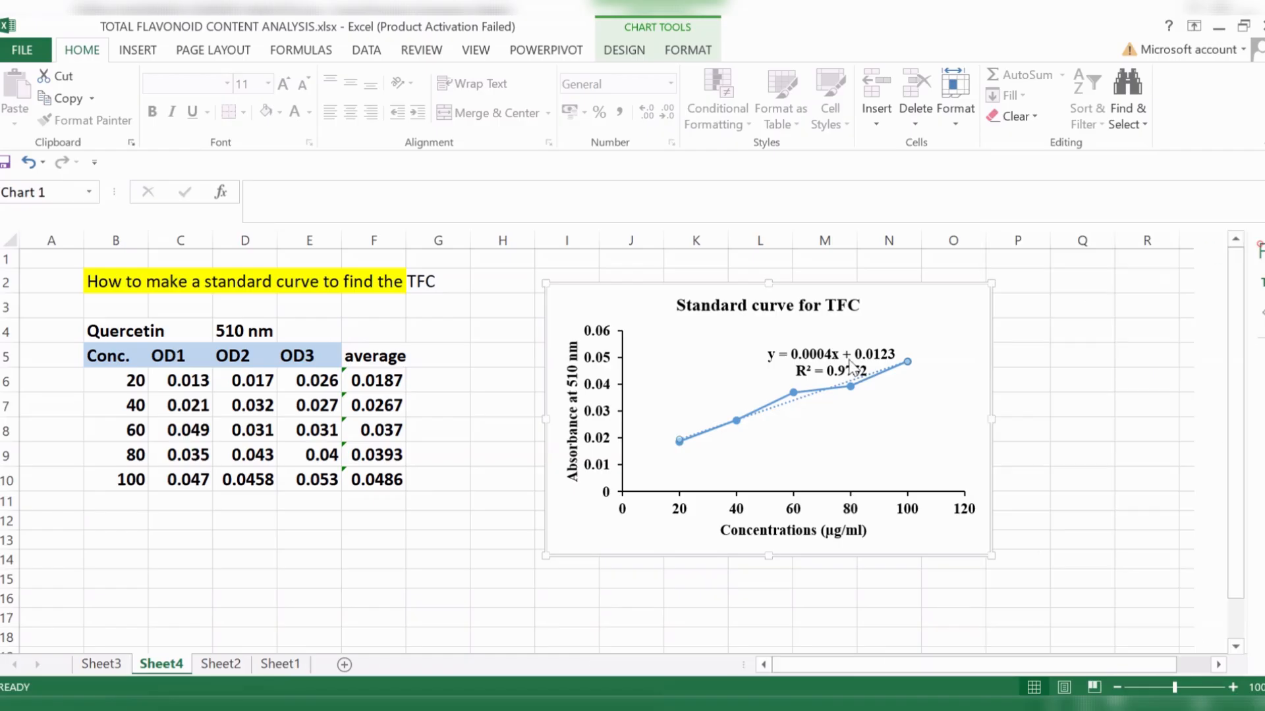
# - Move the trendline equation label clear of the curve, to the area above the 20 to 60 concentration points
pyautogui.click(838, 347)
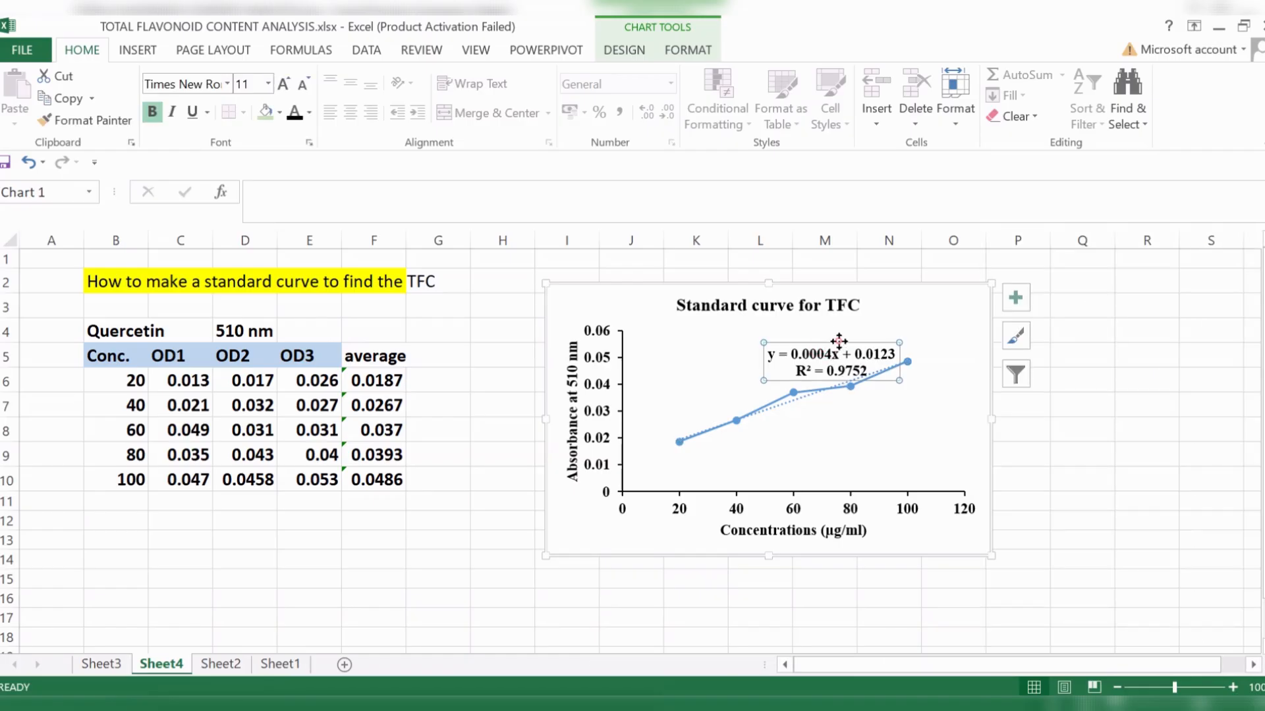
pyautogui.moveTo(838, 341); pyautogui.dragTo(745, 333)
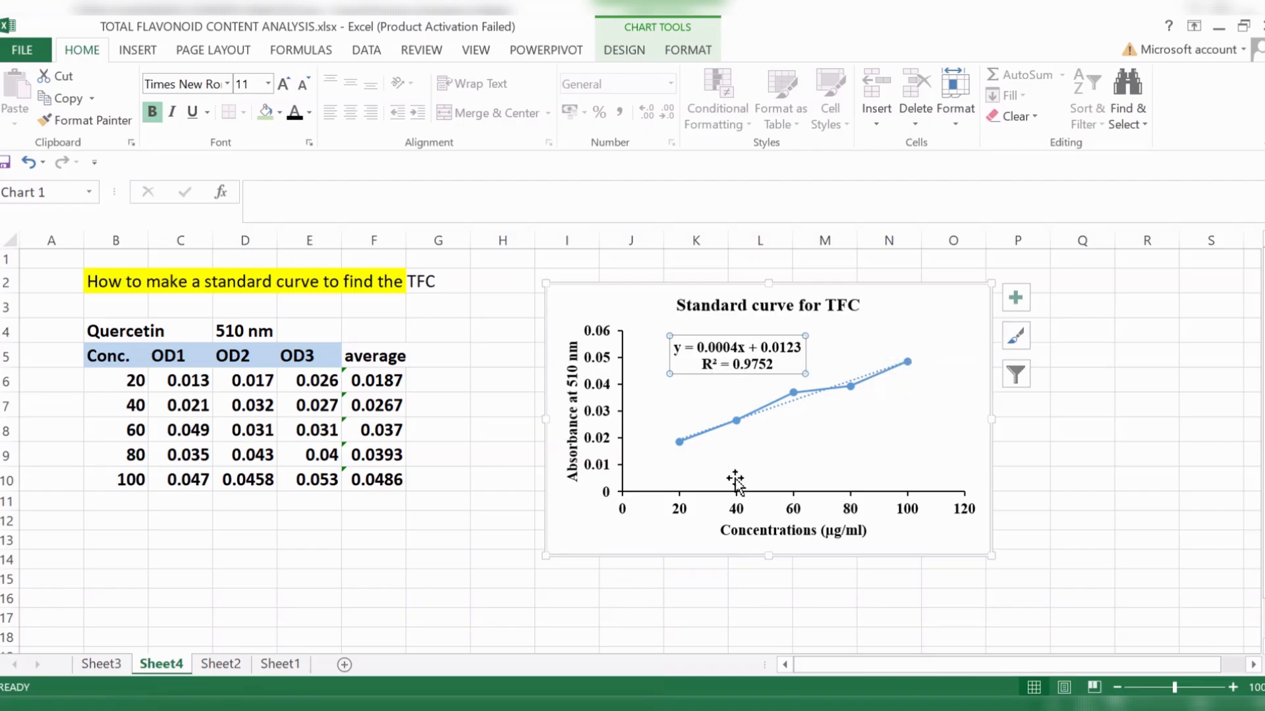
pyautogui.click(1080, 474)
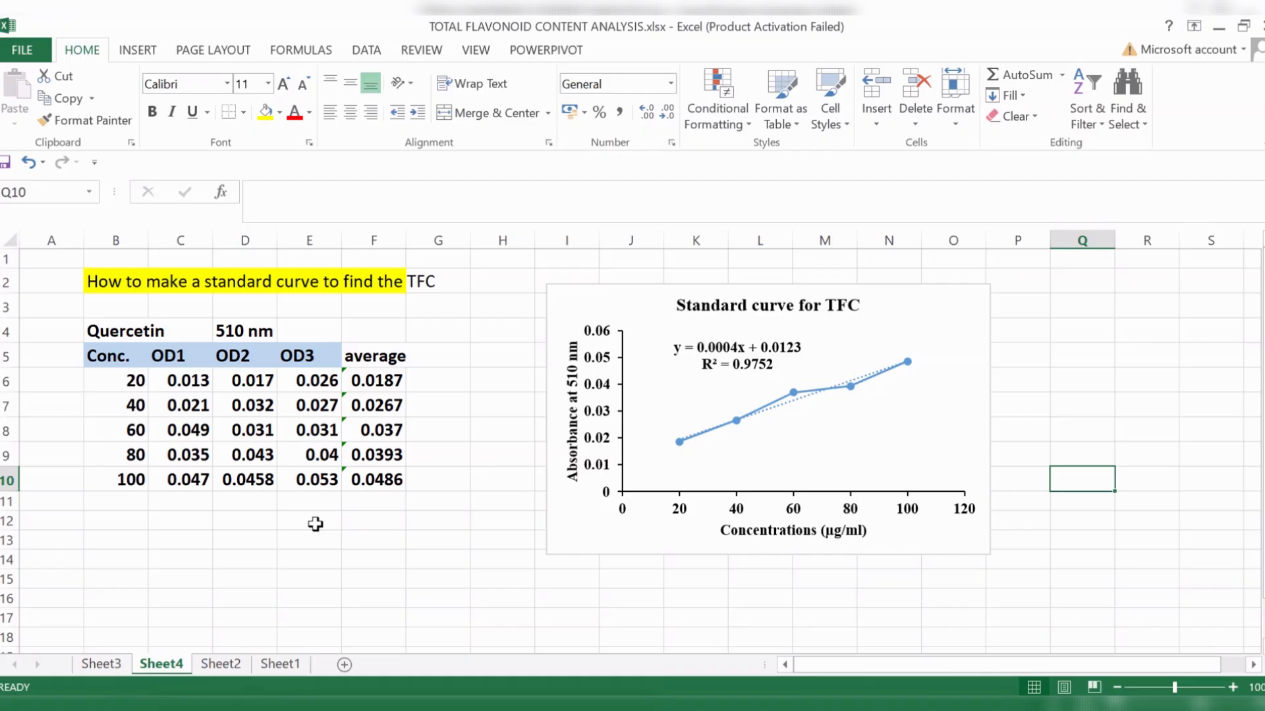
pyautogui.click(734, 369)
pyautogui.click(1129, 480)
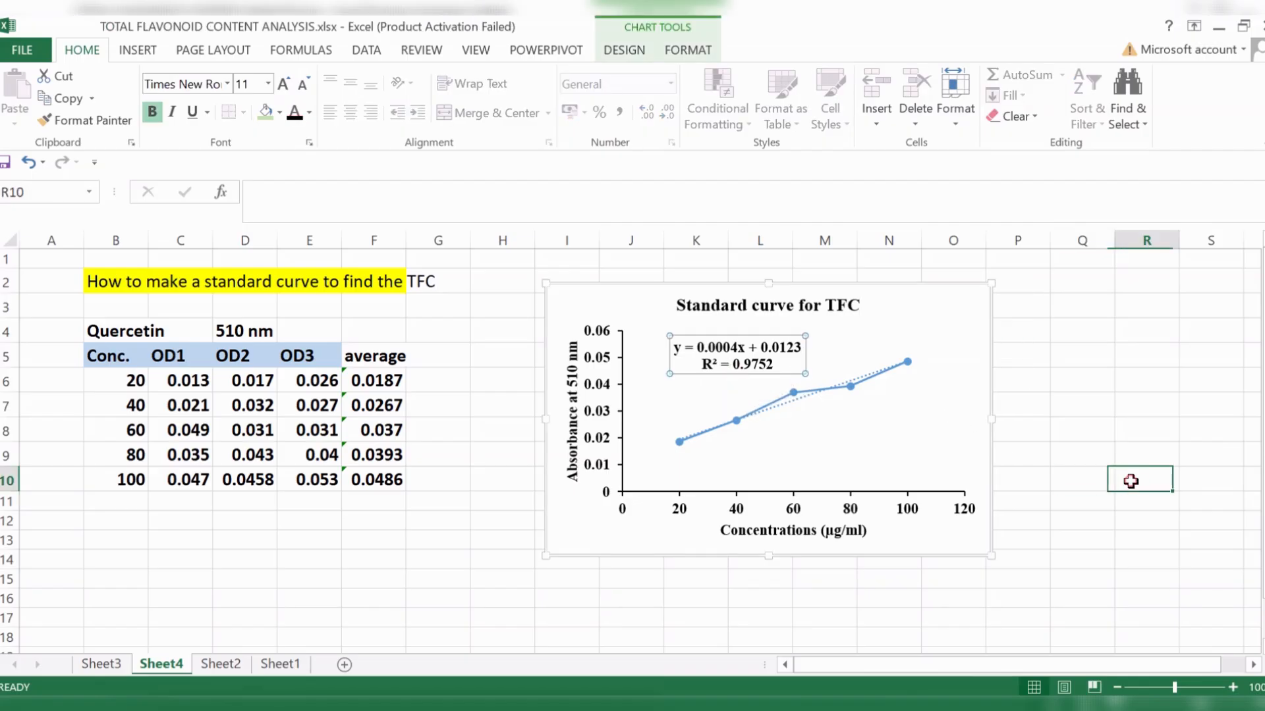
pyautogui.scroll(-1, 669, 438)
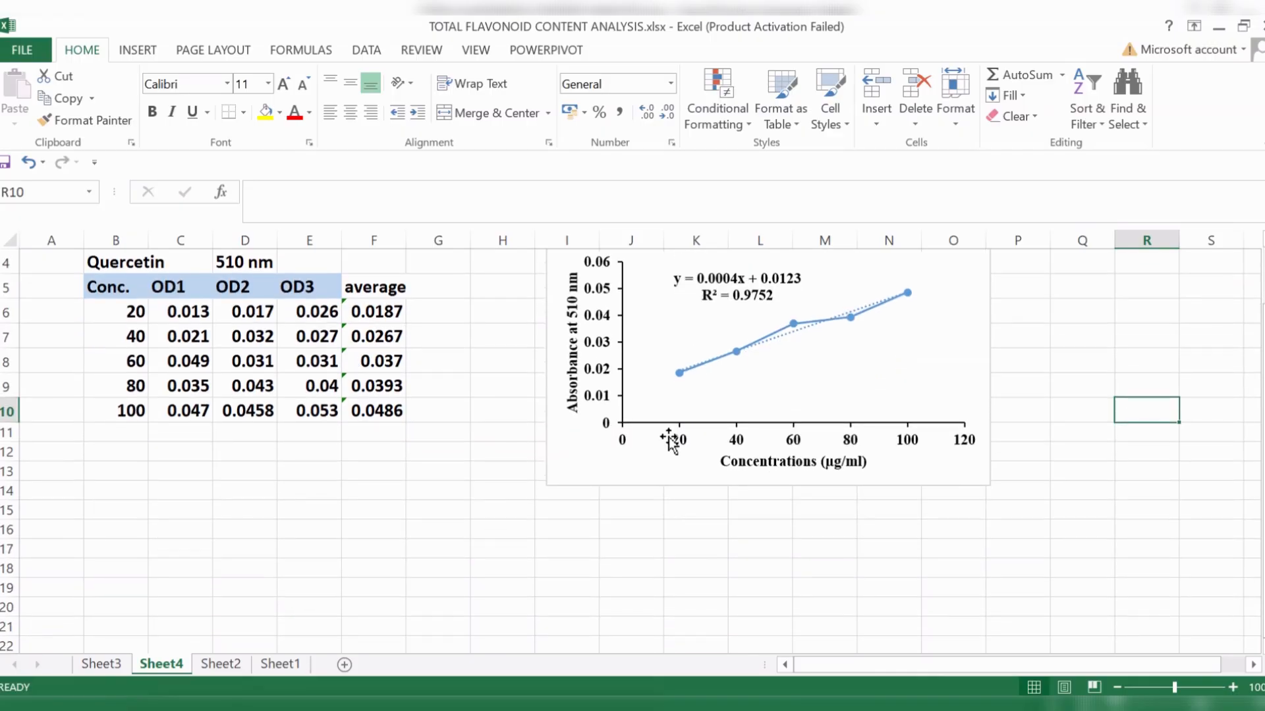
pyautogui.scroll(1, 717, 555)
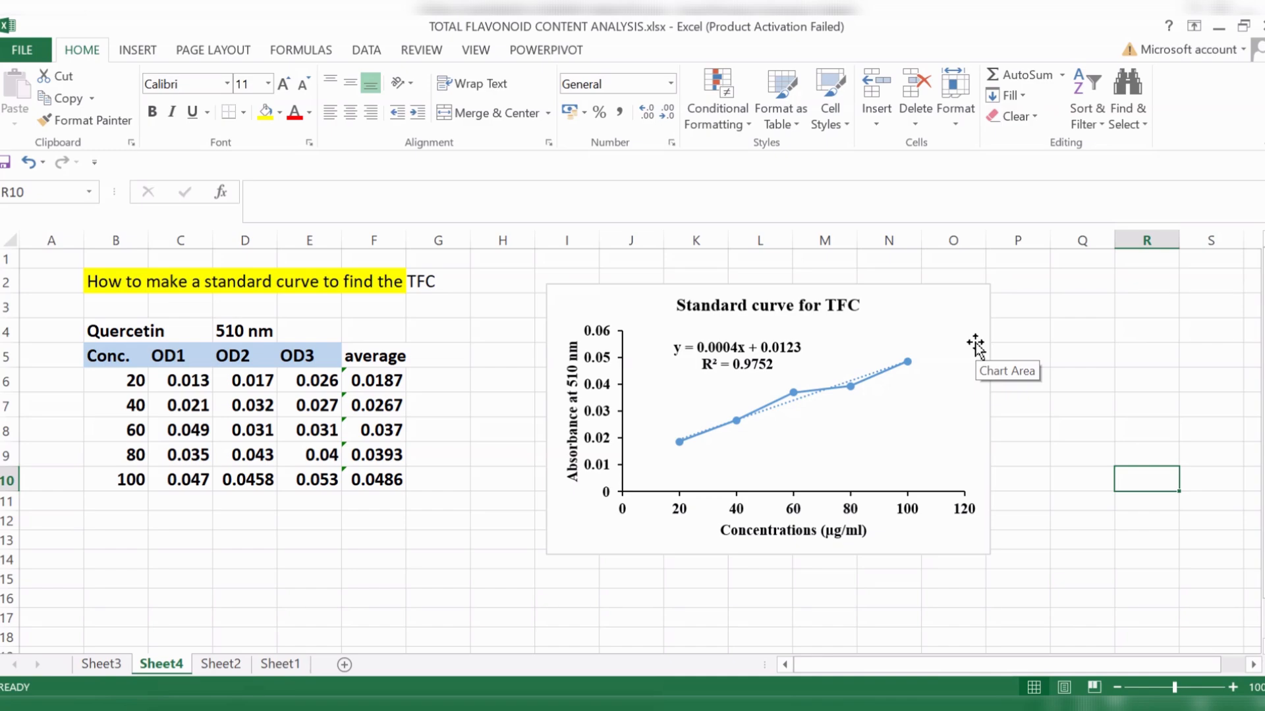
pyautogui.click(1065, 520)
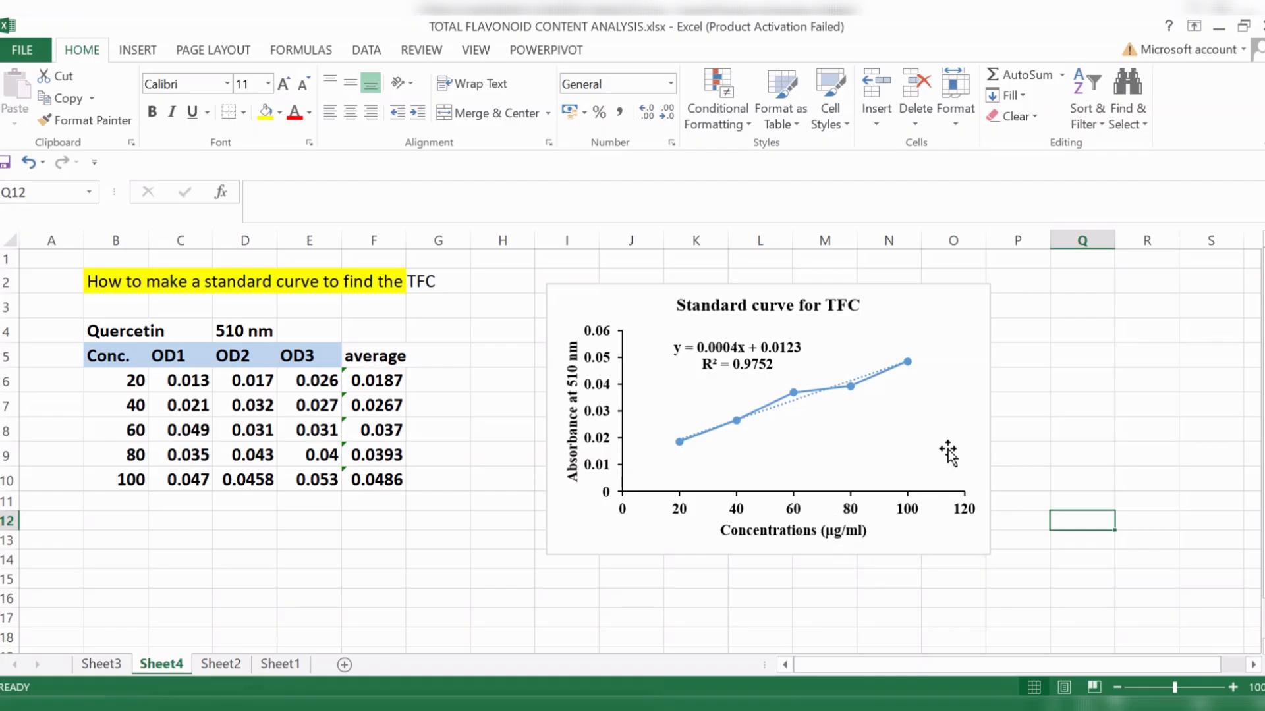
# - Go through the title page on Sheet2 and open Sheet1 with the plant sample absorbance table
pyautogui.click(214, 667)
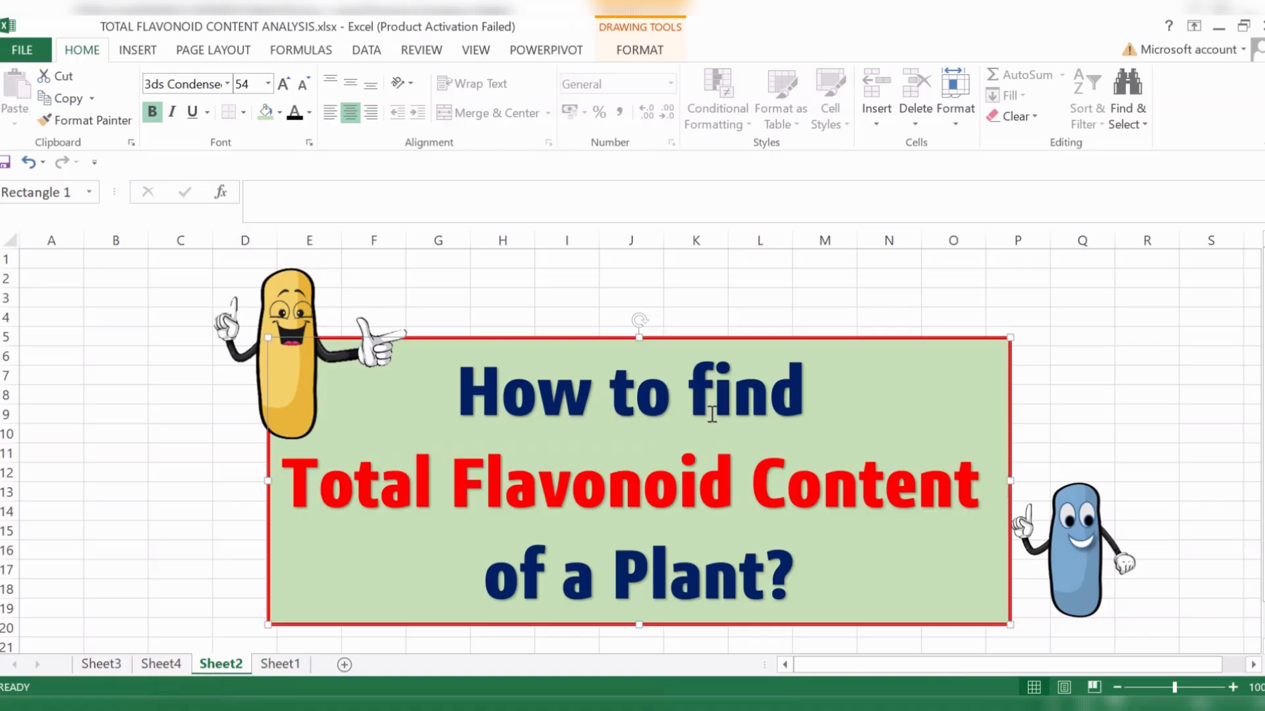
pyautogui.click(1121, 356)
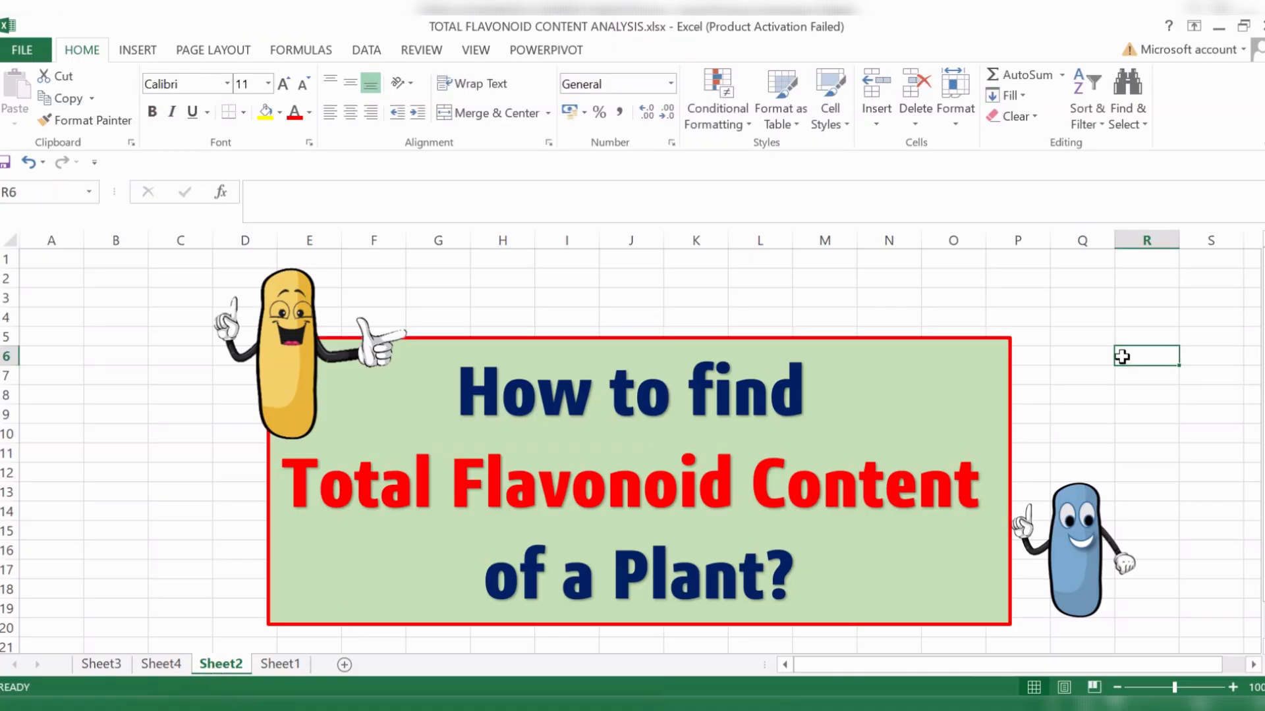
pyautogui.click(283, 666)
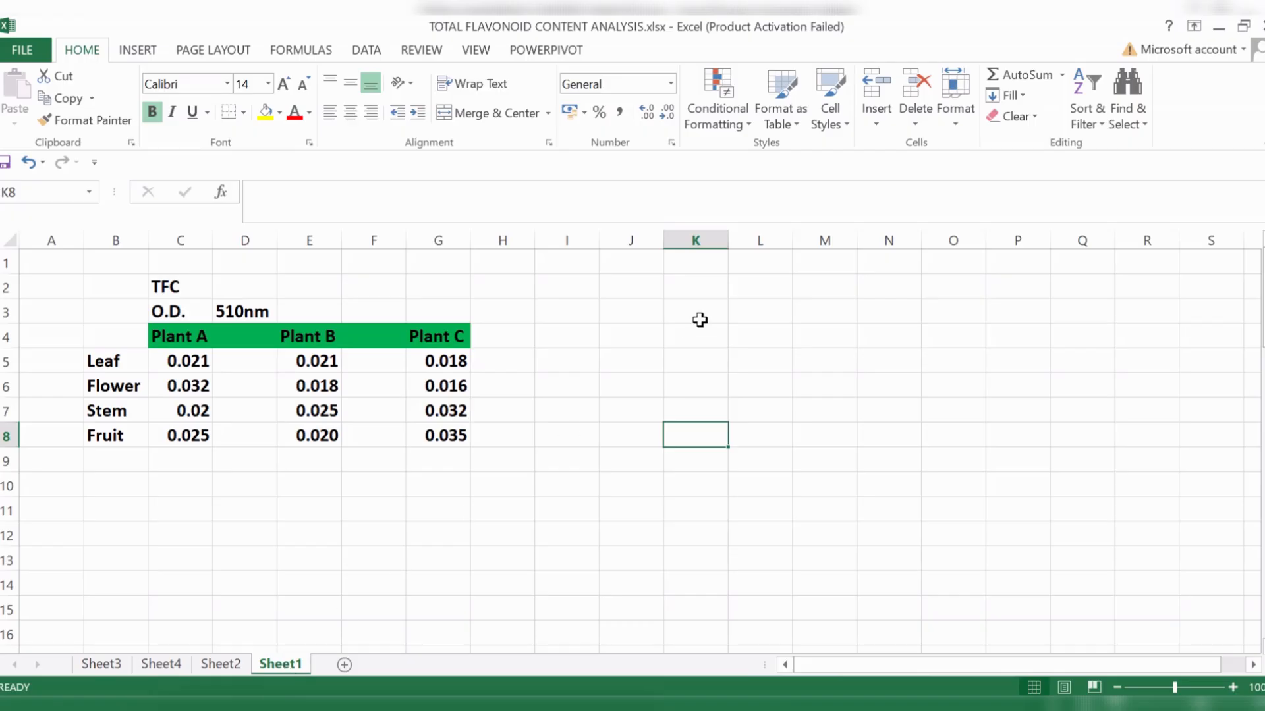
# - Examine the table's plant headings and its leaf, flower, stem and fruit row labels on Sheet1
pyautogui.click(924, 360)
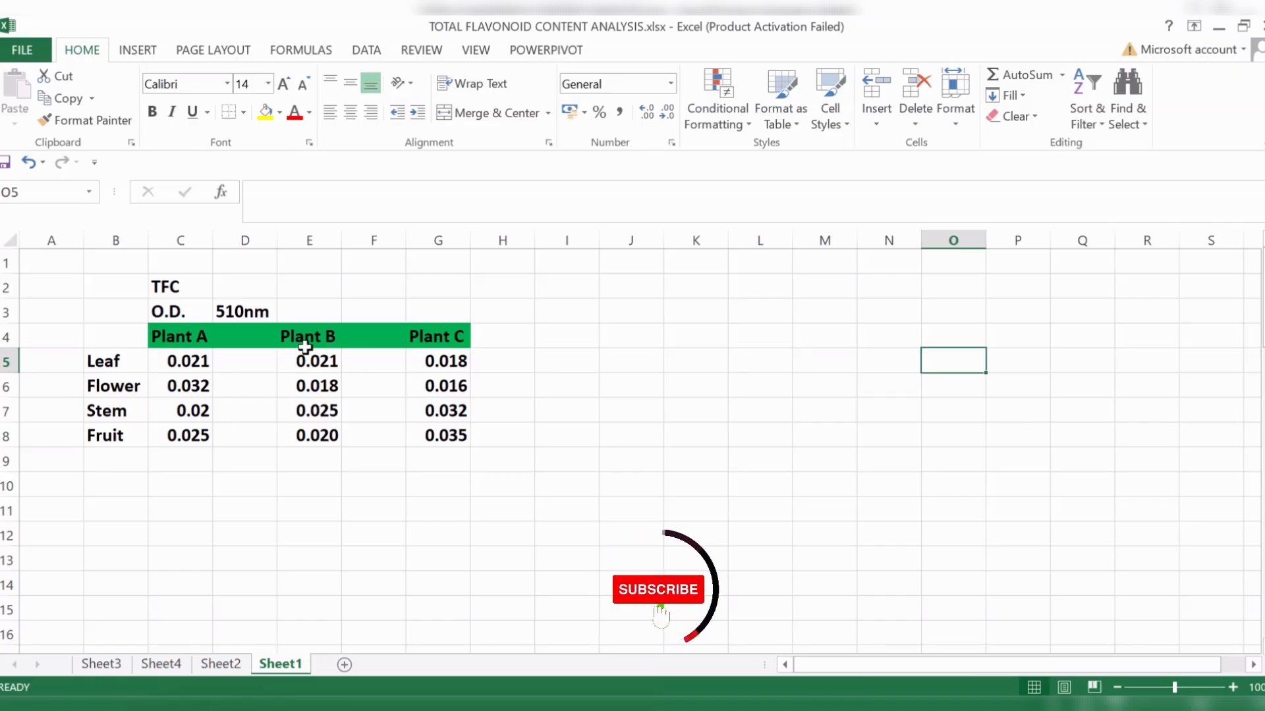
pyautogui.click(430, 337)
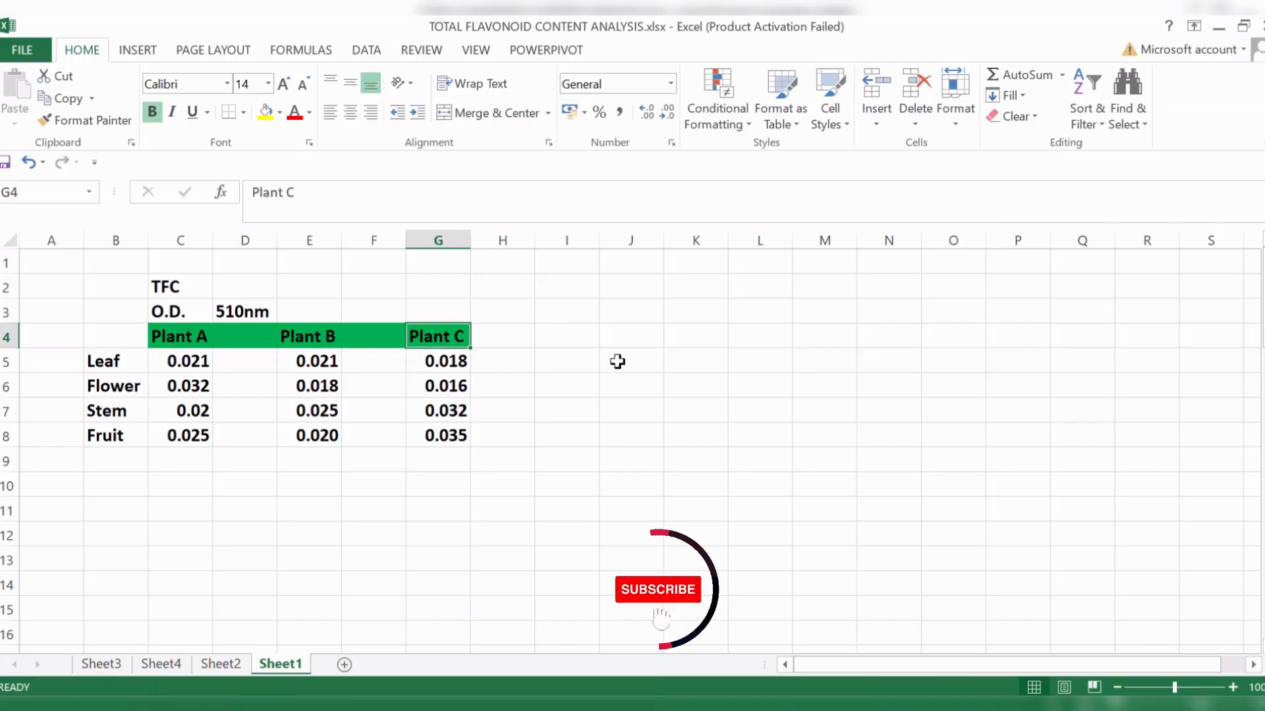
pyautogui.click(646, 379)
pyautogui.click(121, 332)
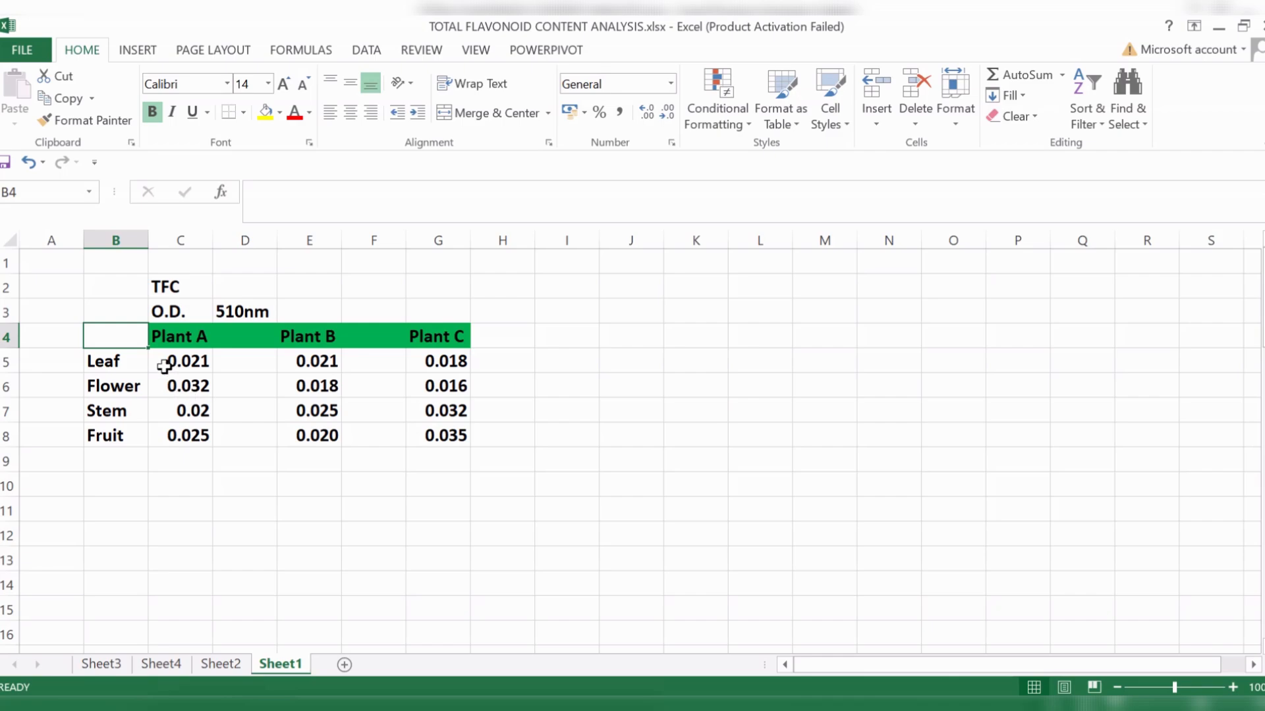
pyautogui.click(129, 363)
pyautogui.click(129, 395)
pyautogui.click(127, 412)
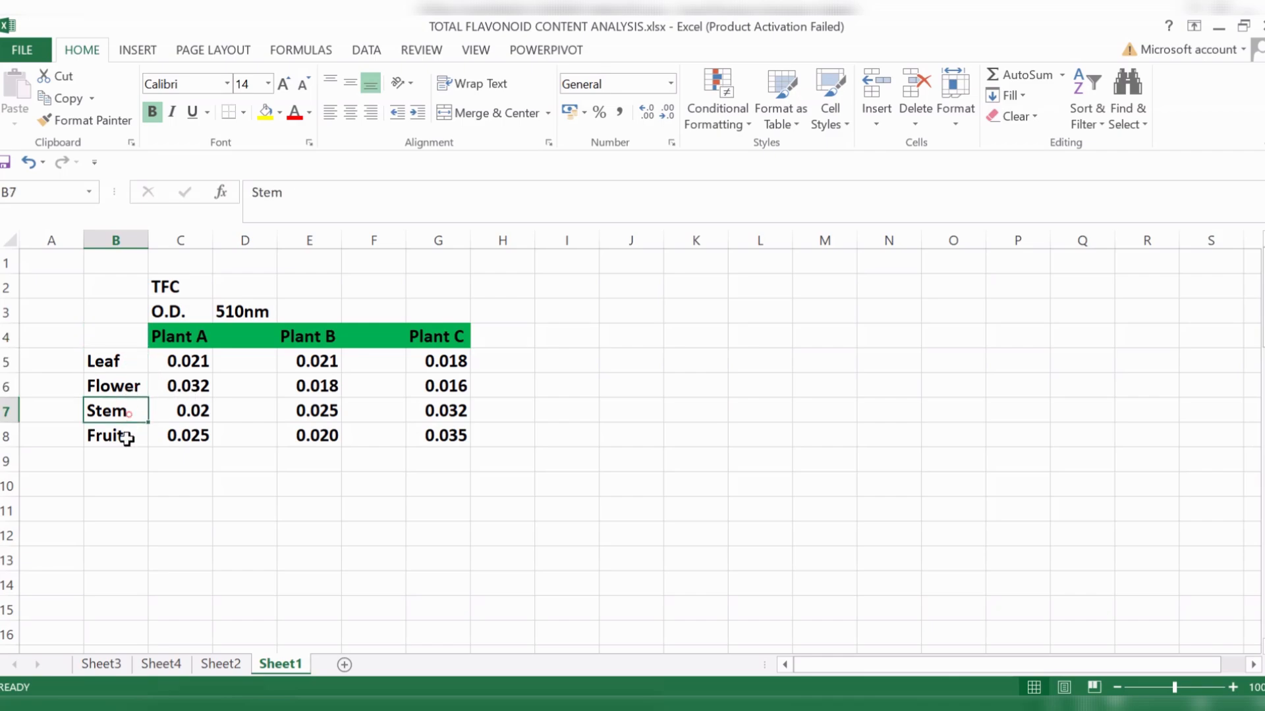
pyautogui.click(125, 438)
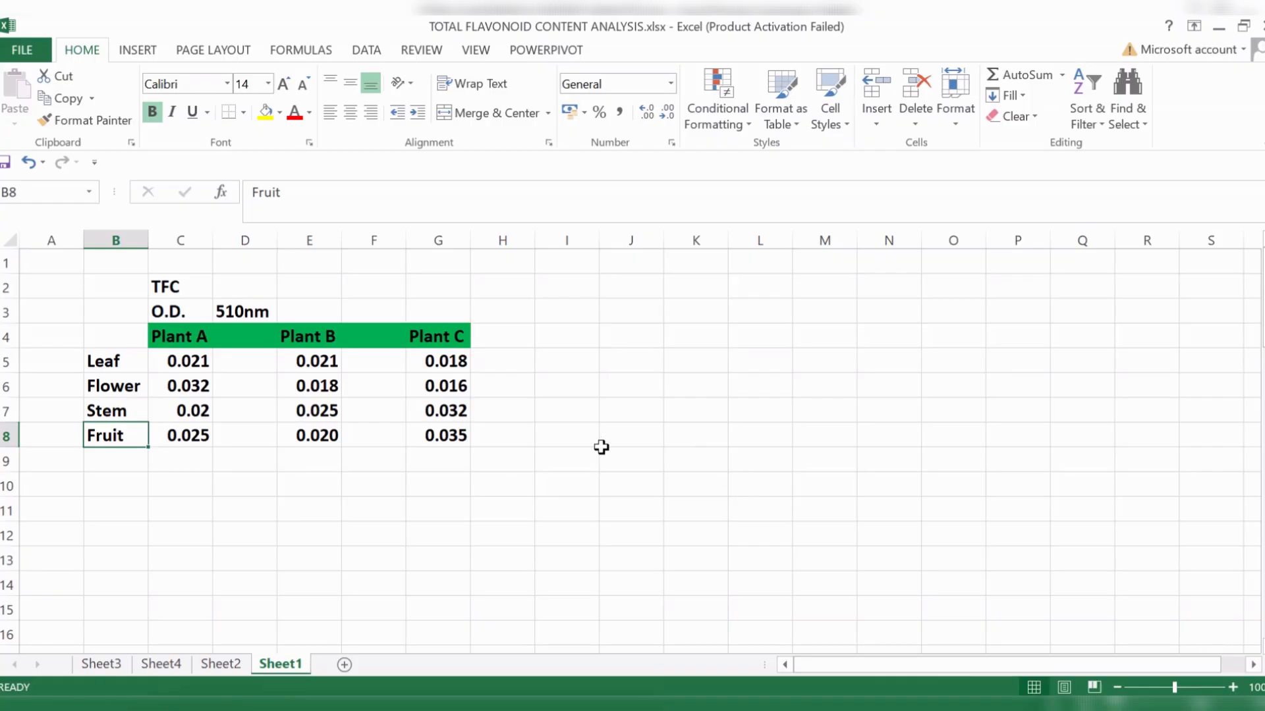
pyautogui.click(117, 320)
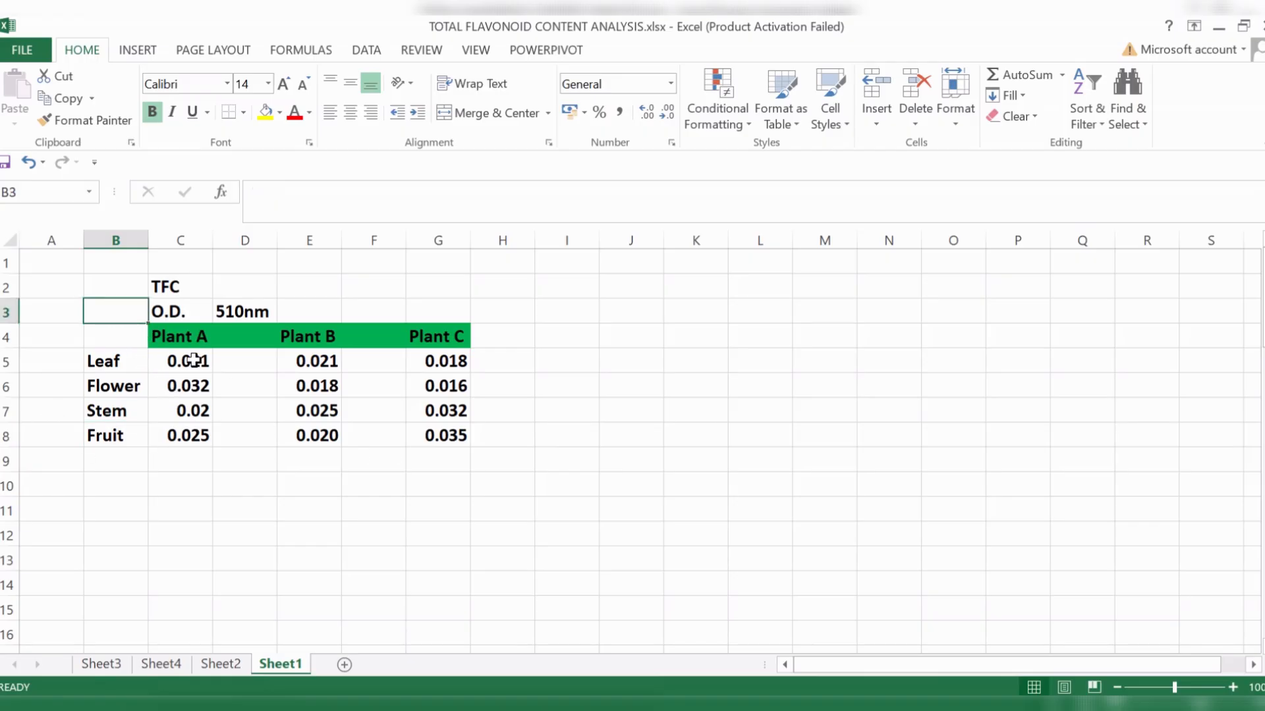
# - Review the 510 nm absorbance readings of Plant A, Plant B and Plant C for each plant part
pyautogui.click(192, 363)
pyautogui.click(256, 311)
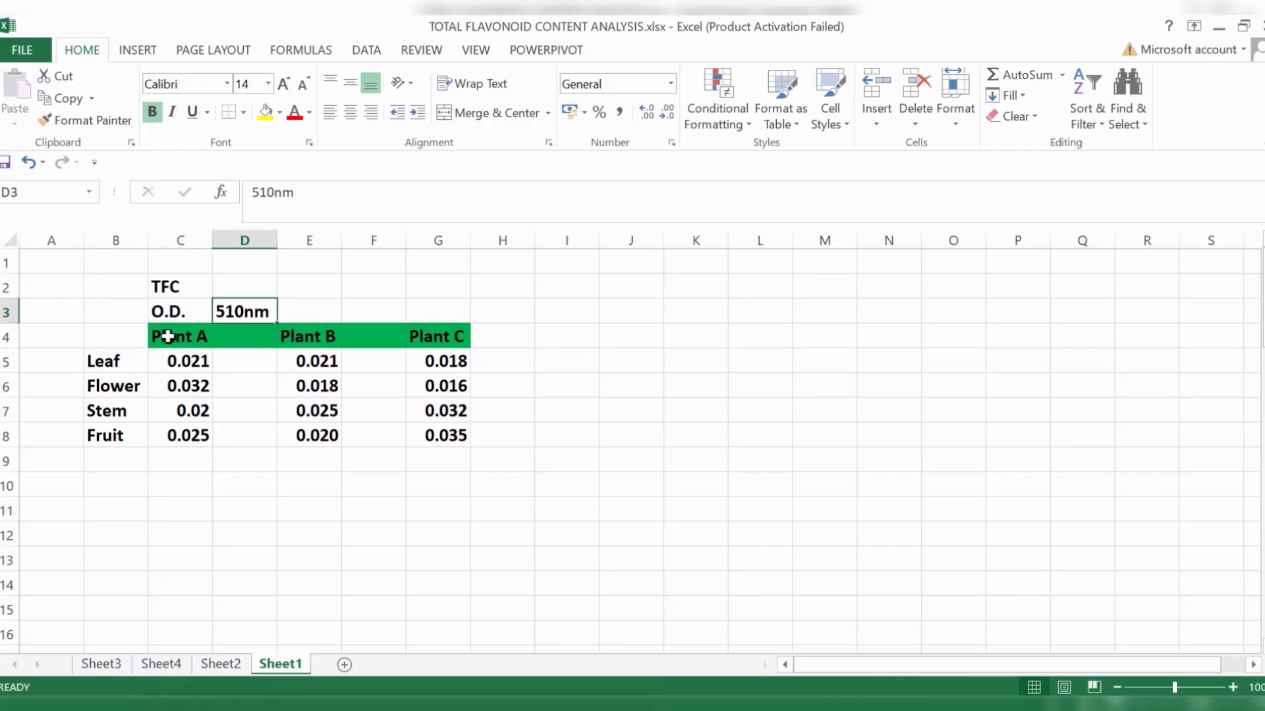
pyautogui.click(173, 361)
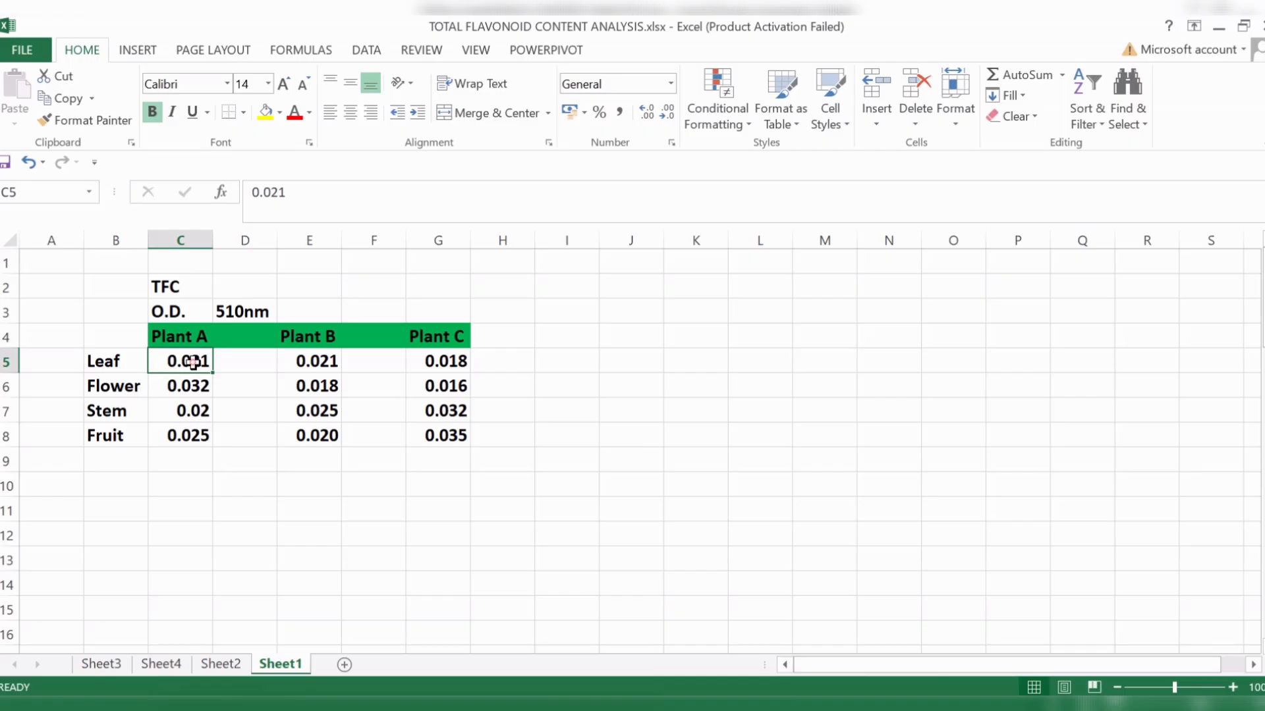
pyautogui.click(195, 386)
pyautogui.click(195, 412)
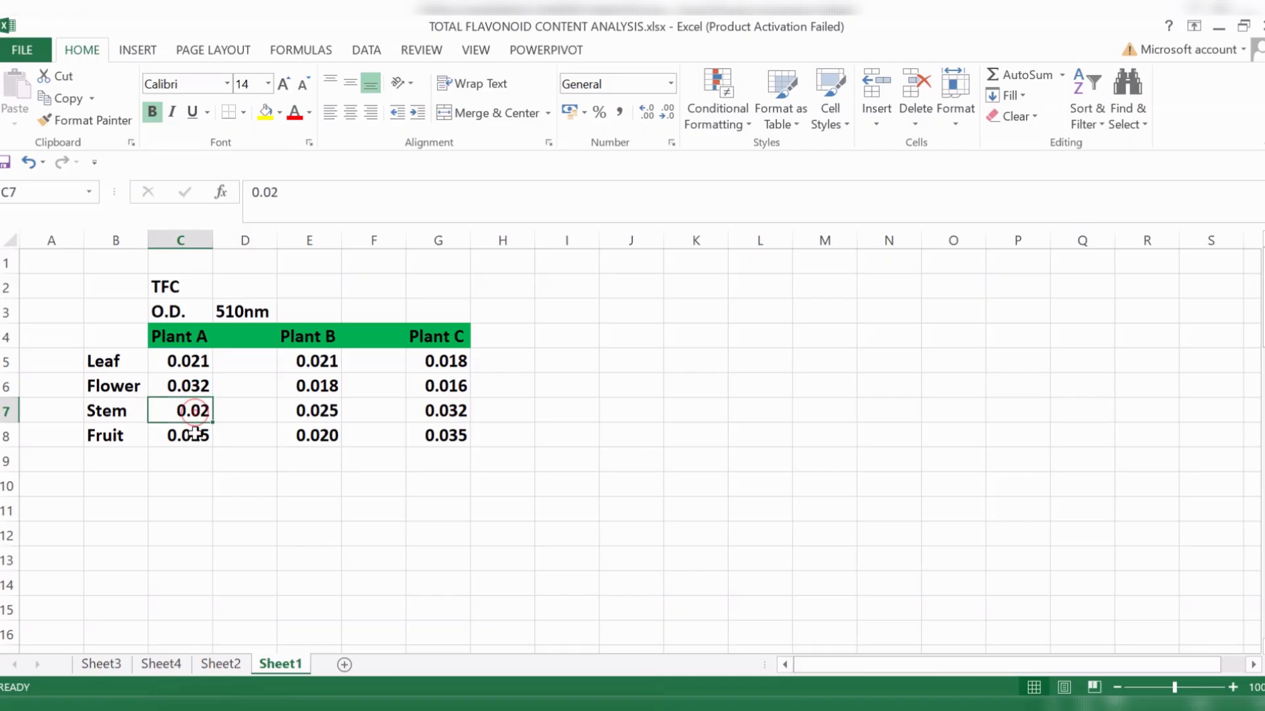
pyautogui.click(193, 435)
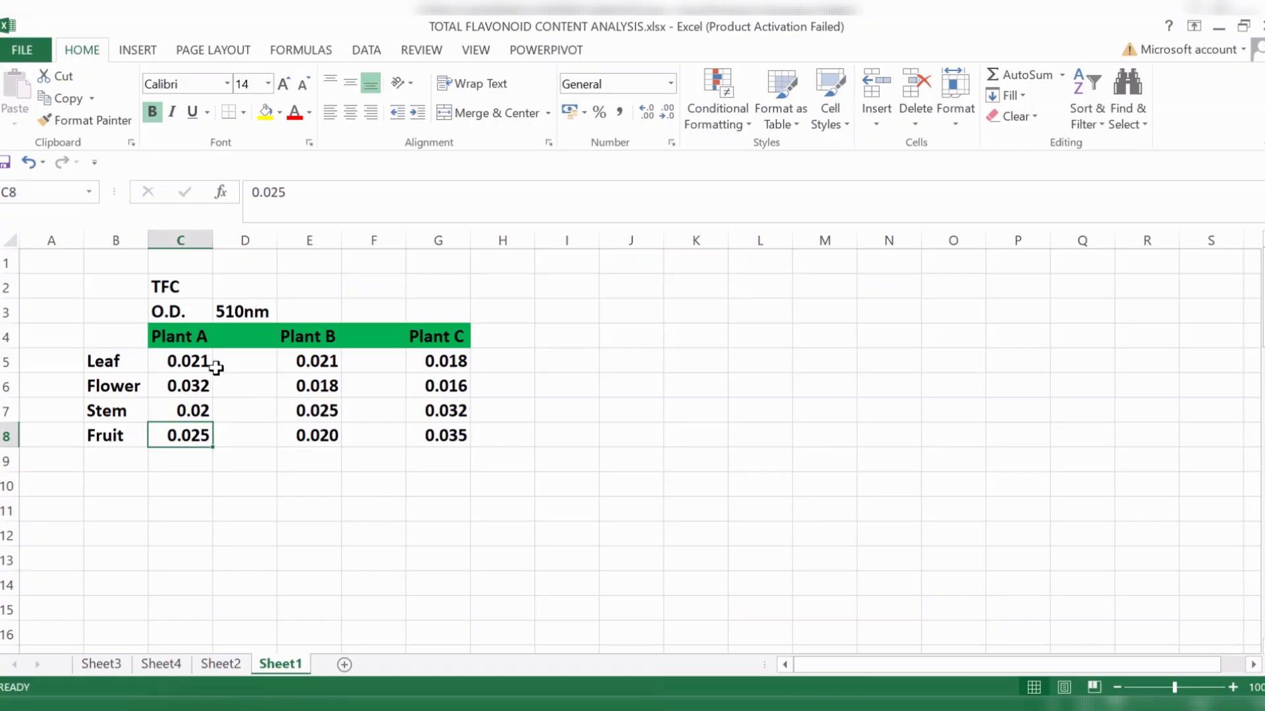
pyautogui.moveTo(189, 361); pyautogui.dragTo(189, 435)
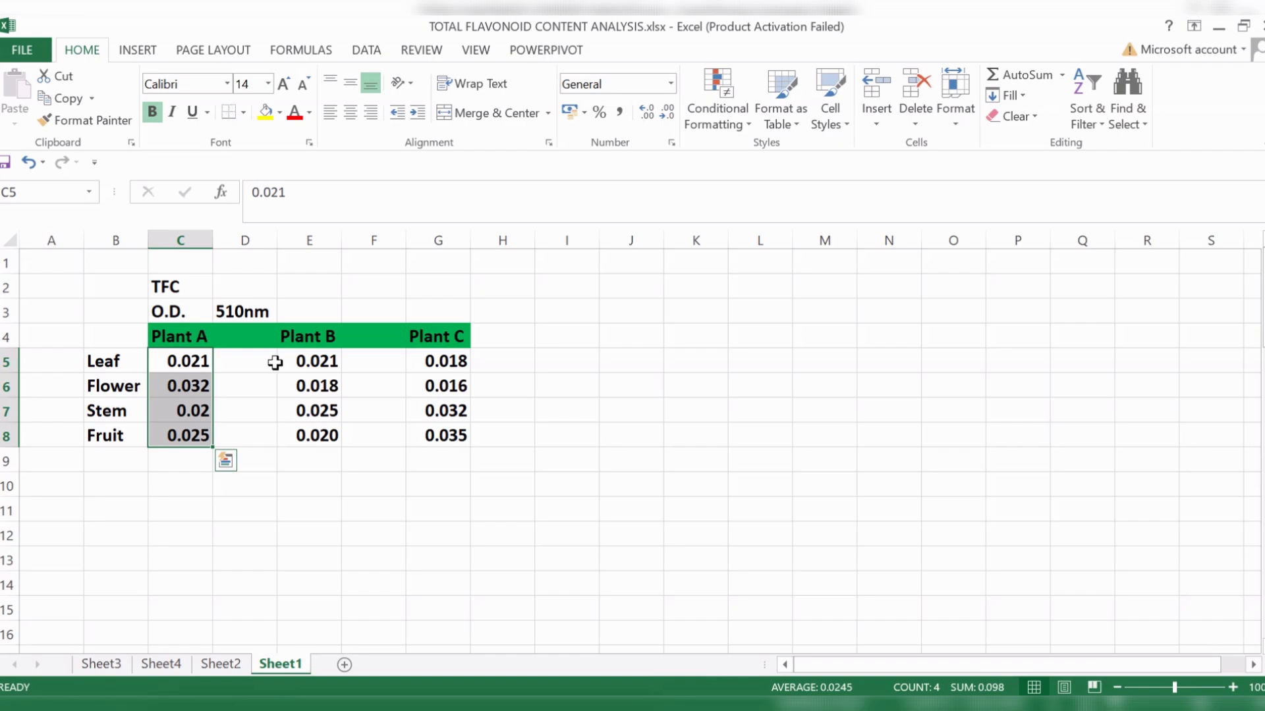
pyautogui.moveTo(331, 359); pyautogui.dragTo(375, 436)
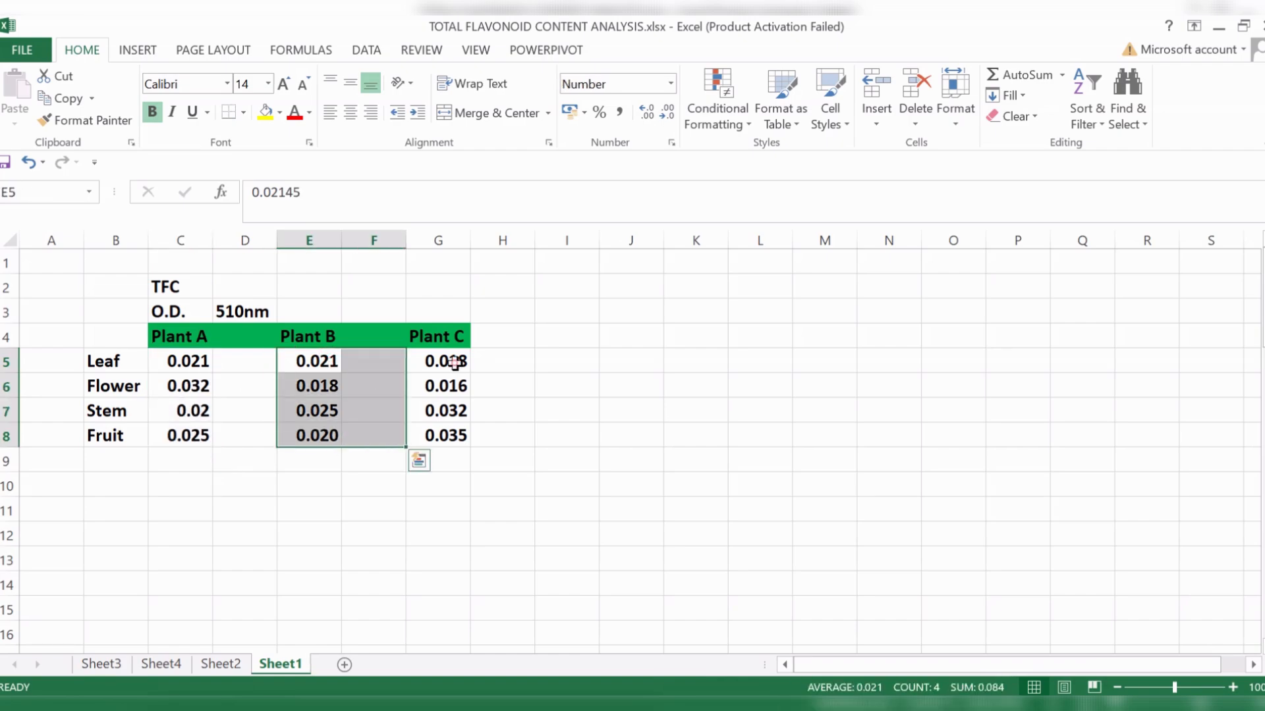
pyautogui.moveTo(454, 363); pyautogui.dragTo(463, 452)
pyautogui.click(774, 453)
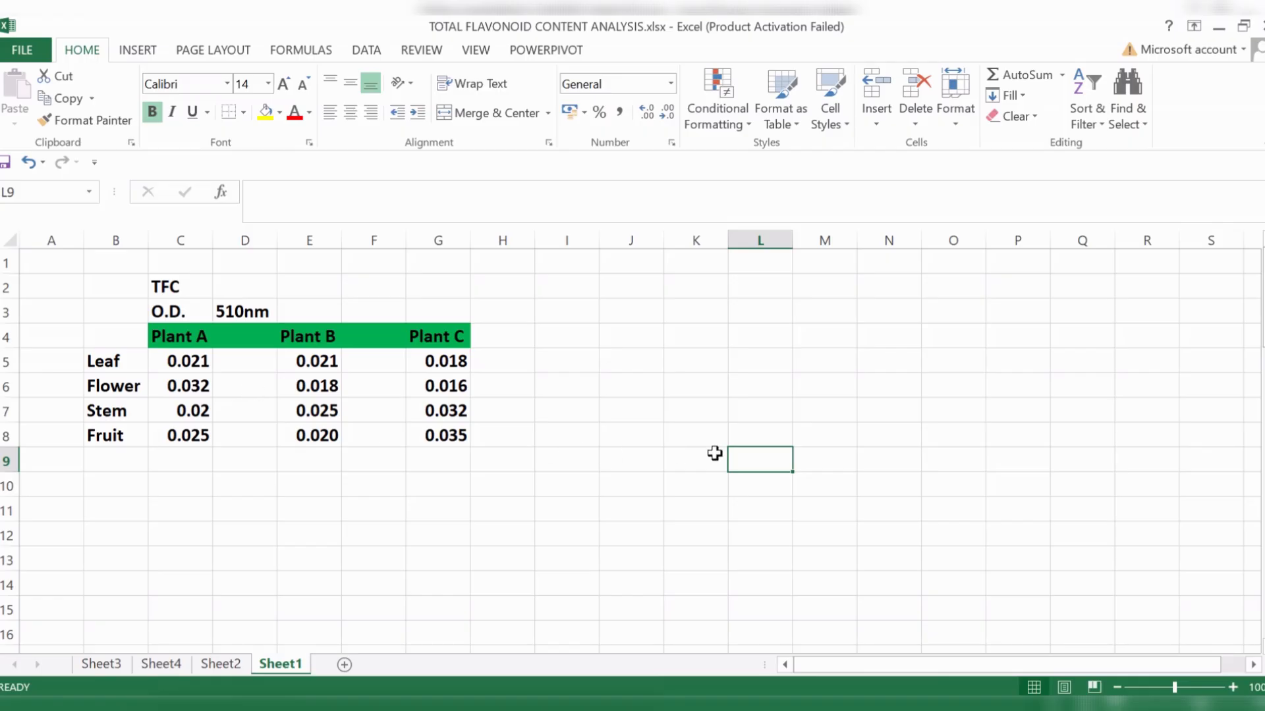
pyautogui.click(640, 376)
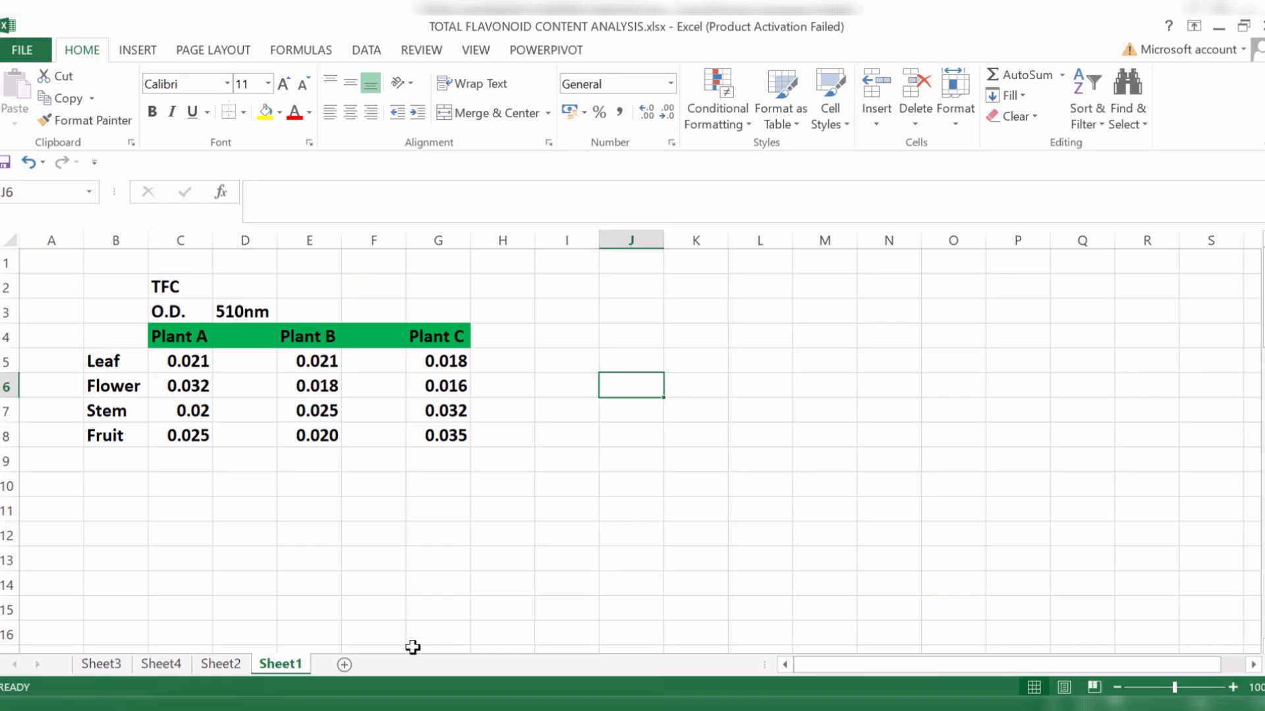
# - Copy the Standard curve for TFC chart from Sheet4
pyautogui.click(107, 665)
pyautogui.click(157, 664)
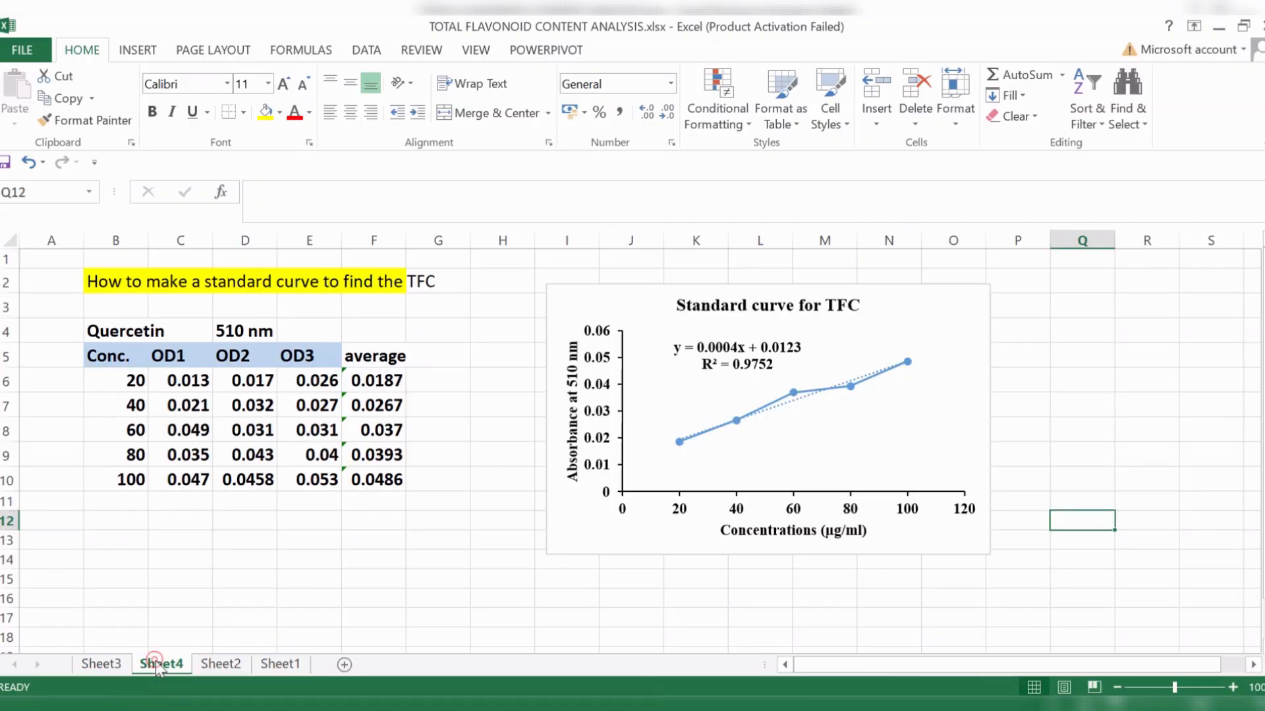
pyautogui.click(947, 331)
pyautogui.click(953, 290)
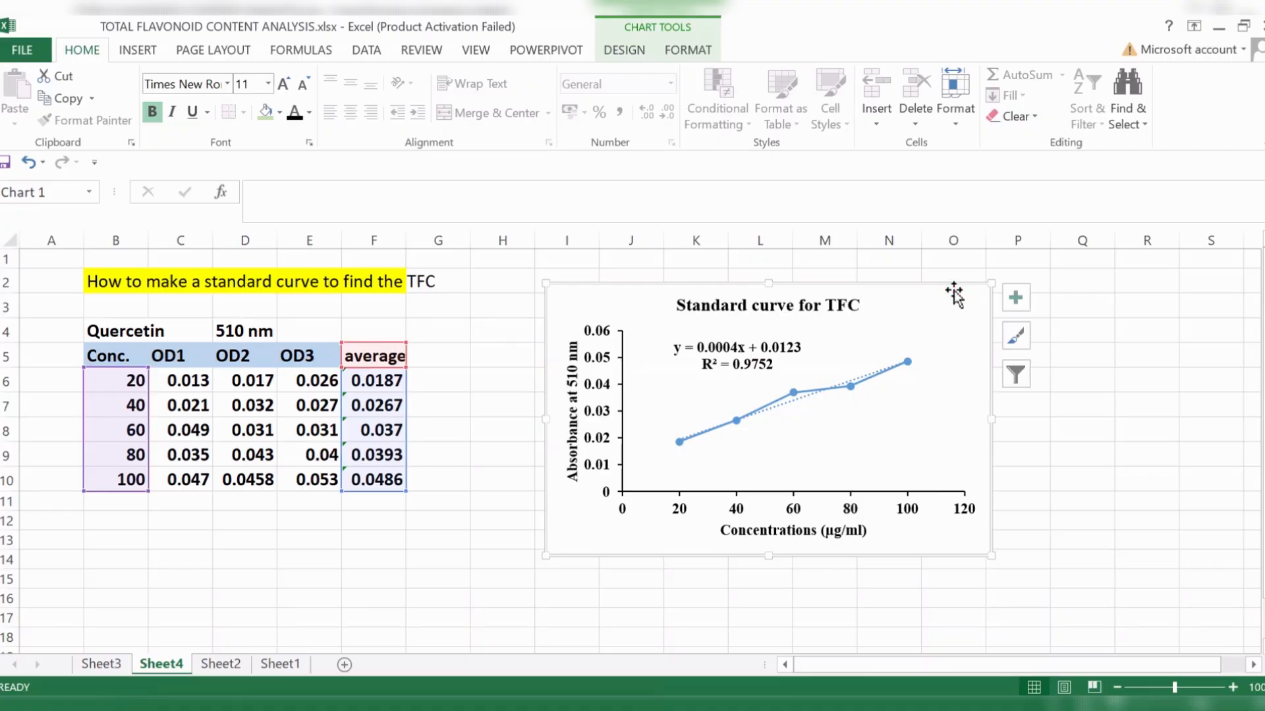
pyautogui.hotkey('ctrl', 'c')
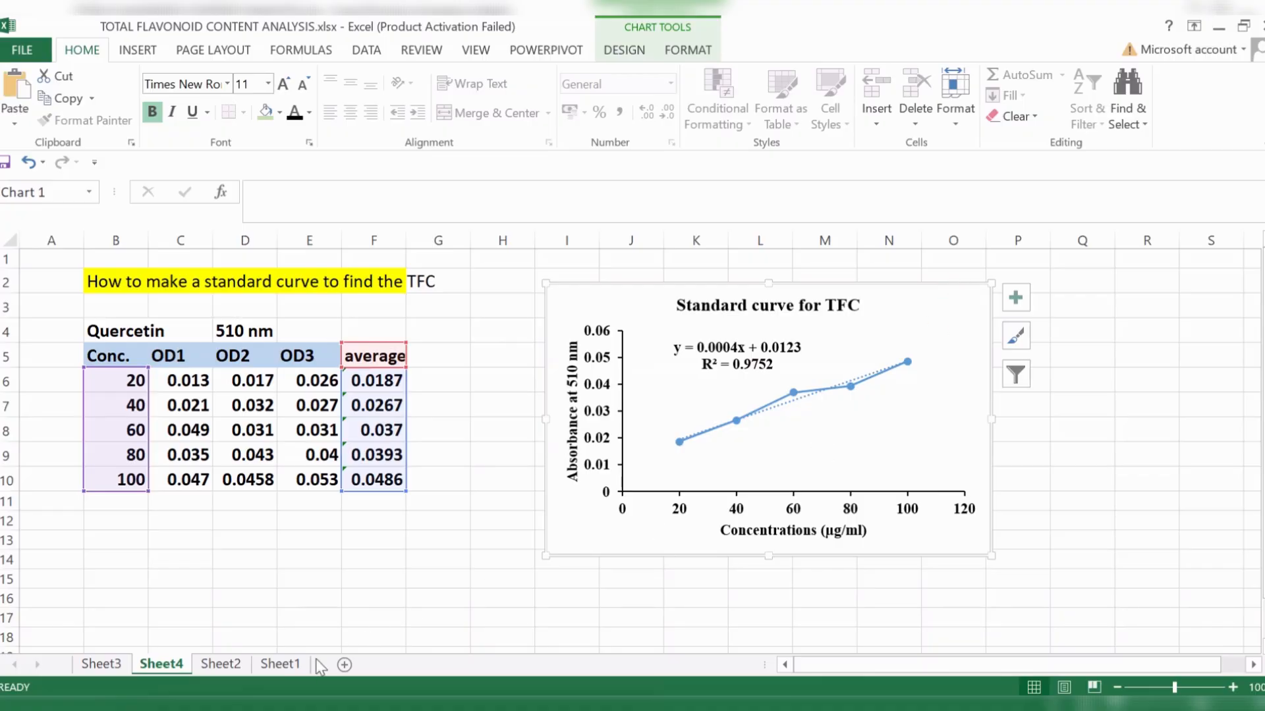
# - Paste the standard curve chart into Sheet1 and place it beside the plant absorbance table, over columns J to P
pyautogui.click(298, 667)
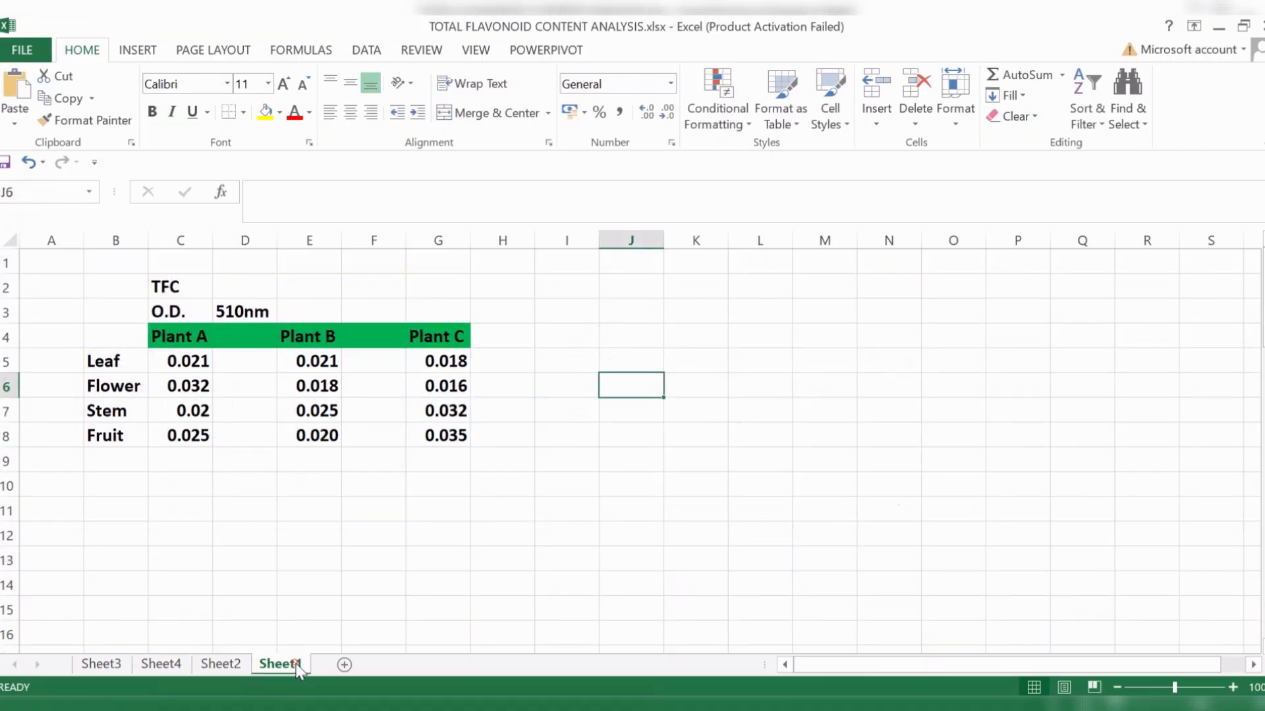
pyautogui.click(687, 338)
pyautogui.hotkey('ctrl', 'v')
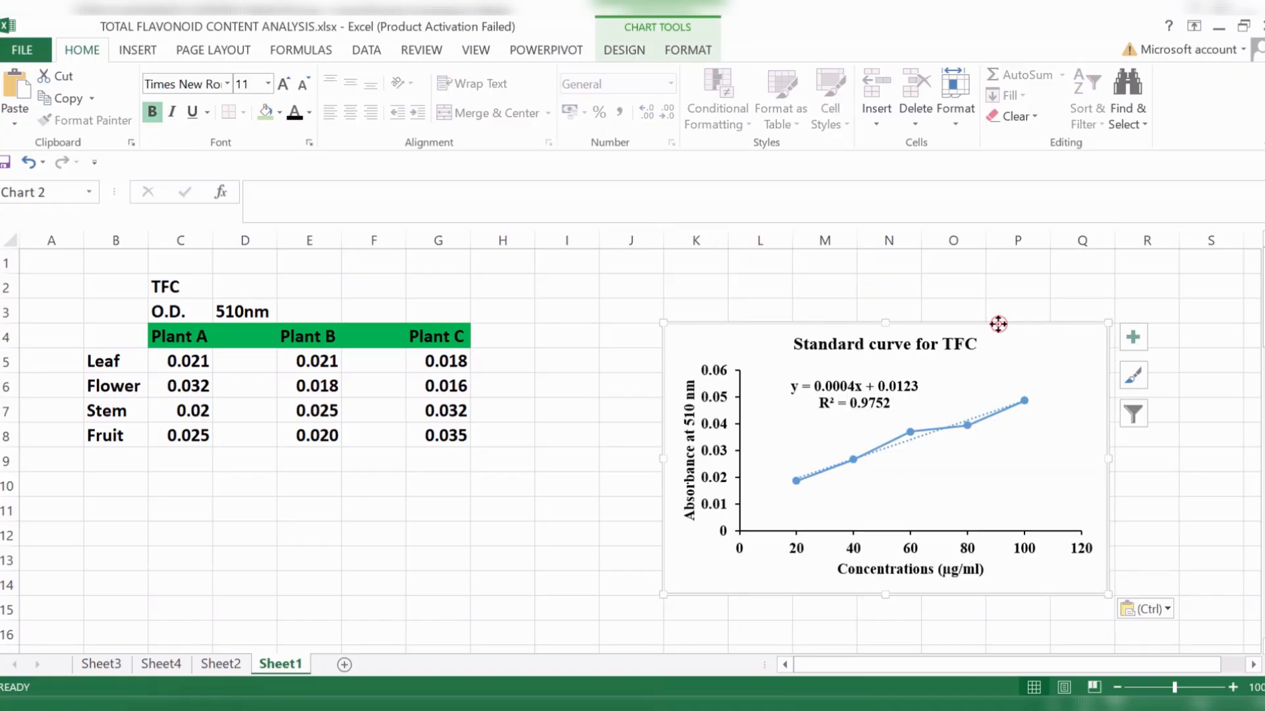
pyautogui.moveTo(1000, 325); pyautogui.dragTo(936, 277)
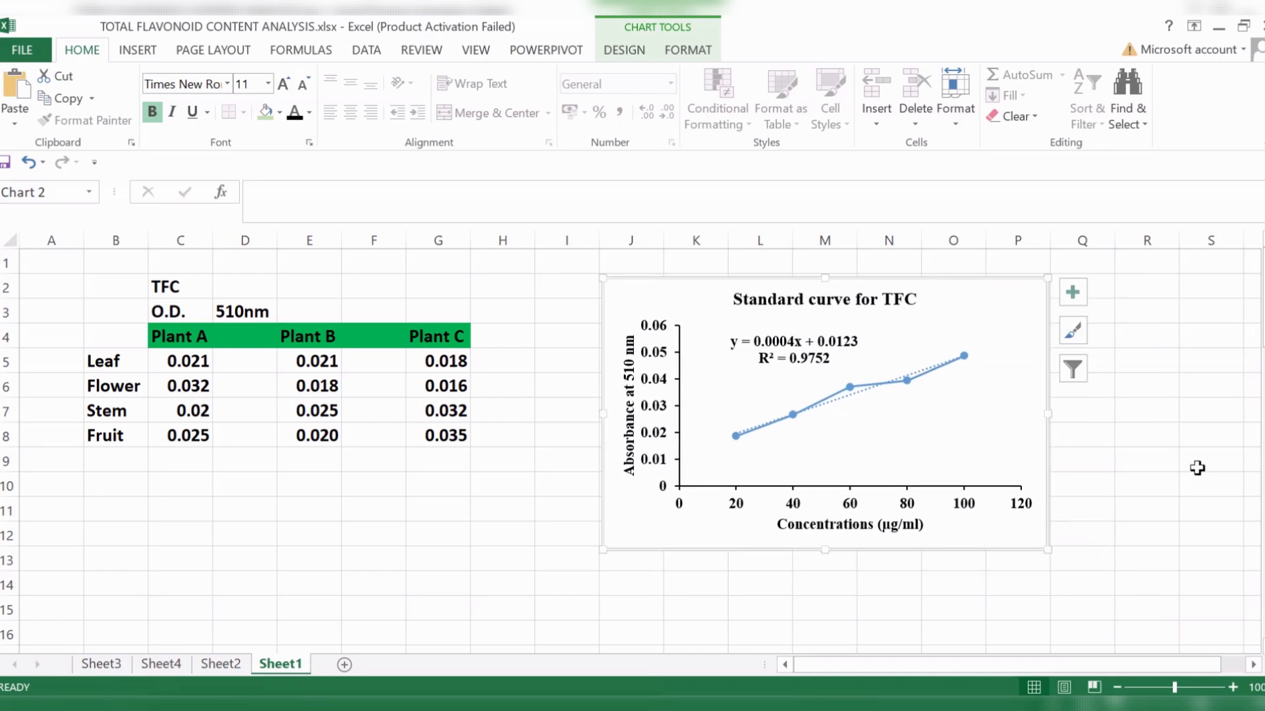
pyautogui.click(1195, 475)
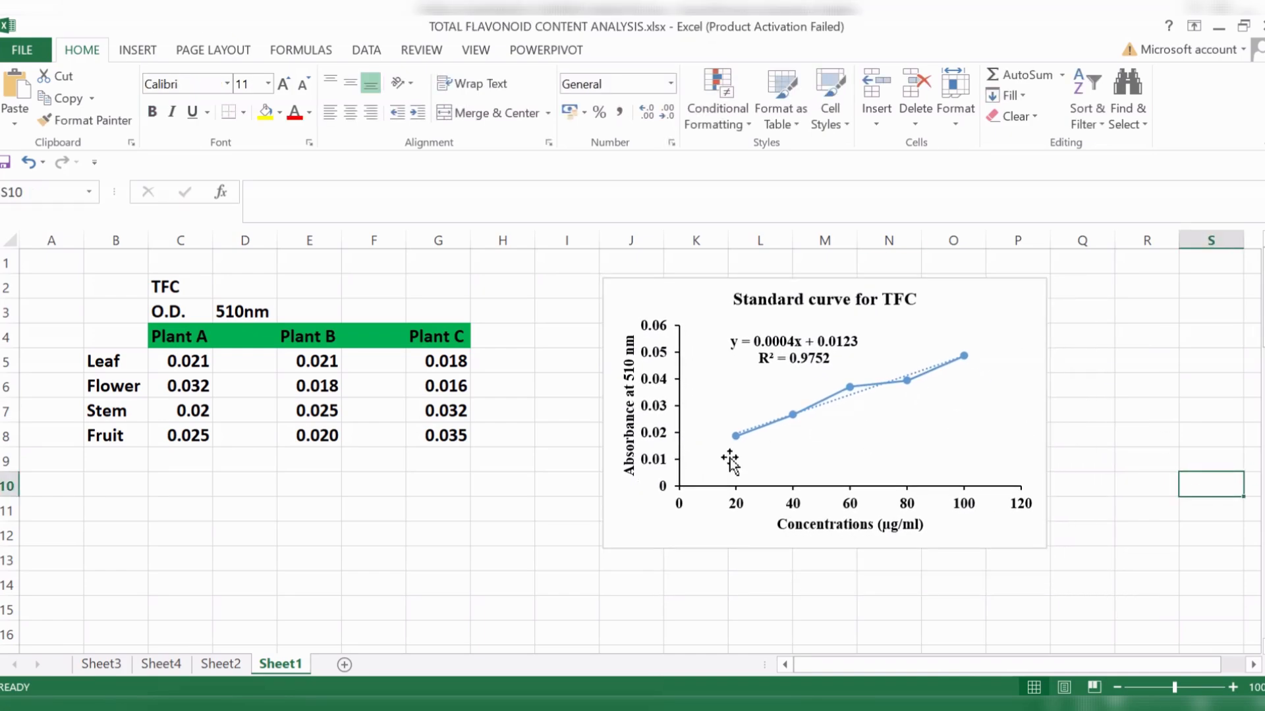
# - Enter the straight-line equation y=mx+c in cell C11, below the plant absorbance table
pyautogui.scroll(-1, 158, 517)
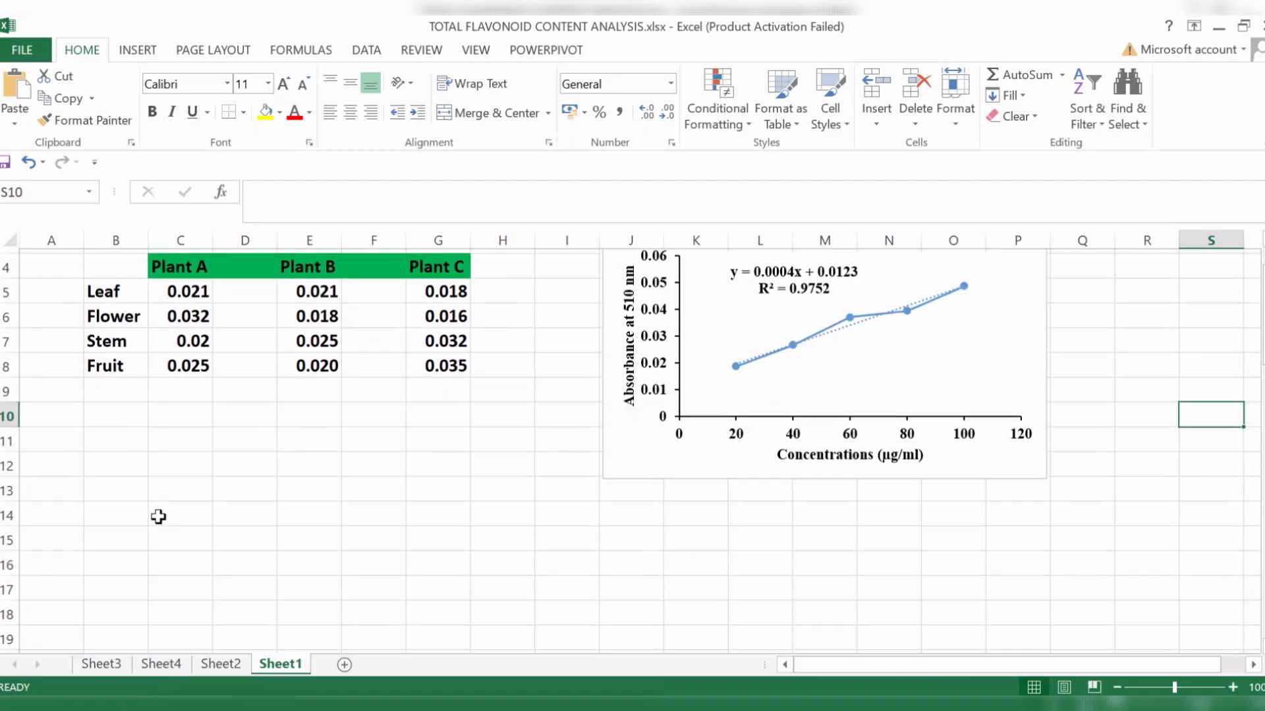
pyautogui.scroll(1, 159, 517)
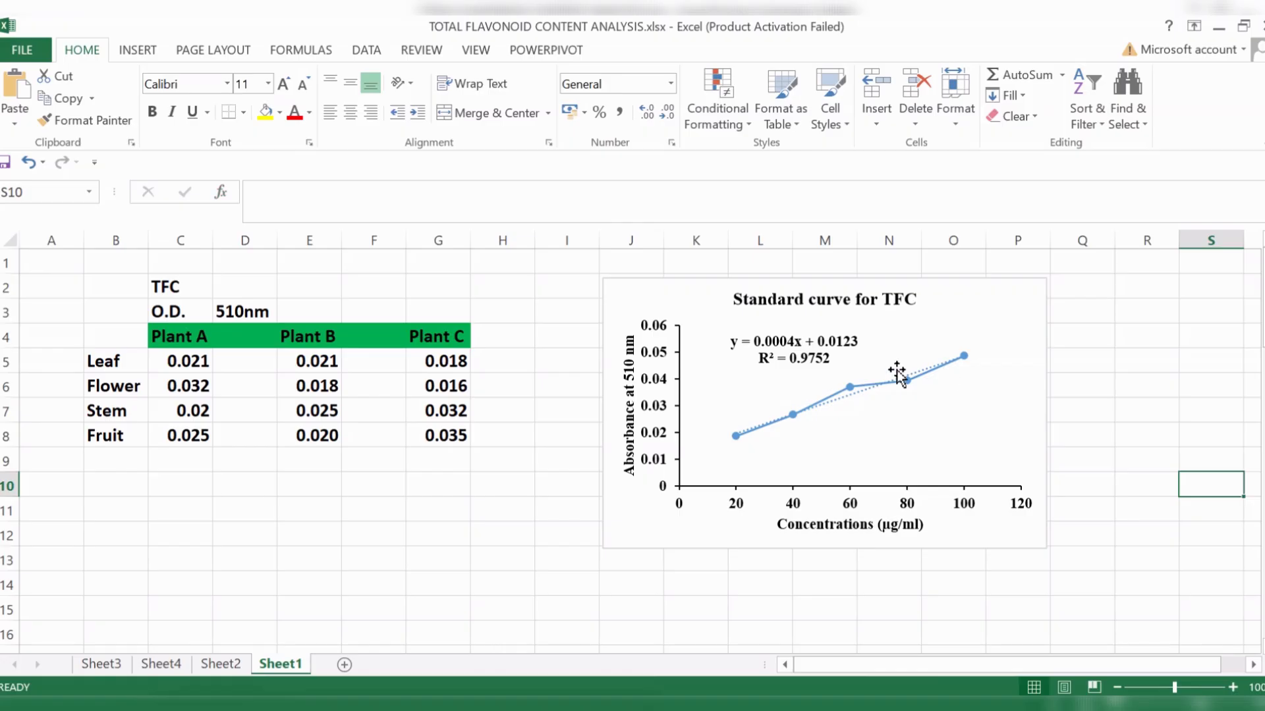
pyautogui.click(993, 303)
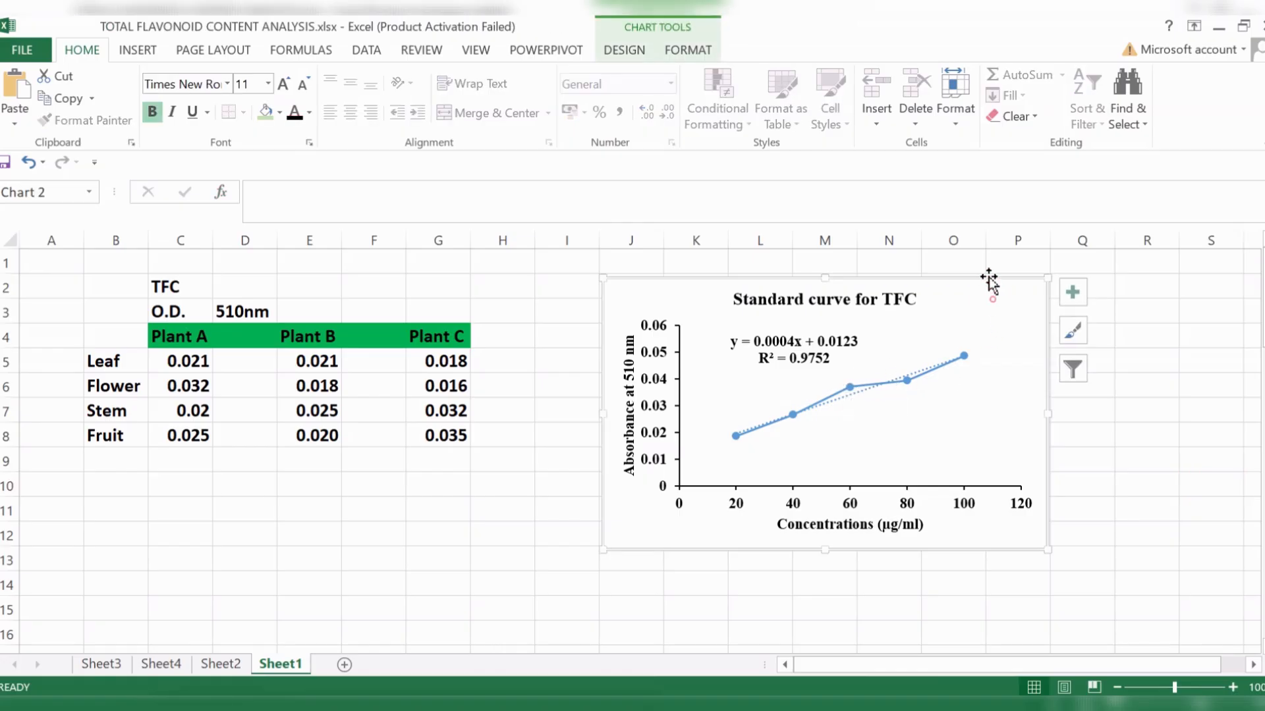
pyautogui.click(778, 359)
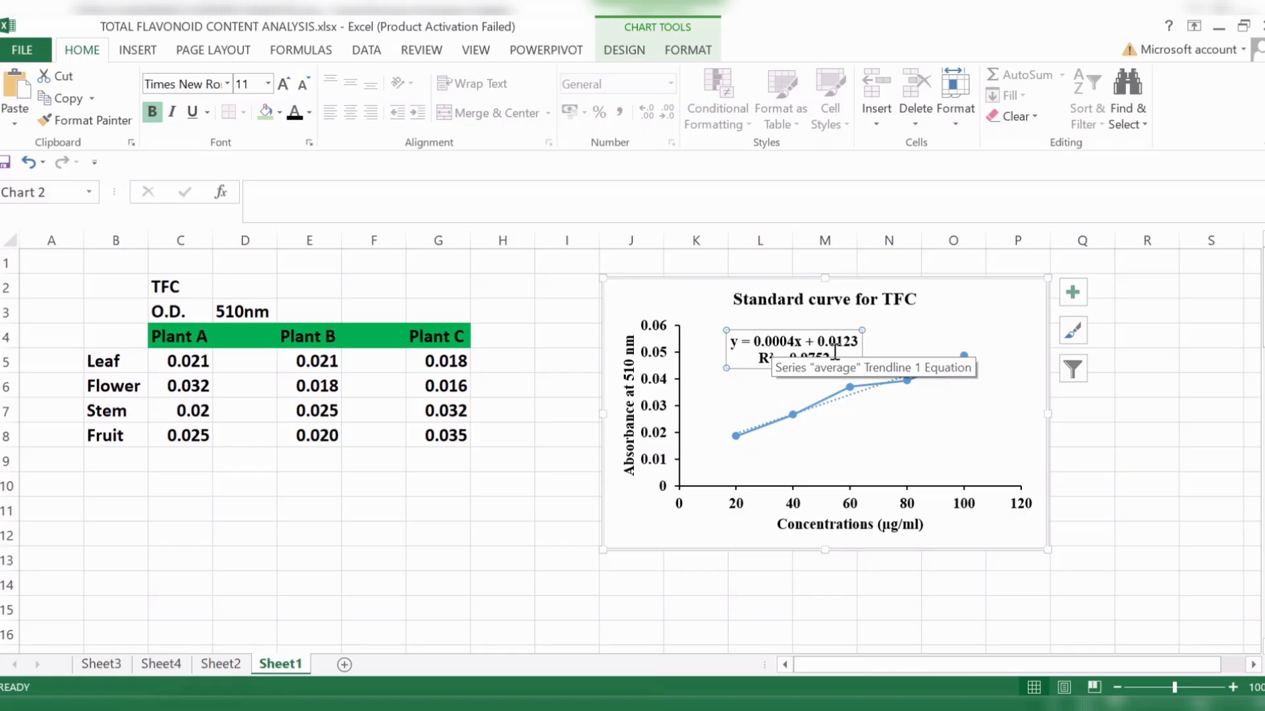
pyautogui.click(1199, 532)
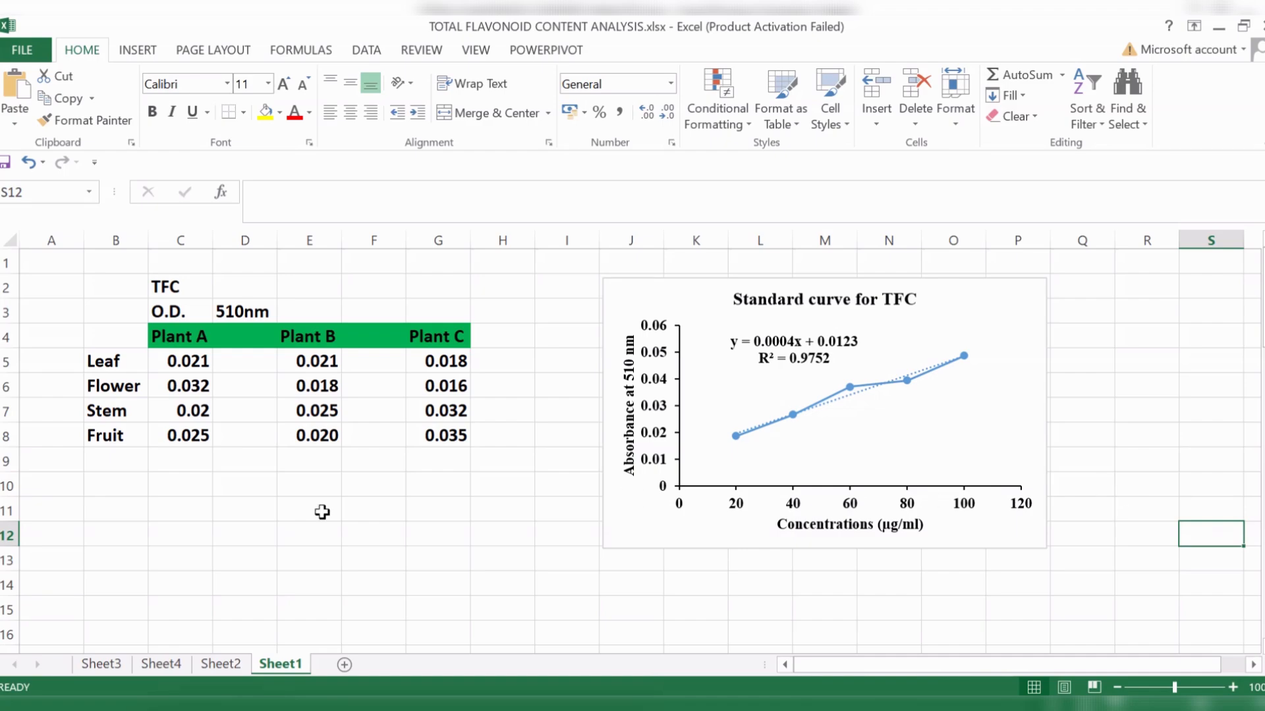
pyautogui.click(174, 510)
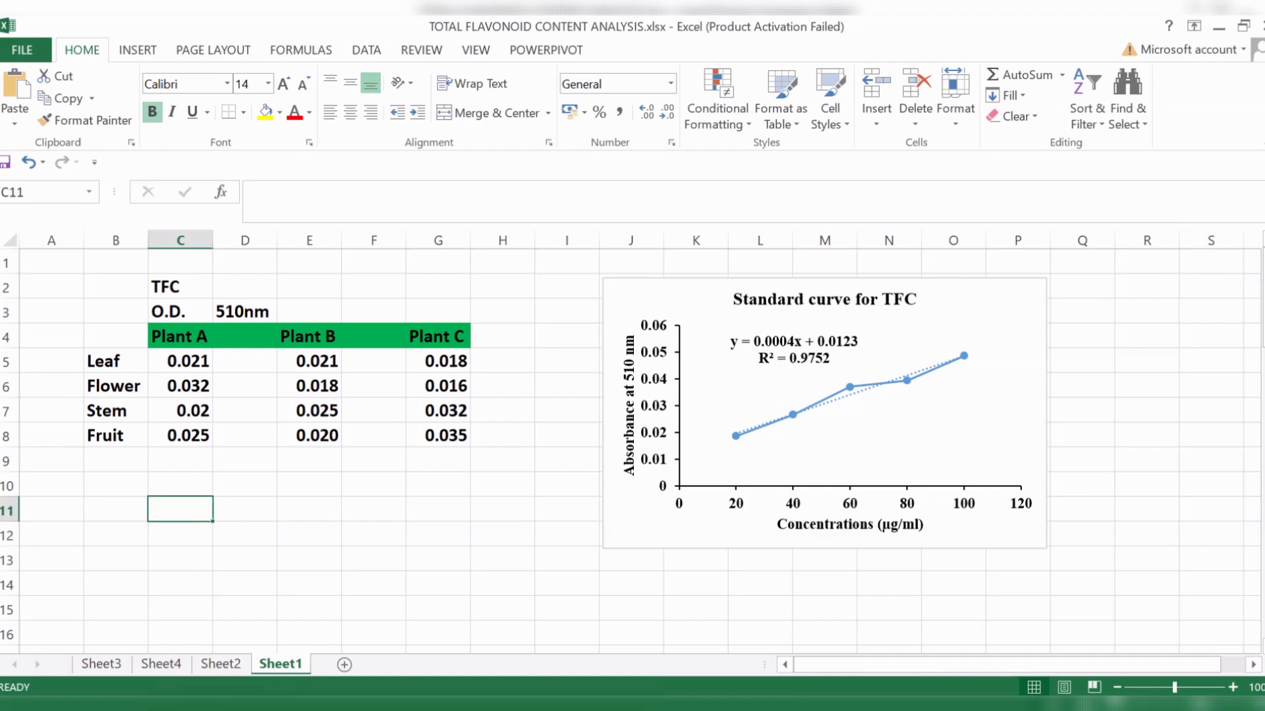
pyautogui.write('y=mx+c')
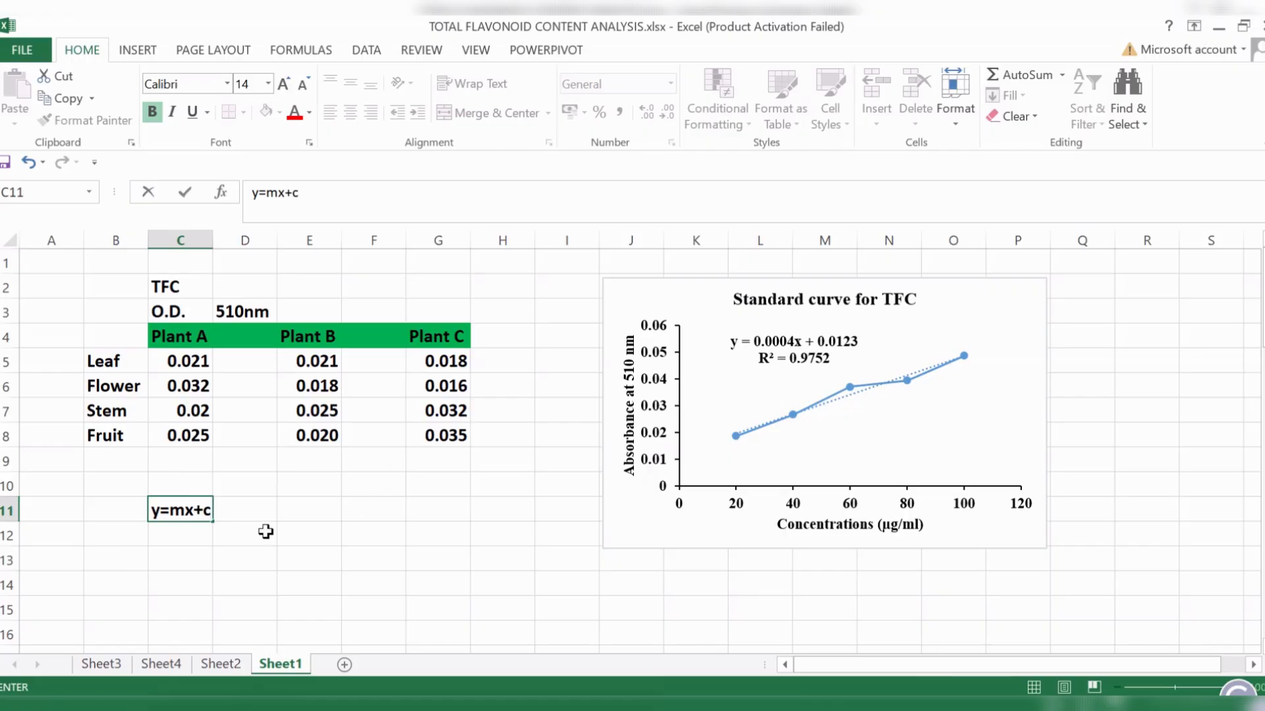
# - Label the equation's terms in row 12 with y in C12, m in D12 and c in E12
pyautogui.click(190, 534)
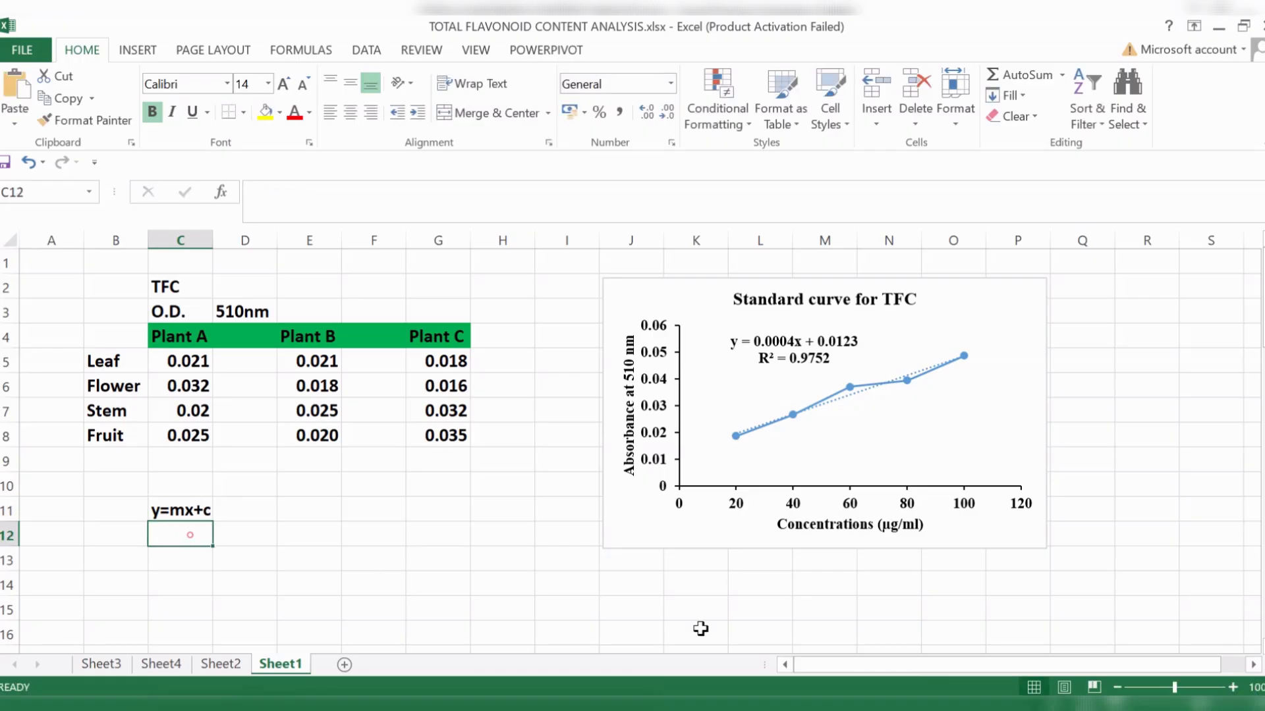
pyautogui.write('y')
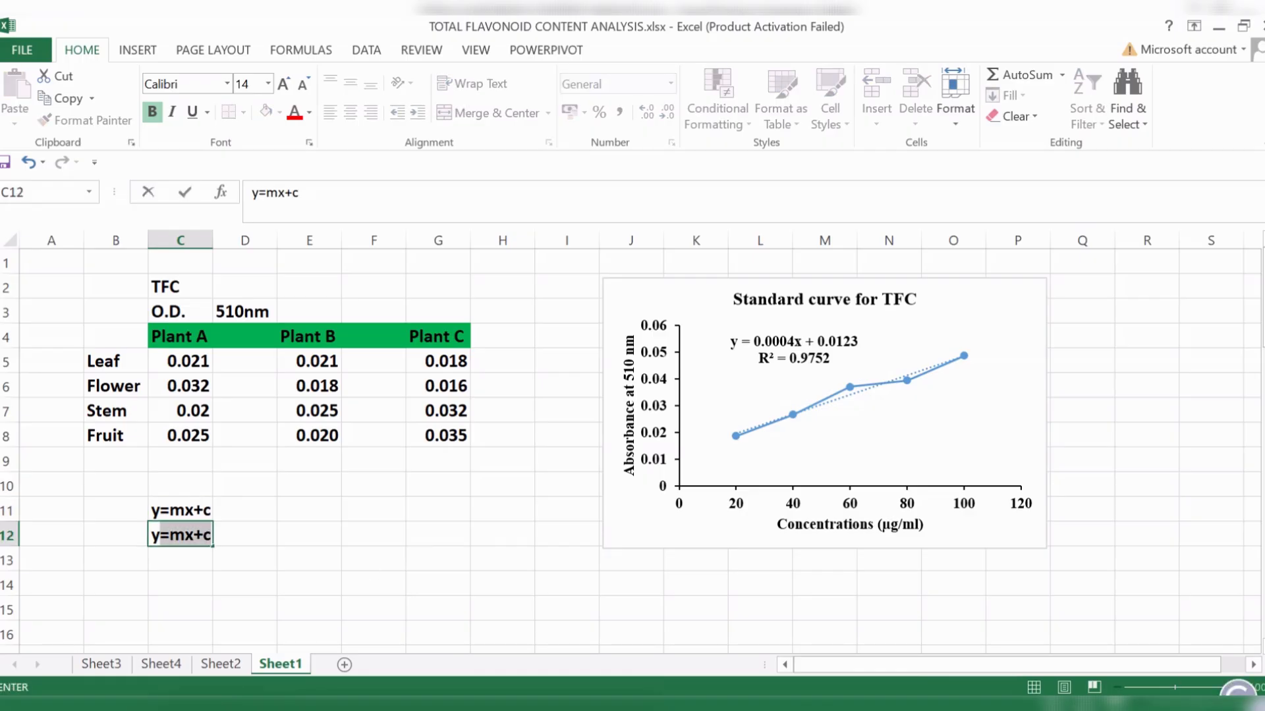
pyautogui.press('BackSpace')
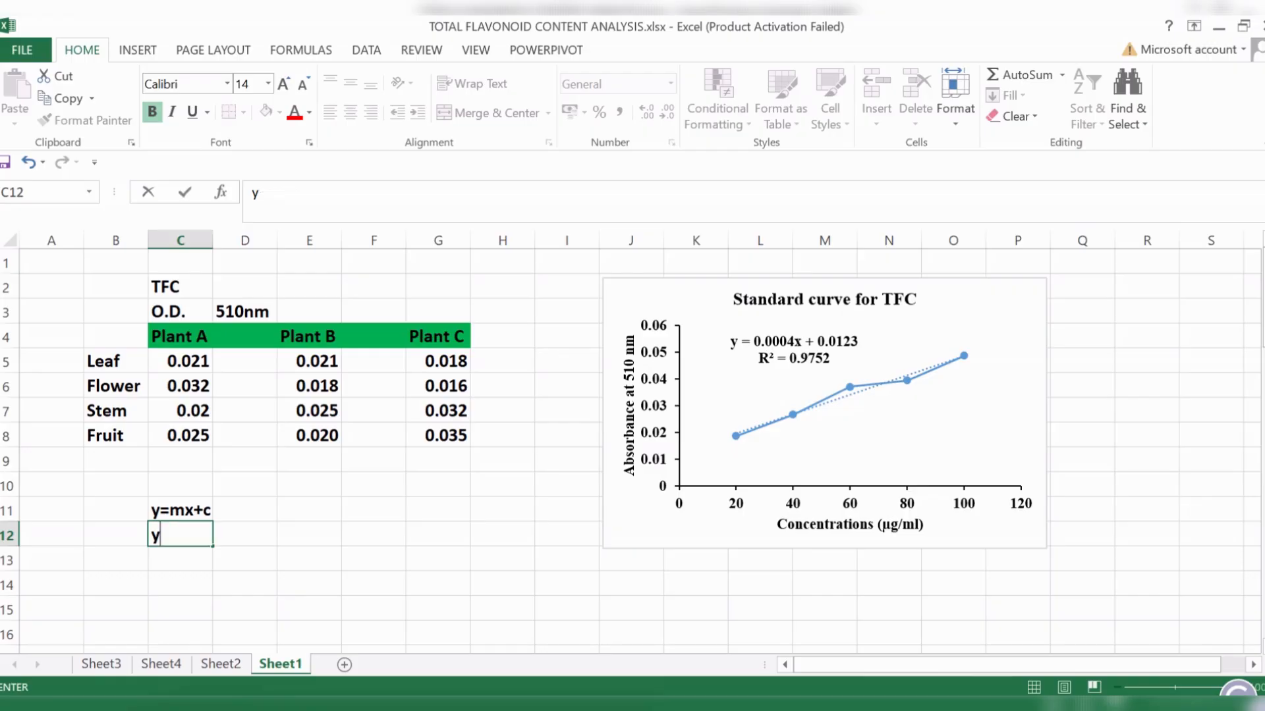
pyautogui.press('Tab')
pyautogui.write('m')
pyautogui.press('Tab')
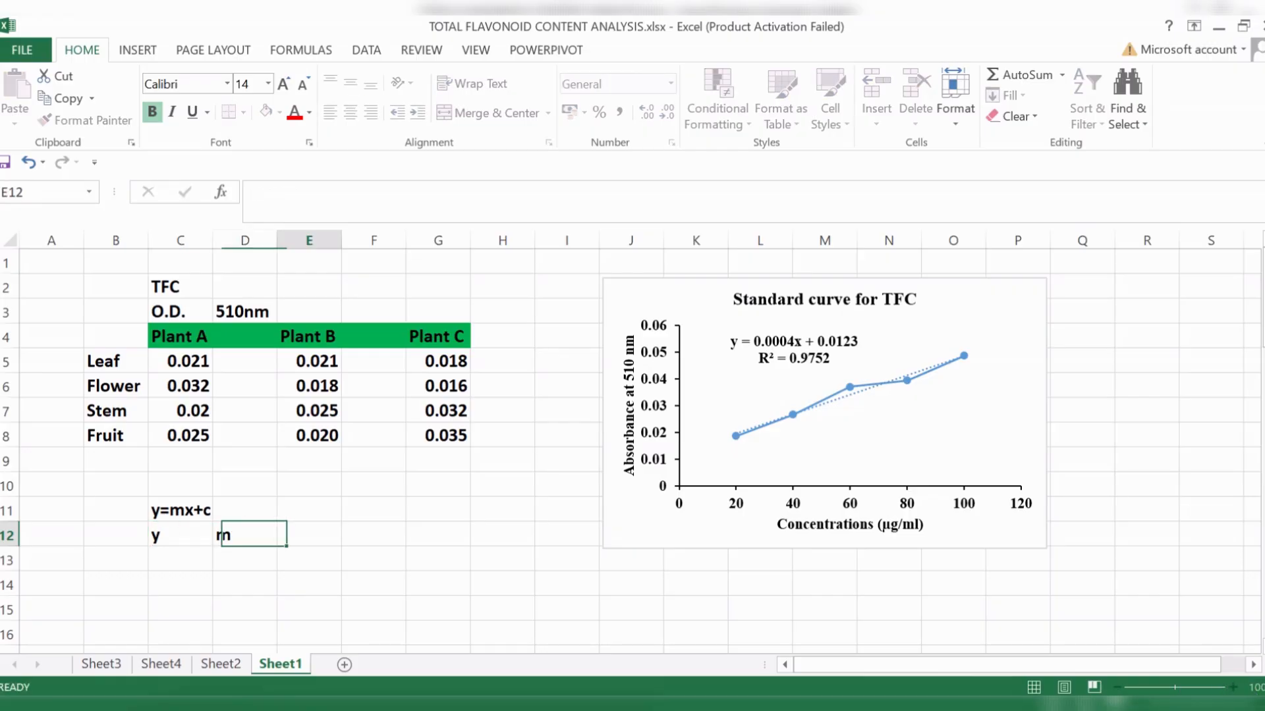
pyautogui.write('c')
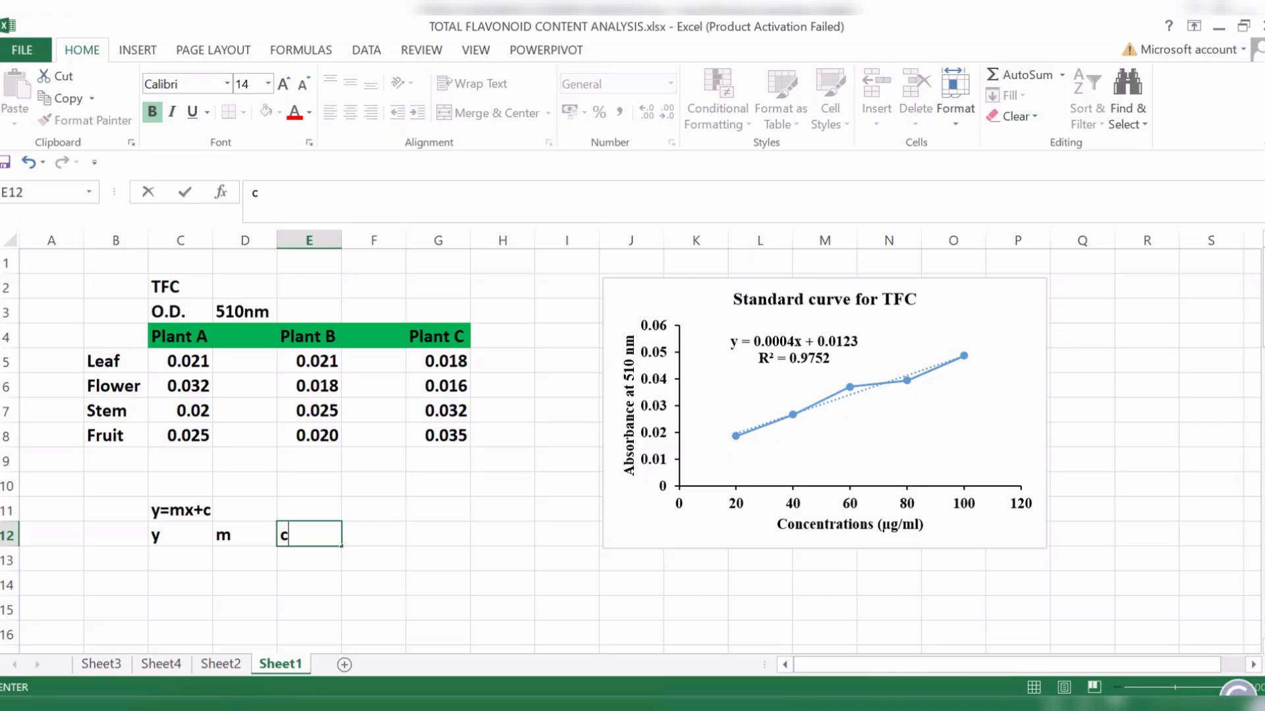
# - Enter the trendline's slope 0.0004 under m in D13 and its intercept 0.0123 under c in E13
pyautogui.click(243, 558)
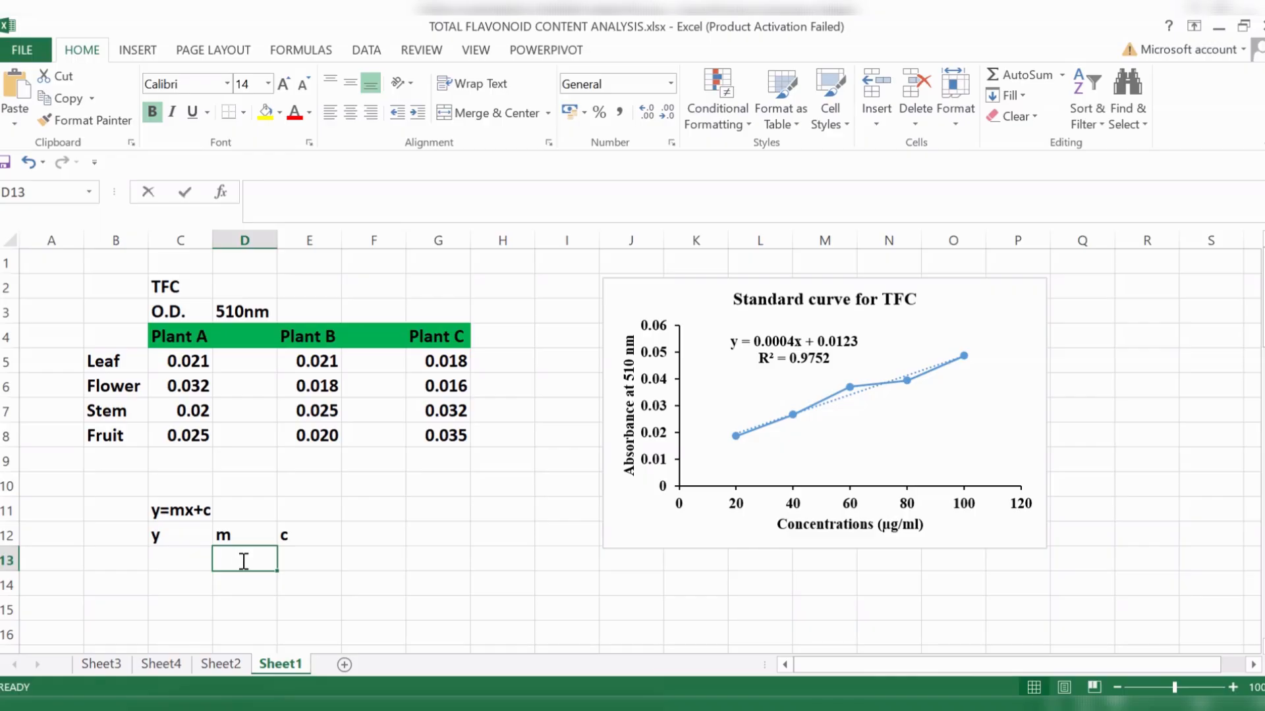
pyautogui.write('0.00')
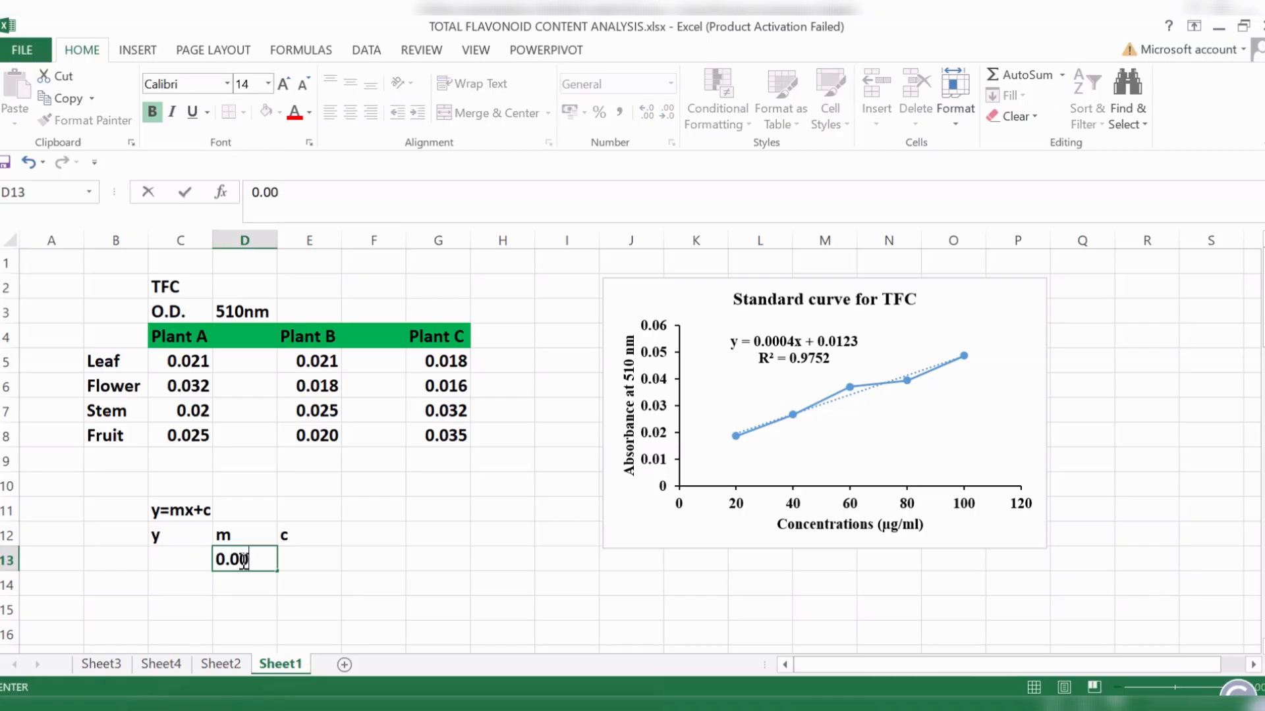
pyautogui.write('04')
pyautogui.click(310, 557)
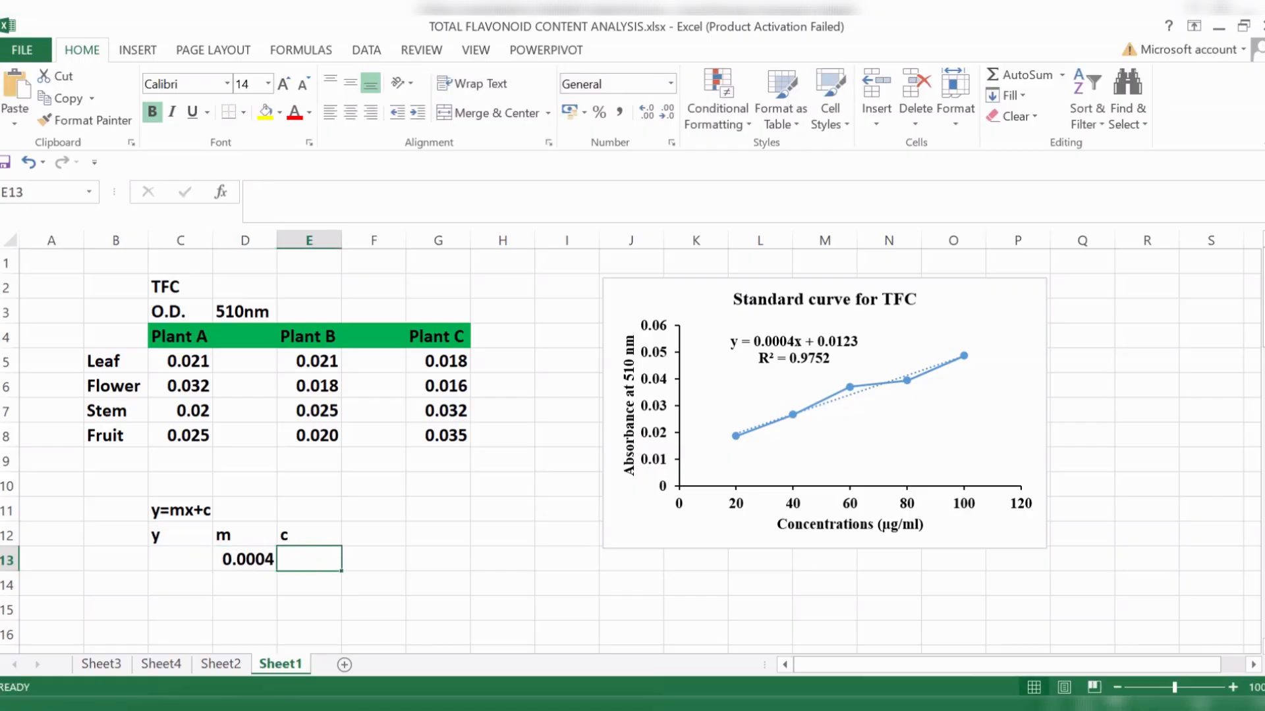
pyautogui.write('0.01')
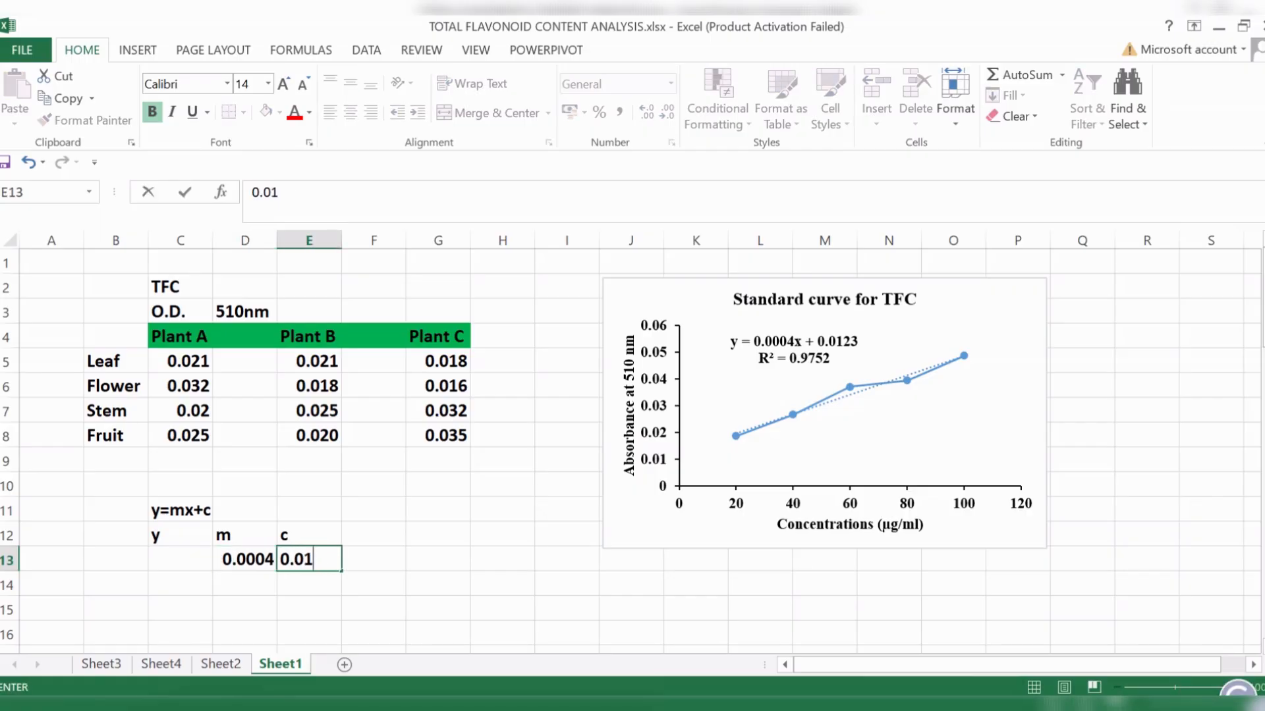
pyautogui.write('23')
# - Enter o.d under the y label in cell C13
pyautogui.scroll(-1, 309, 564)
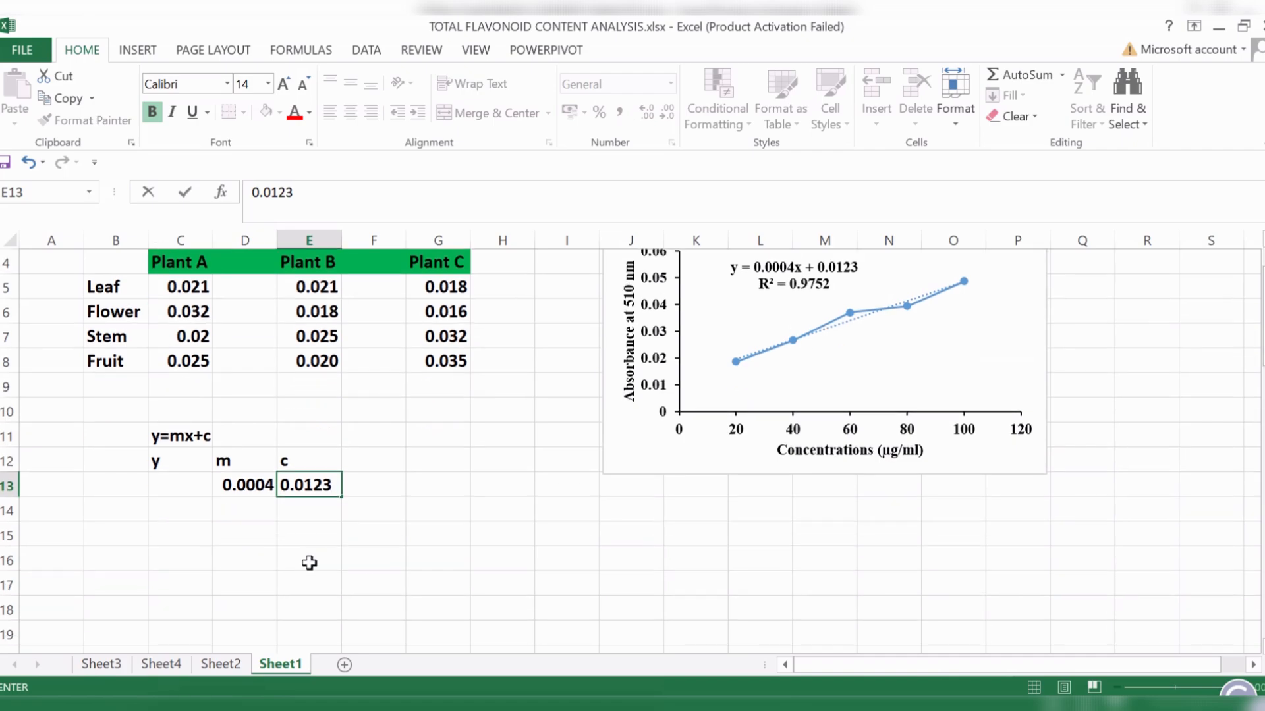
pyautogui.click(197, 485)
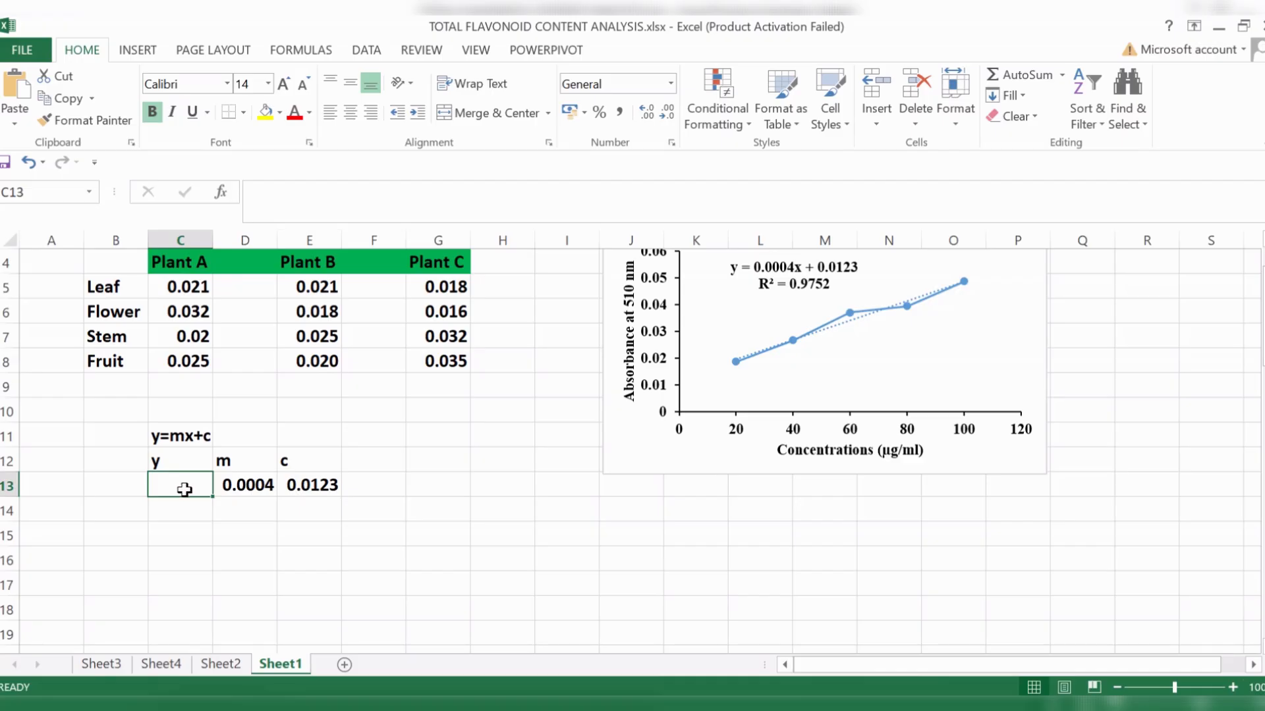
pyautogui.write('o.d')
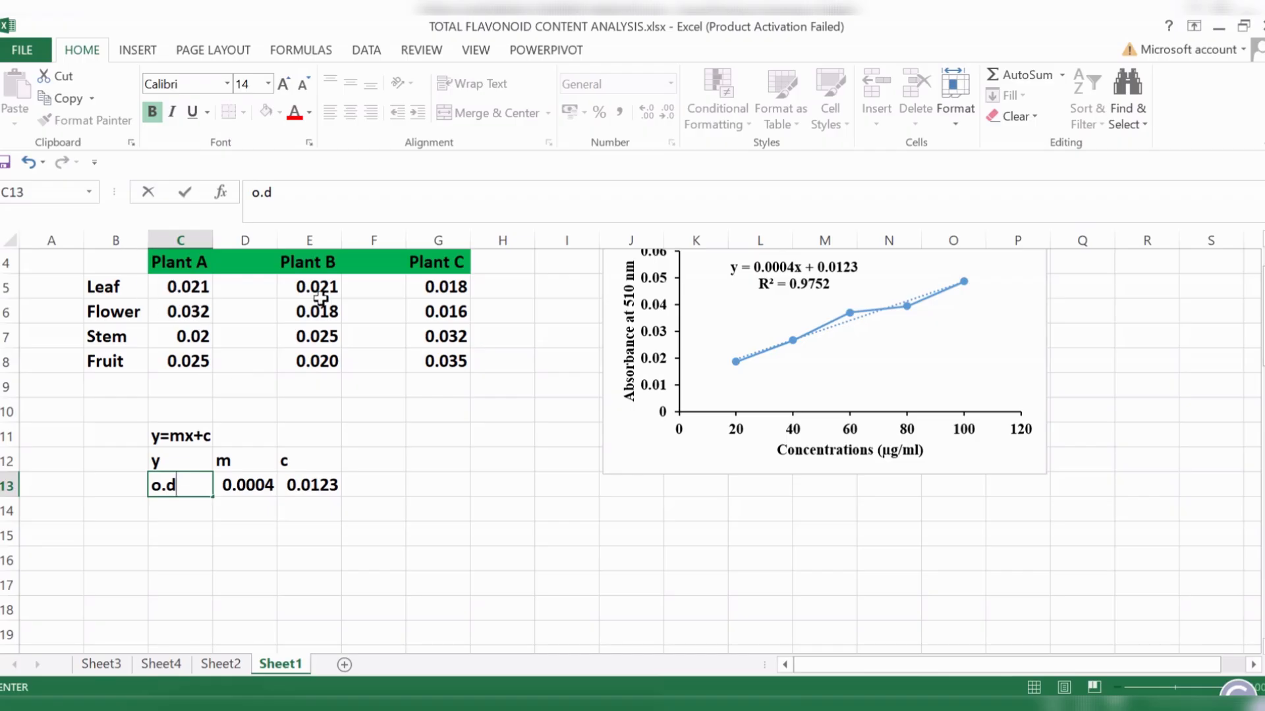
pyautogui.click(476, 524)
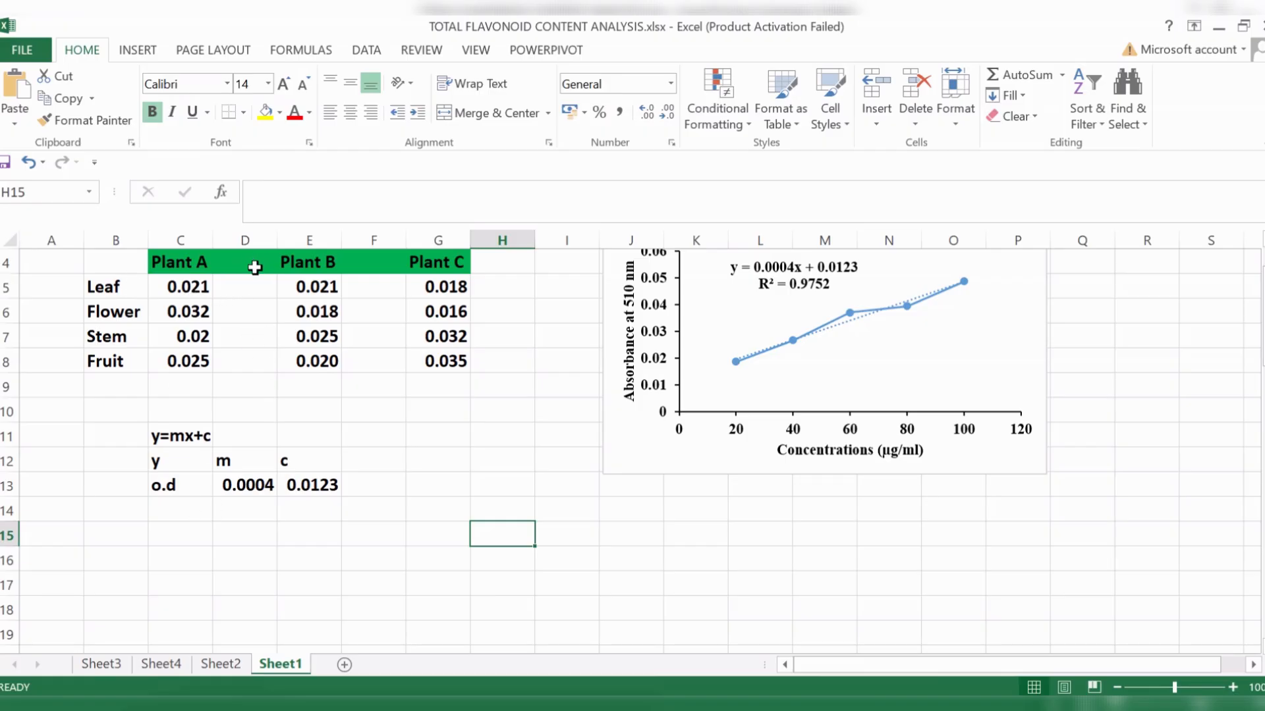
# - Add the headings TFC A in D4, TFC B in F4 and TFC C in H4 beside their plant columns
pyautogui.scroll(-1, 269, 558)
pyautogui.scroll(2, 269, 558)
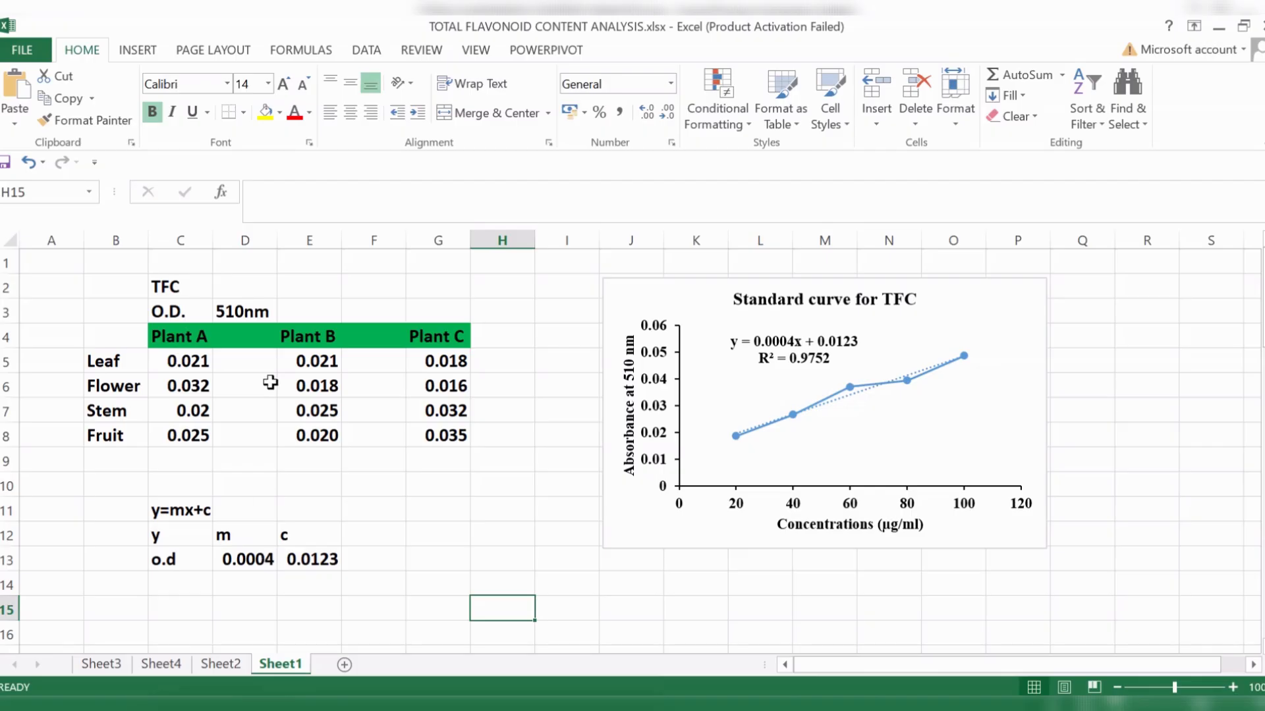
pyautogui.click(243, 337)
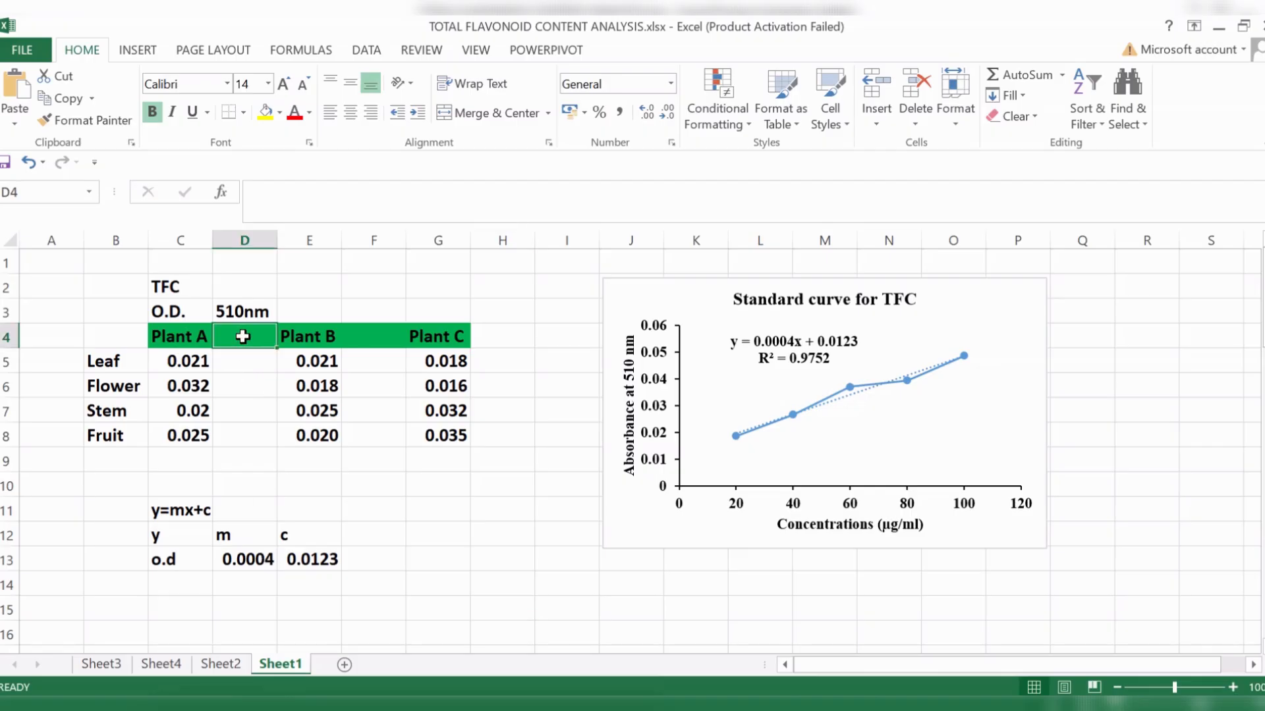
pyautogui.write('TFC A')
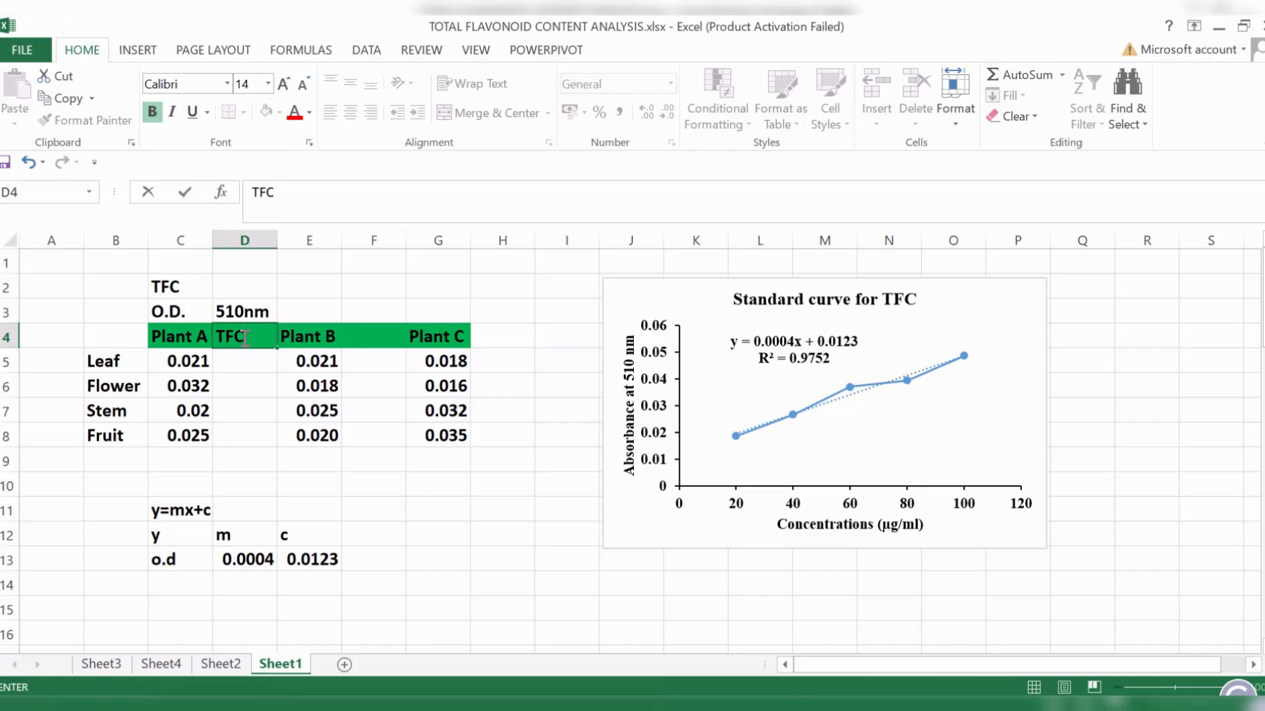
pyautogui.click(364, 338)
pyautogui.write('TF')
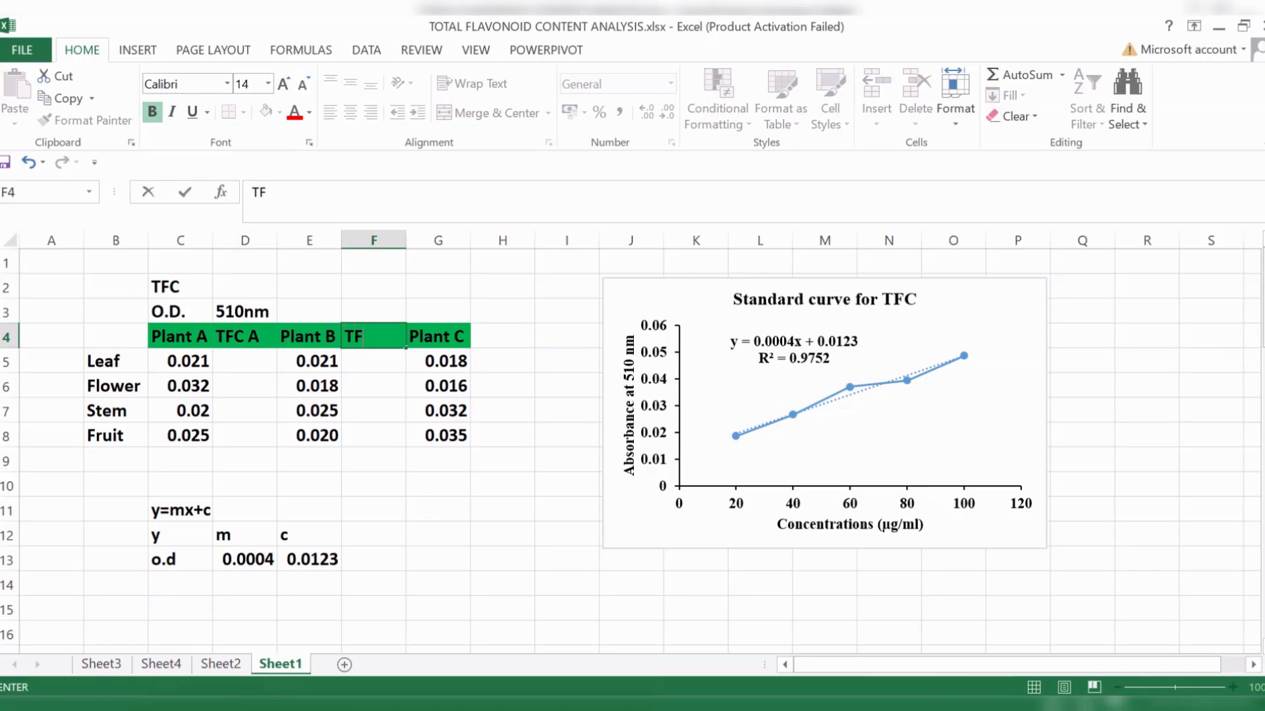
pyautogui.write('C B')
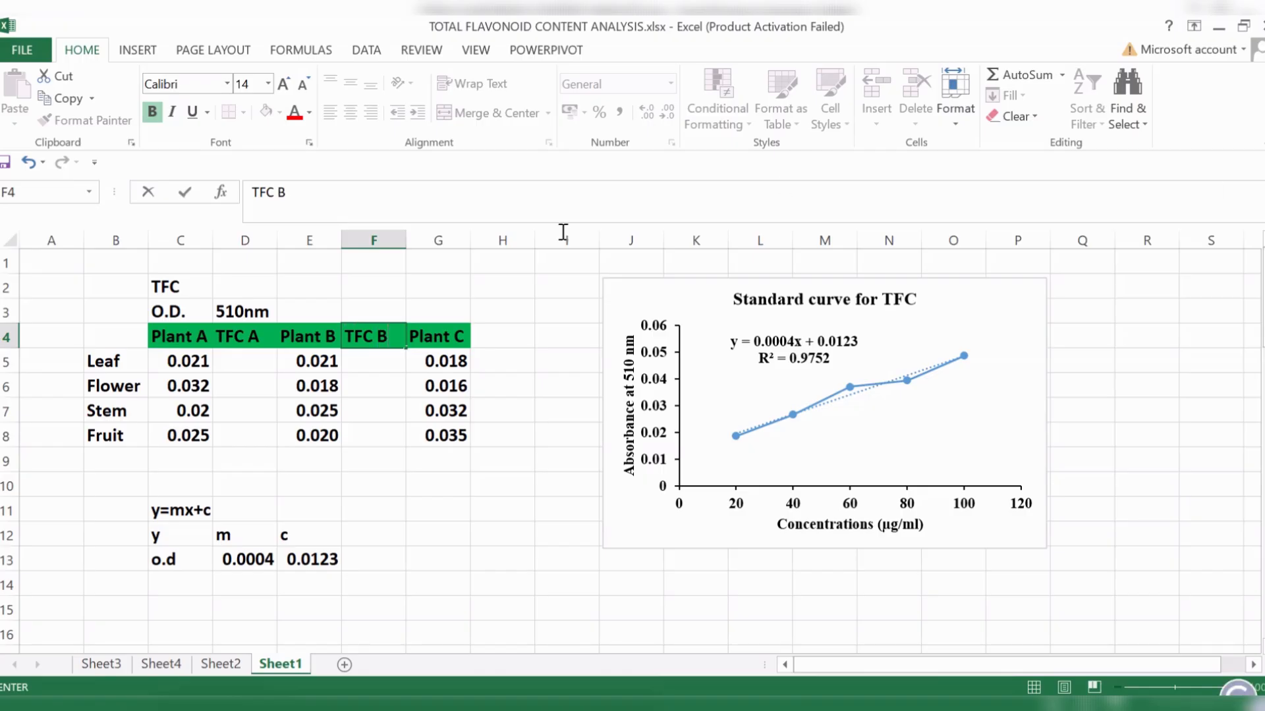
pyautogui.click(513, 339)
pyautogui.write('TFC')
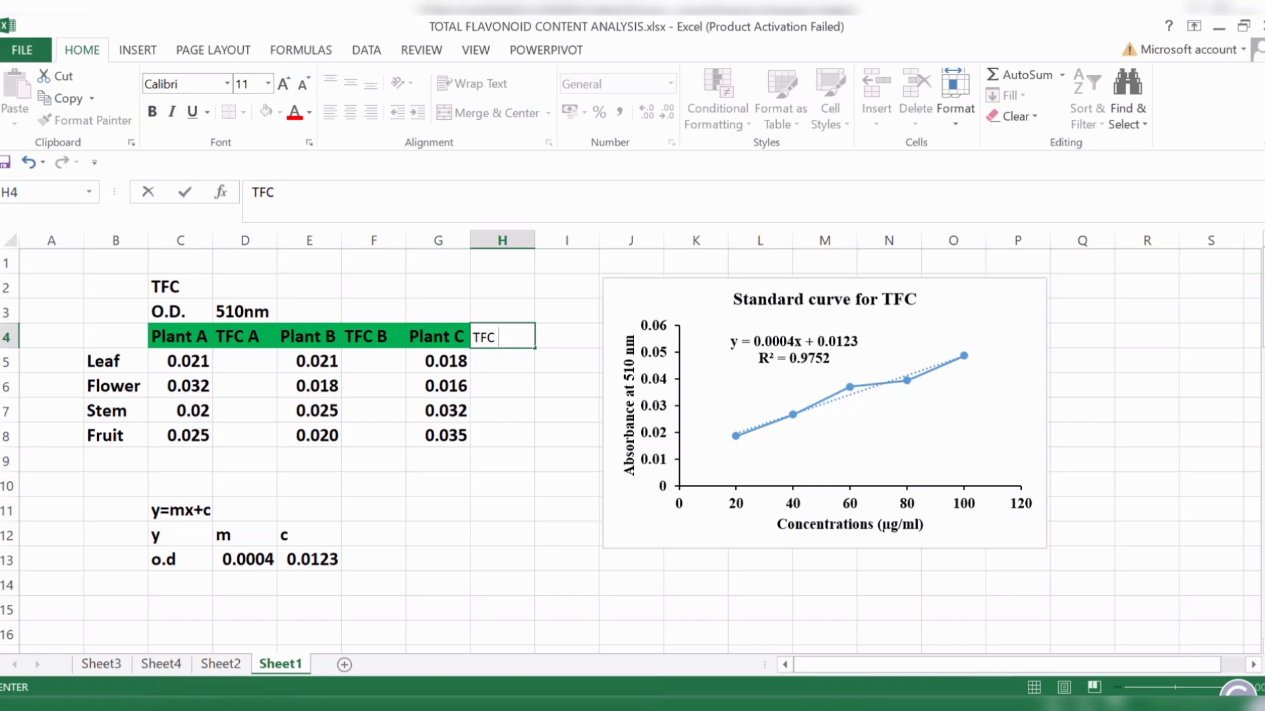
pyautogui.write(' C')
# - Fill the TFC A, TFC B and TFC C heading cells D4, F4 and H4 with yellow
pyautogui.click(241, 339)
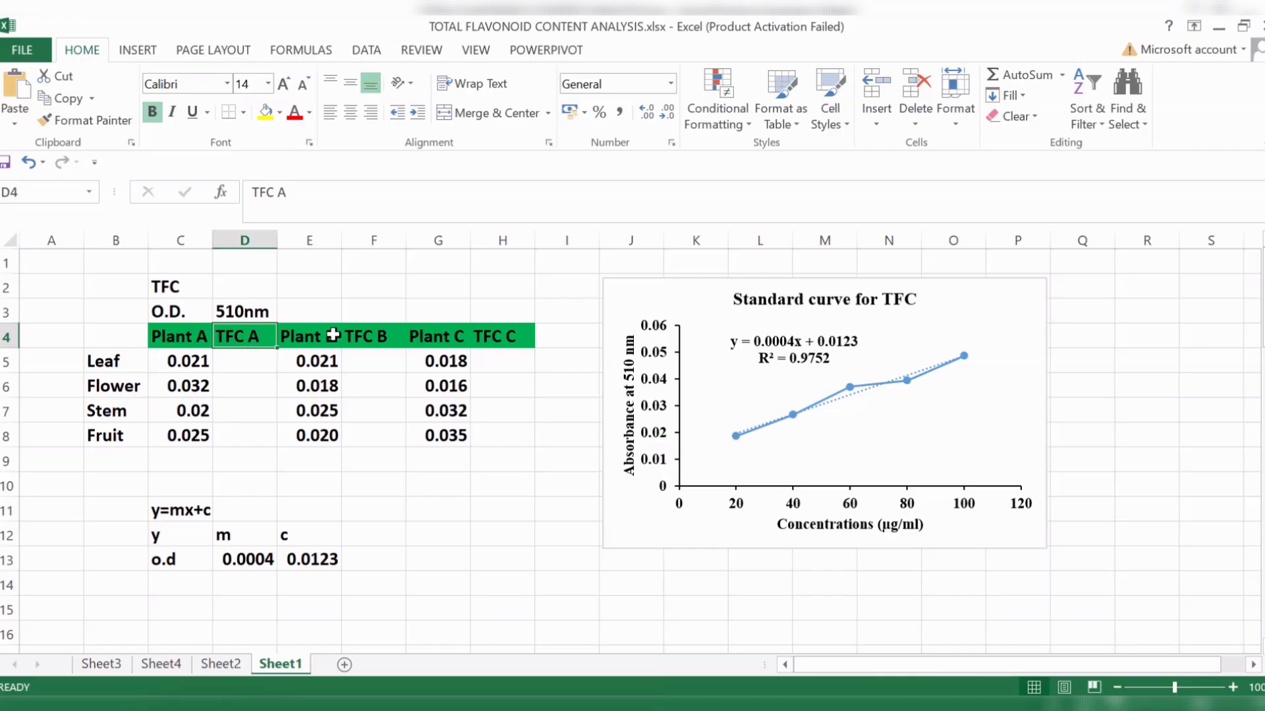
pyautogui.click(376, 338)
pyautogui.click(247, 337)
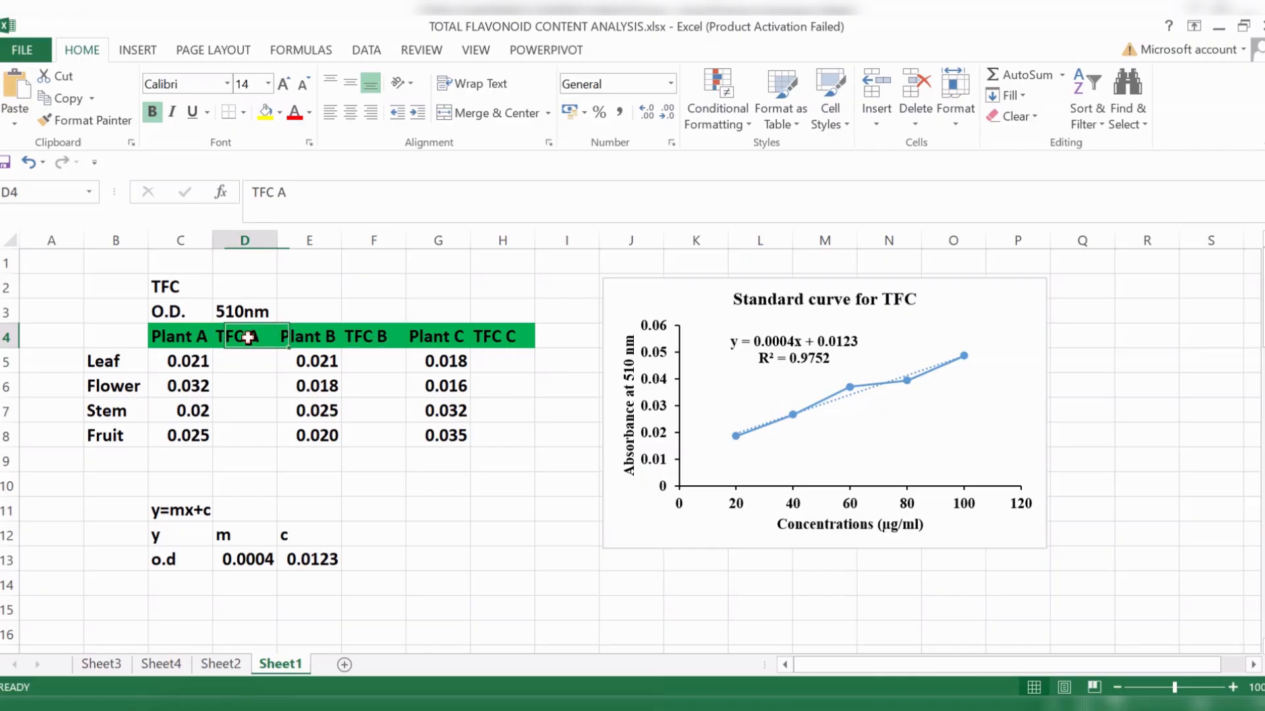
pyautogui.click(266, 117)
pyautogui.click(373, 337)
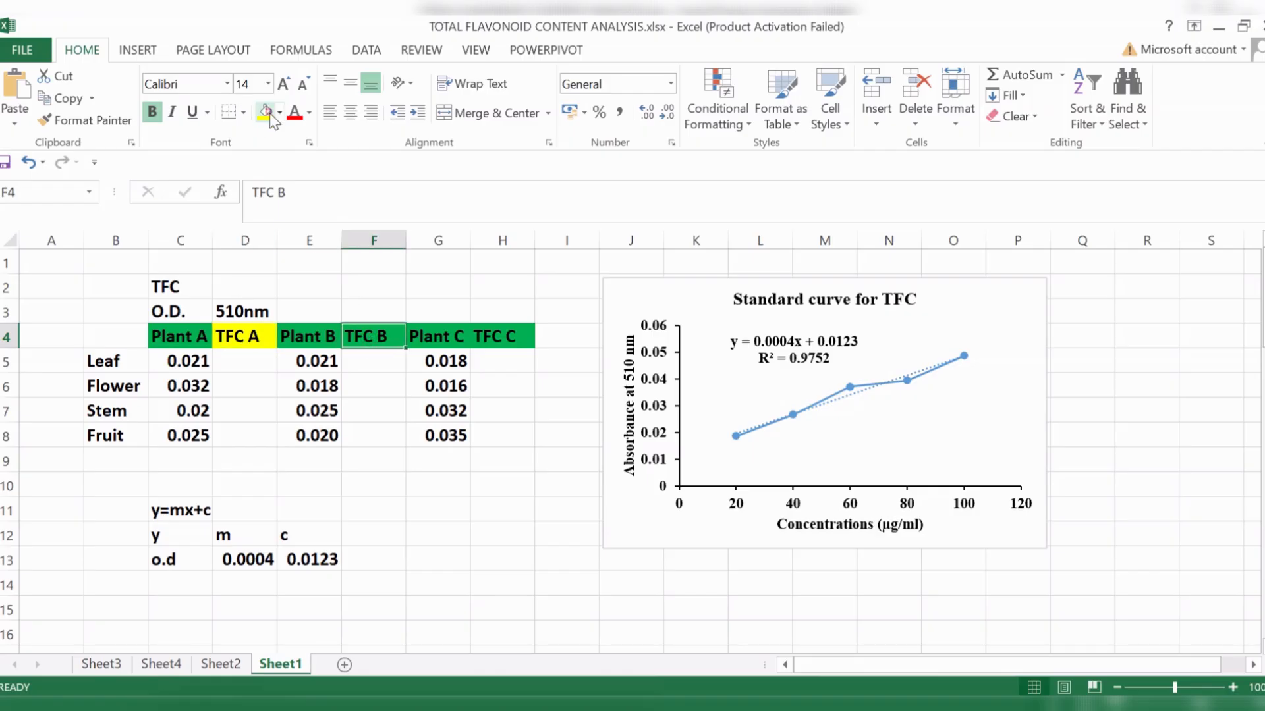
pyautogui.click(267, 117)
pyautogui.click(527, 338)
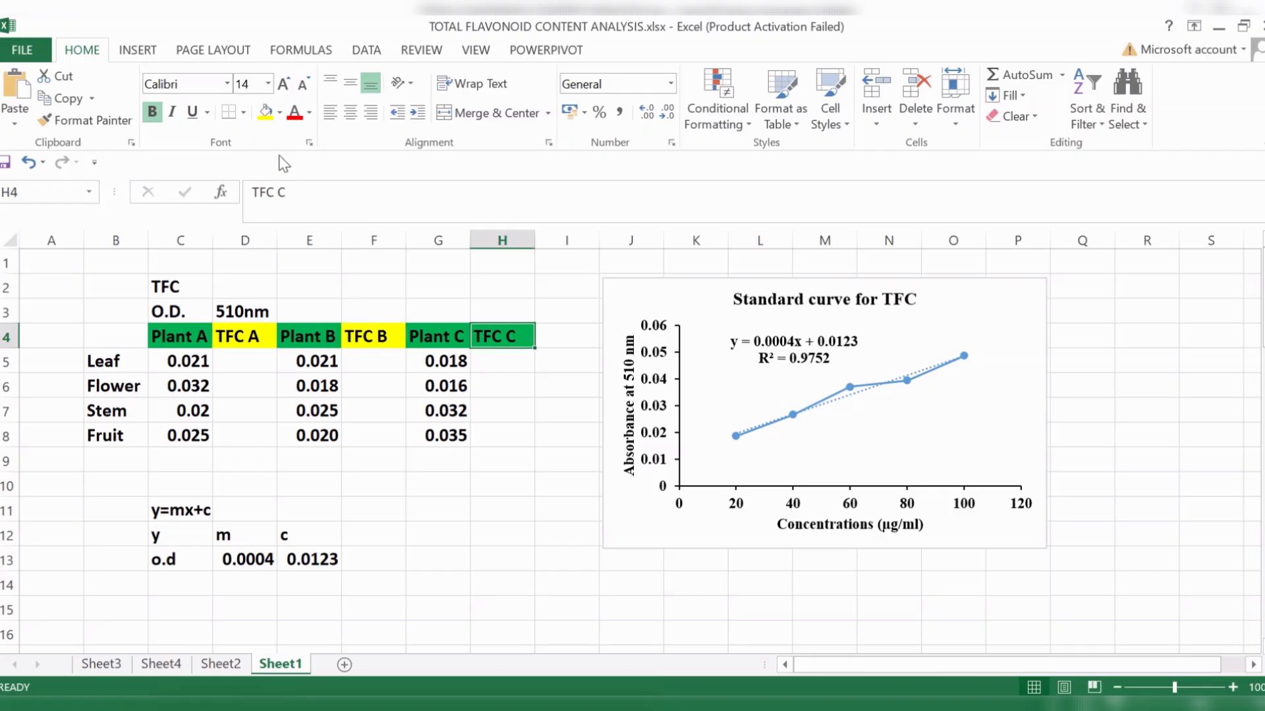
pyautogui.click(265, 112)
# - Enter the note X=TFC conc. in cell C14 below the equation terms
pyautogui.click(239, 364)
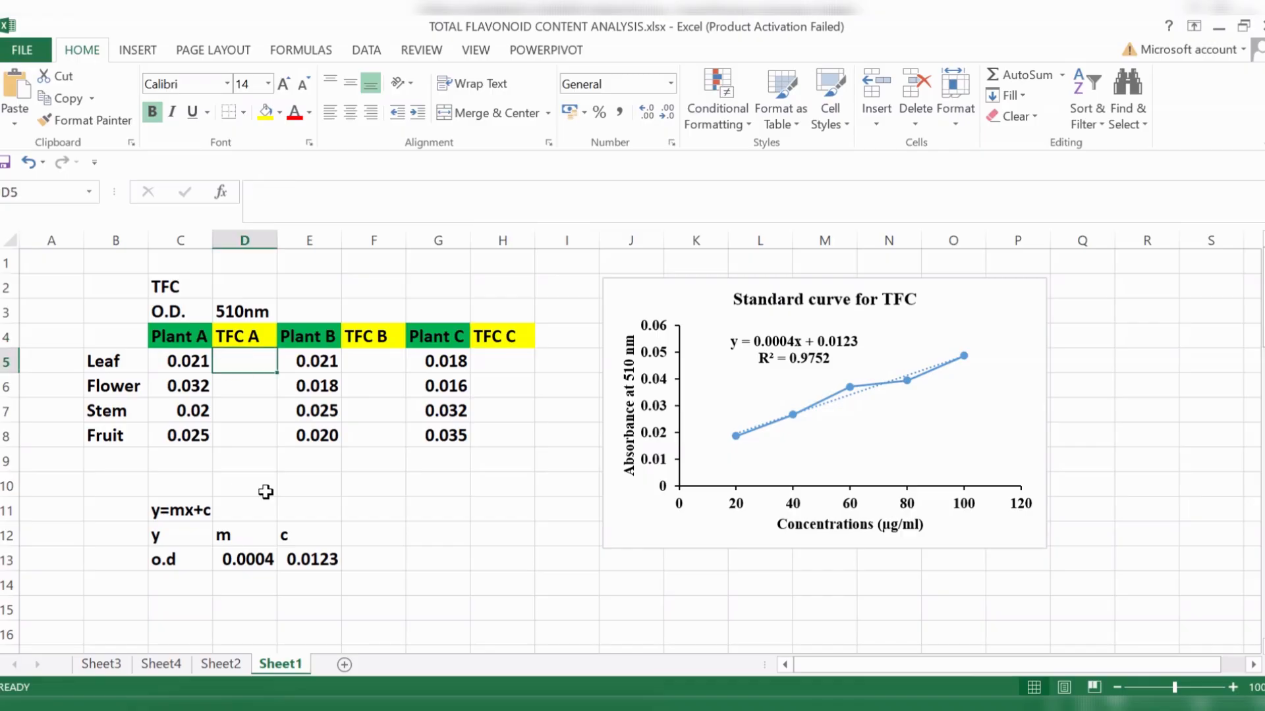
pyautogui.scroll(-1, 309, 523)
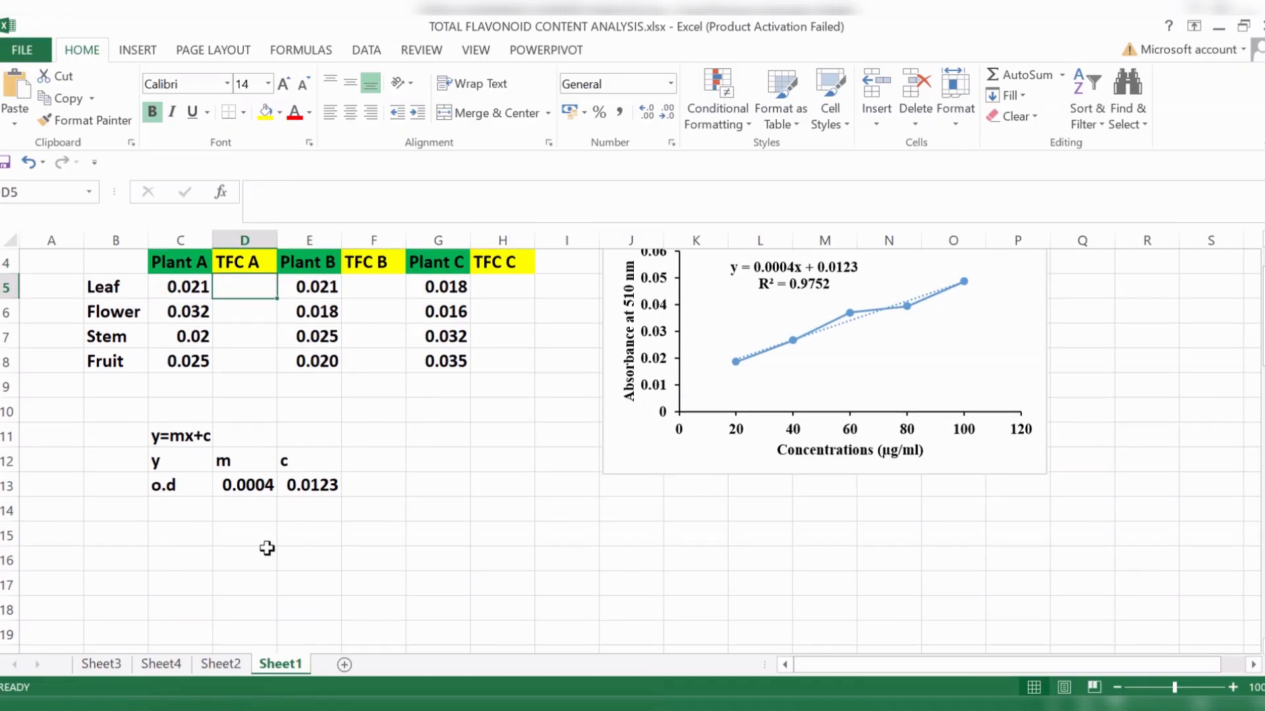
pyautogui.click(186, 508)
pyautogui.write('X=T')
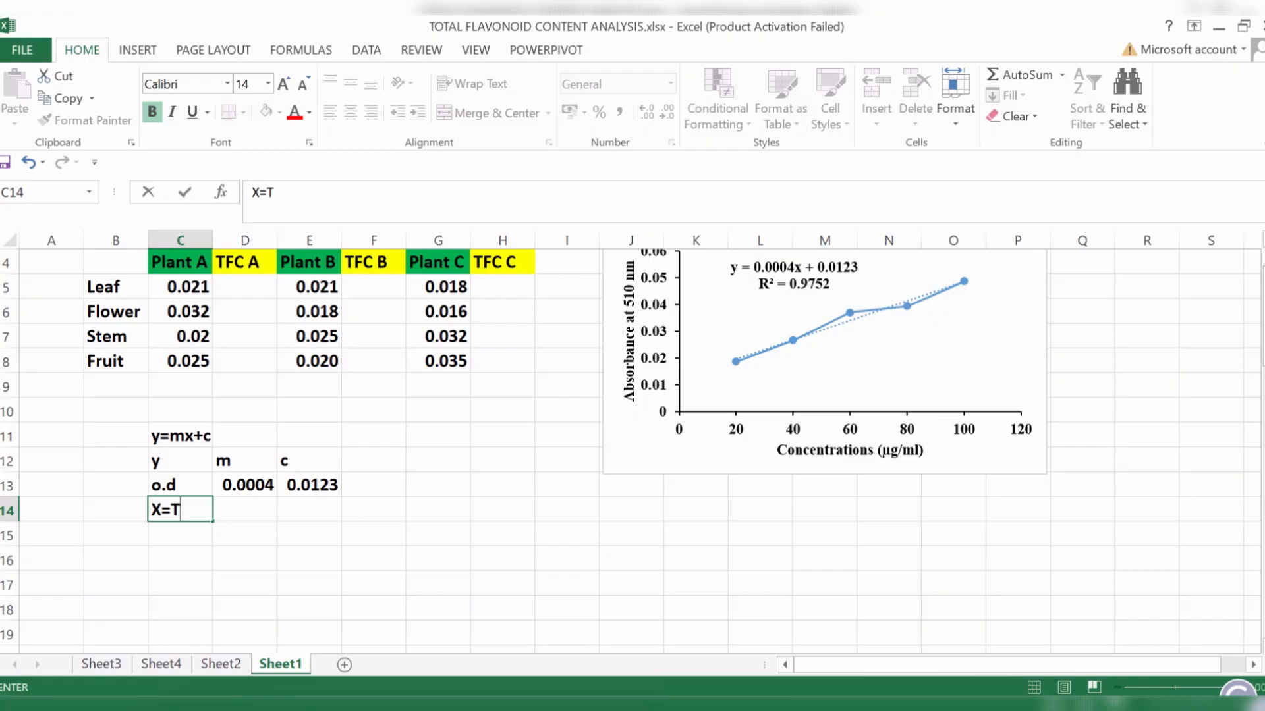
pyautogui.write('FC conc.')
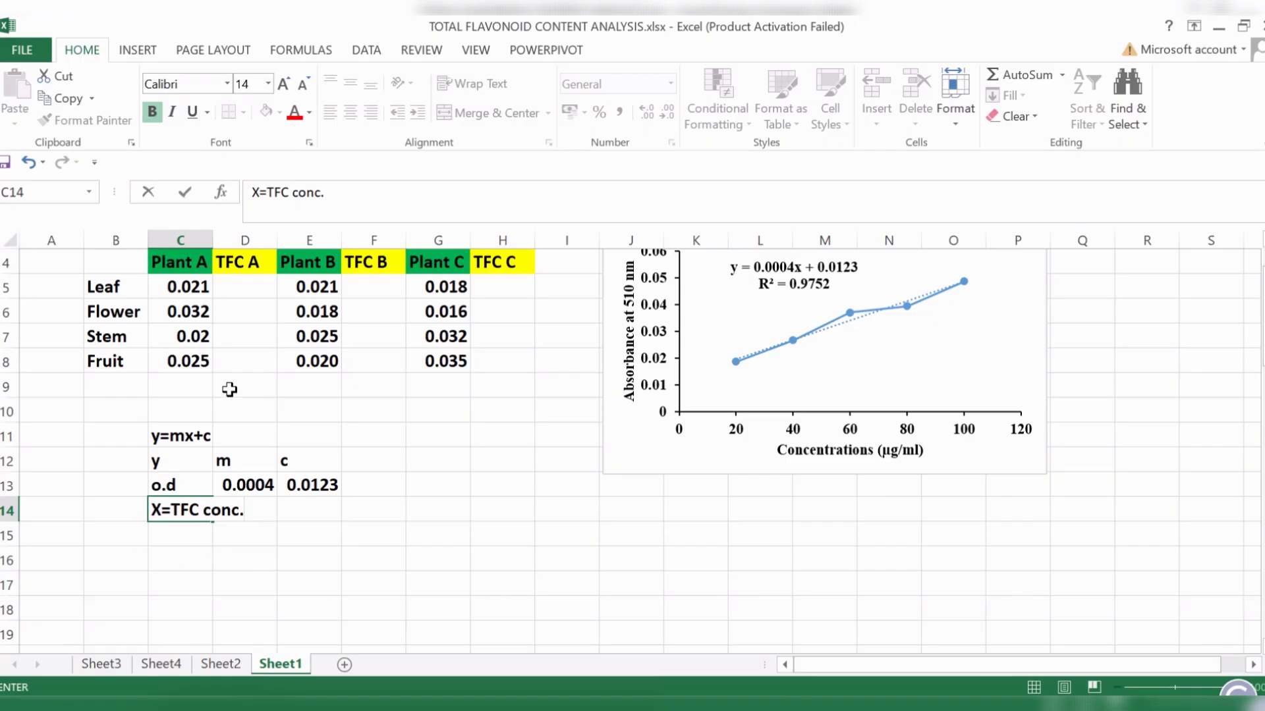
pyautogui.click(176, 532)
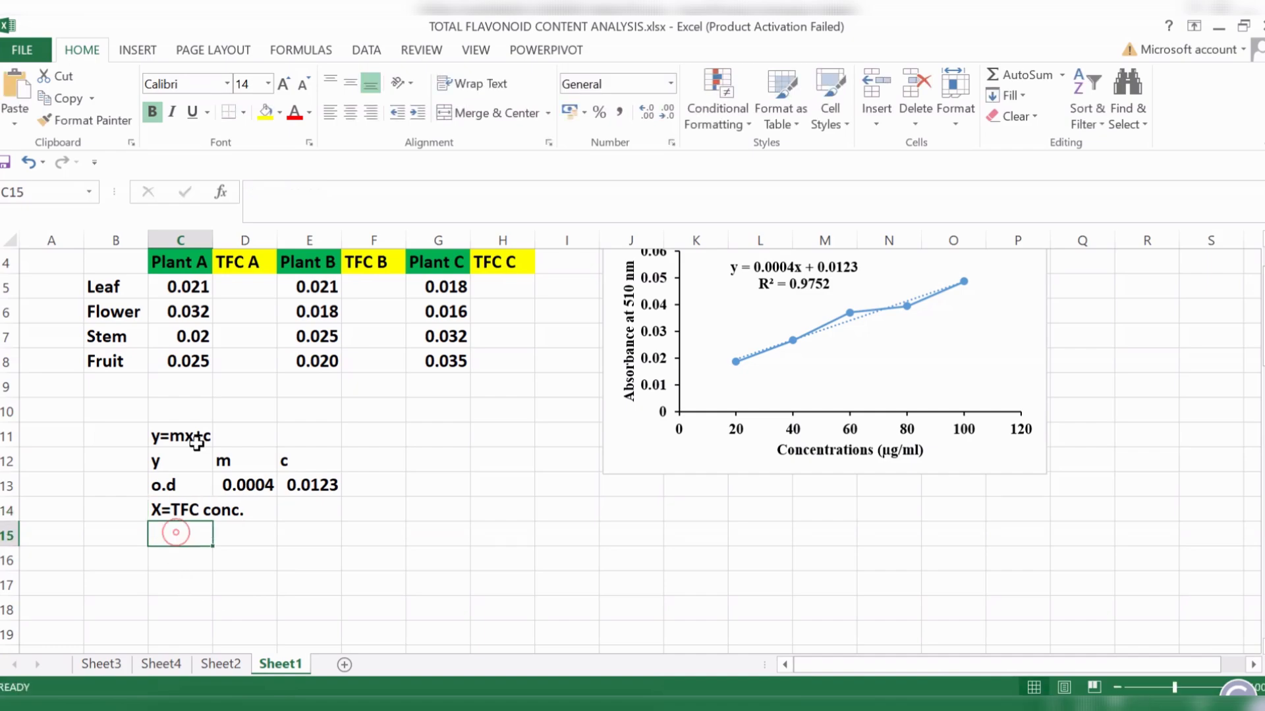
# - Fill the equation cell C11, y=mx+c, with light green
pyautogui.click(189, 436)
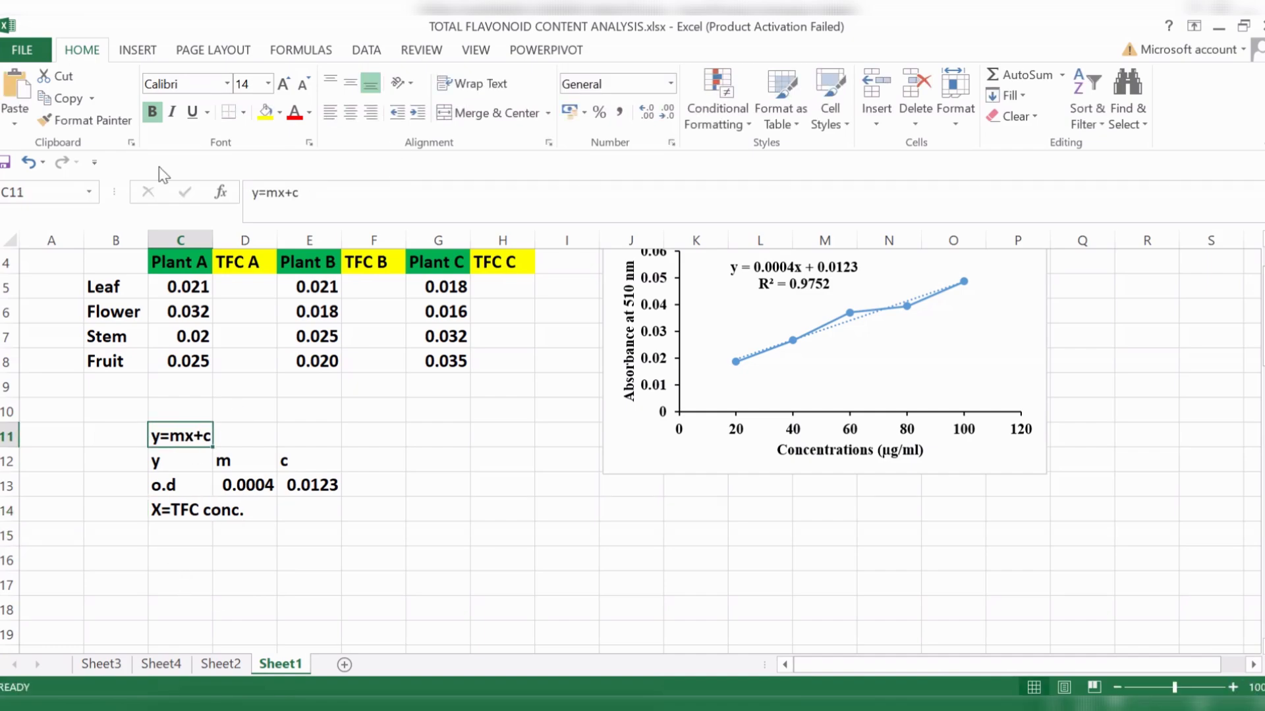
pyautogui.click(278, 116)
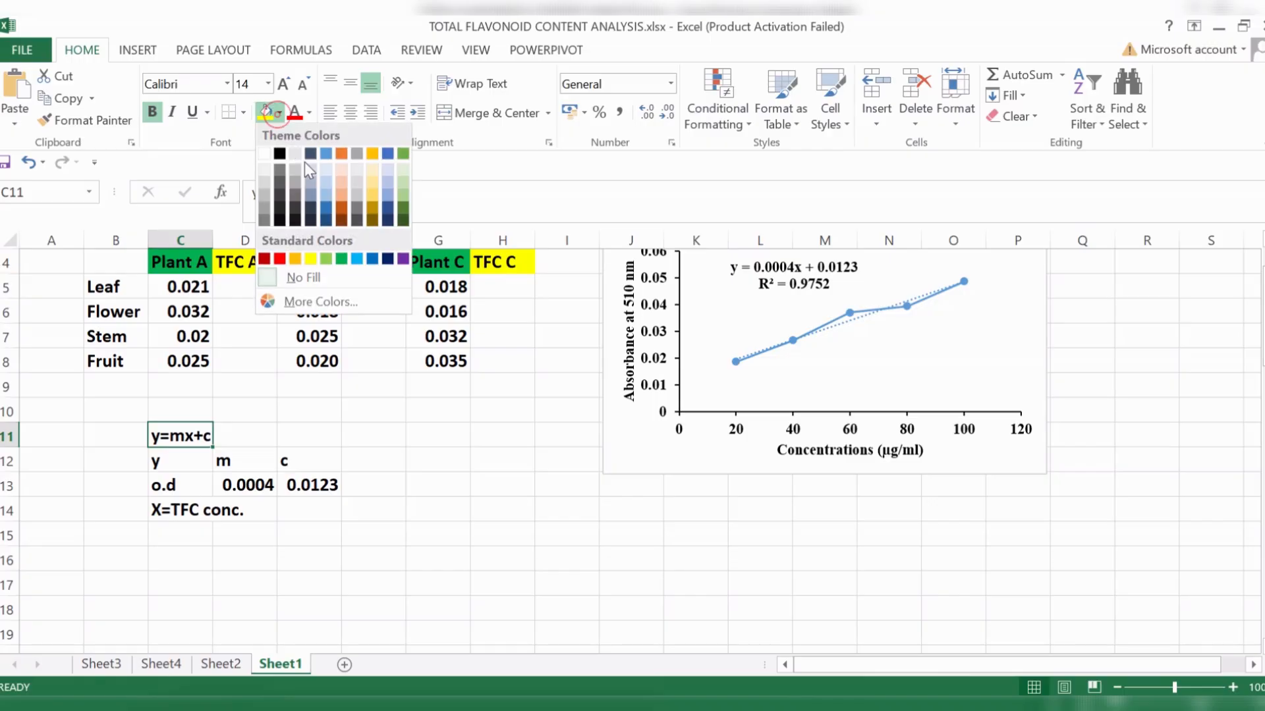
pyautogui.click(322, 255)
pyautogui.press('Down')
pyautogui.press('Down')
pyautogui.press('Down')
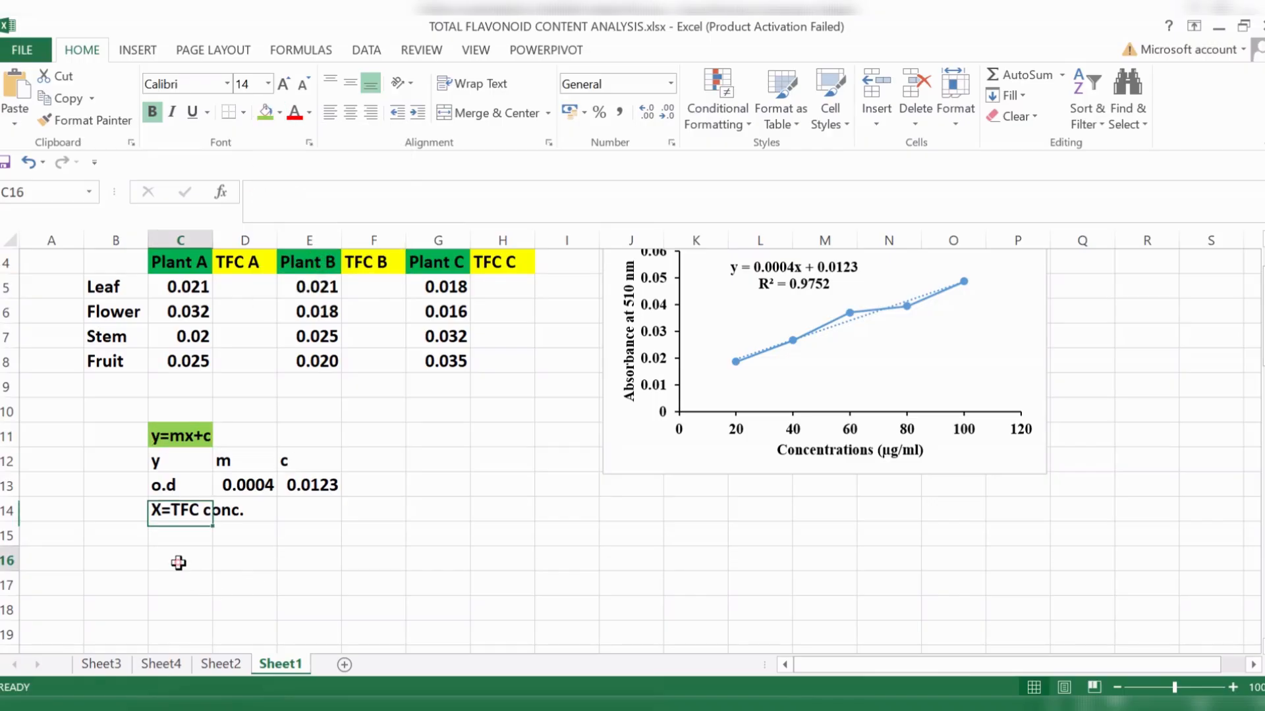
# - Enter the rearranged equation x=(y-c)/m in C16 and shade C16:D16 with the same light green
pyautogui.click(178, 559)
pyautogui.write('x=')
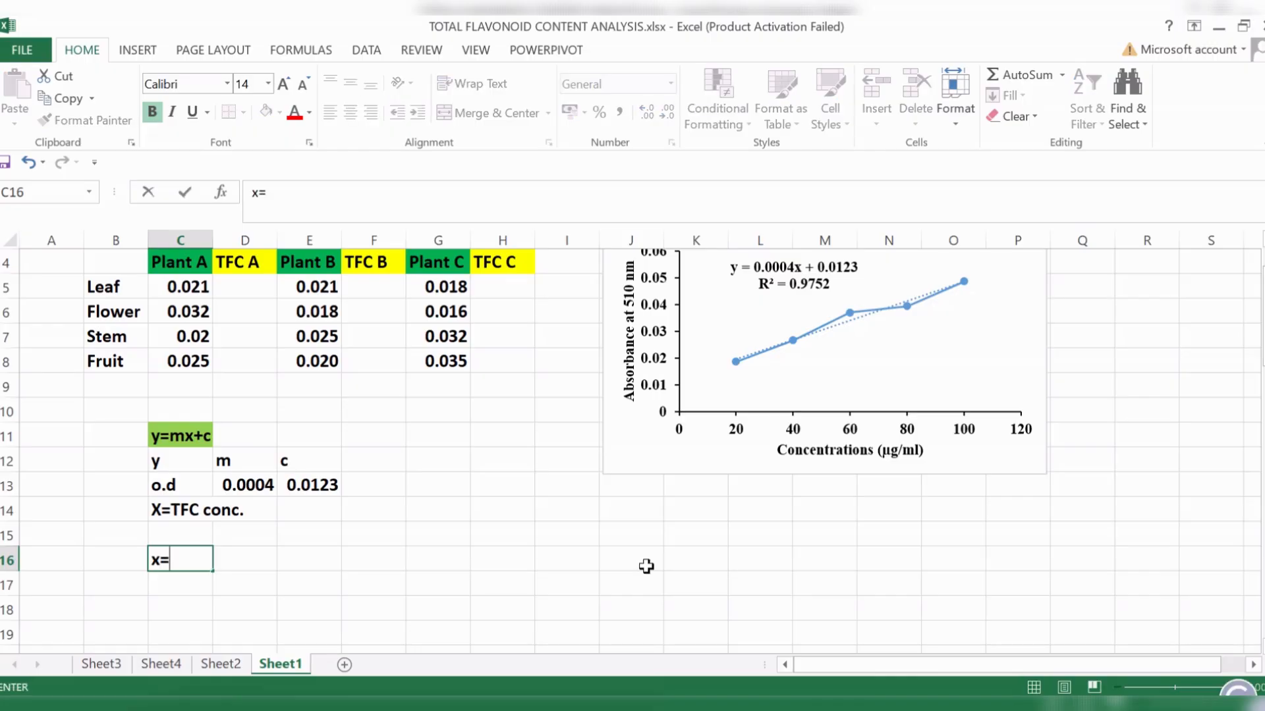
pyautogui.write('(y-c)/')
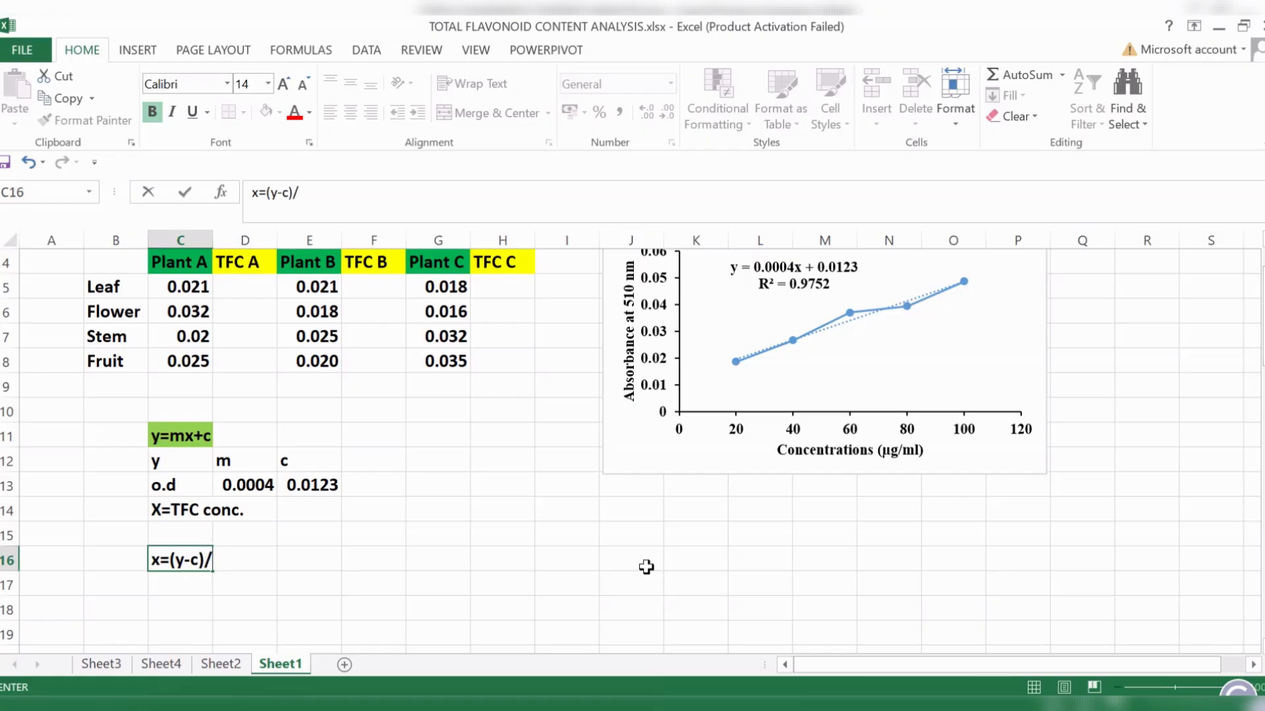
pyautogui.write('m')
pyautogui.click(239, 581)
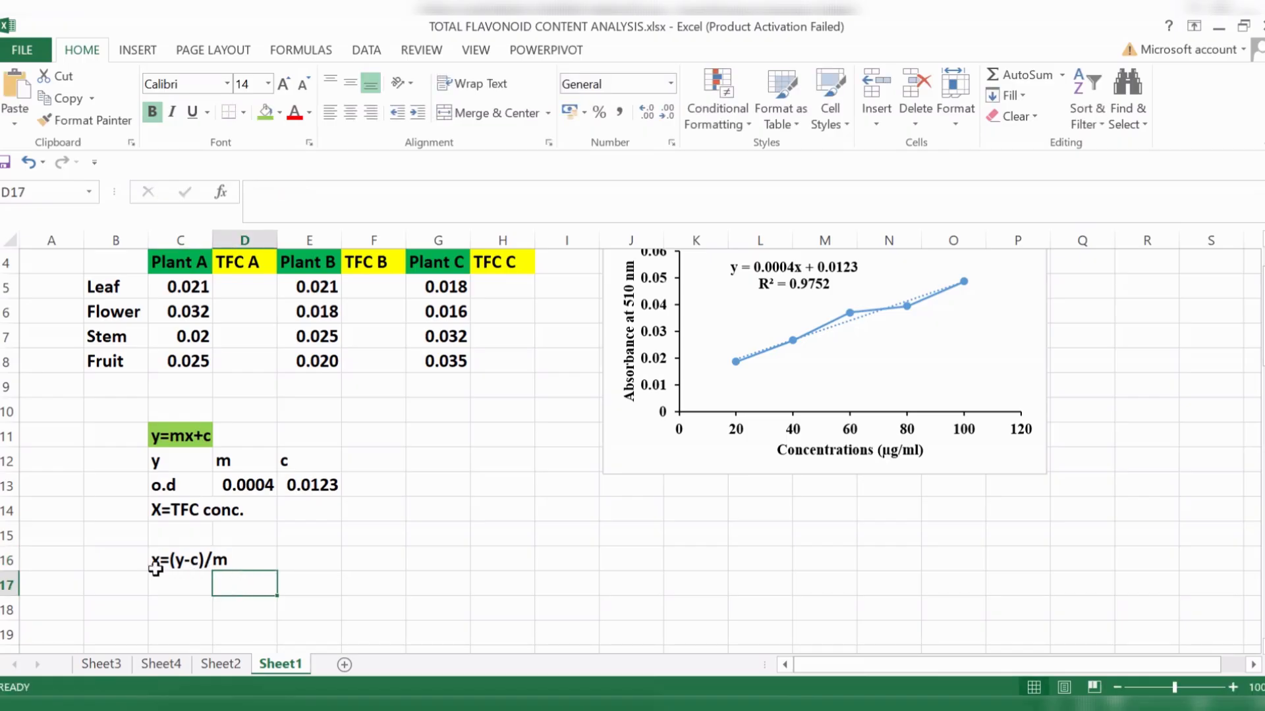
pyautogui.moveTo(155, 568); pyautogui.dragTo(249, 559)
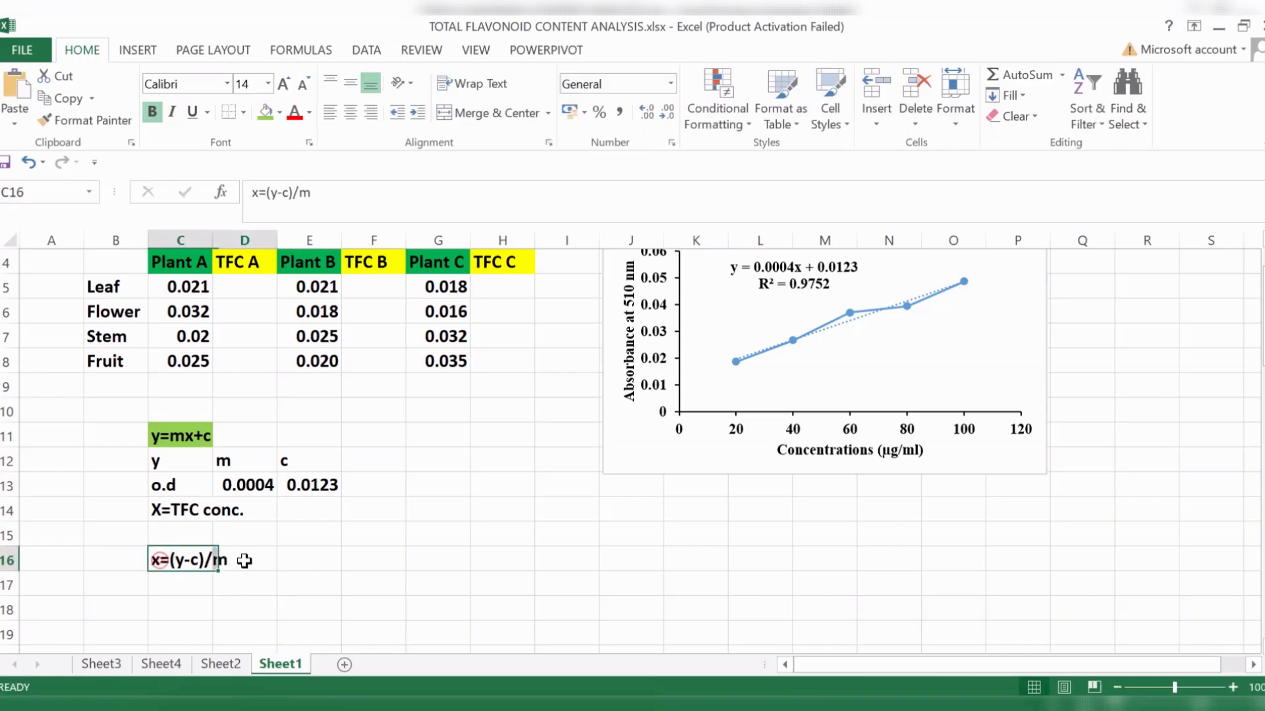
pyautogui.click(266, 112)
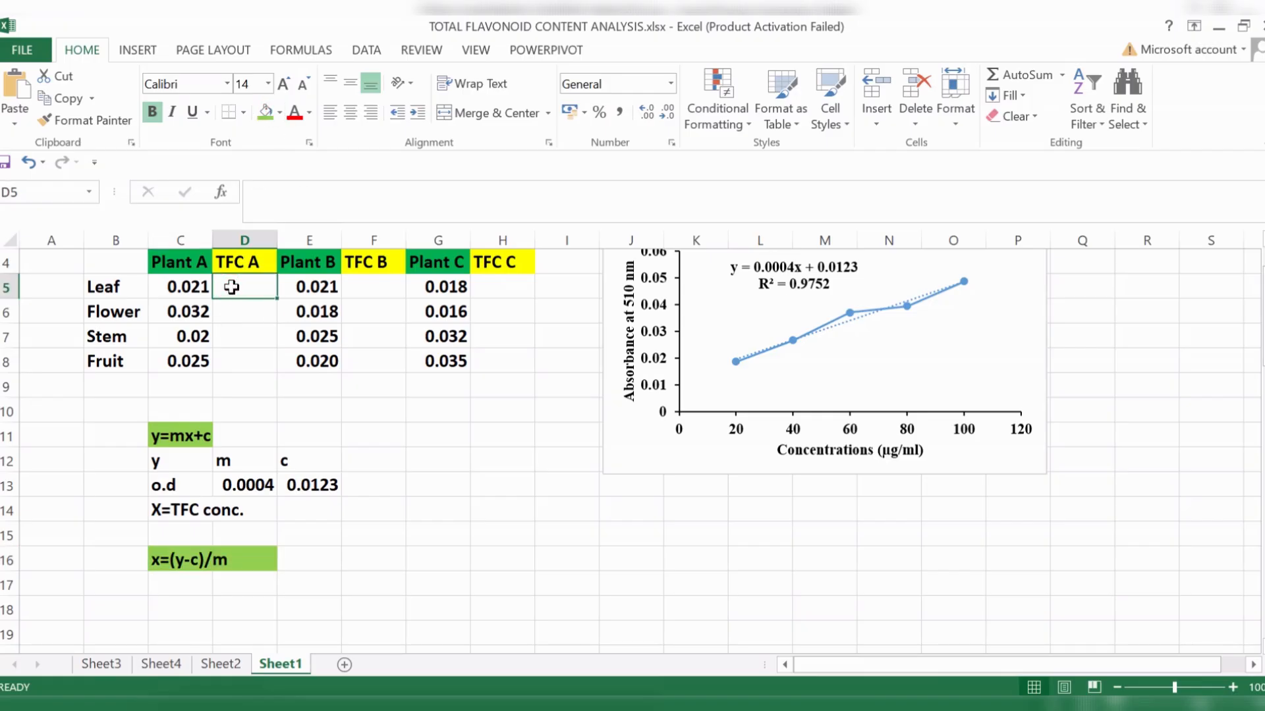
# - Calculate the TFC of Plant A's leaf in D5 with the formula =(C5-E13)/D13
pyautogui.write('=')
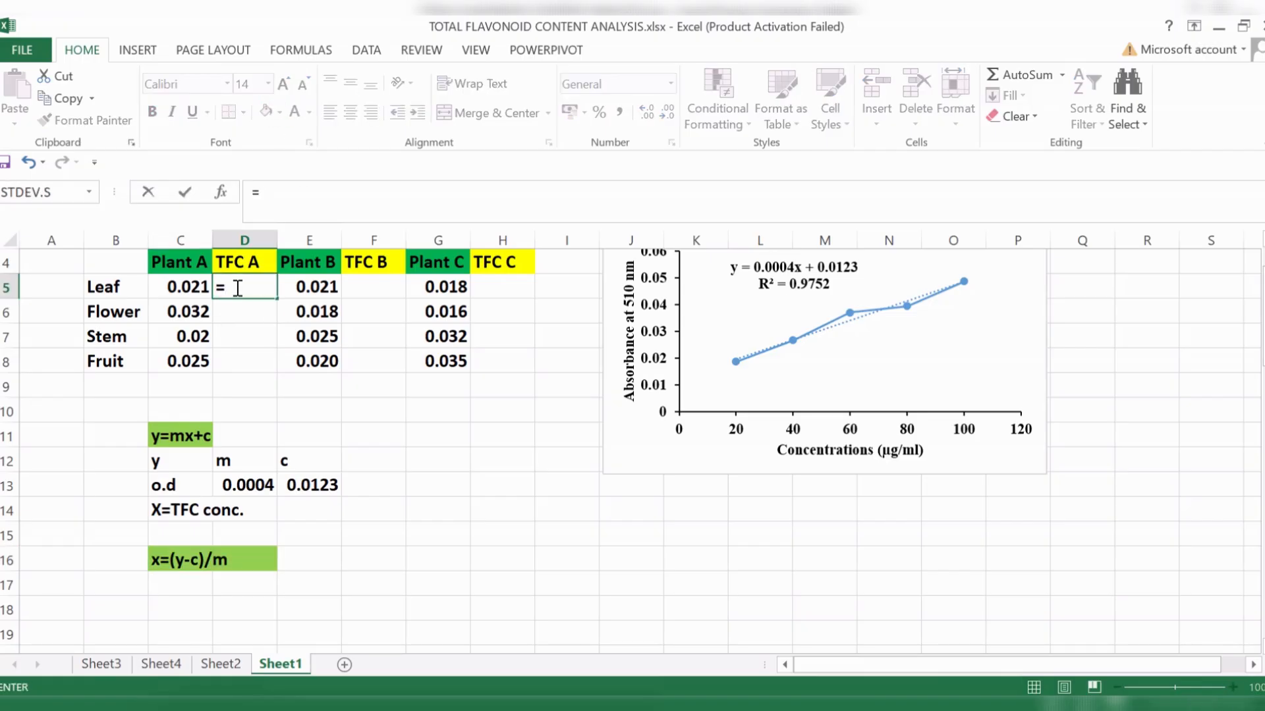
pyautogui.write('(')
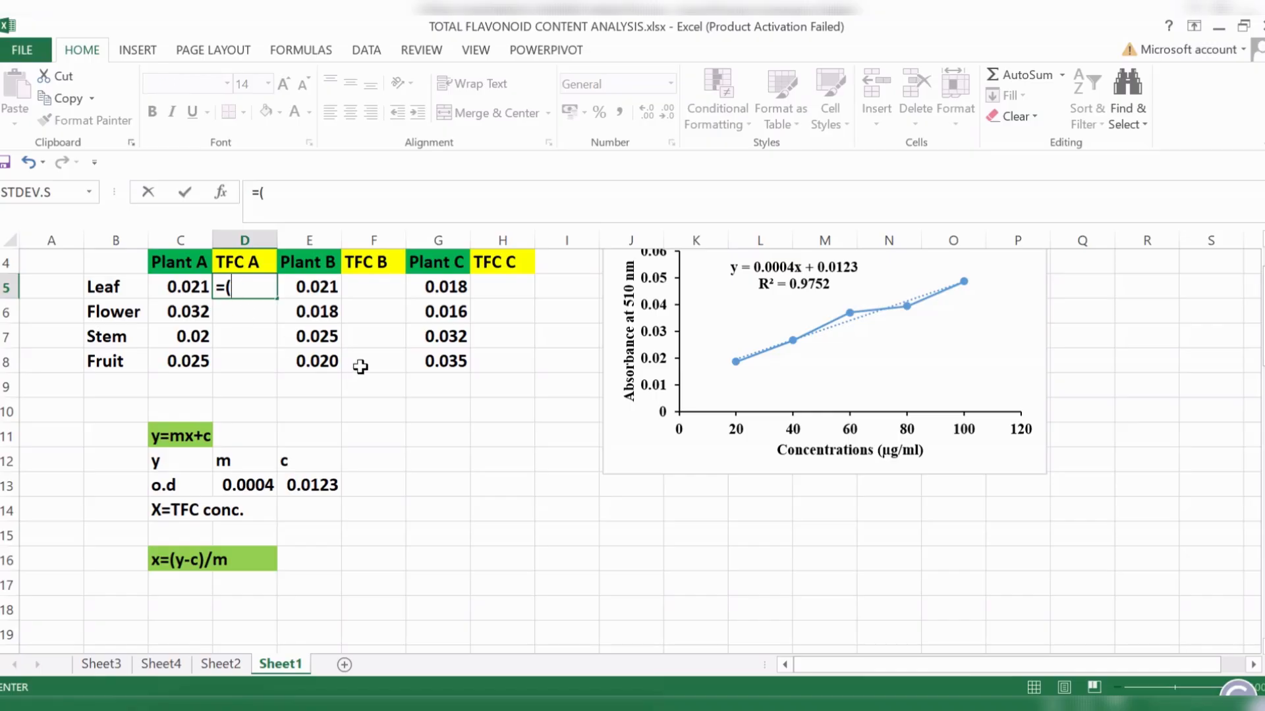
pyautogui.click(191, 287)
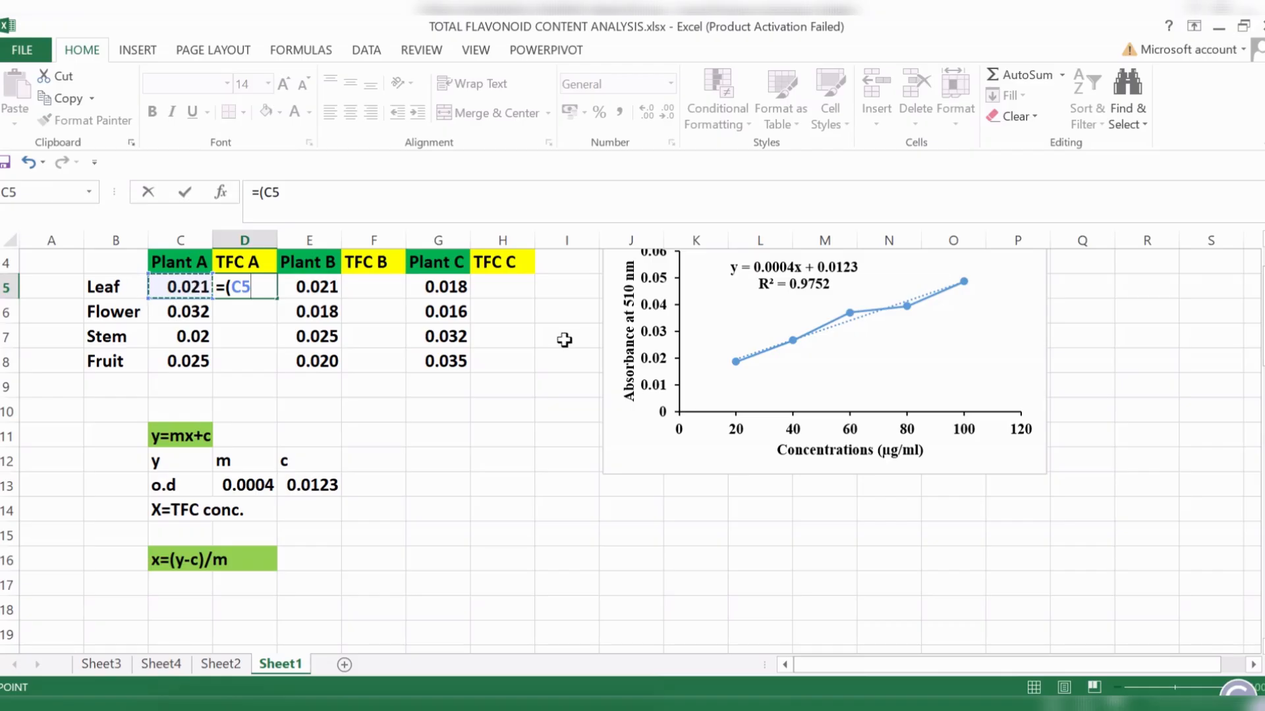
pyautogui.write('-')
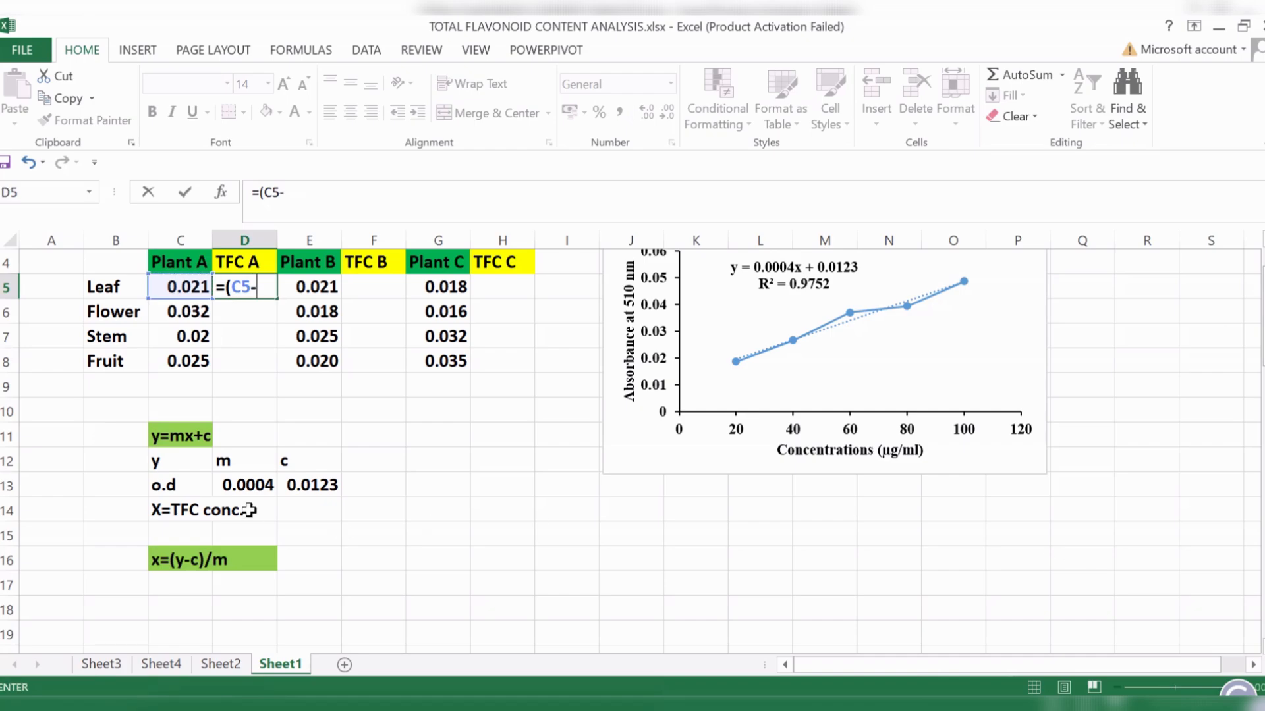
pyautogui.click(307, 485)
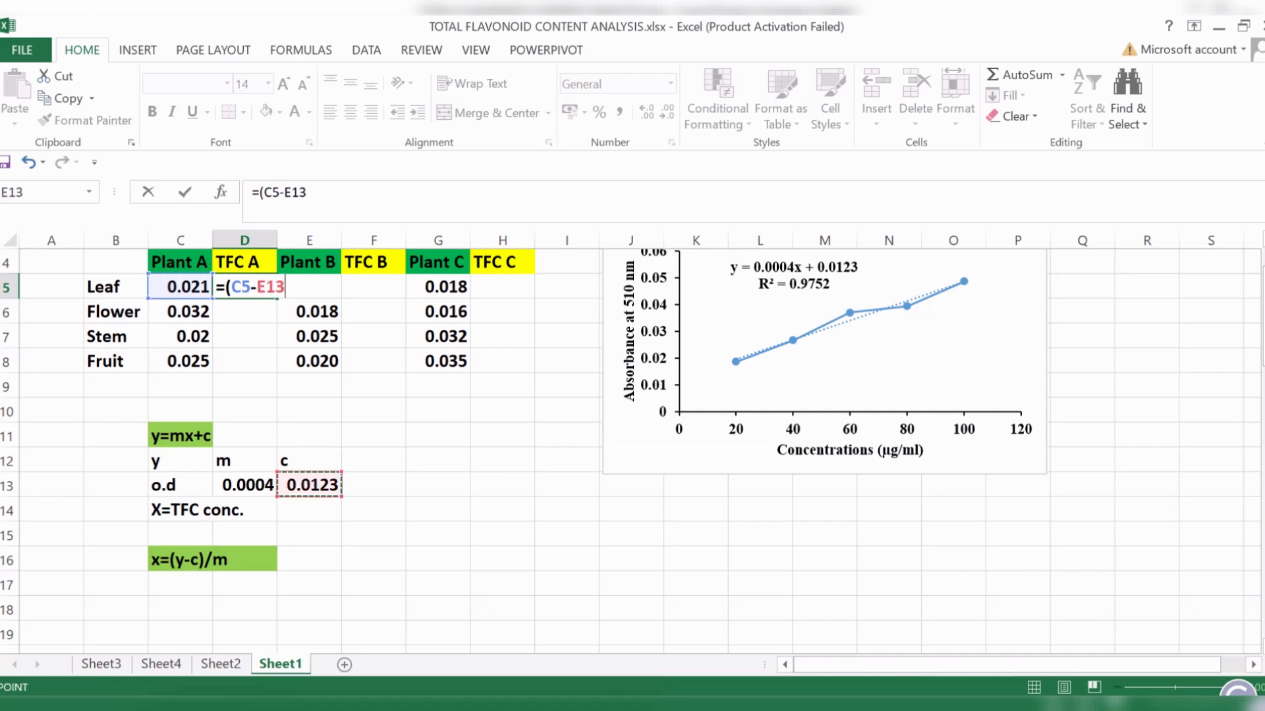
pyautogui.write(')/')
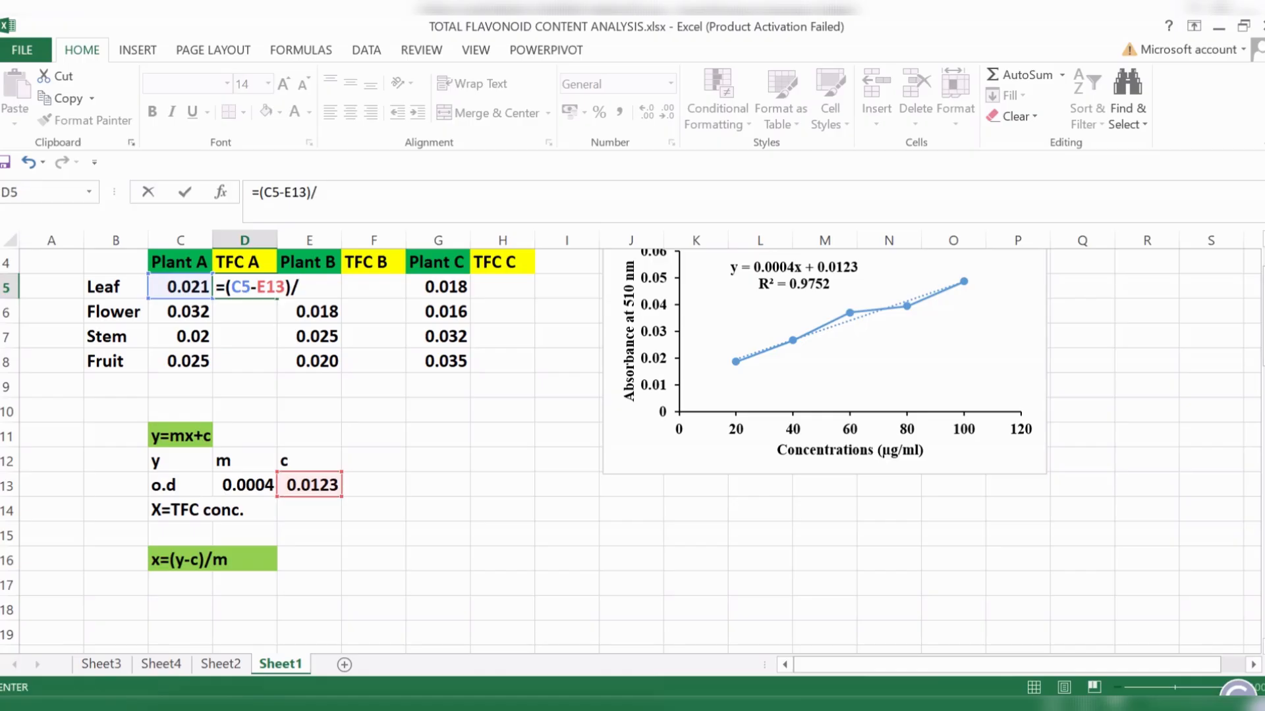
pyautogui.click(245, 485)
pyautogui.press('Return')
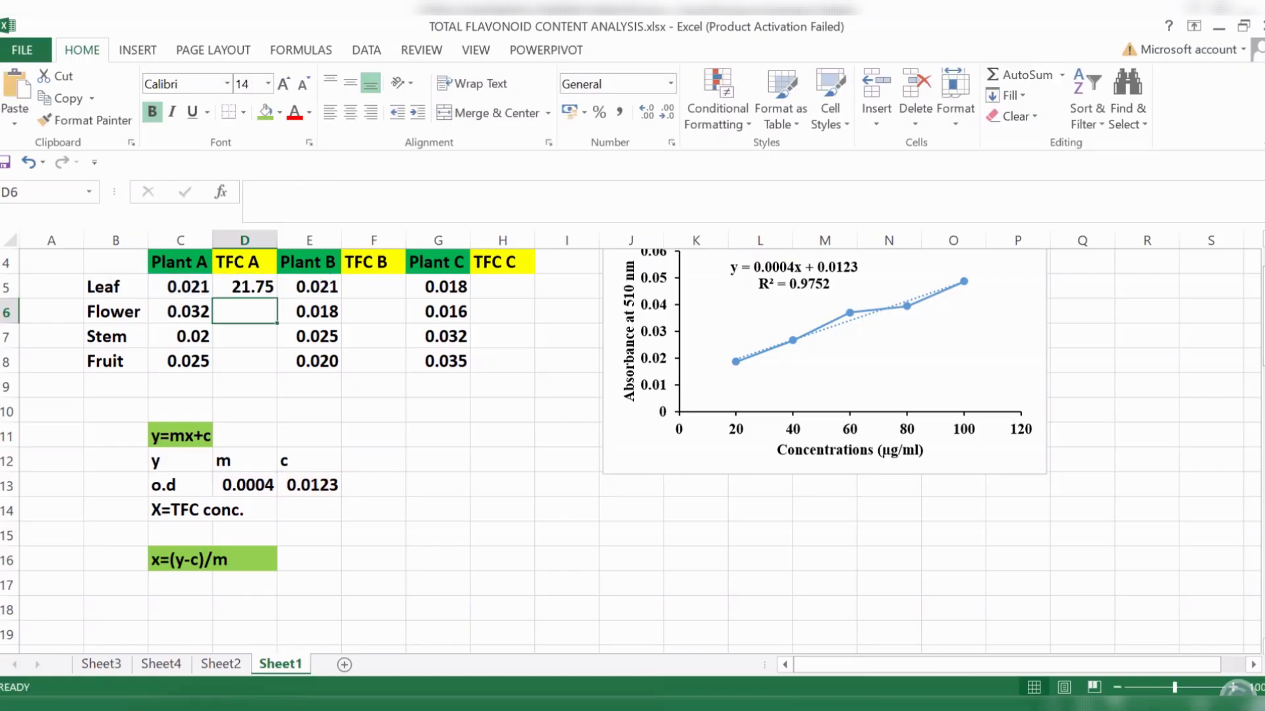
pyautogui.click(253, 287)
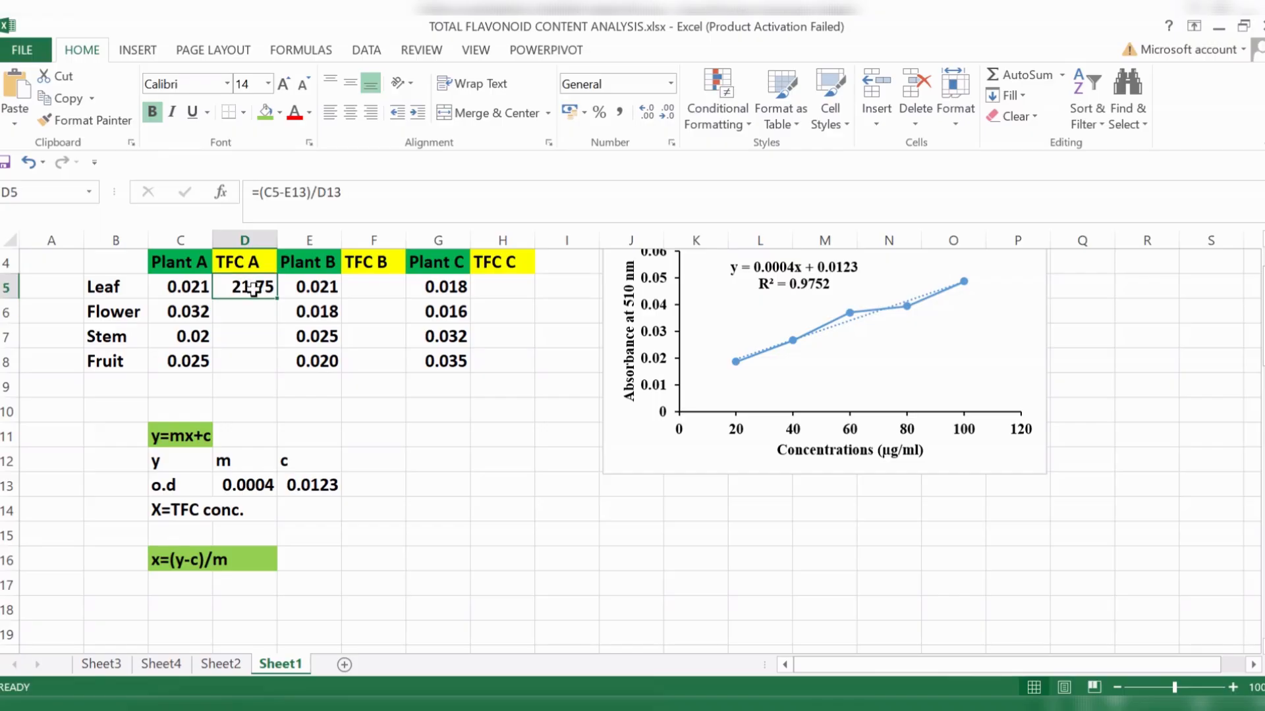
pyautogui.click(125, 290)
pyautogui.click(197, 266)
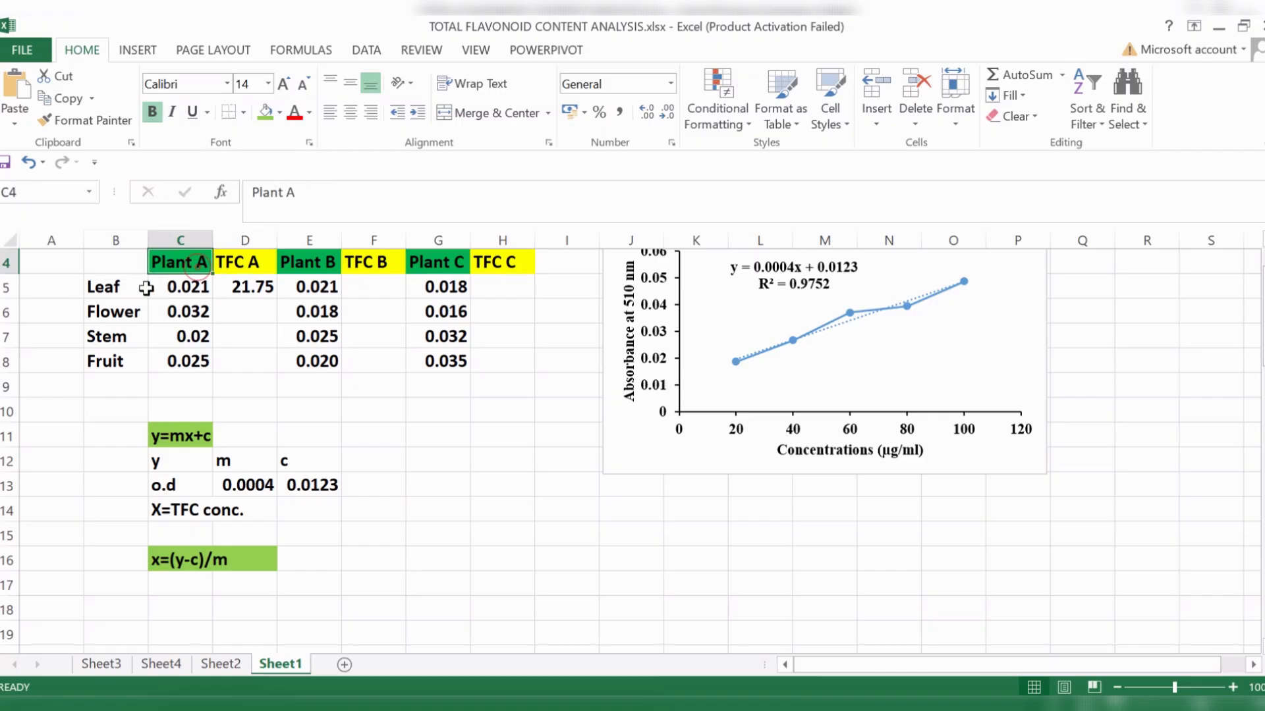
pyautogui.click(141, 290)
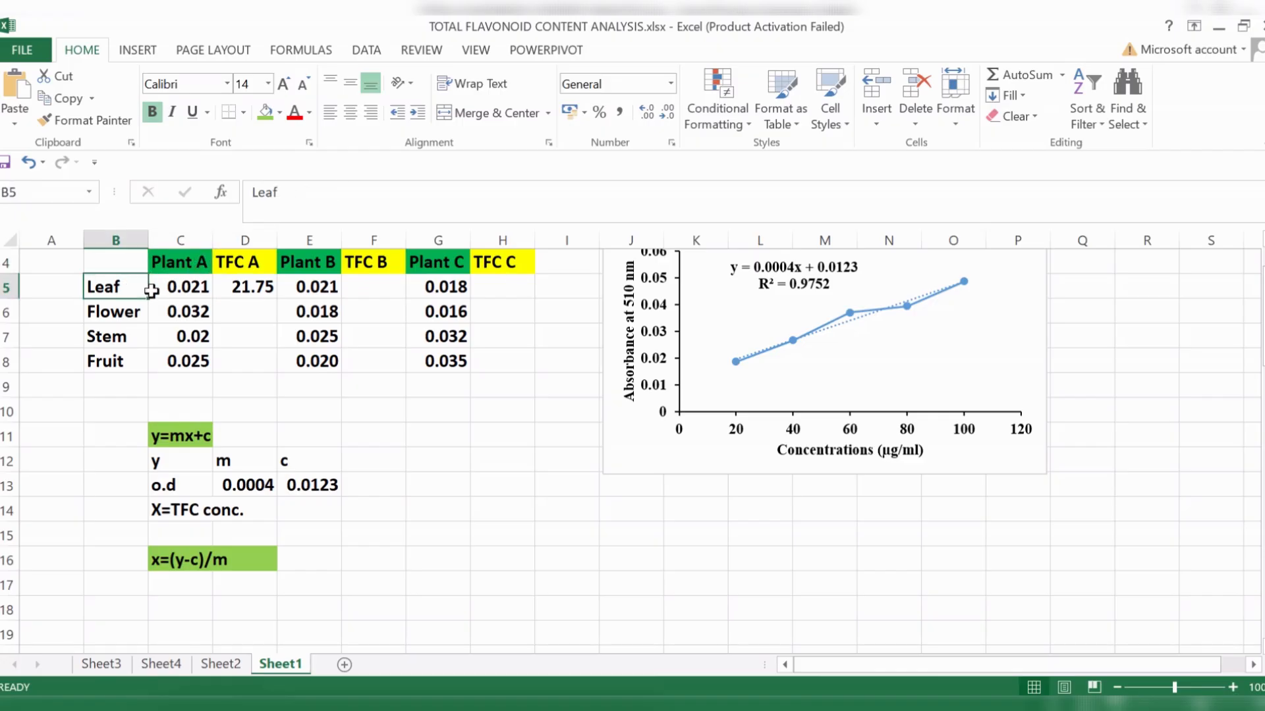
pyautogui.click(267, 297)
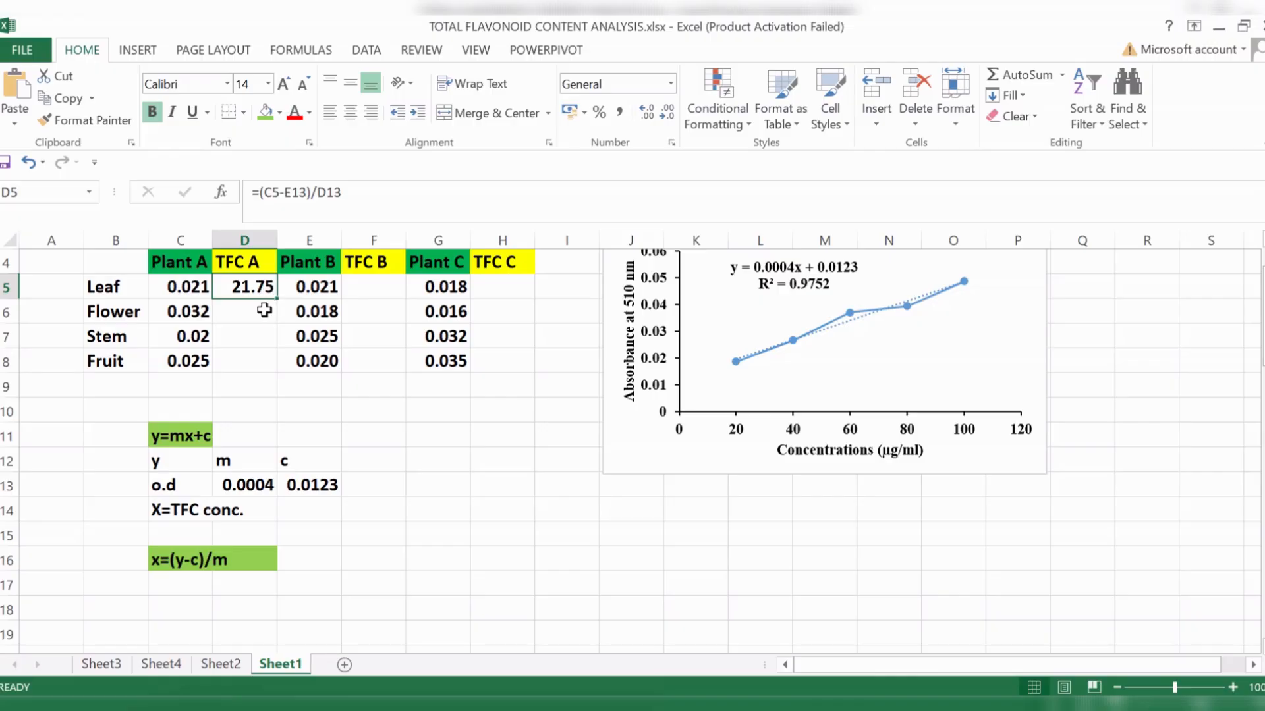
pyautogui.click(264, 310)
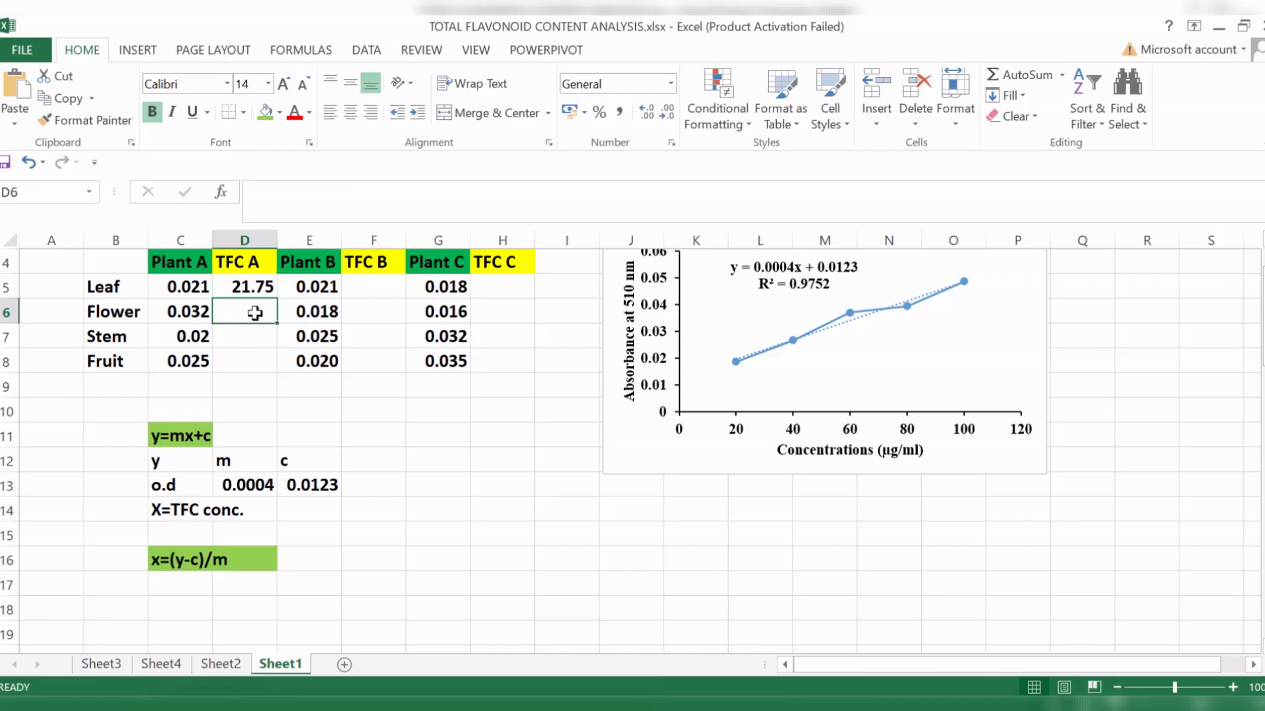
# - Try to copy the leaf TFC formula from D5 down through D8, and undo the fill
pyautogui.click(250, 291)
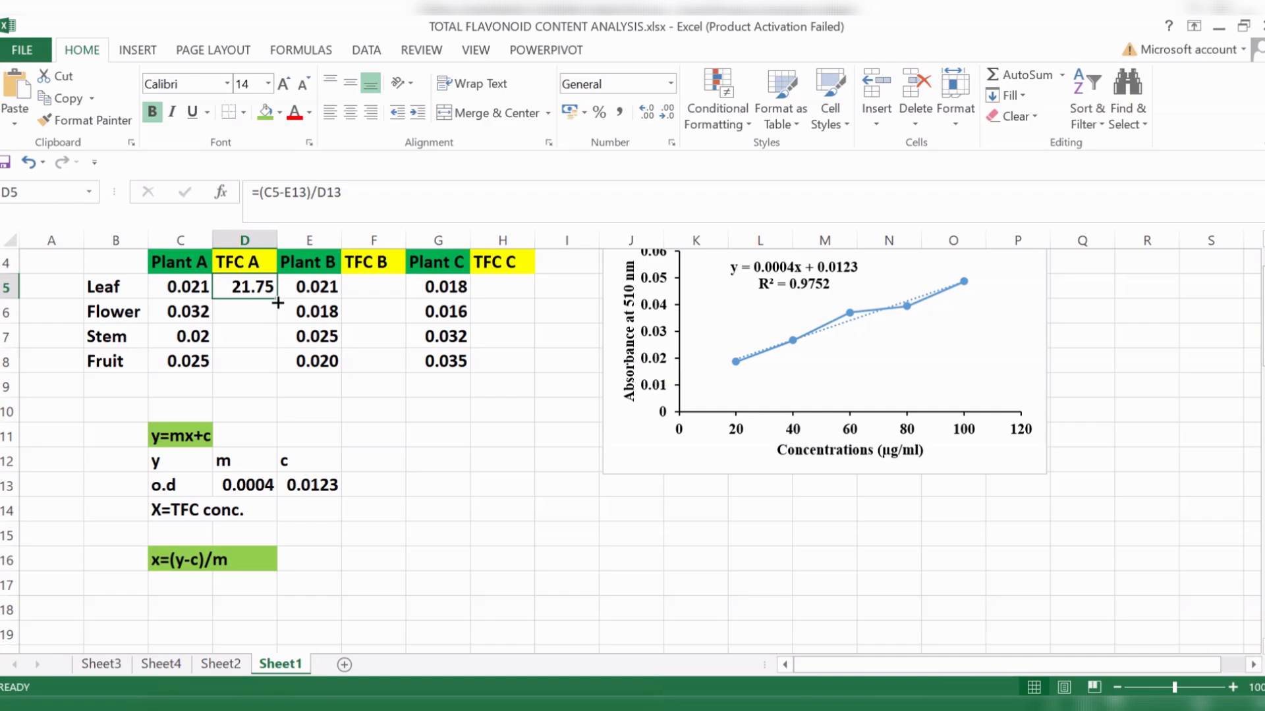
pyautogui.moveTo(277, 302); pyautogui.dragTo(280, 363)
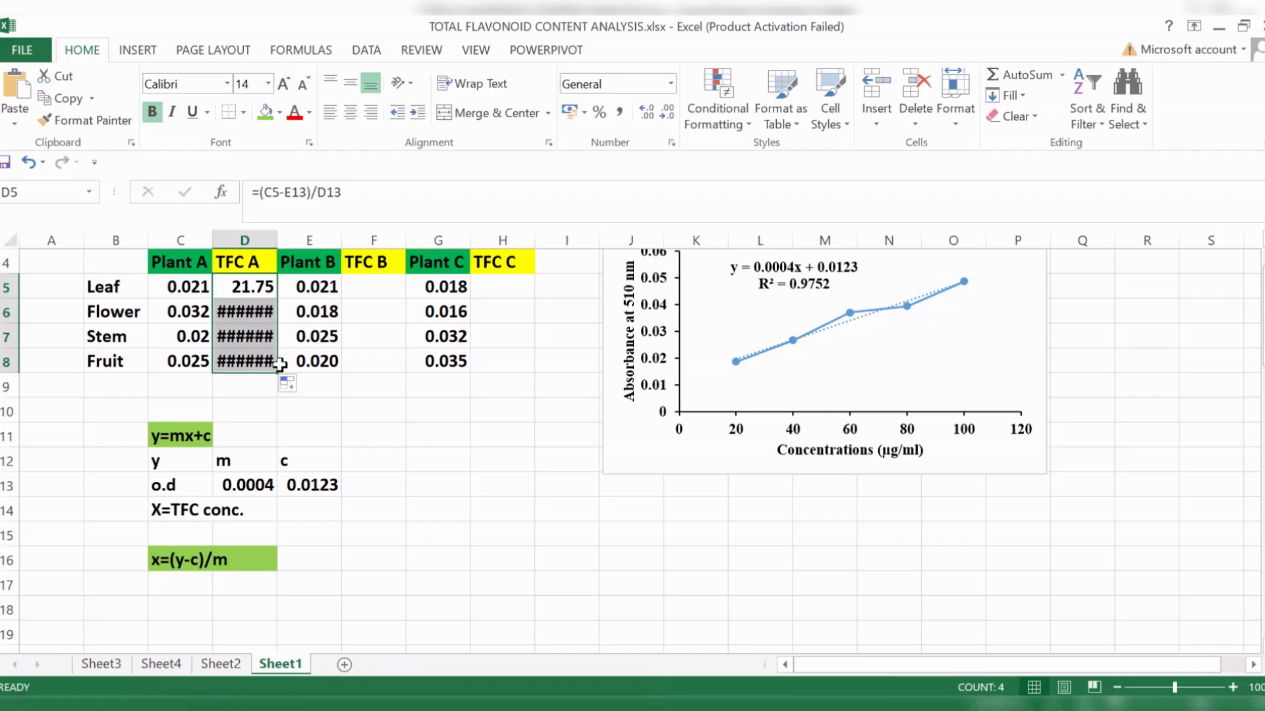
pyautogui.click(26, 162)
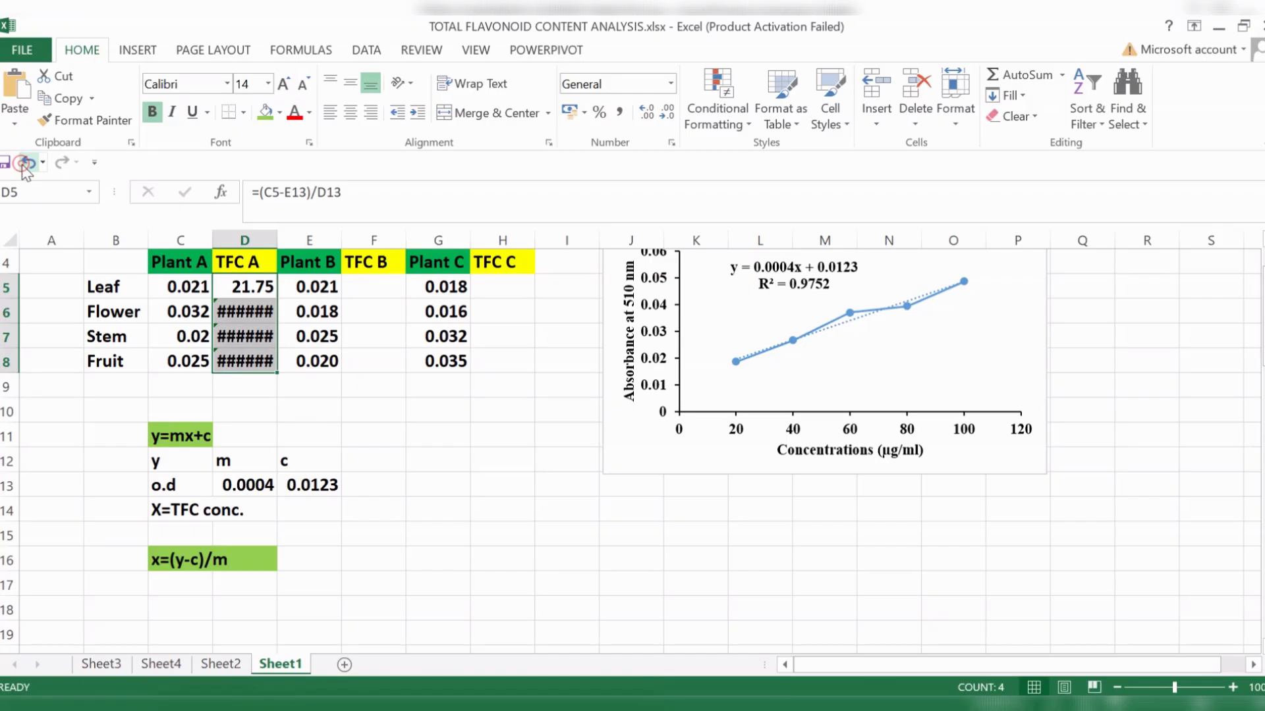
# - Calculate the TFC of Plant A's flower in D6 with the formula =(C6-E13)/D13
pyautogui.click(254, 303)
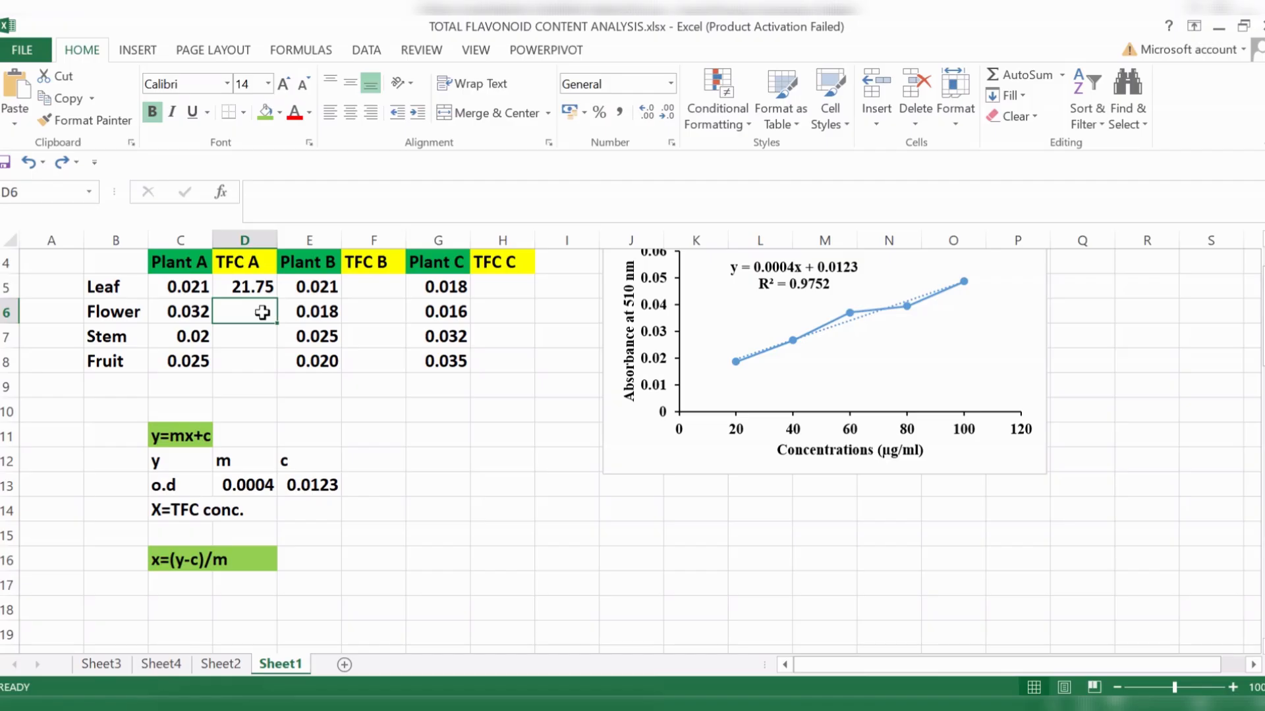
pyautogui.write('=')
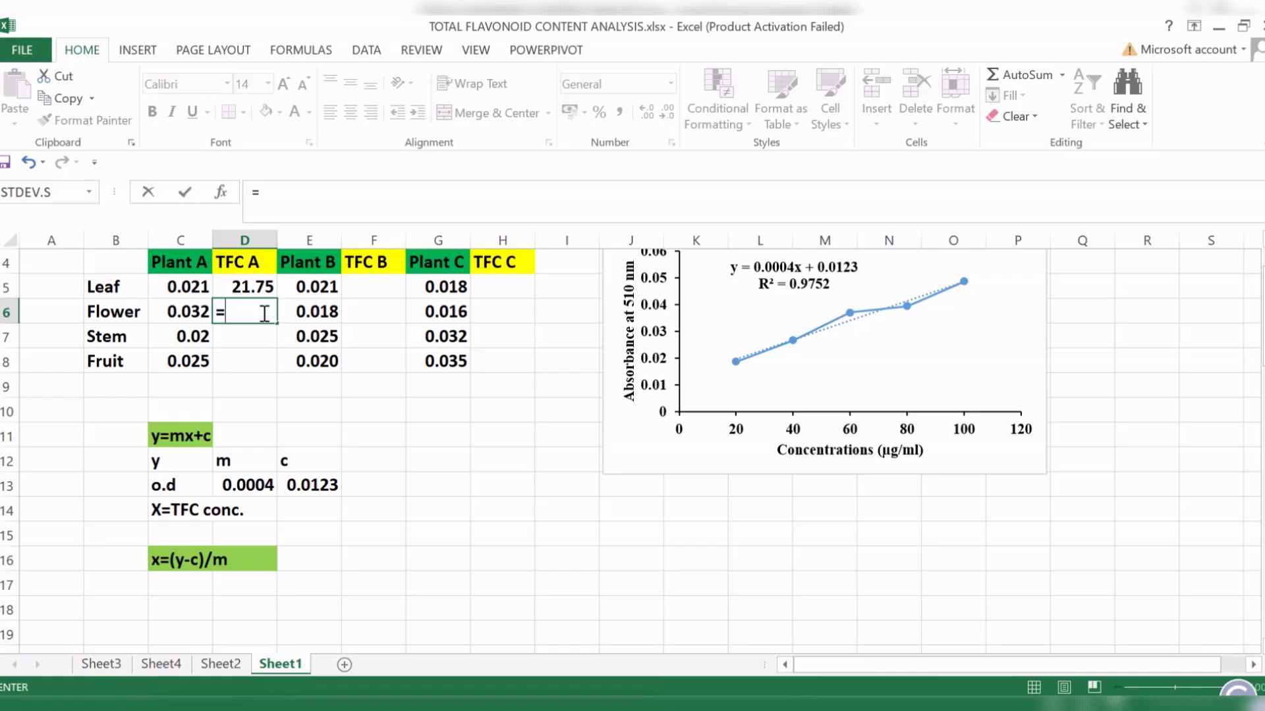
pyautogui.write('(')
pyautogui.click(200, 311)
pyautogui.write('-')
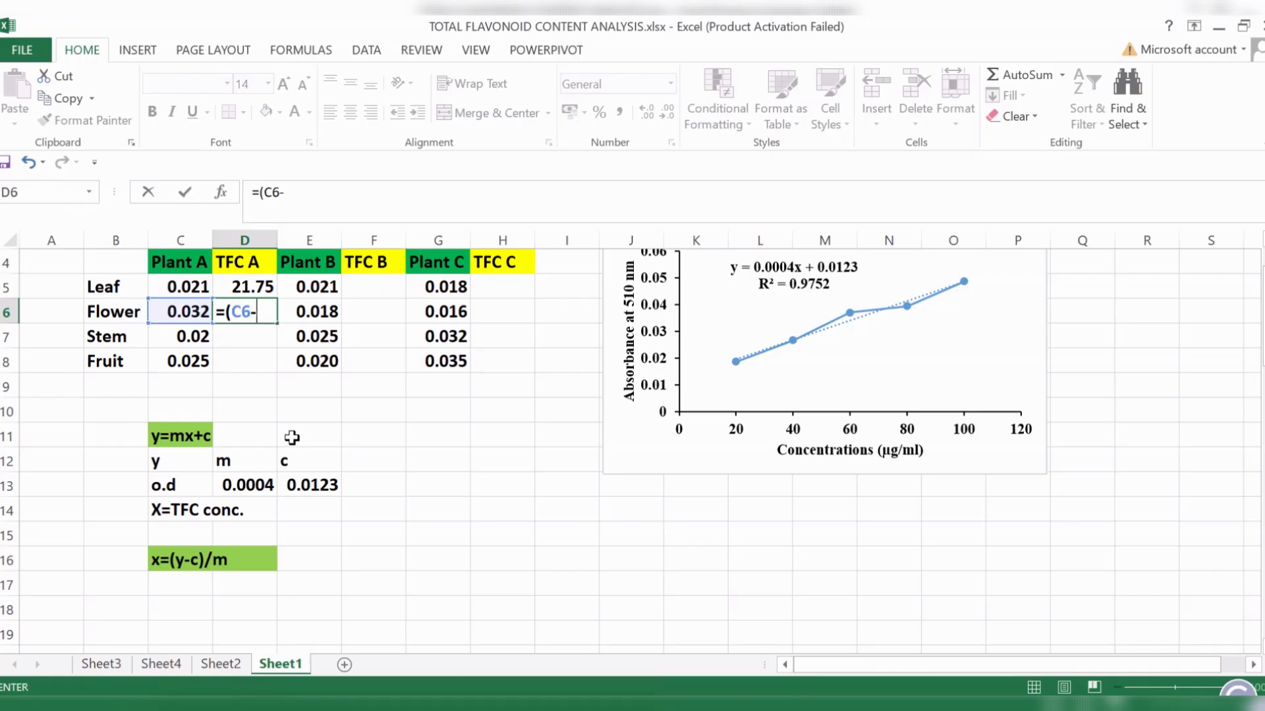
pyautogui.click(321, 487)
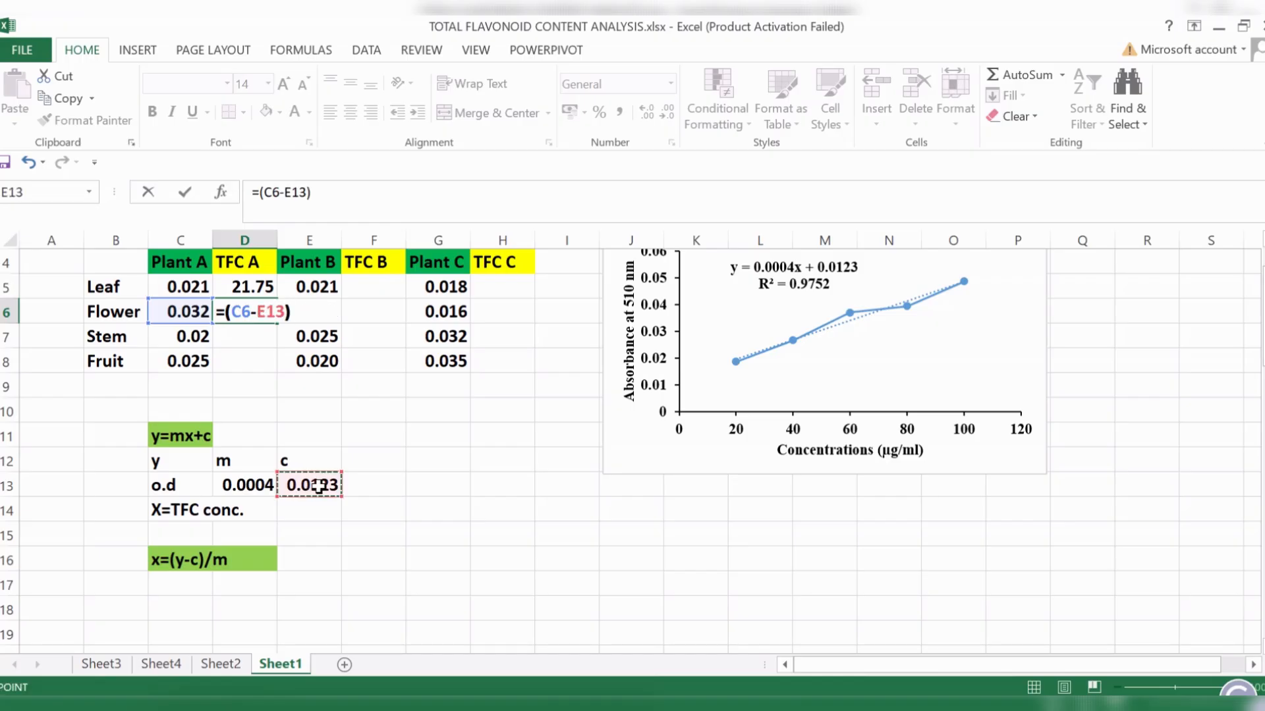
pyautogui.write(')/')
pyautogui.click(253, 484)
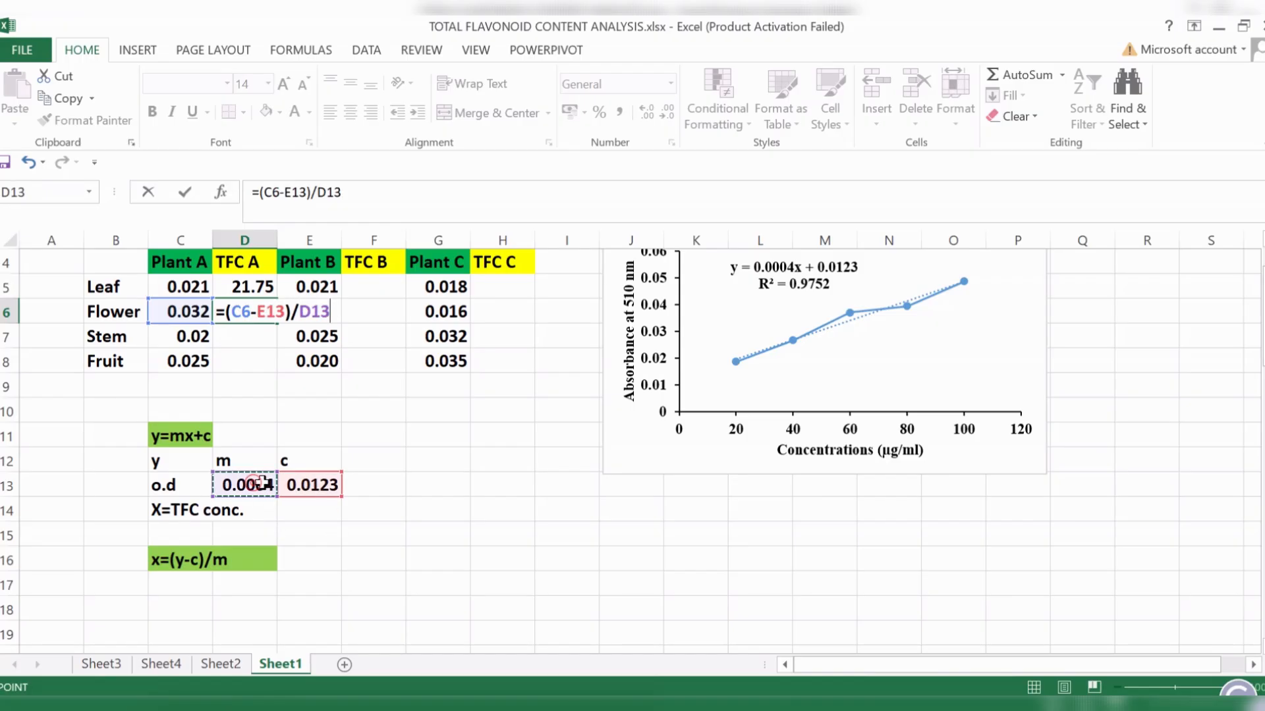
pyautogui.press('Return')
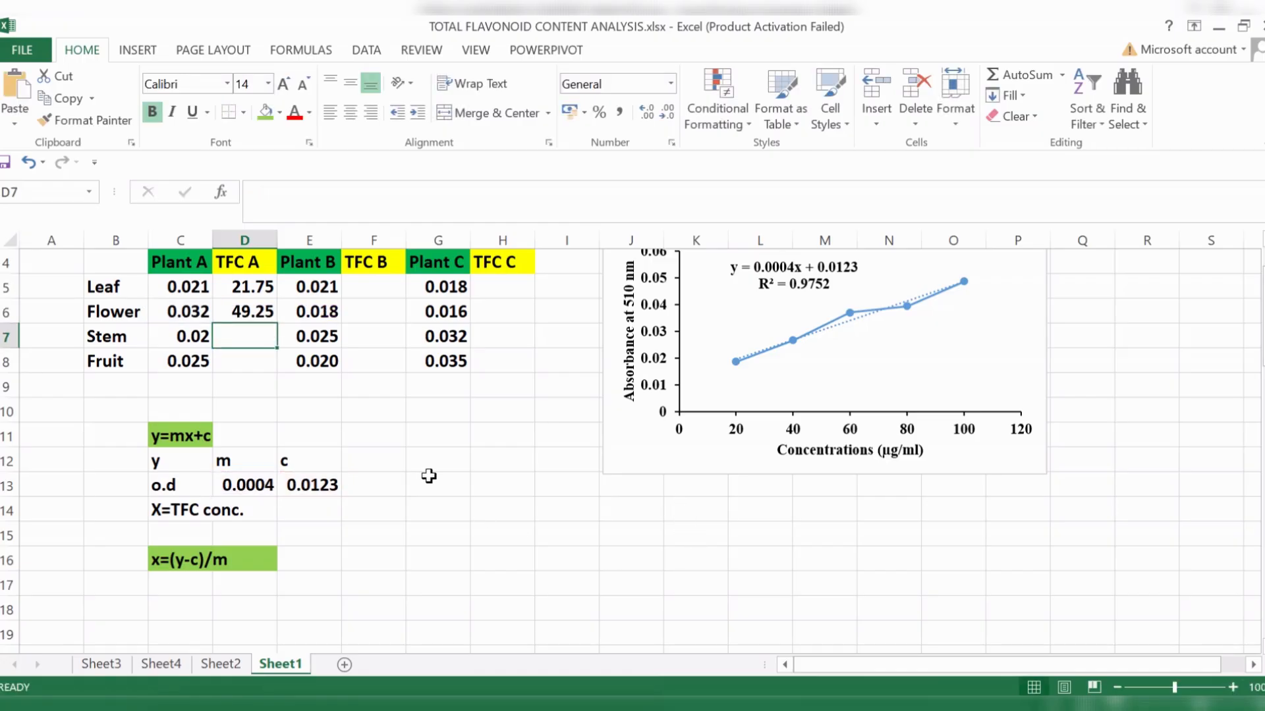
# - Calculate the TFC of Plant A's stem in D7 with the formula =(C7-E13)/D13
pyautogui.write('=')
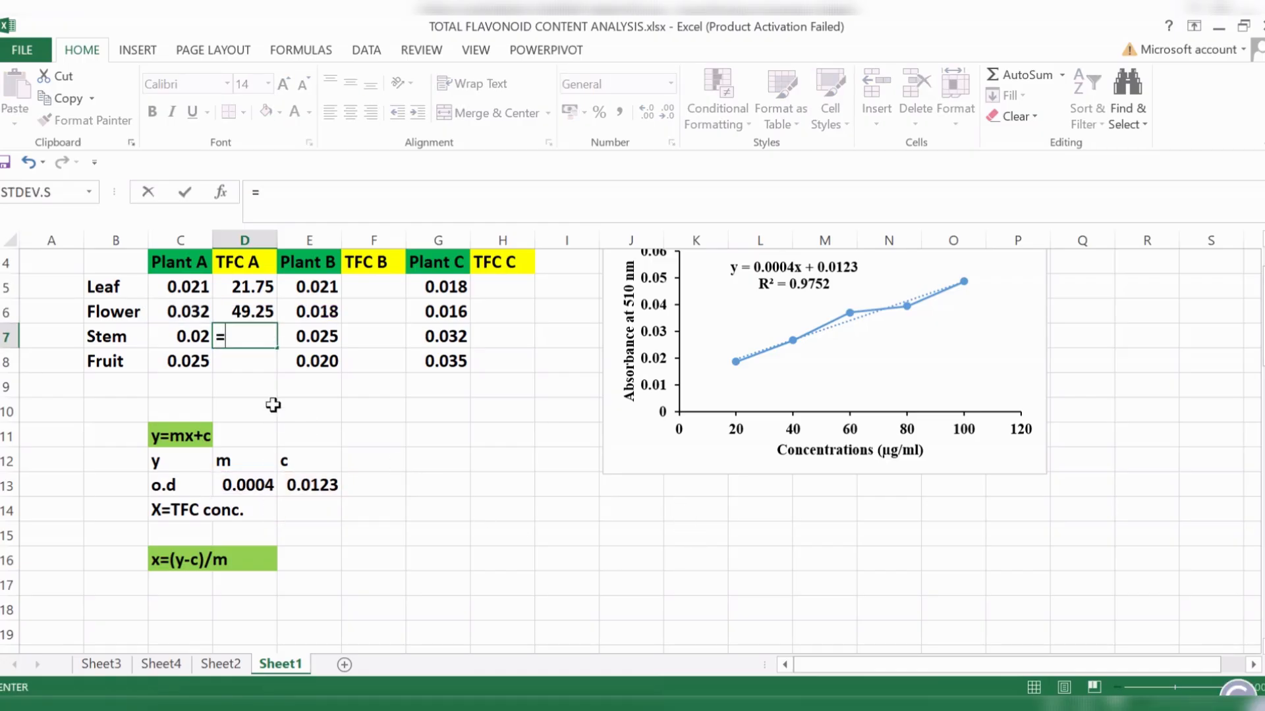
pyautogui.write('(')
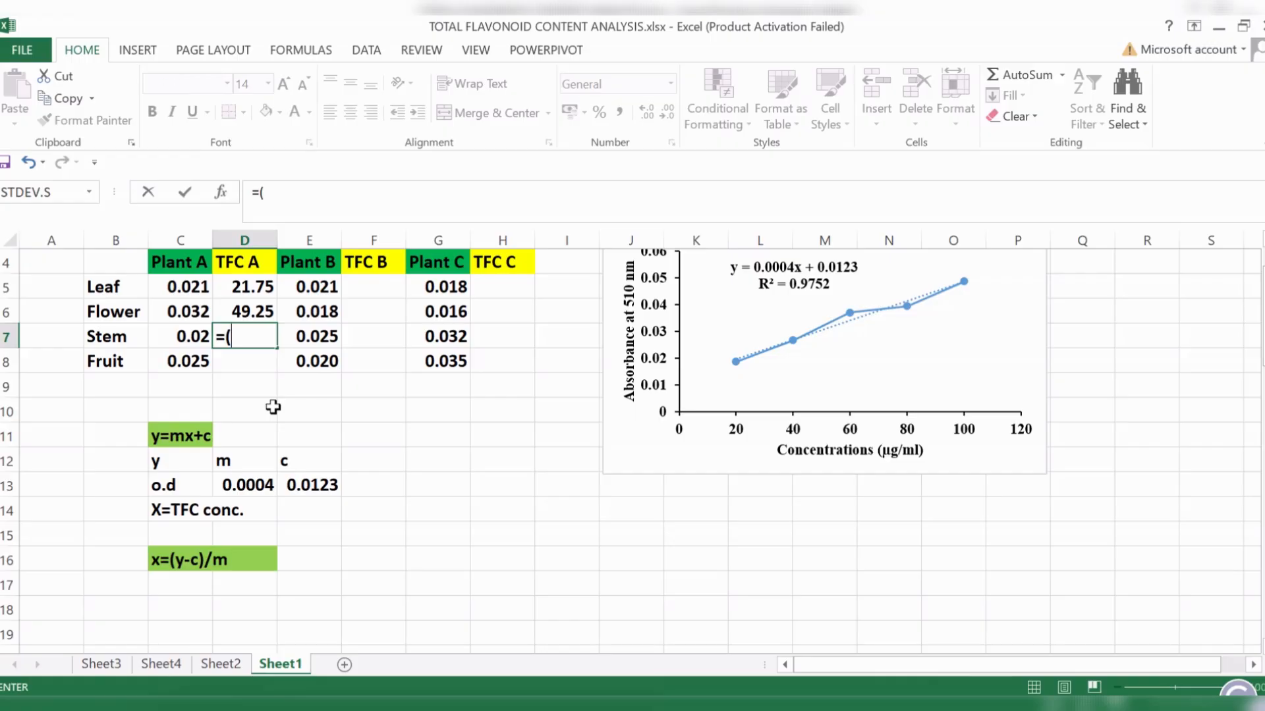
pyautogui.click(179, 336)
pyautogui.write('-')
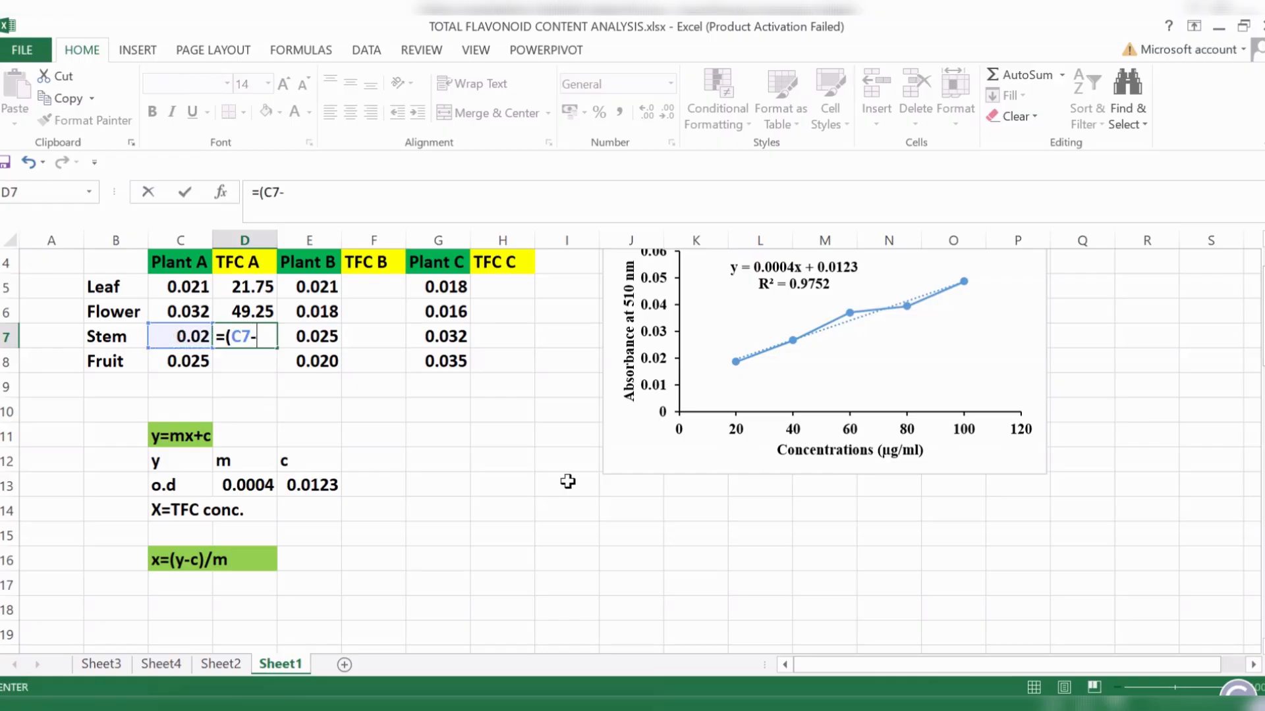
pyautogui.click(319, 486)
pyautogui.write(')/')
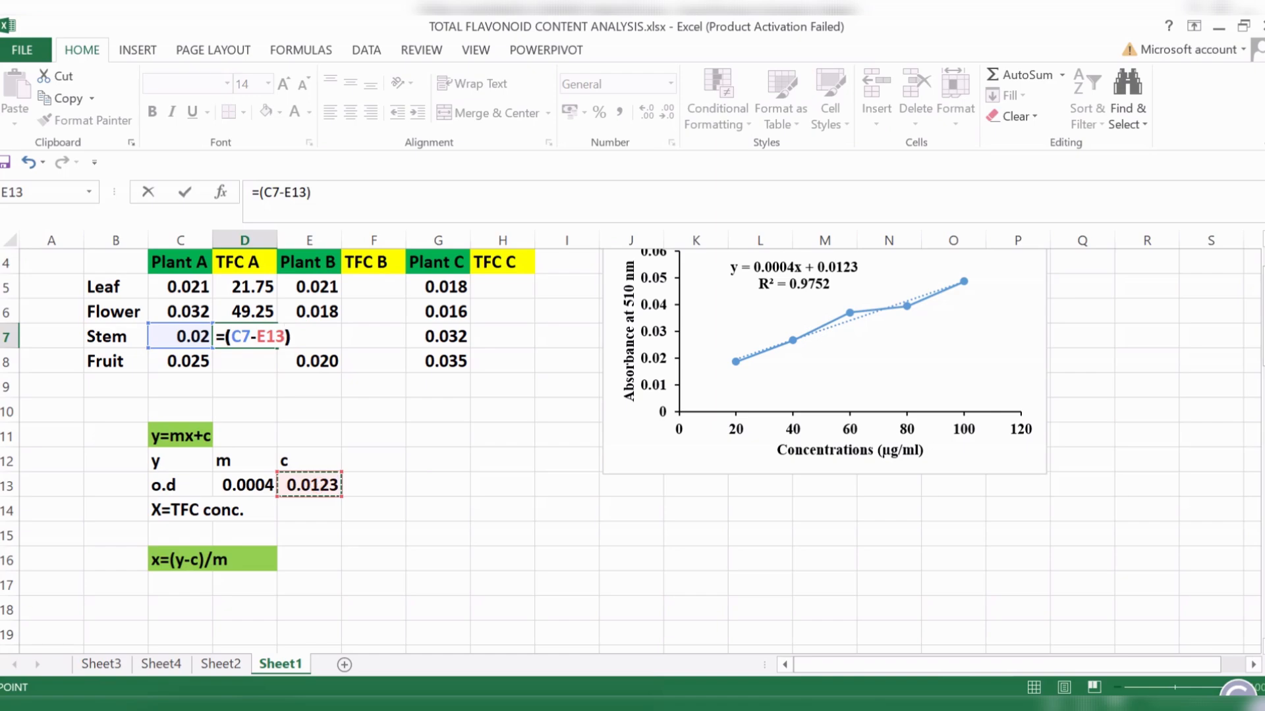
pyautogui.write('m')
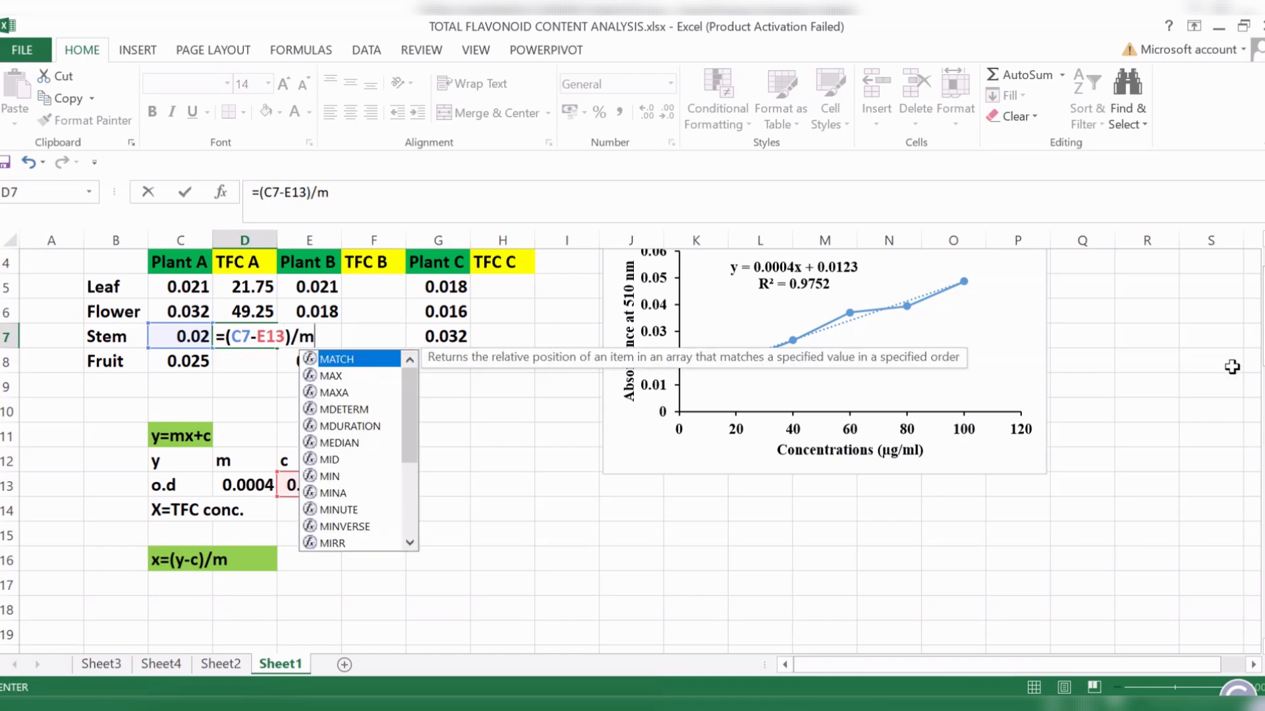
pyautogui.press('BackSpace')
pyautogui.click(240, 485)
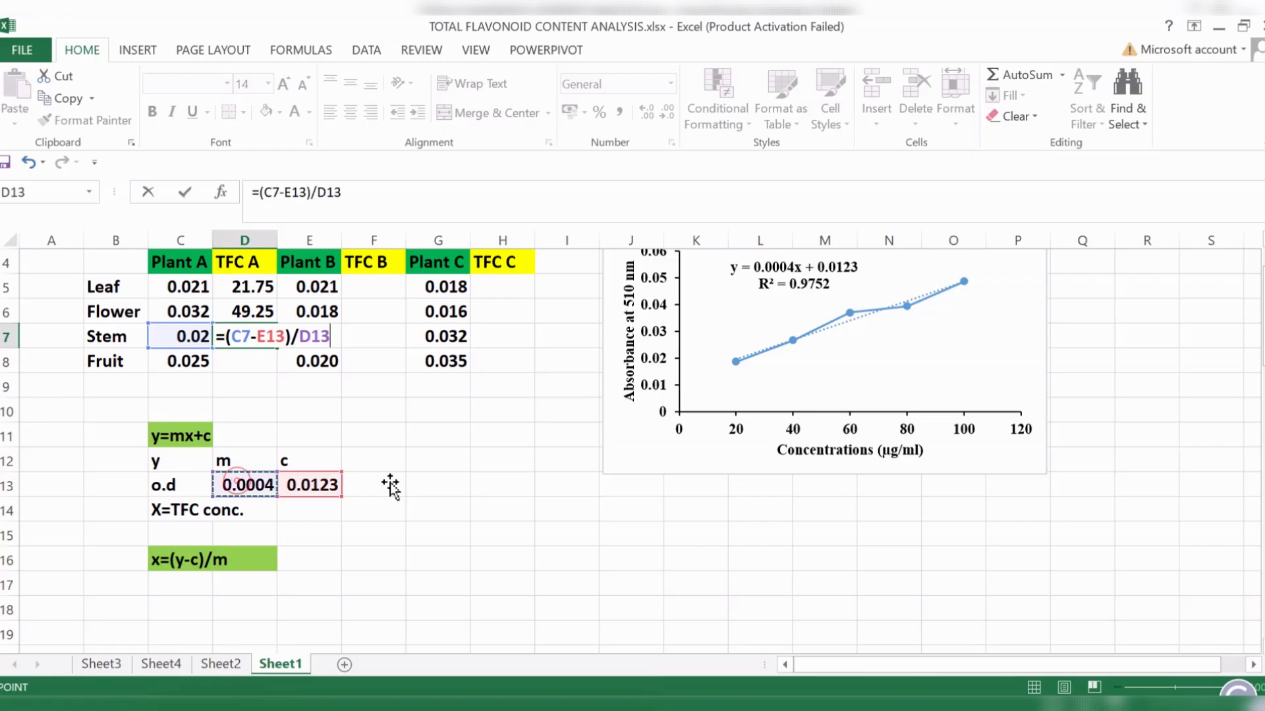
pyautogui.press('Return')
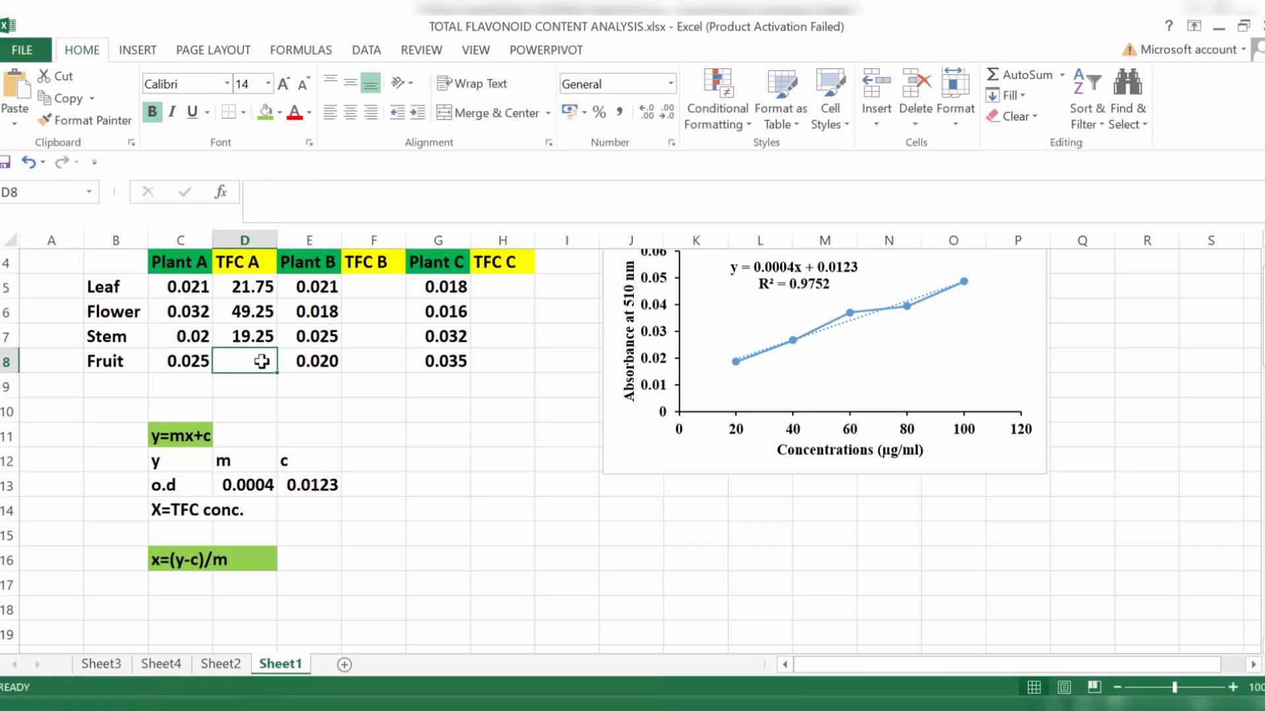
# - Calculate the TFC of Plant A's fruit in D8 with the formula =(C8-E13)/D13
pyautogui.write('=(')
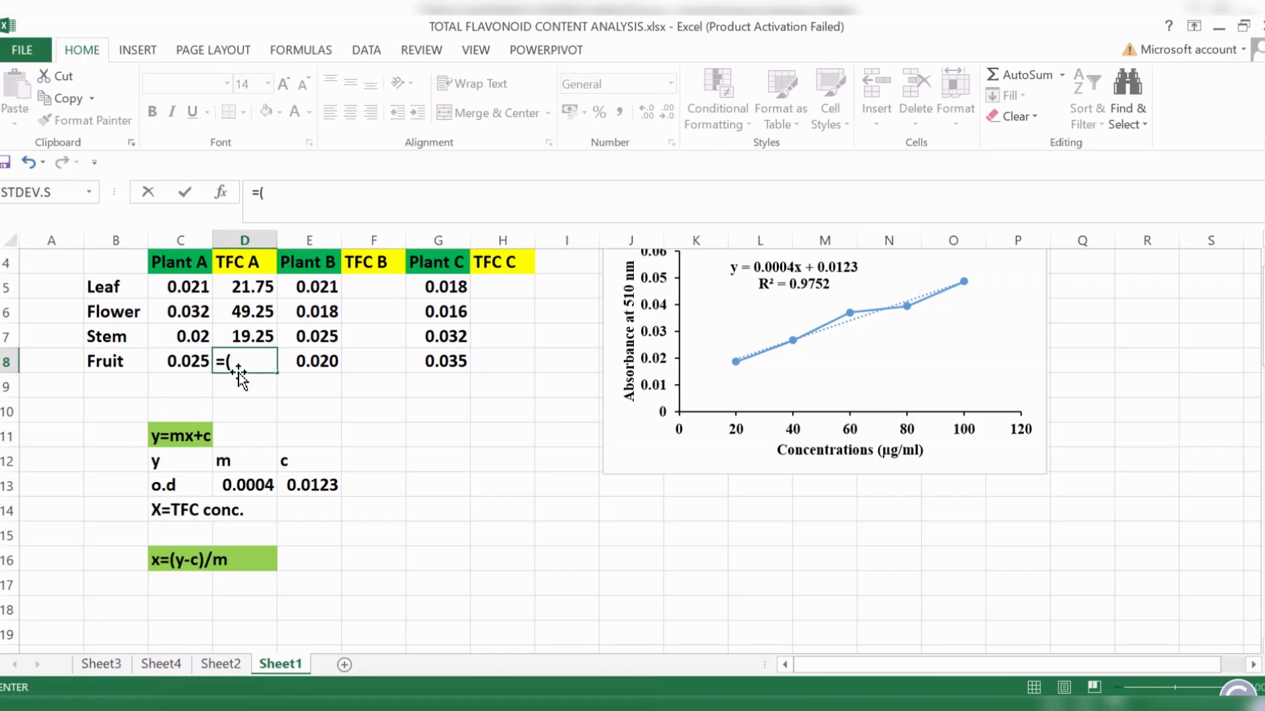
pyautogui.click(175, 362)
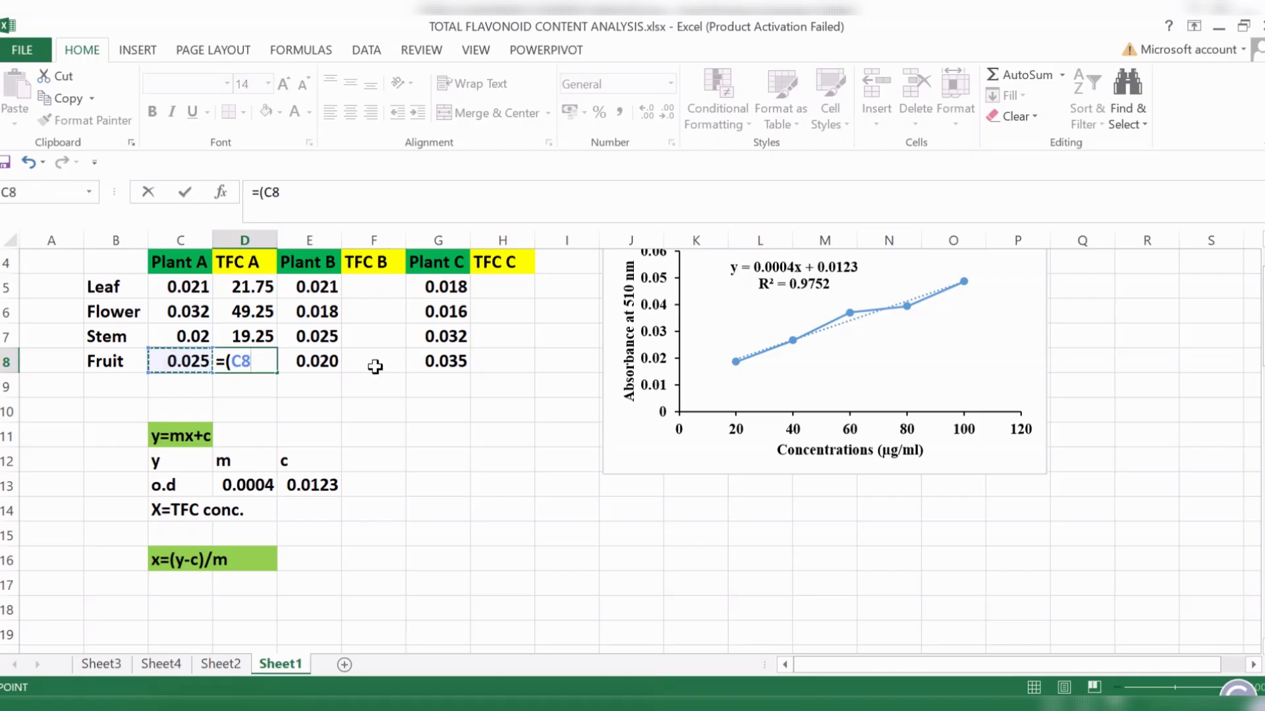
pyautogui.write('-')
pyautogui.click(309, 481)
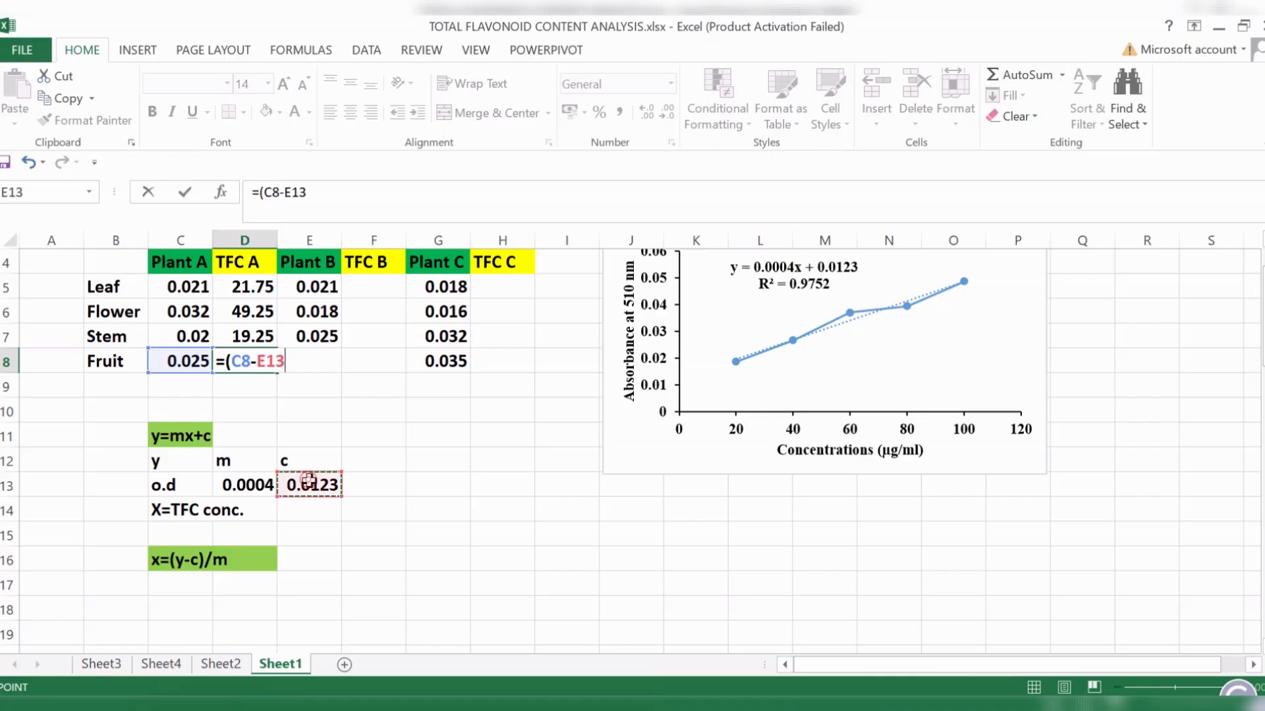
pyautogui.write(')/')
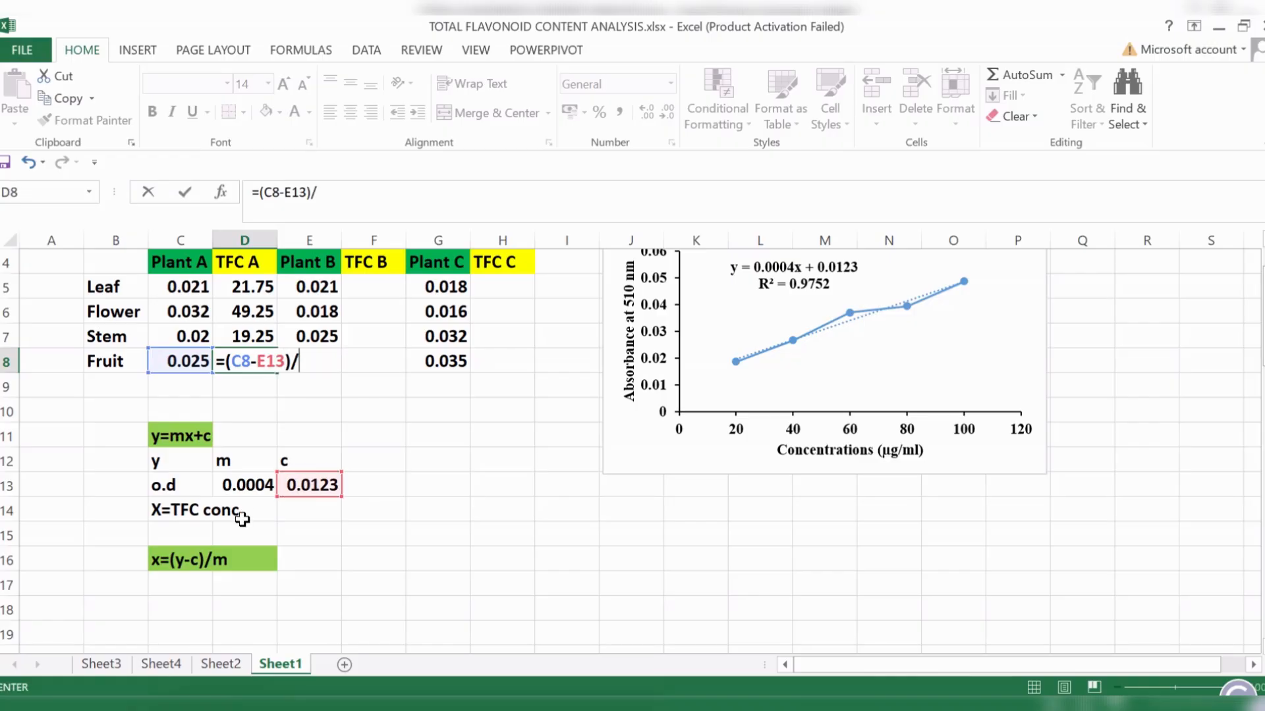
pyautogui.click(245, 485)
pyautogui.press('Return')
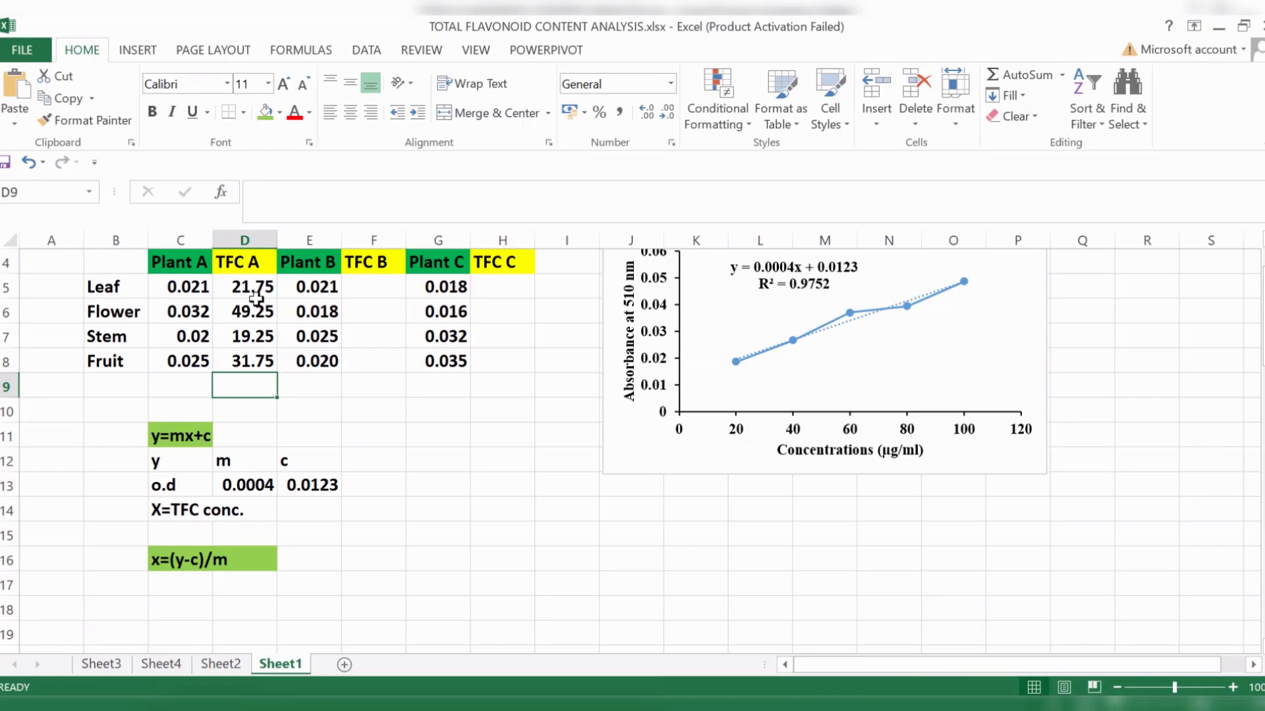
# - Fill the Plant A TFC results in D5:D8 with light gold
pyautogui.moveTo(257, 287); pyautogui.dragTo(254, 363)
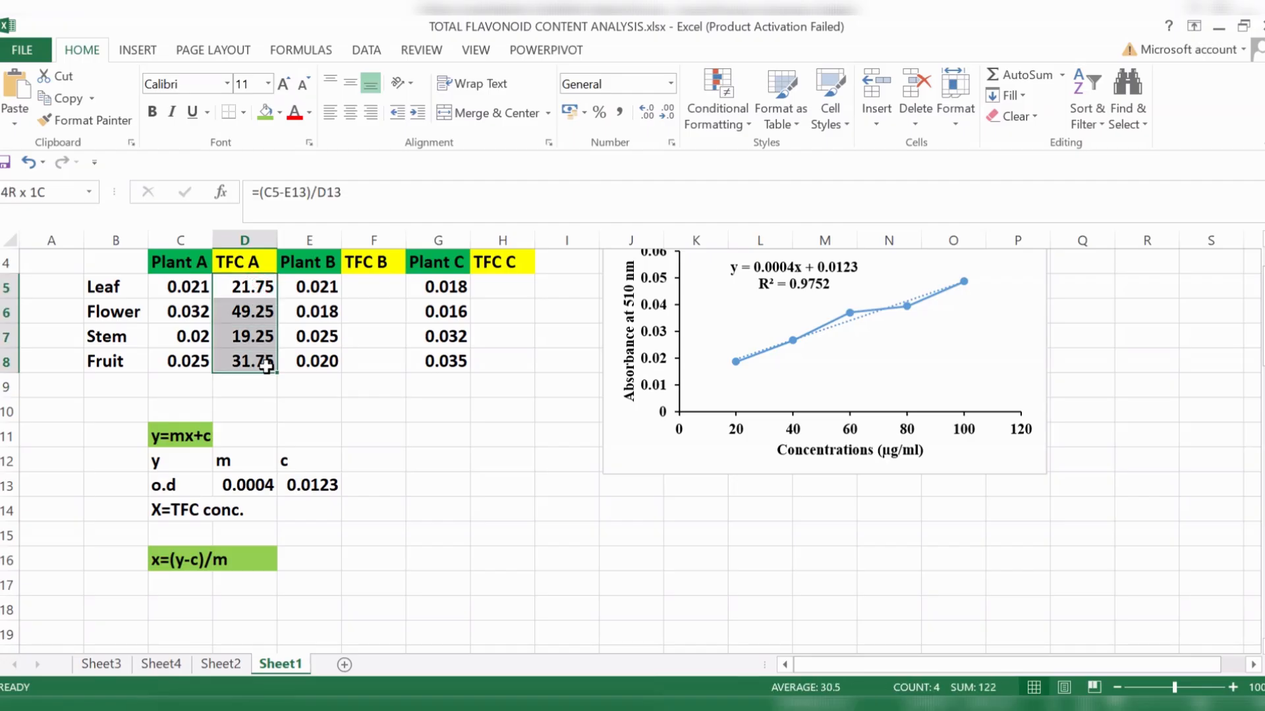
pyautogui.click(280, 112)
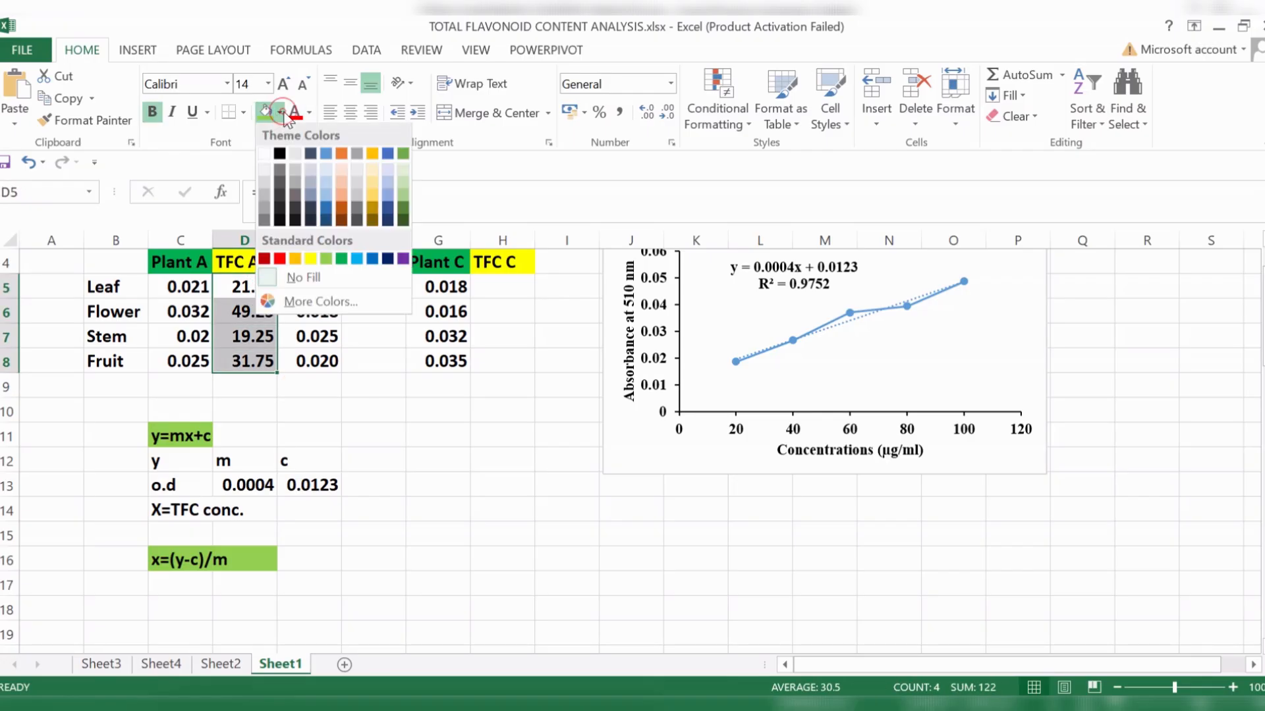
pyautogui.click(373, 183)
pyautogui.click(428, 463)
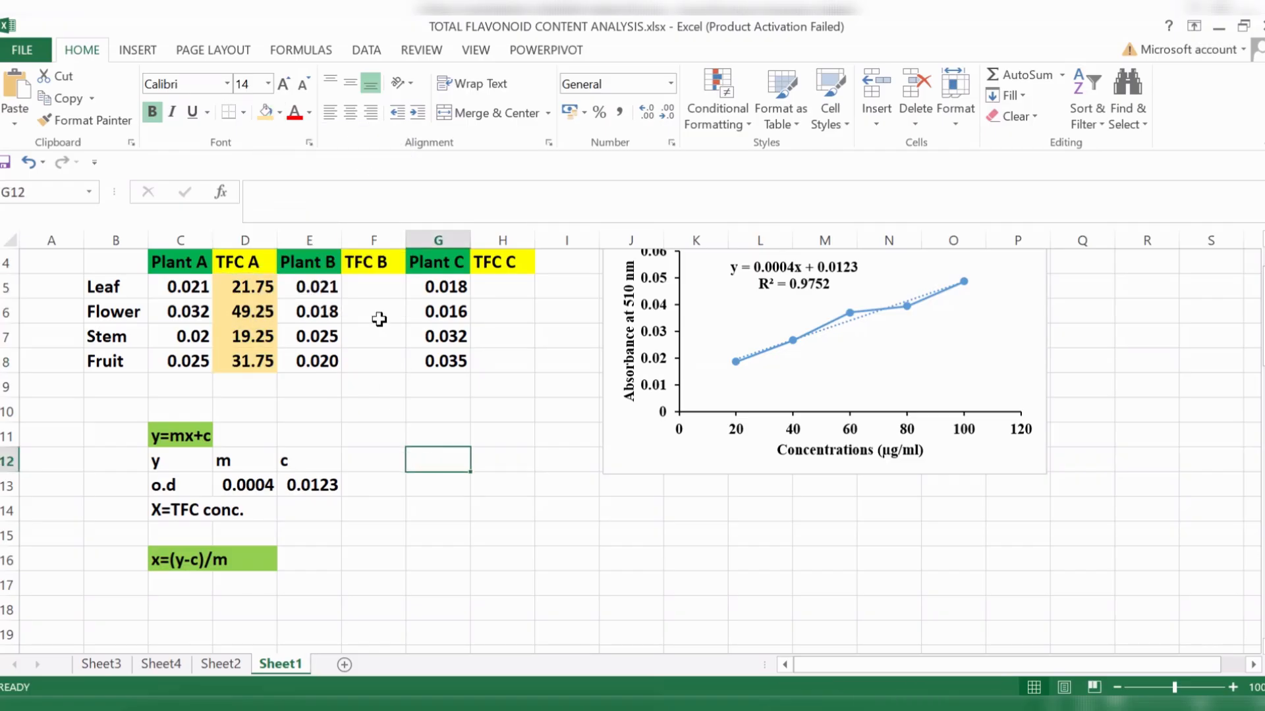
# - Calculate the TFC of Plant B's leaf in F5 with the formula =(E5-E13)/D13
pyautogui.click(382, 290)
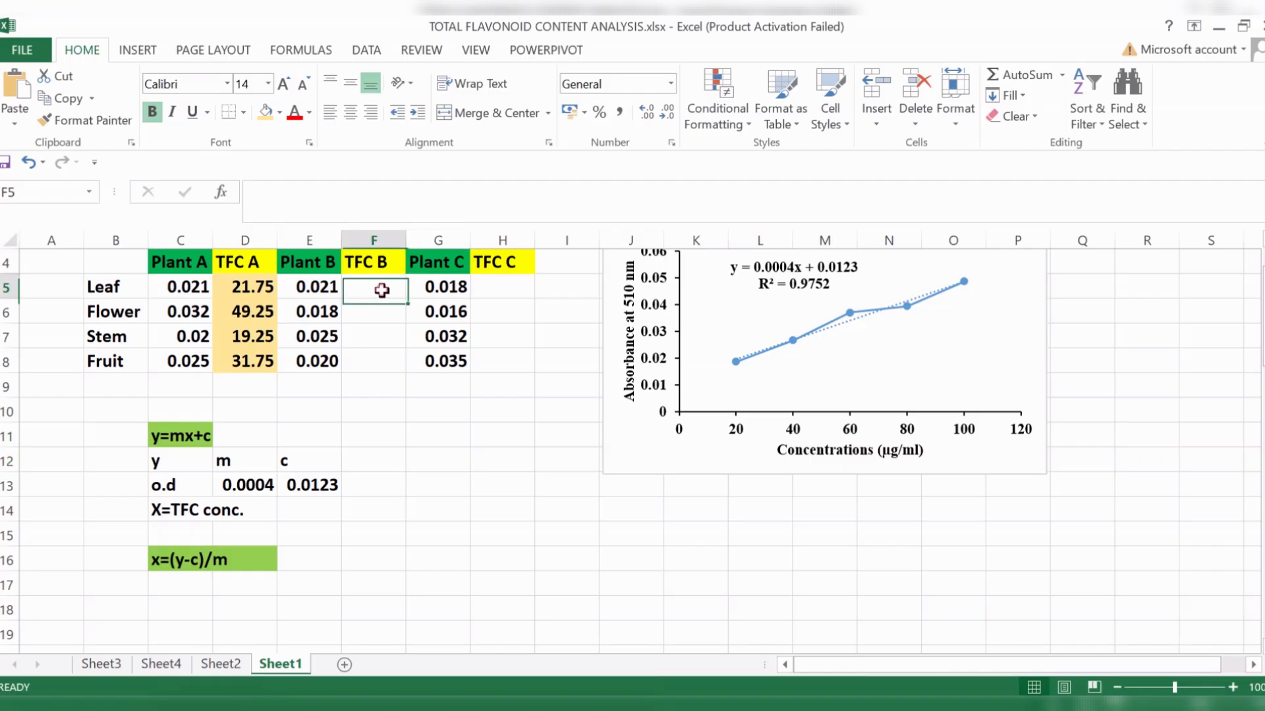
pyautogui.write('=')
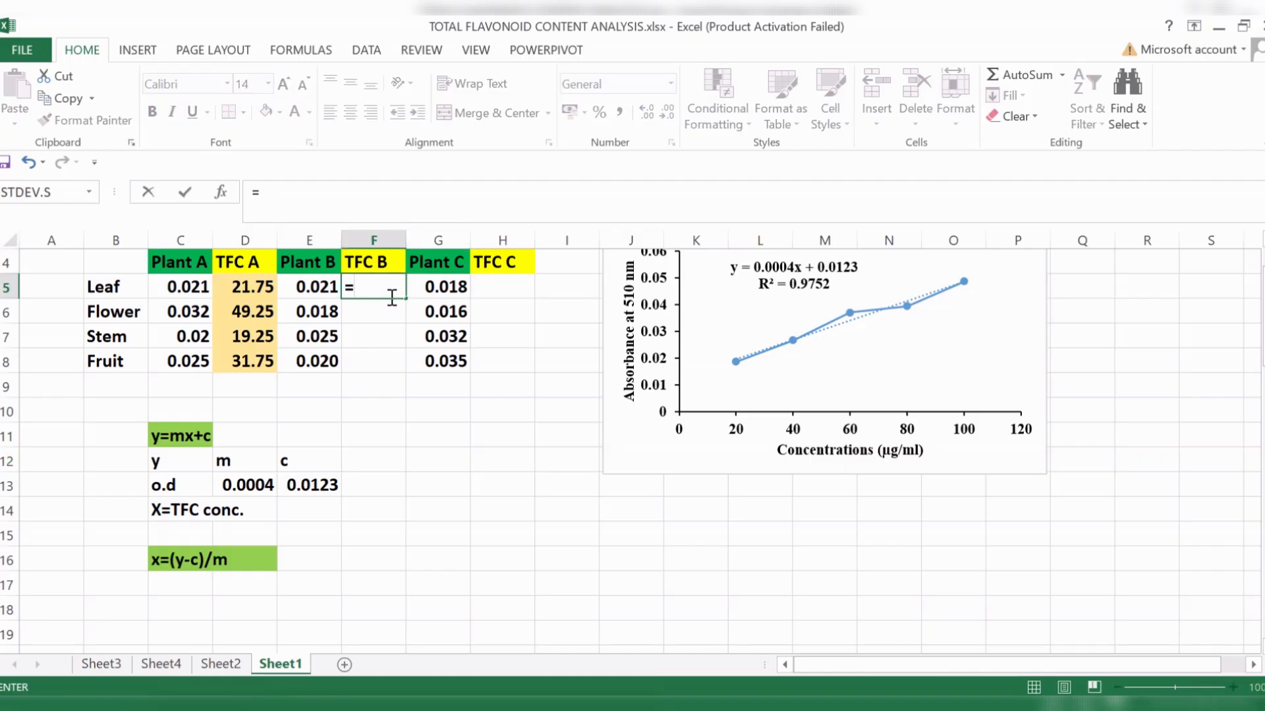
pyautogui.write('(')
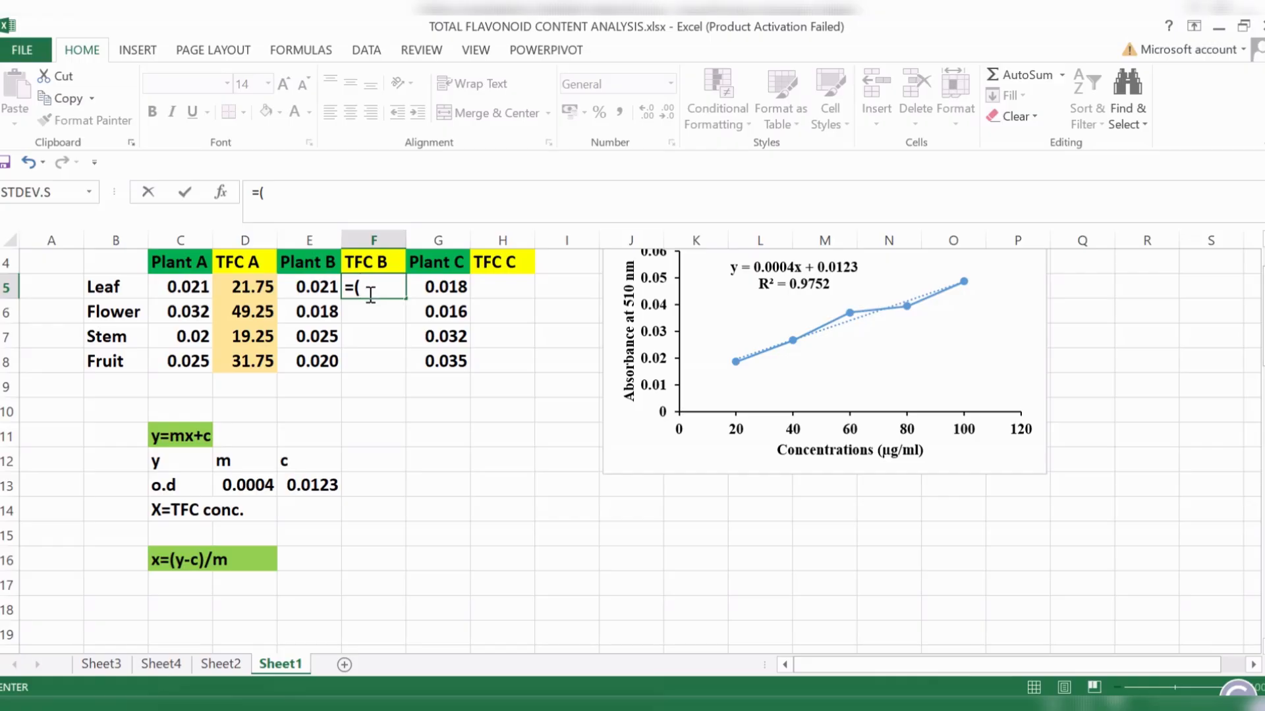
pyautogui.click(190, 285)
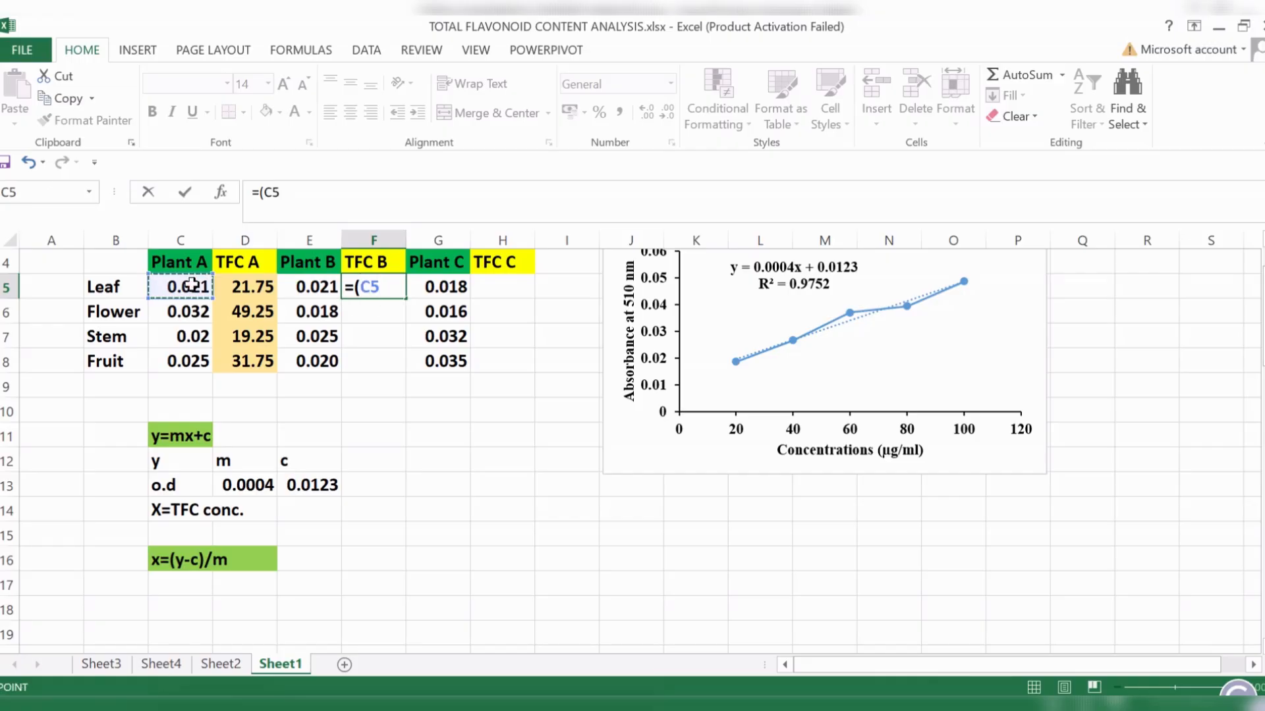
pyautogui.click(325, 287)
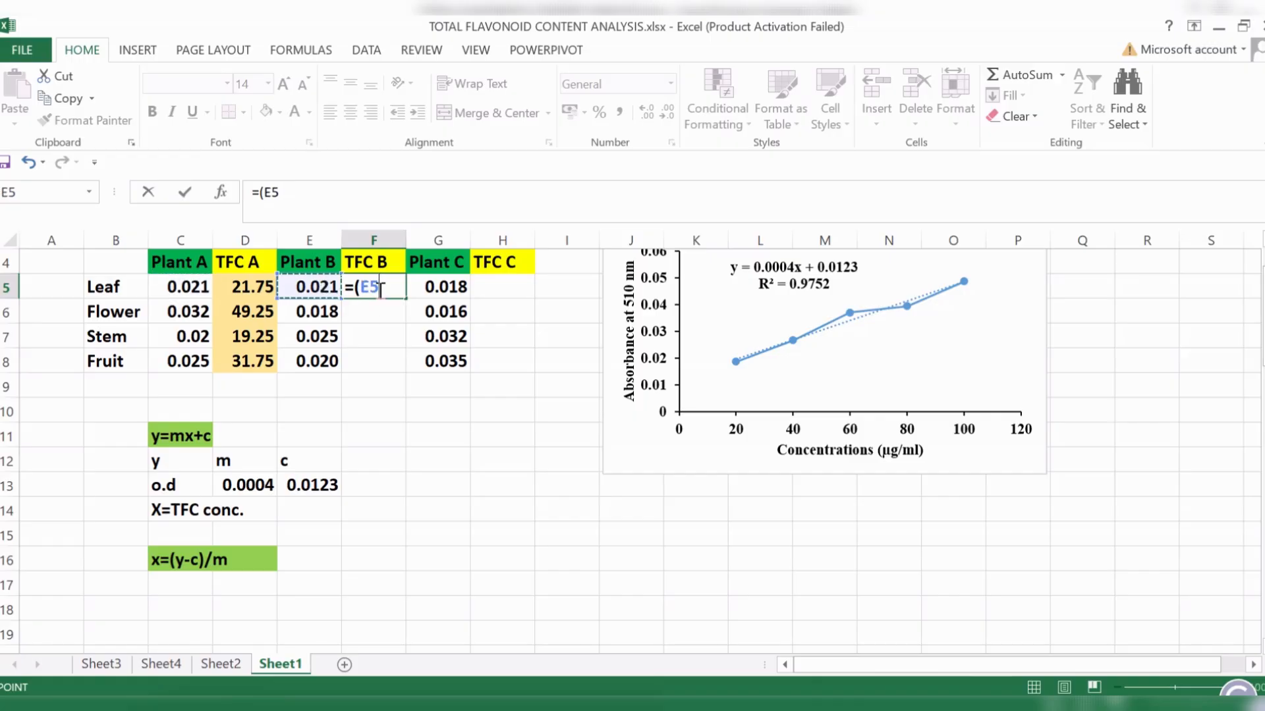
pyautogui.write('-')
pyautogui.click(314, 484)
pyautogui.write(')')
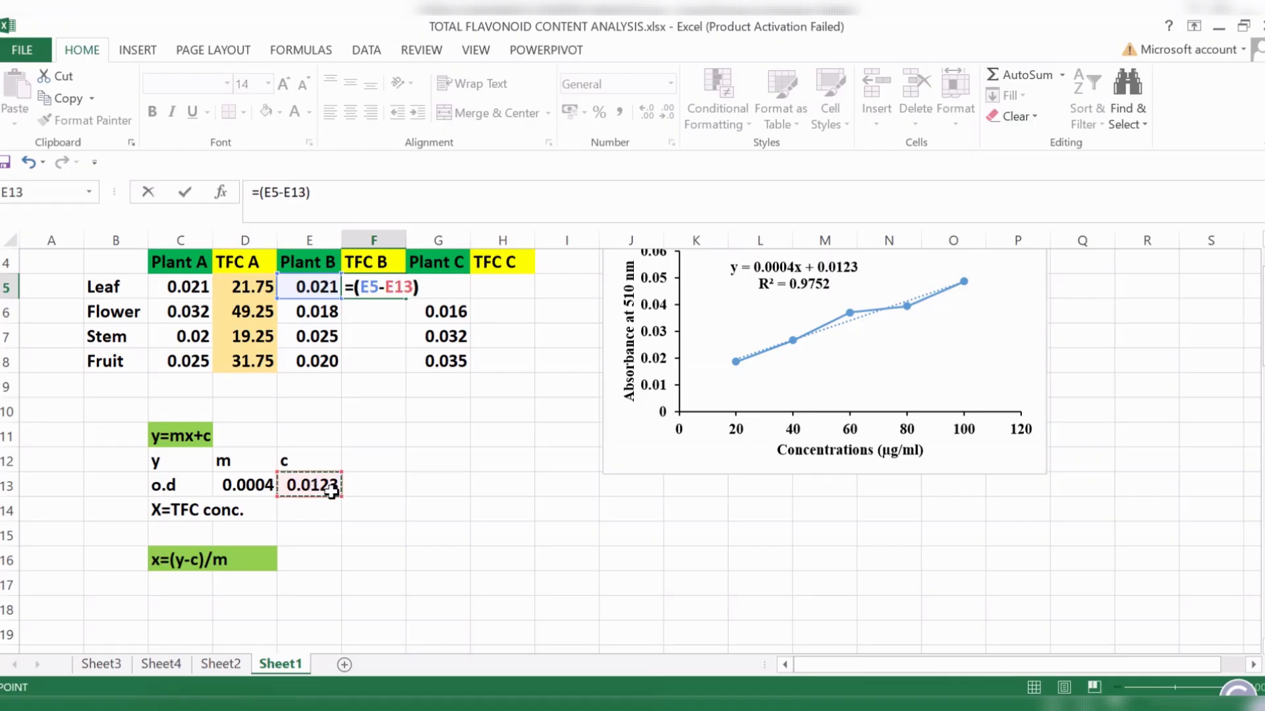
pyautogui.write('/')
pyautogui.click(254, 485)
pyautogui.press('Return')
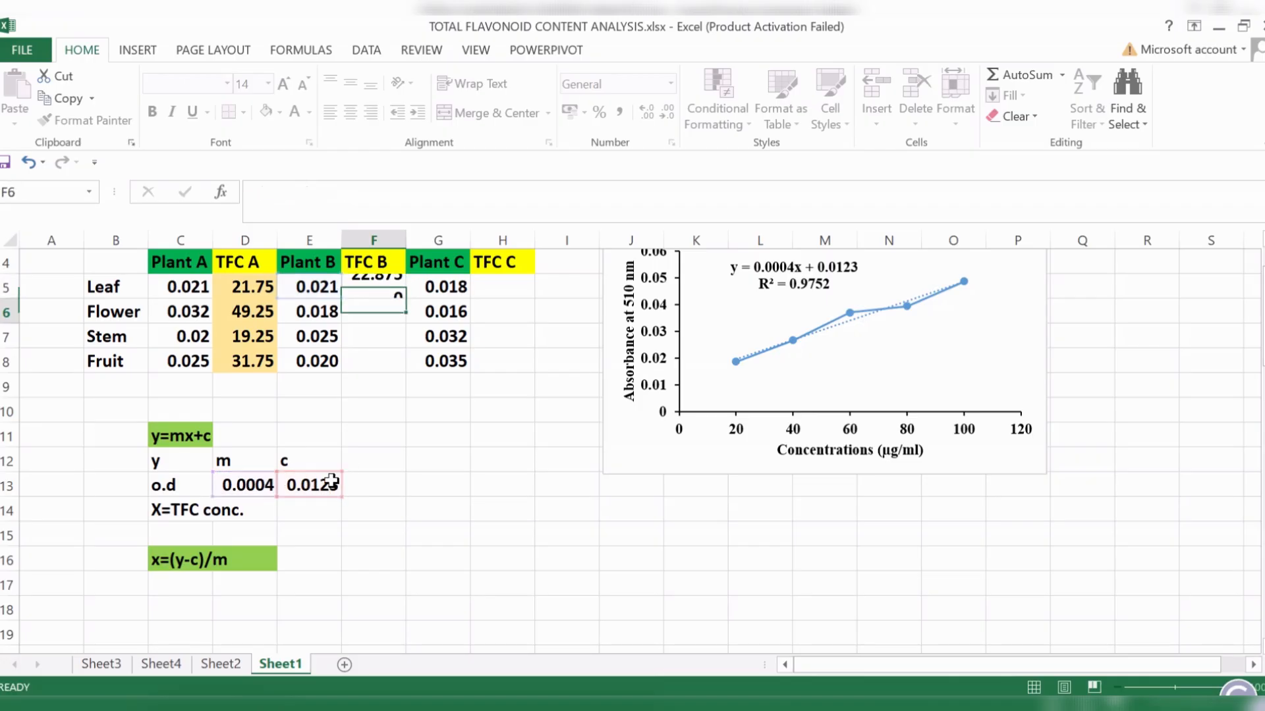
# - Calculate the TFC of Plant B's flower in F6 with the formula =(E6-E13)/D13
pyautogui.write('=(')
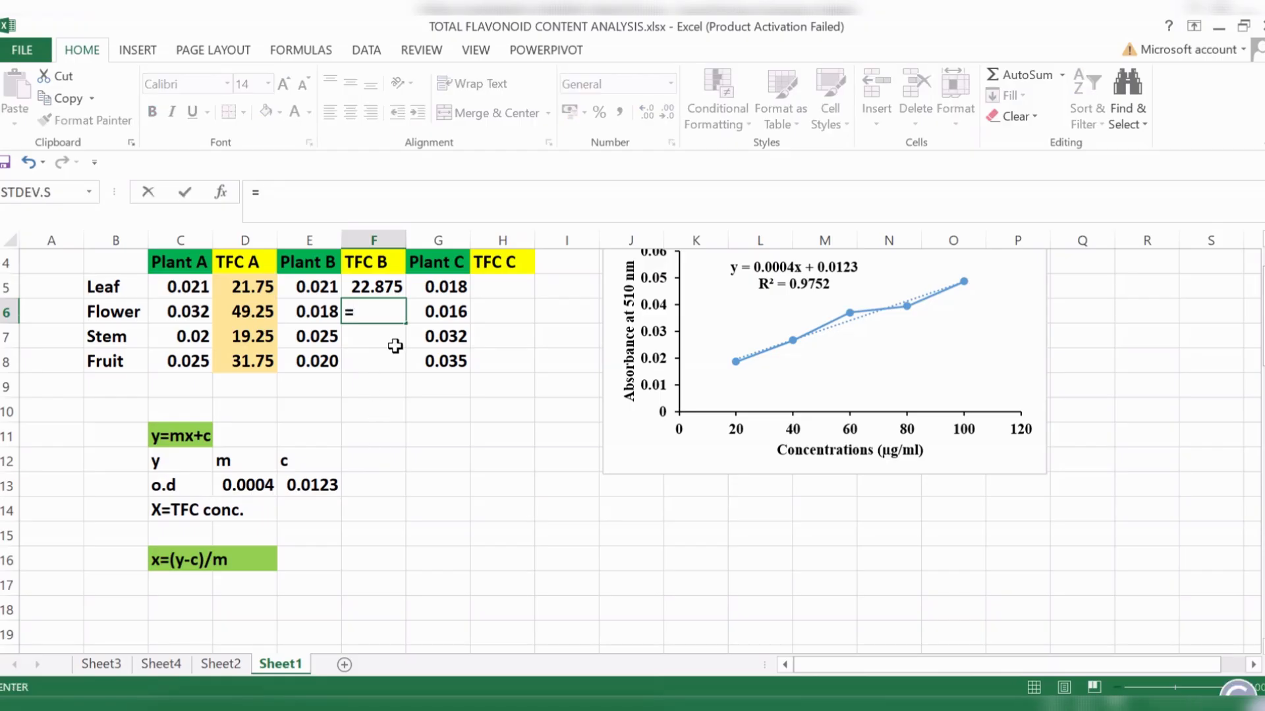
pyautogui.click(333, 311)
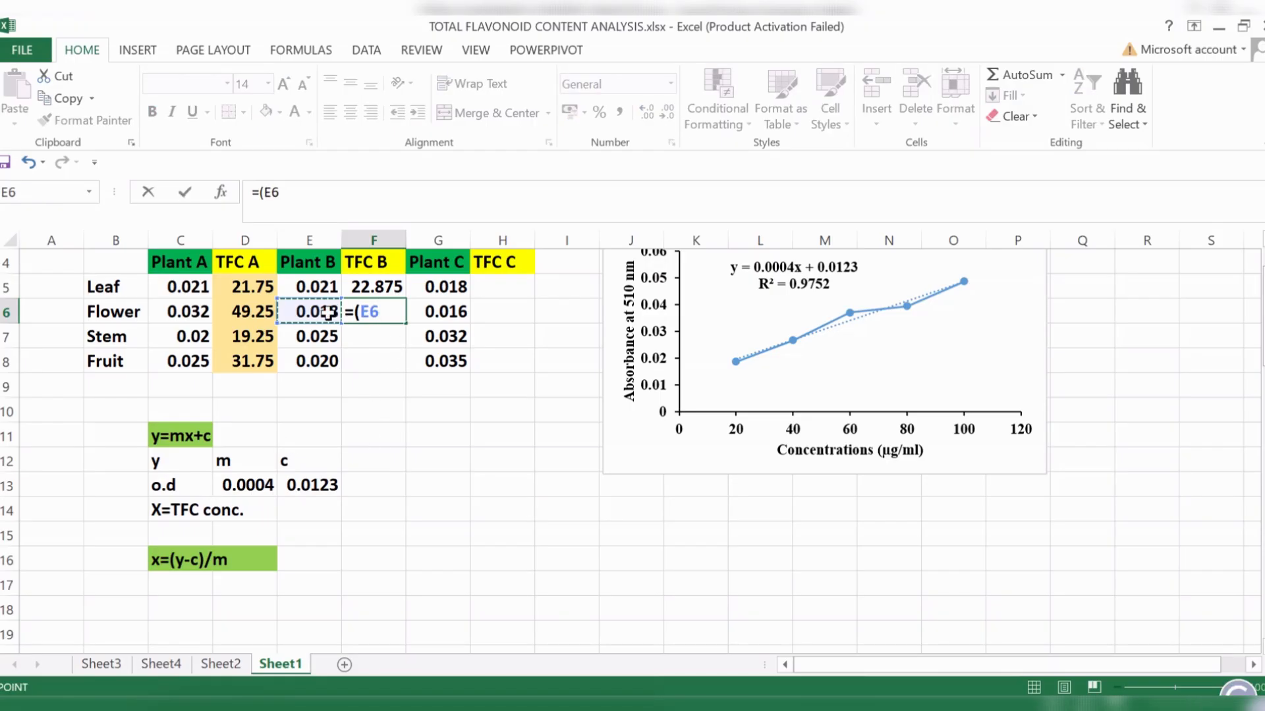
pyautogui.write('-')
pyautogui.click(326, 484)
pyautogui.write(')/')
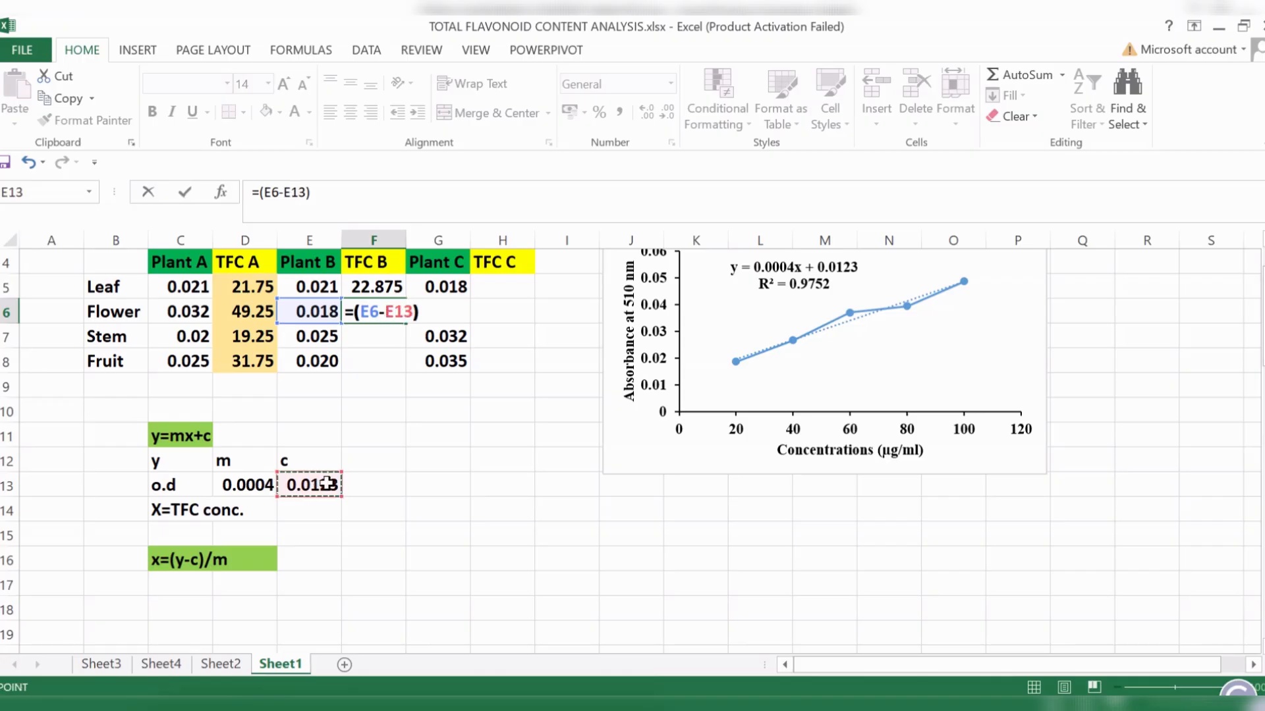
pyautogui.click(248, 486)
pyautogui.press('Return')
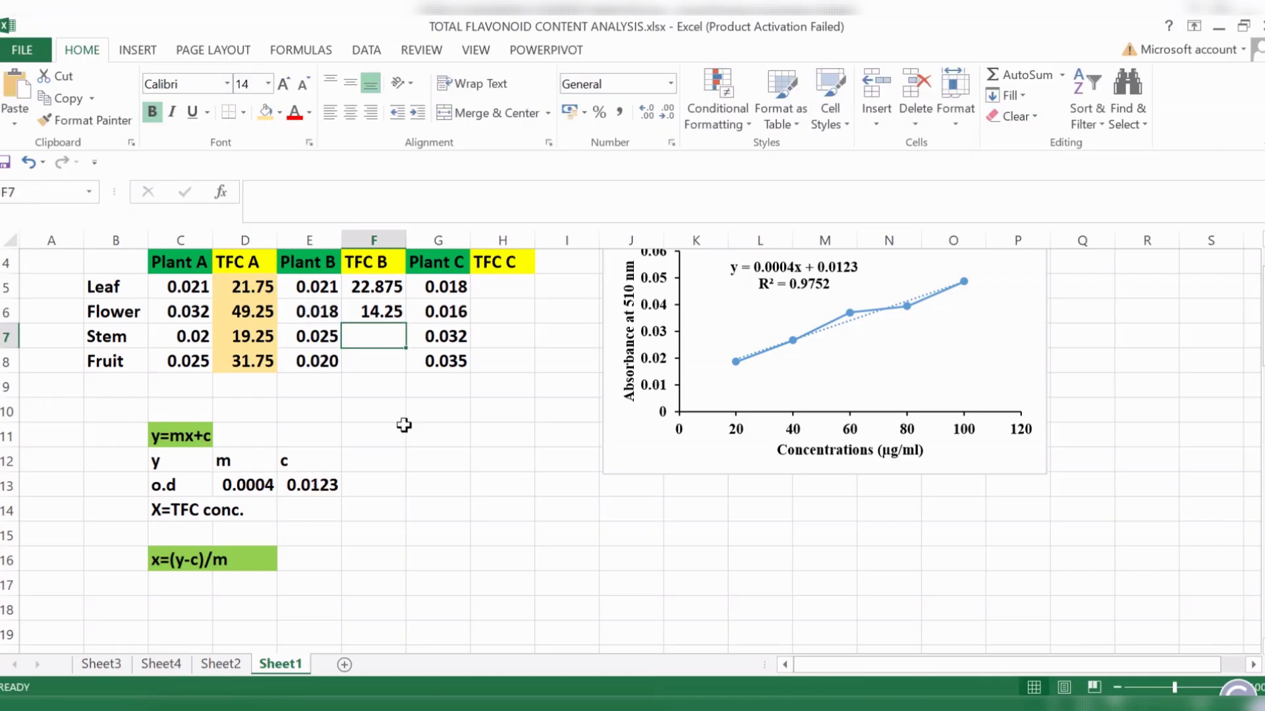
# - Calculate the TFC of Plant B's stem in F7 with the formula =(E7-E13)/D13
pyautogui.write('=')
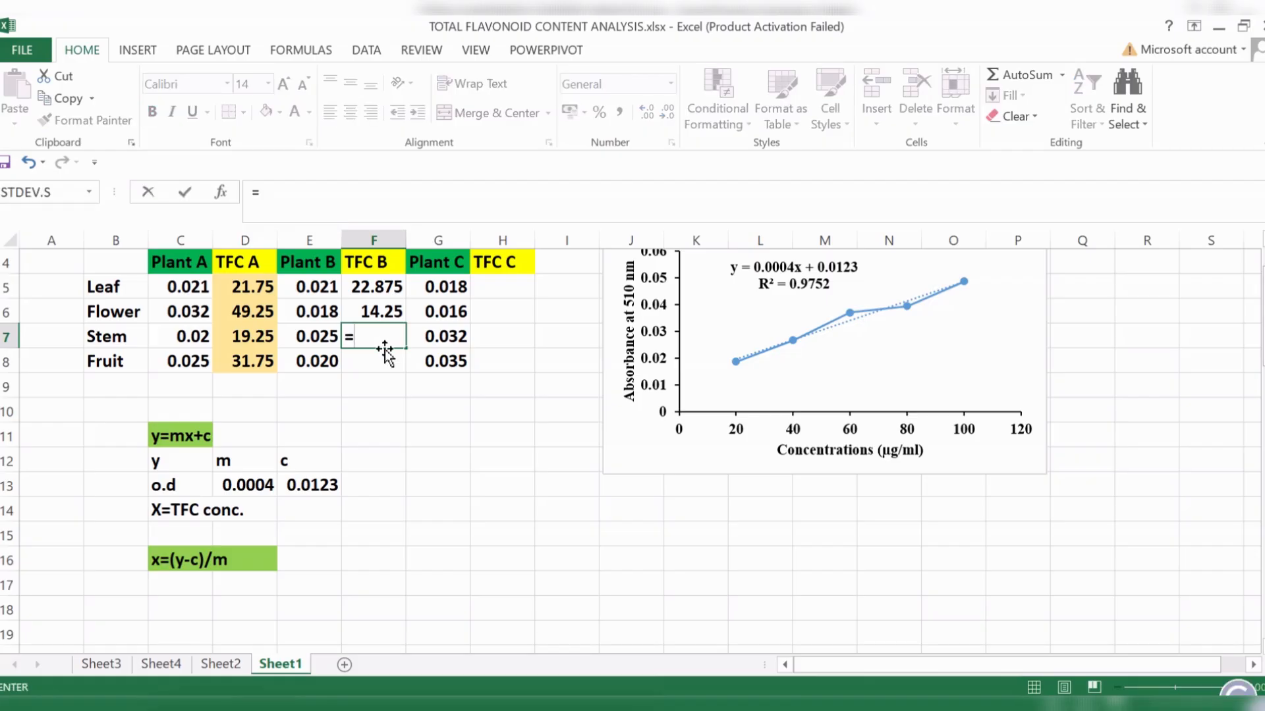
pyautogui.write('(')
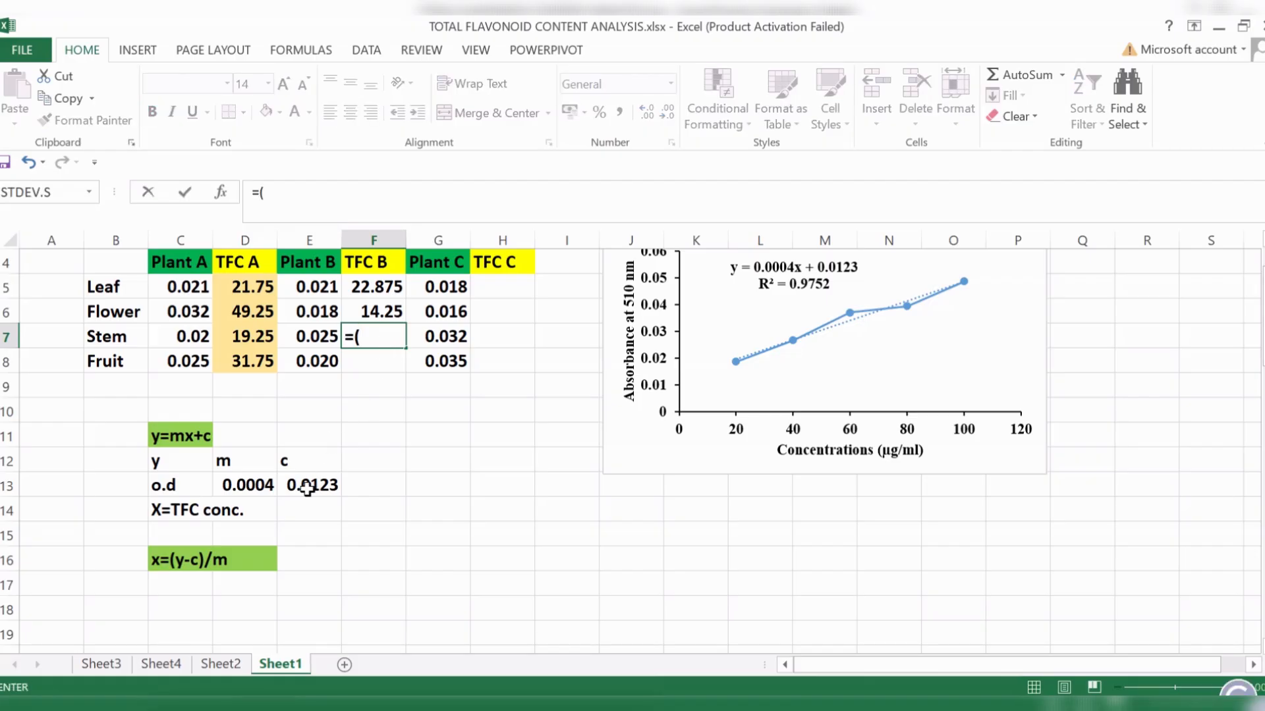
pyautogui.click(327, 337)
pyautogui.write('-')
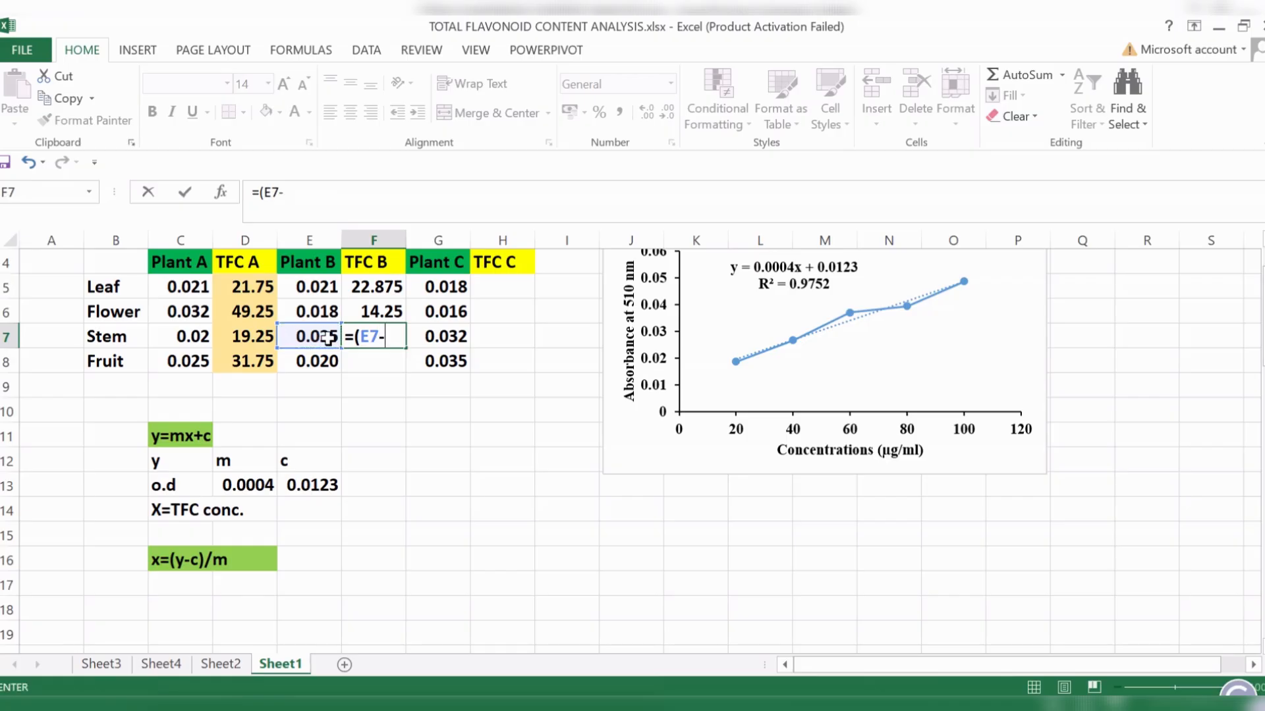
pyautogui.click(307, 484)
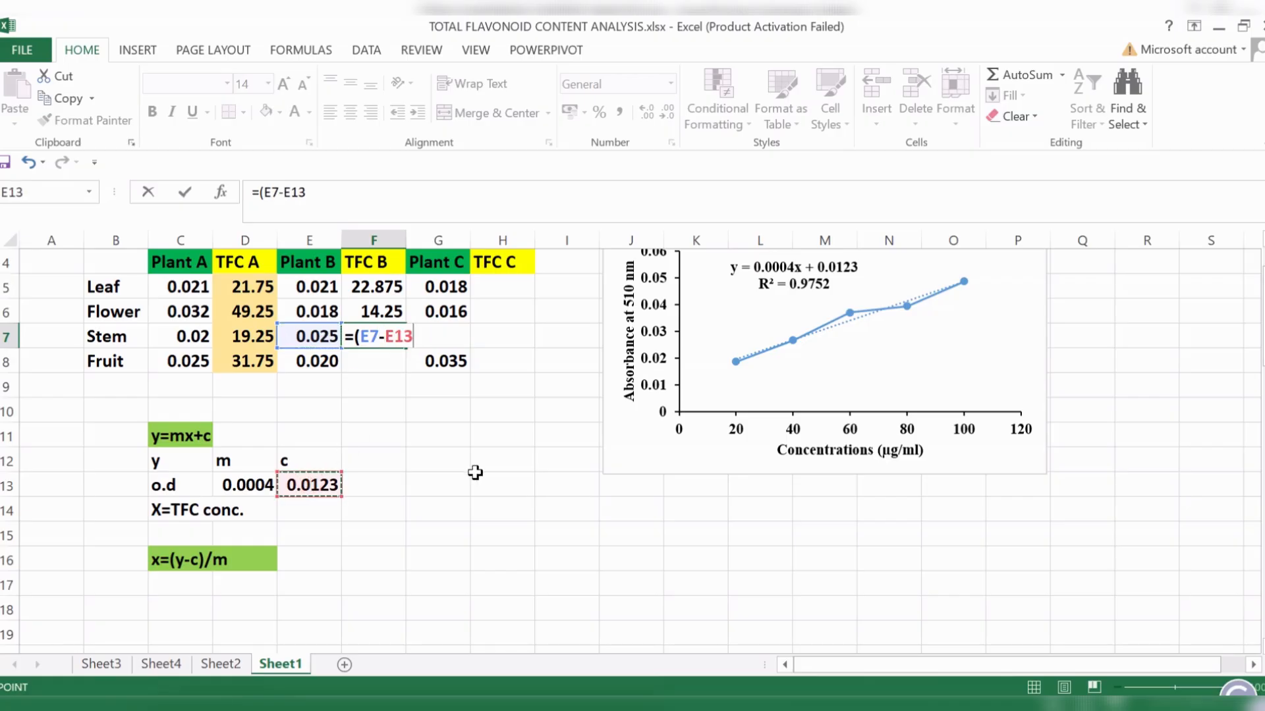
pyautogui.write(')/')
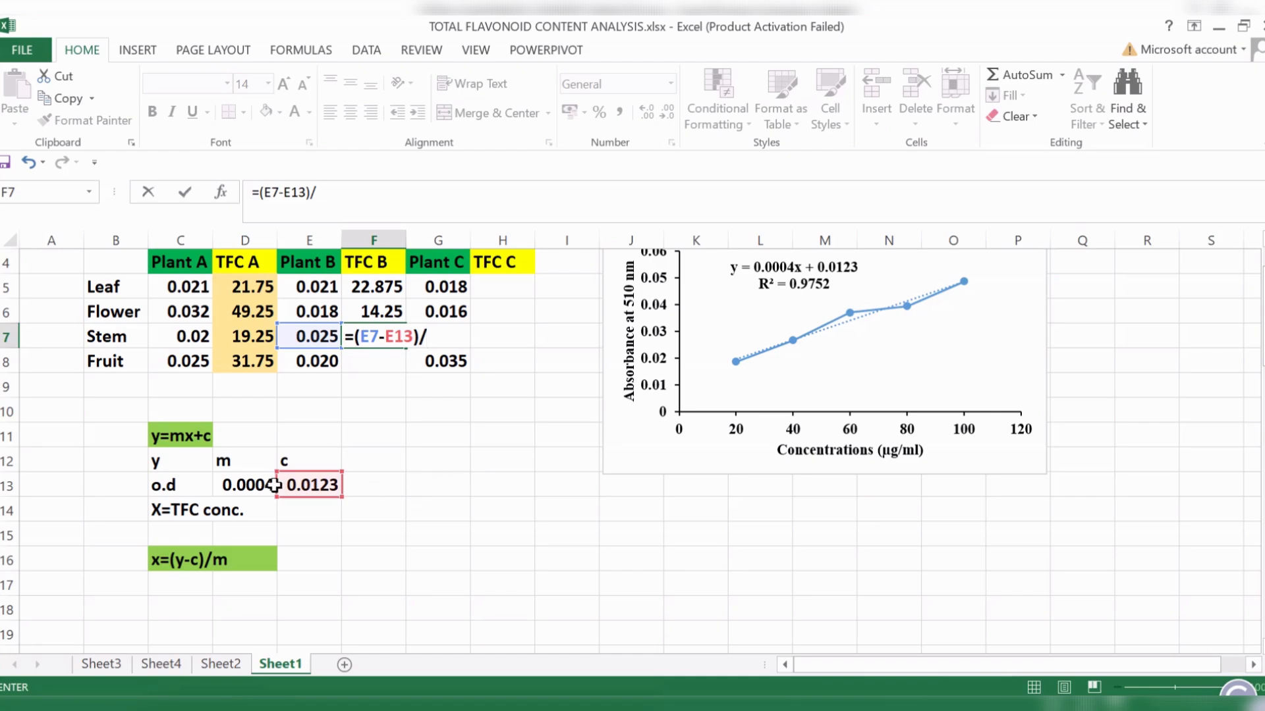
pyautogui.click(261, 485)
pyautogui.press('Return')
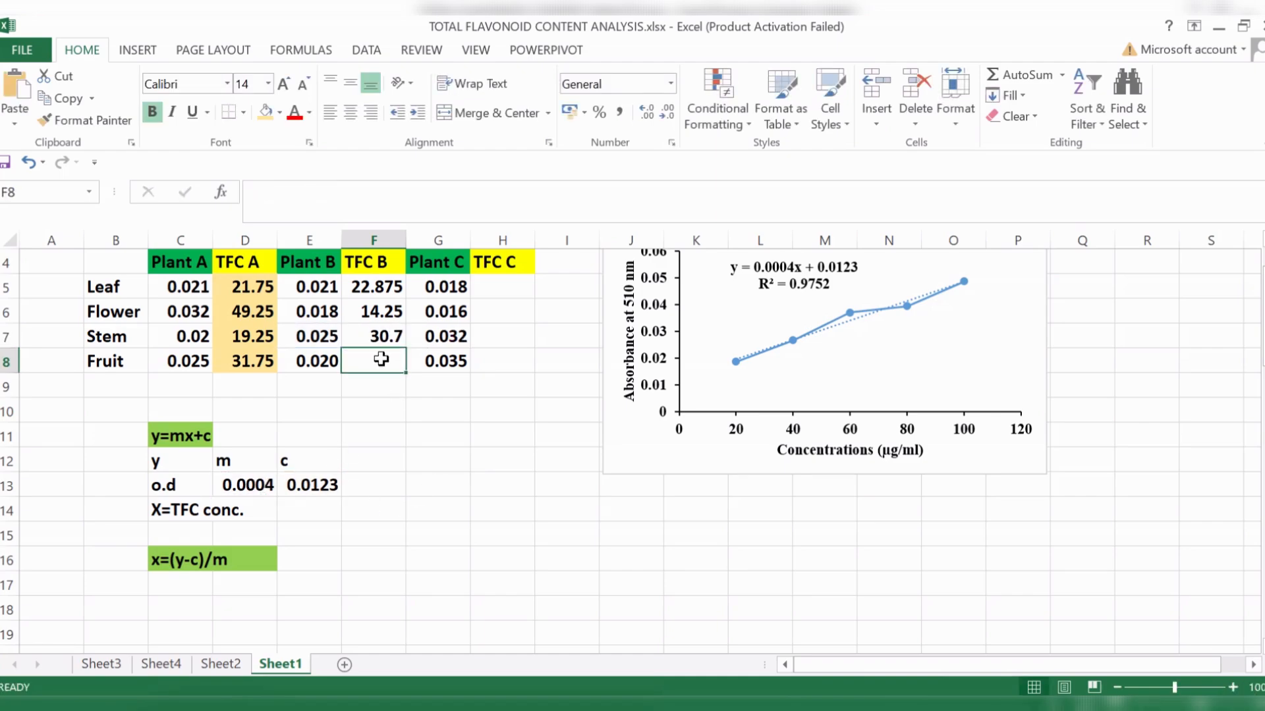
# - Calculate the TFC of Plant B's fruit in F8 with the formula =(E8-E13)/D13
pyautogui.write('=')
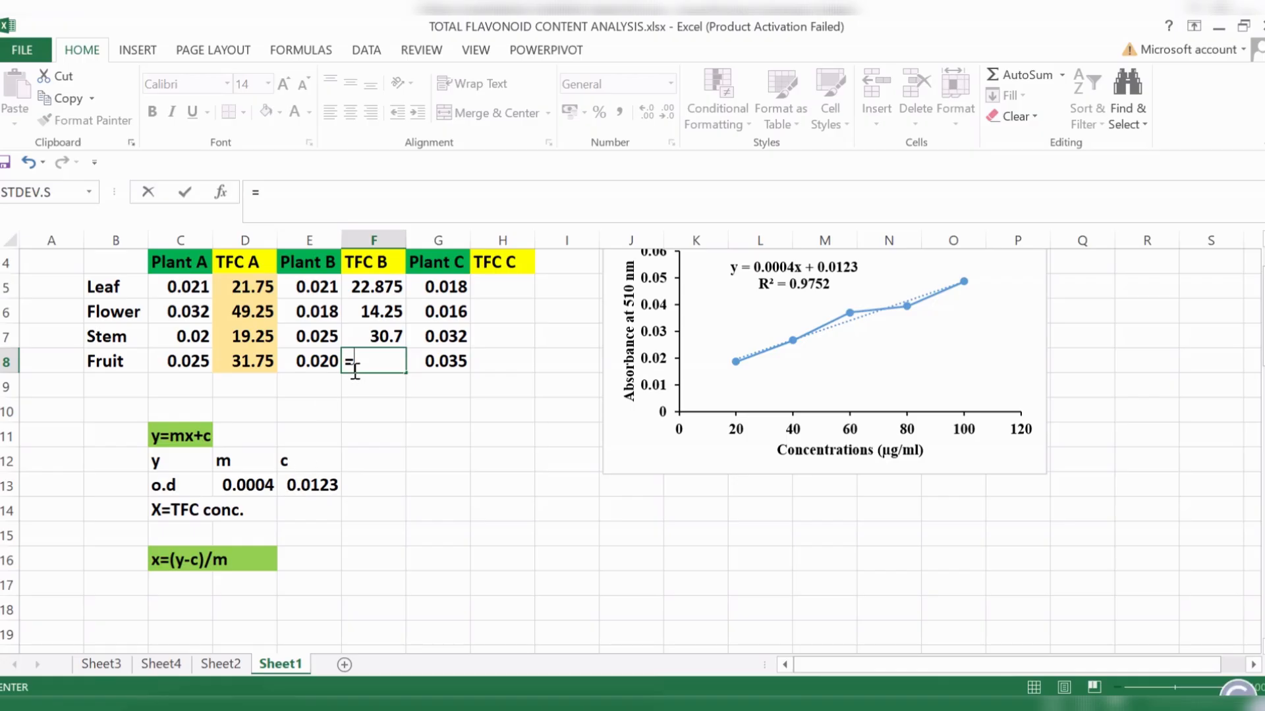
pyautogui.click(328, 361)
pyautogui.press('BackSpace')
pyautogui.press('BackSpace')
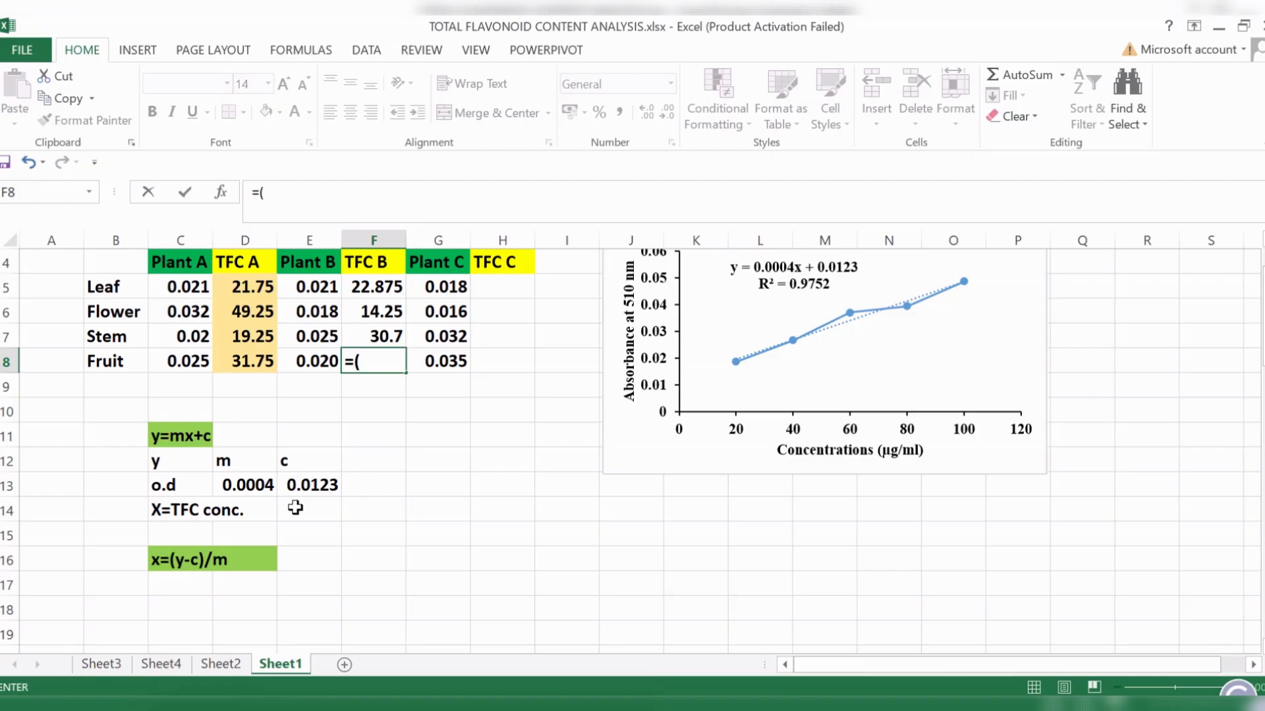
pyautogui.click(324, 362)
pyautogui.write('-')
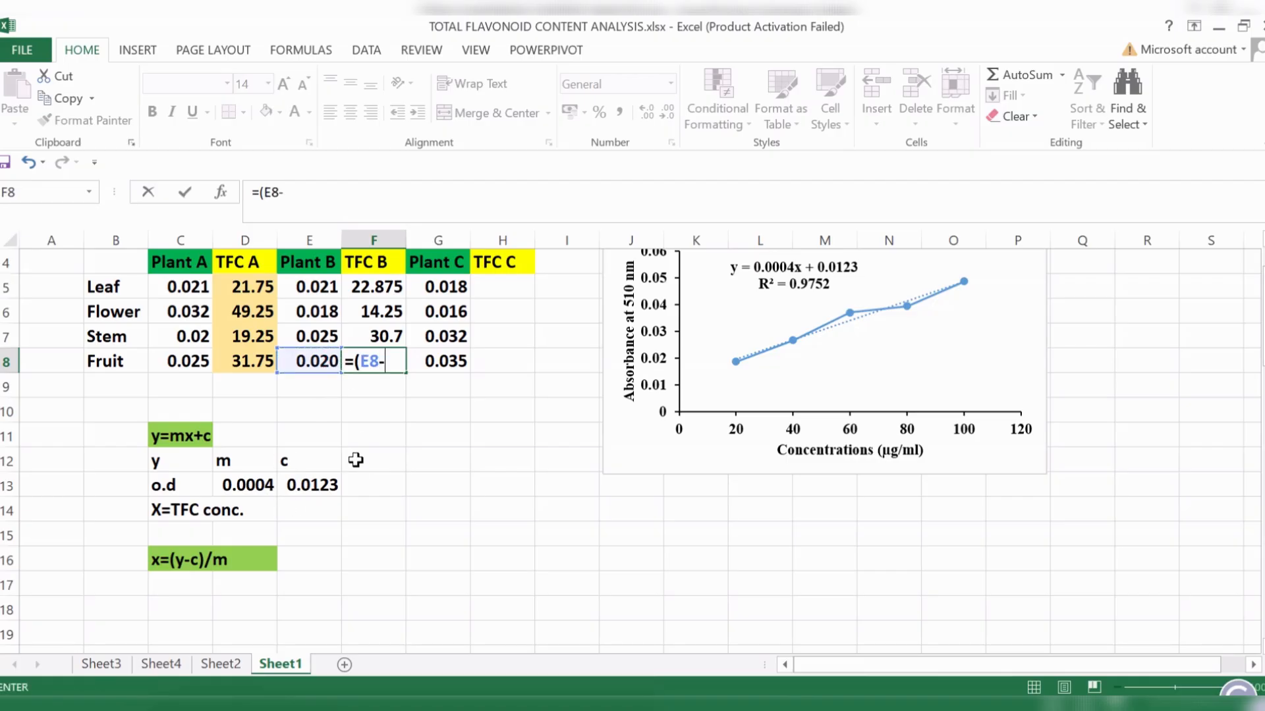
pyautogui.click(326, 484)
pyautogui.write(')/')
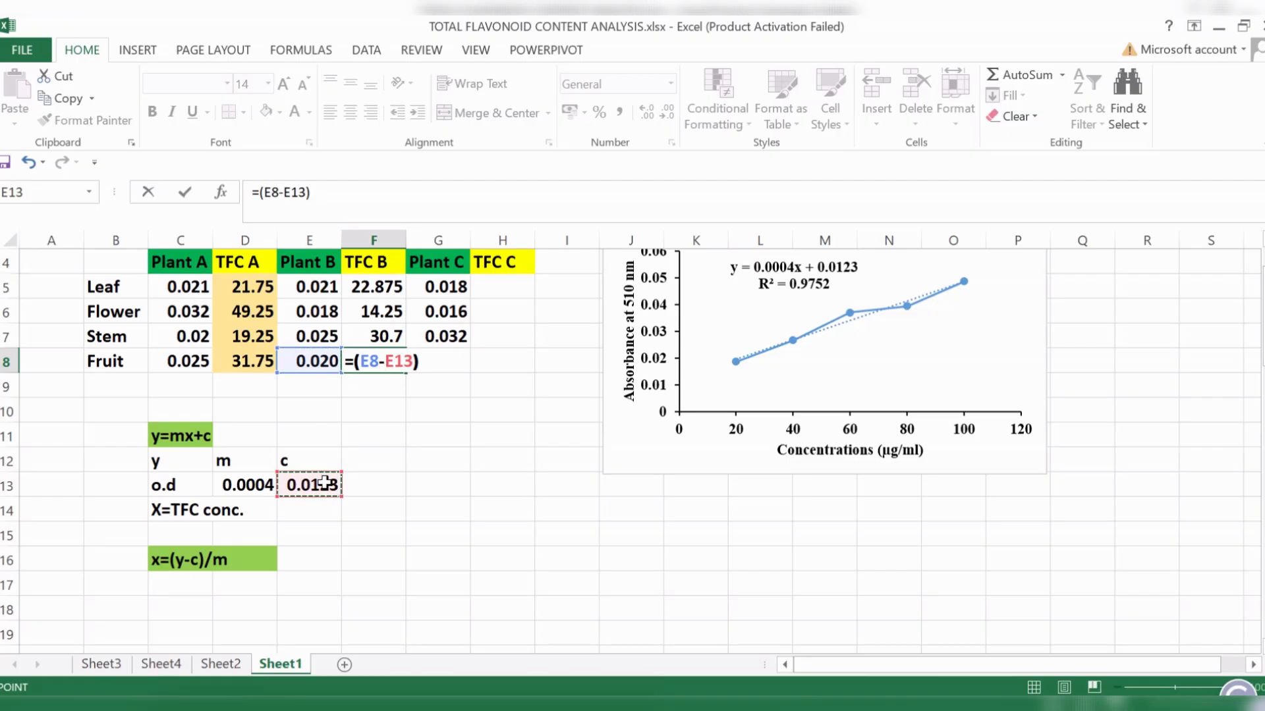
pyautogui.write('m')
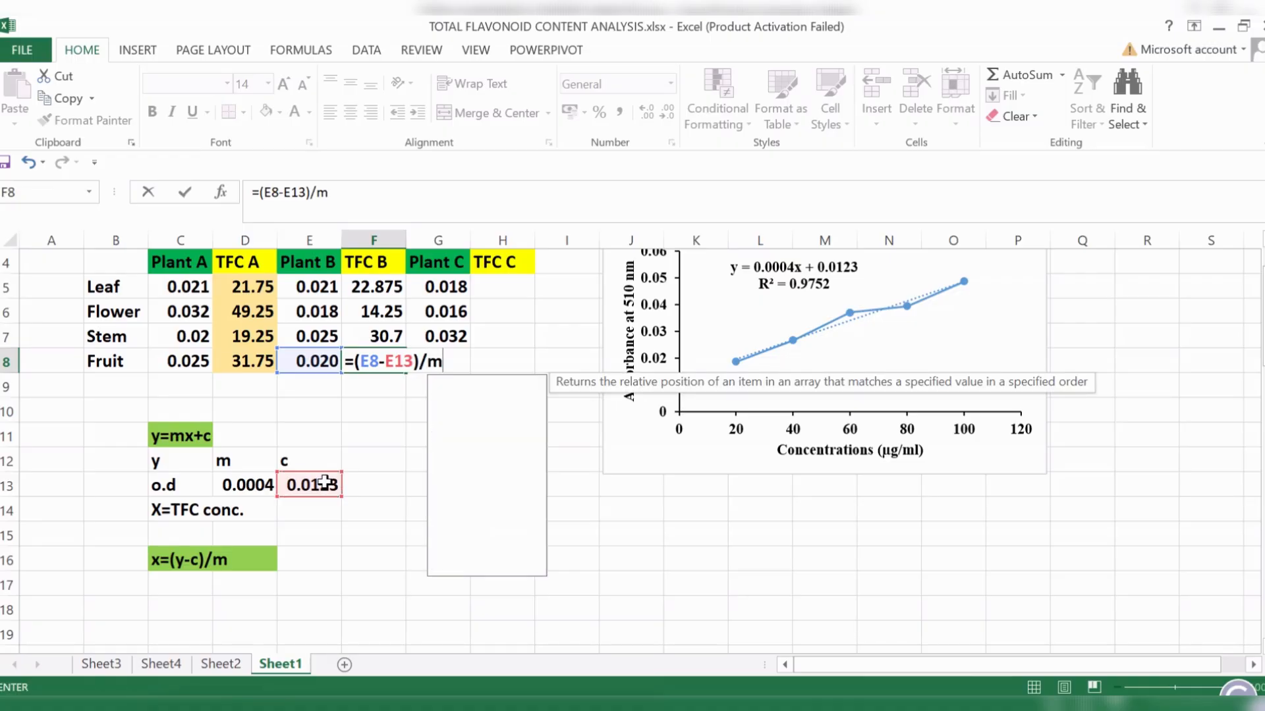
pyautogui.press('BackSpace')
pyautogui.click(243, 485)
pyautogui.press('Return')
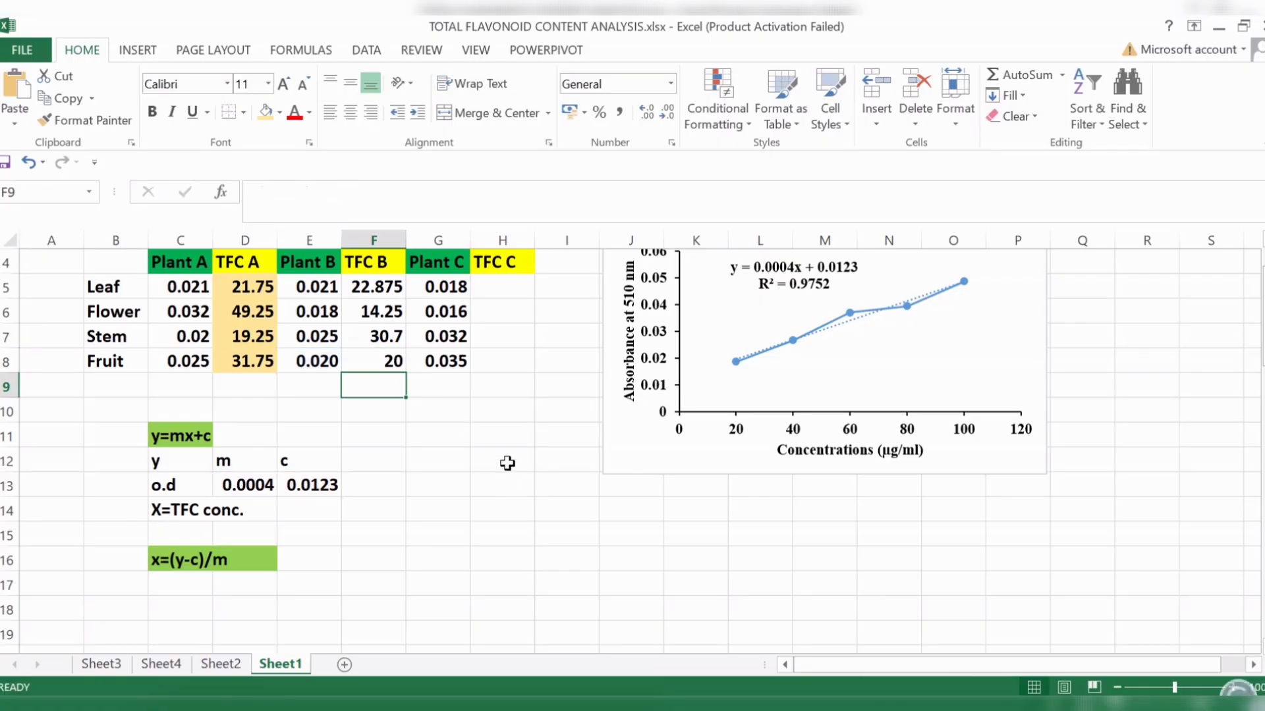
# - Fill the Plant B TFC results in F5:F8 with light gold
pyautogui.moveTo(384, 286); pyautogui.dragTo(395, 361)
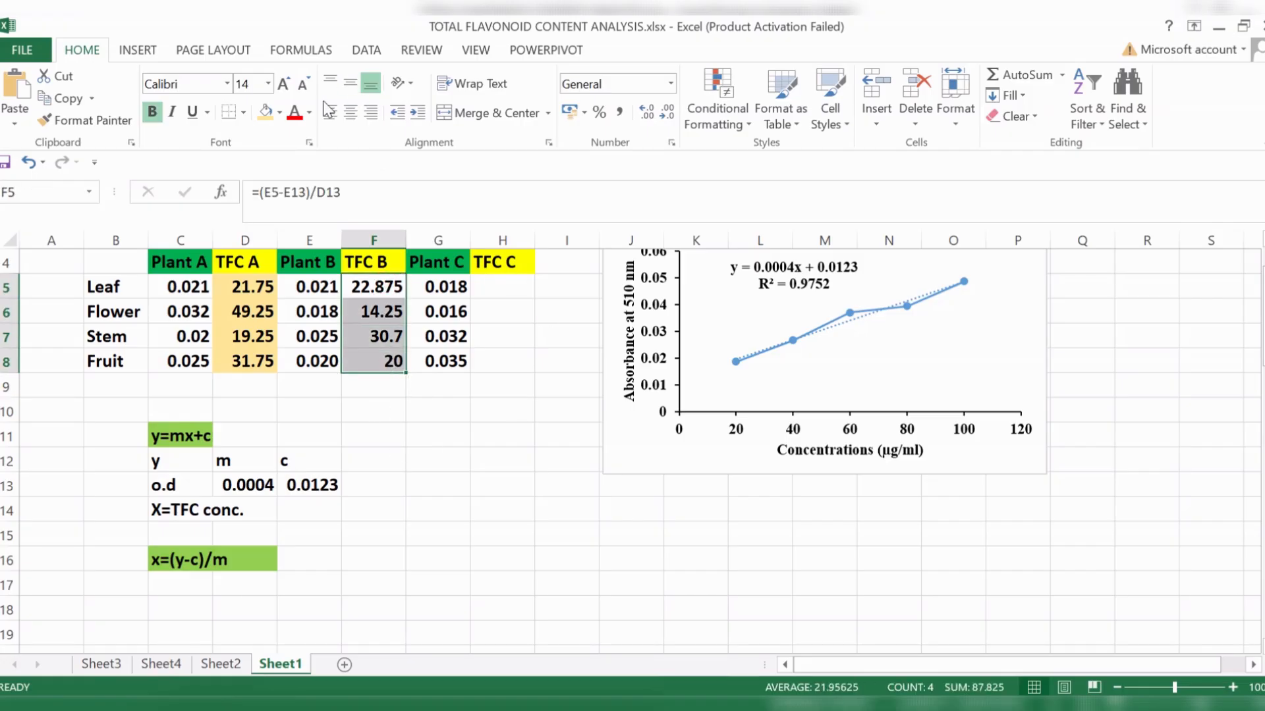
pyautogui.click(279, 113)
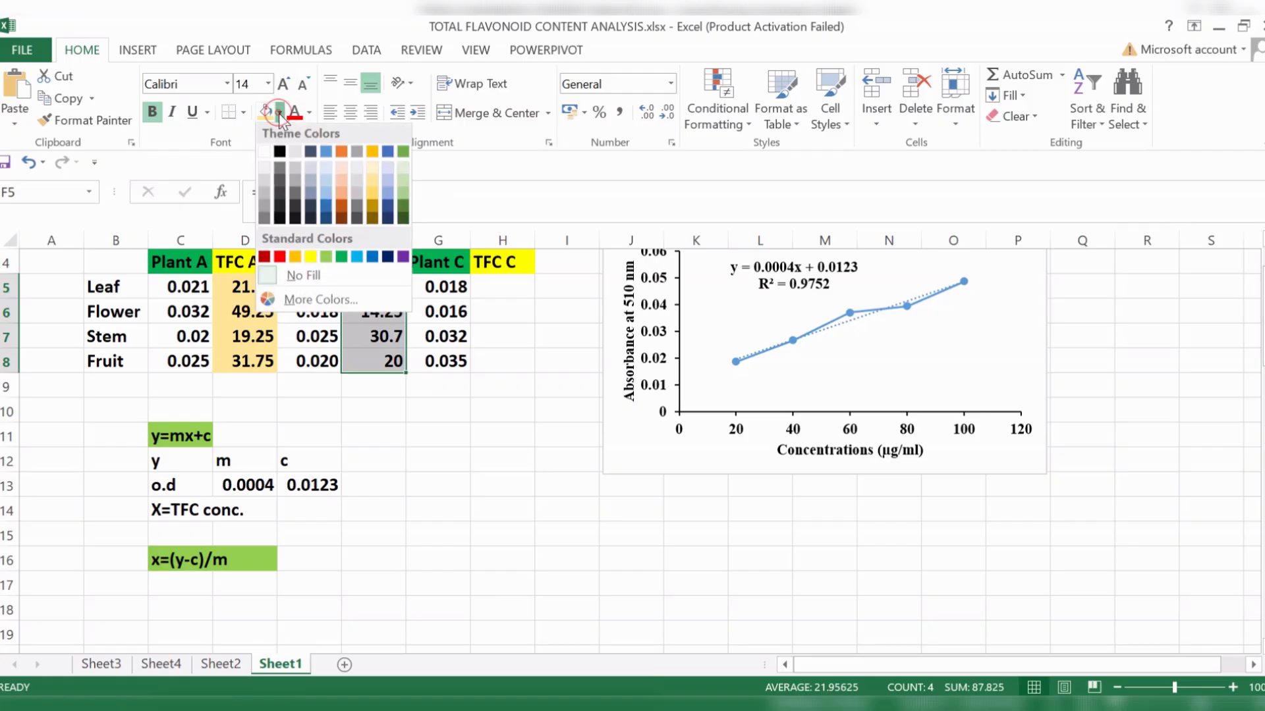
pyautogui.click(370, 186)
# - Calculate the TFC of Plant C's leaf in H5 with the formula =(G5-E13)/D13
pyautogui.click(499, 289)
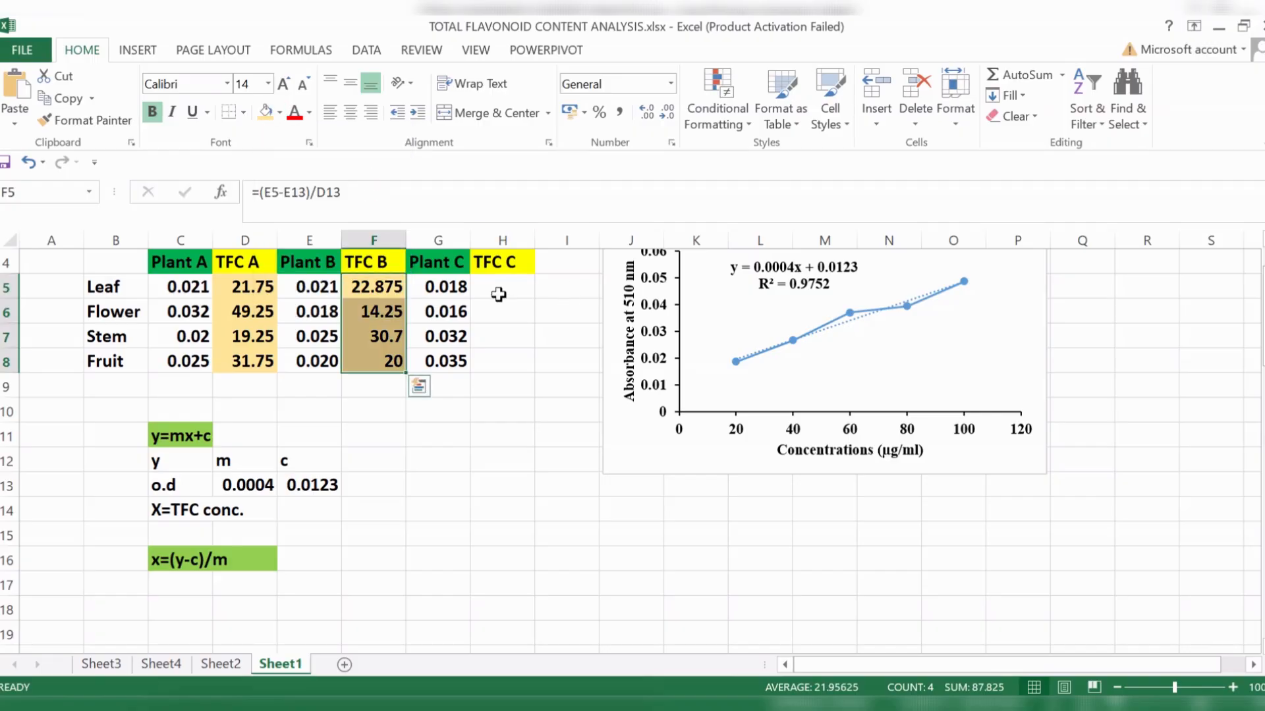
pyautogui.write('=(')
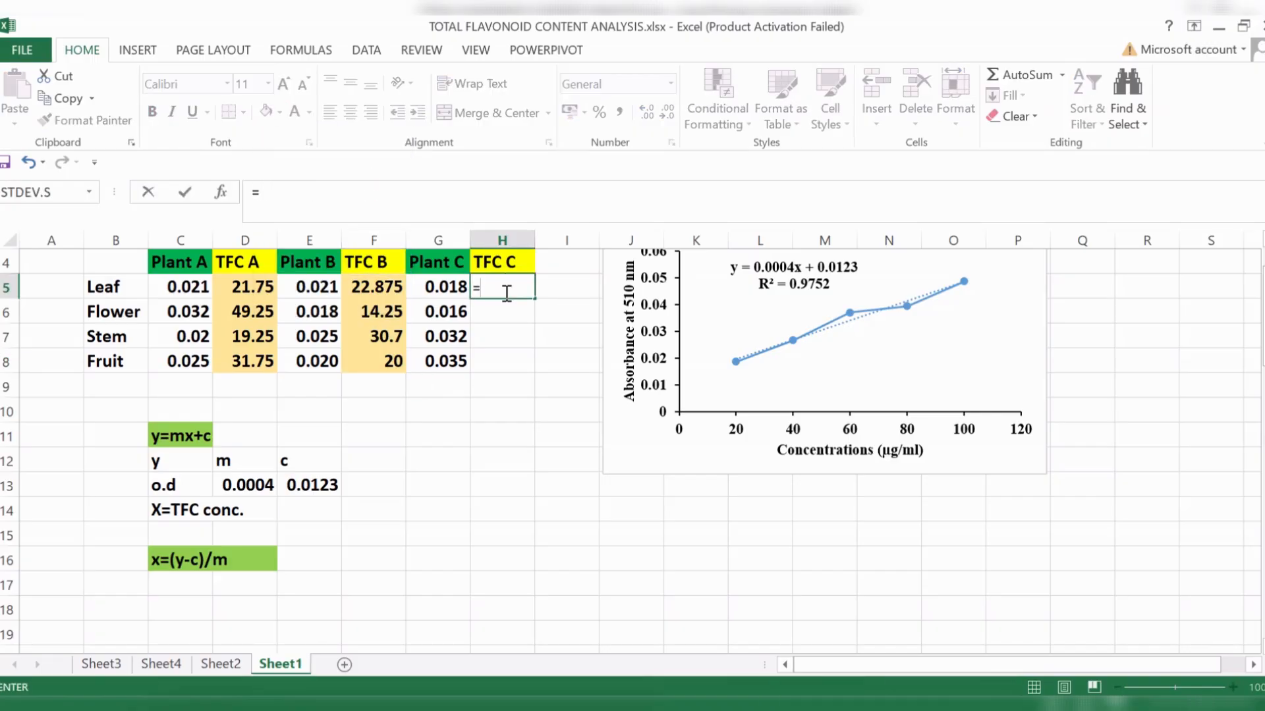
pyautogui.click(453, 289)
pyautogui.write('-')
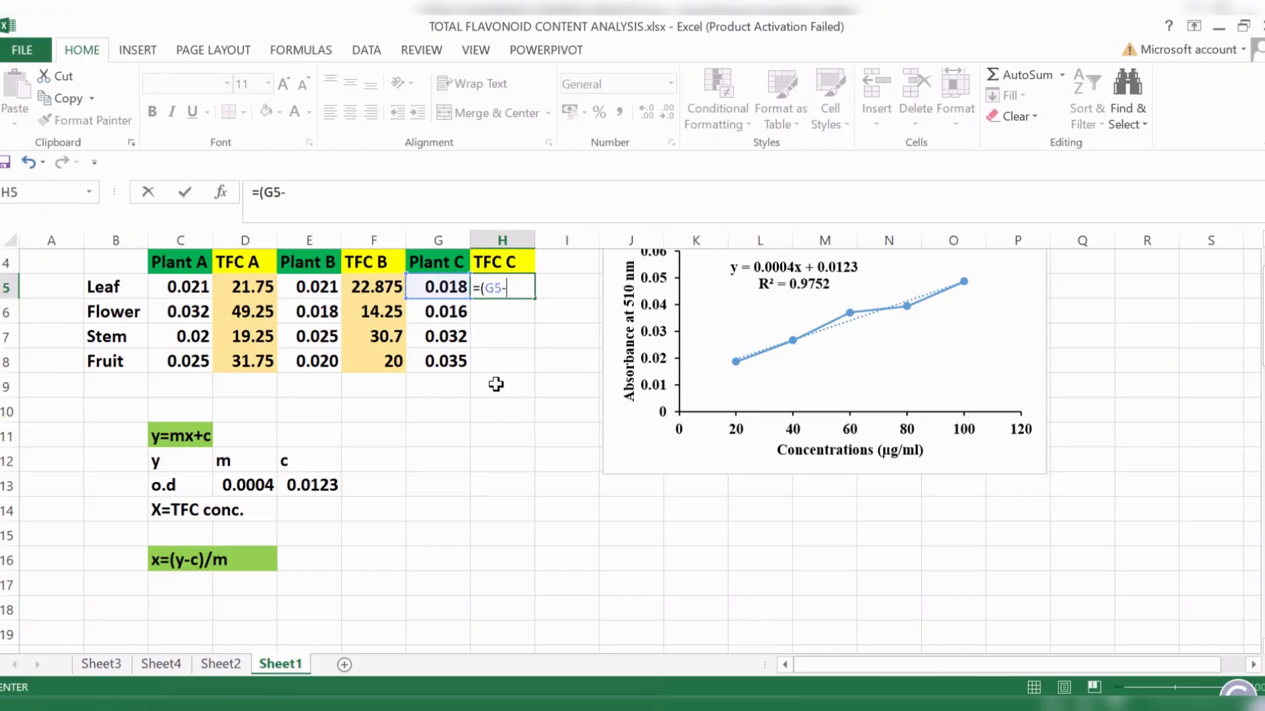
pyautogui.click(312, 485)
pyautogui.write(')/')
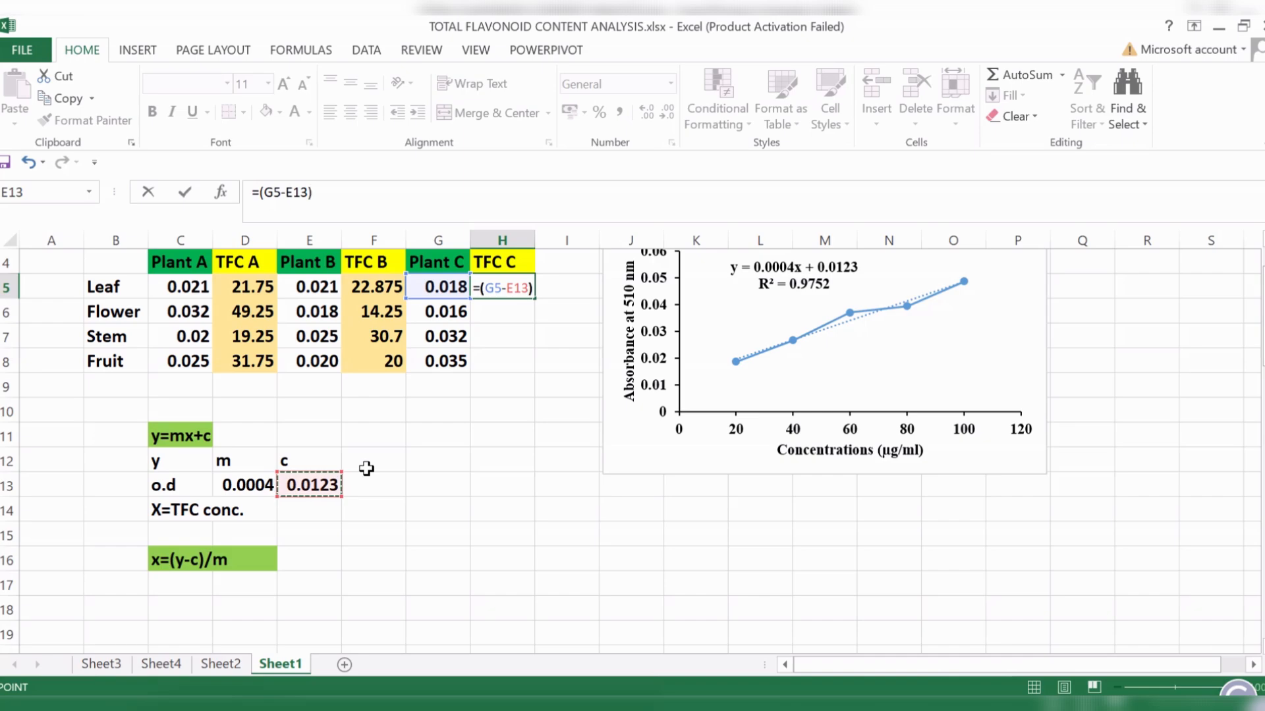
pyautogui.click(249, 484)
pyautogui.press('Return')
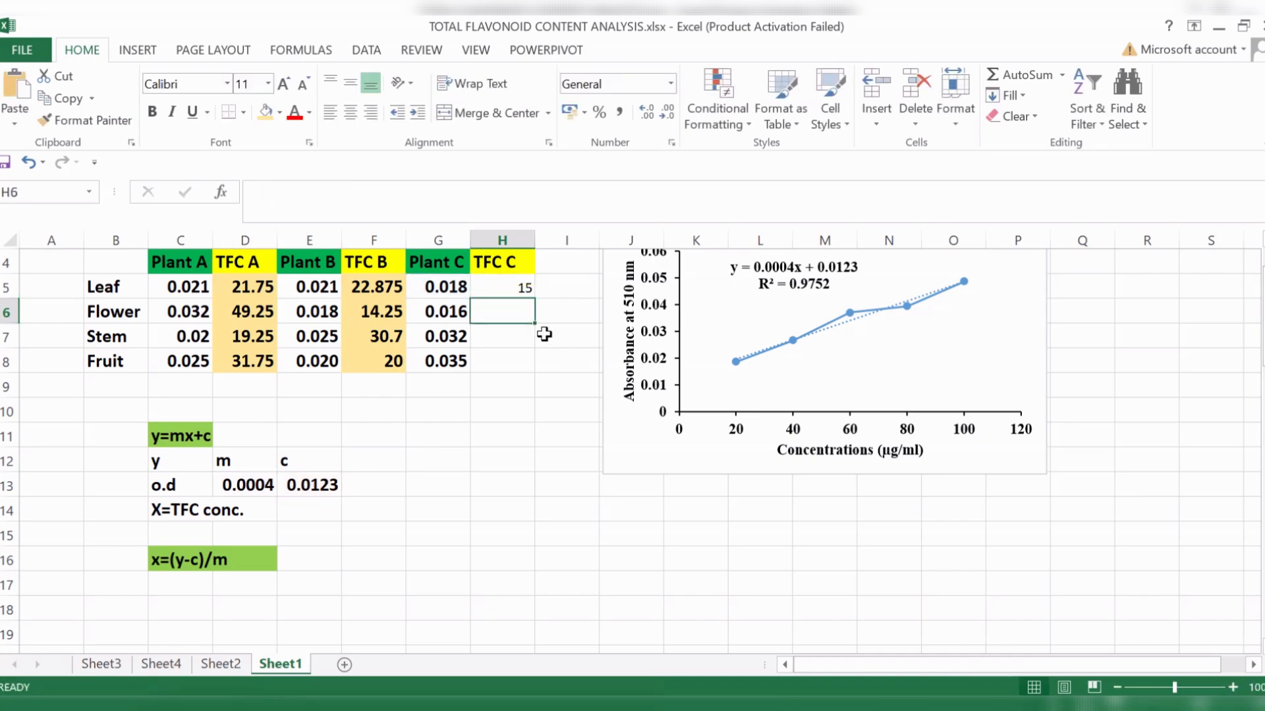
# - Calculate the TFC of Plant C's flower in H6 with the formula =(G6-E13)/D13
pyautogui.write('=(')
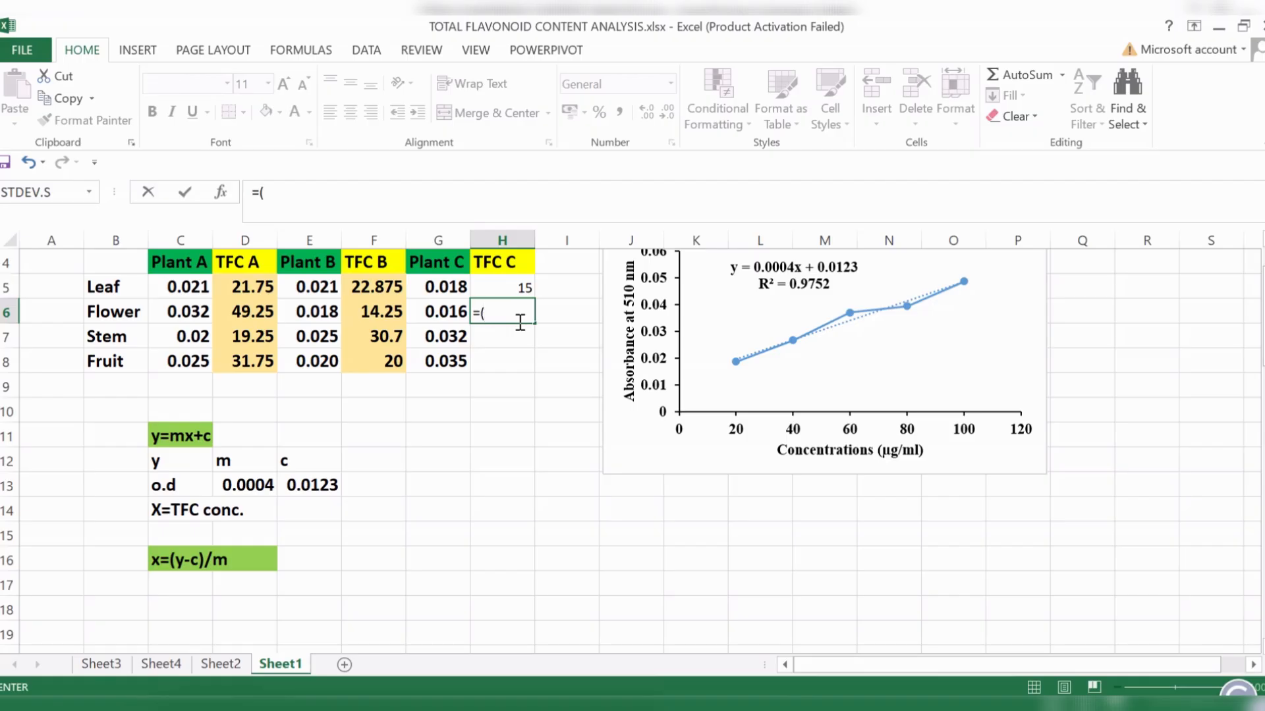
pyautogui.click(436, 305)
pyautogui.write('-')
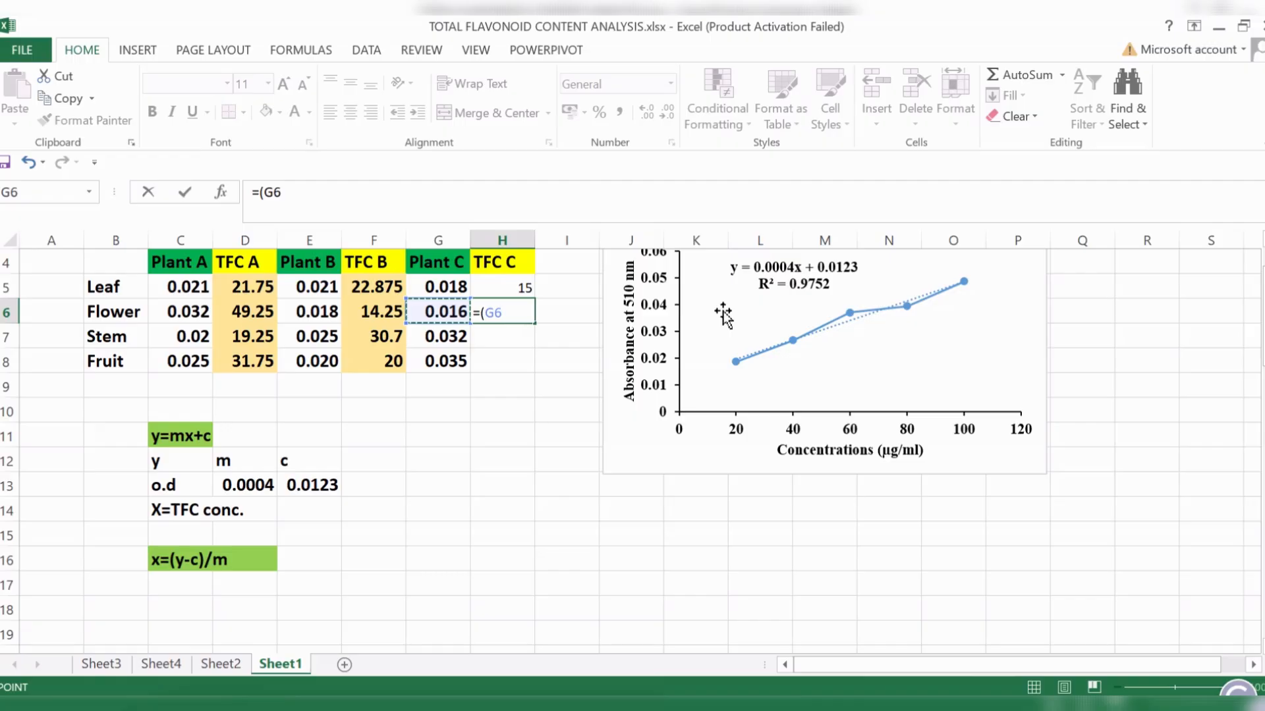
pyautogui.click(337, 482)
pyautogui.write(')')
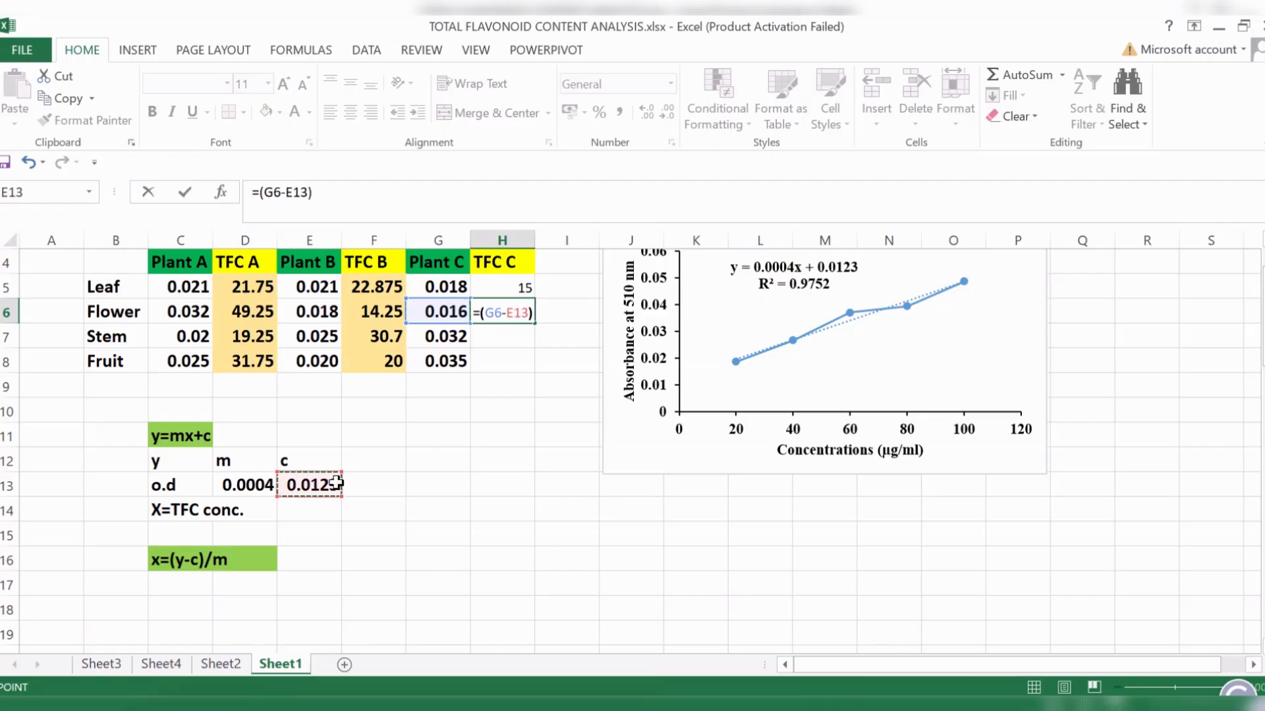
pyautogui.write('/')
pyautogui.click(239, 489)
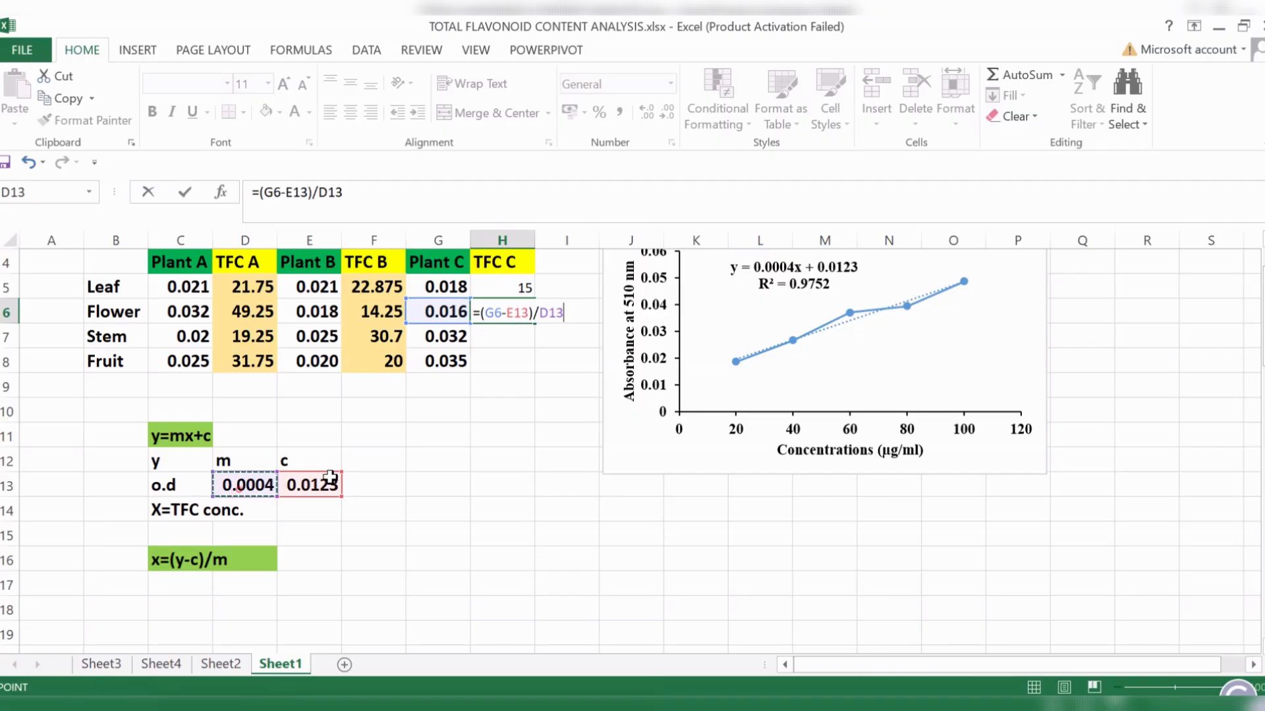
pyautogui.press('Return')
# - Calculate the TFC of Plant C's stem in H7 with the formula =(G7-E13)/D13
pyautogui.write('=(')
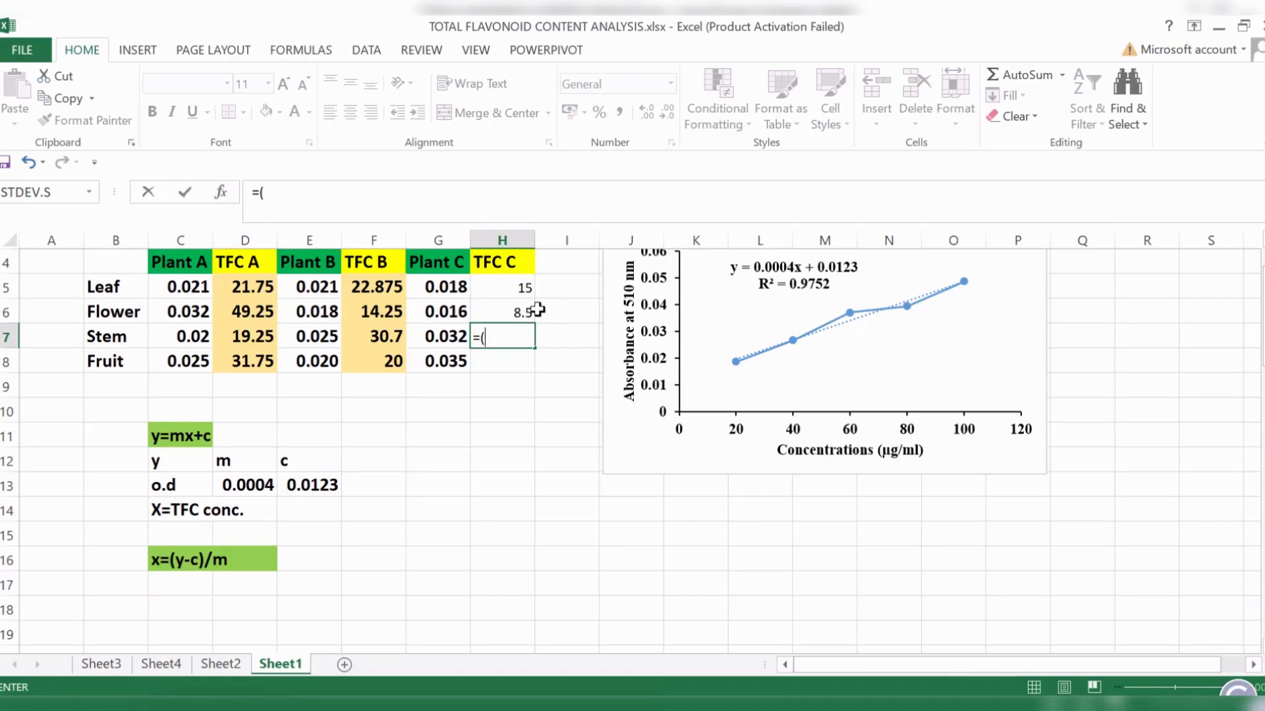
pyautogui.click(459, 334)
pyautogui.write('-')
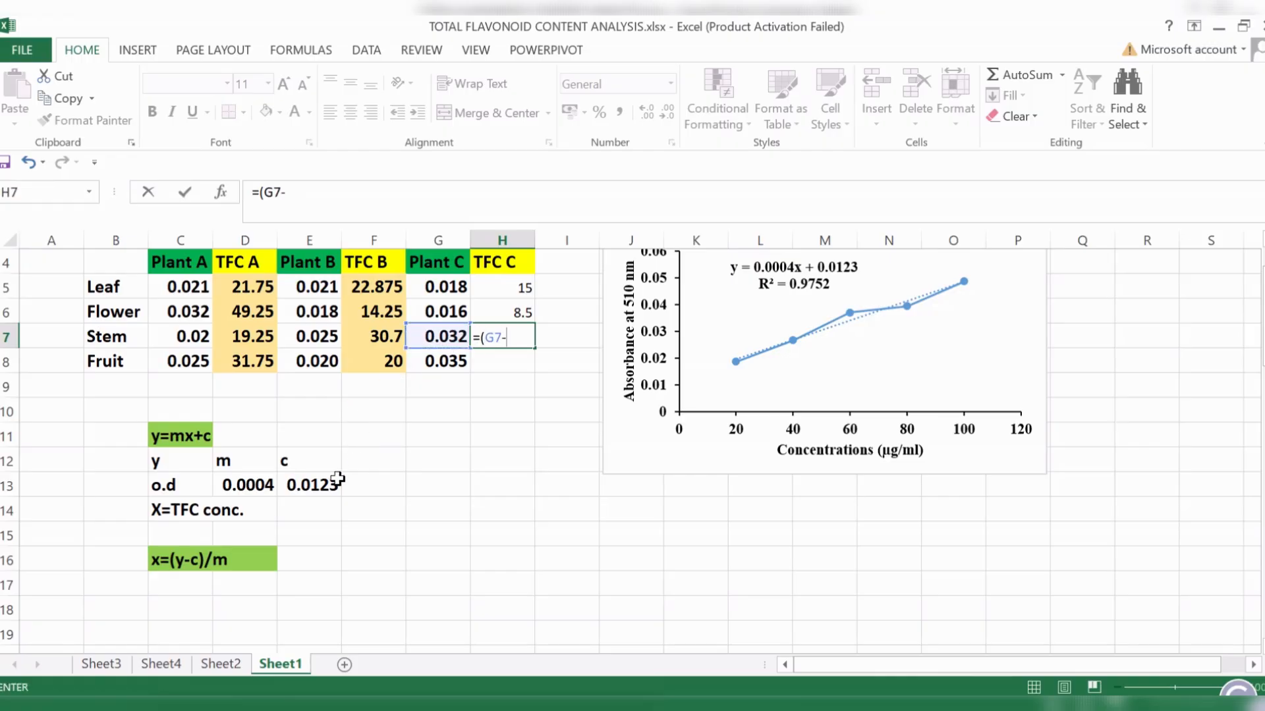
pyautogui.click(330, 482)
pyautogui.write(')')
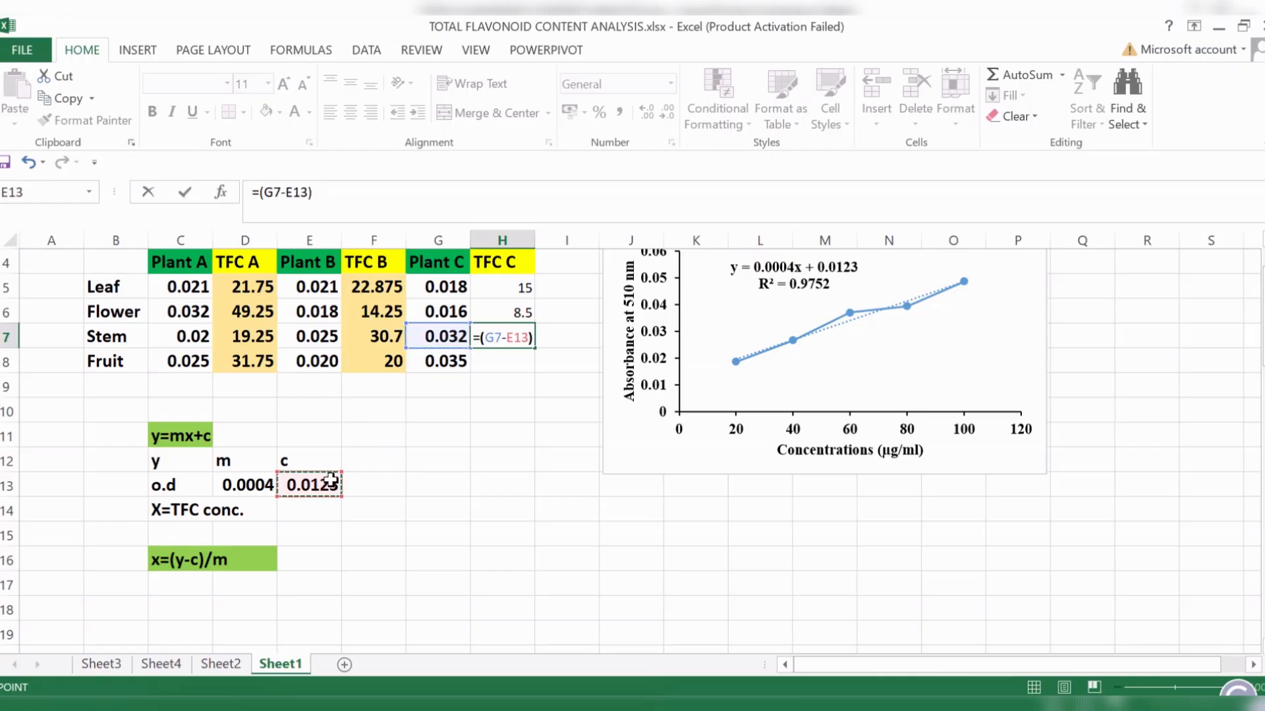
pyautogui.write('/')
pyautogui.click(245, 485)
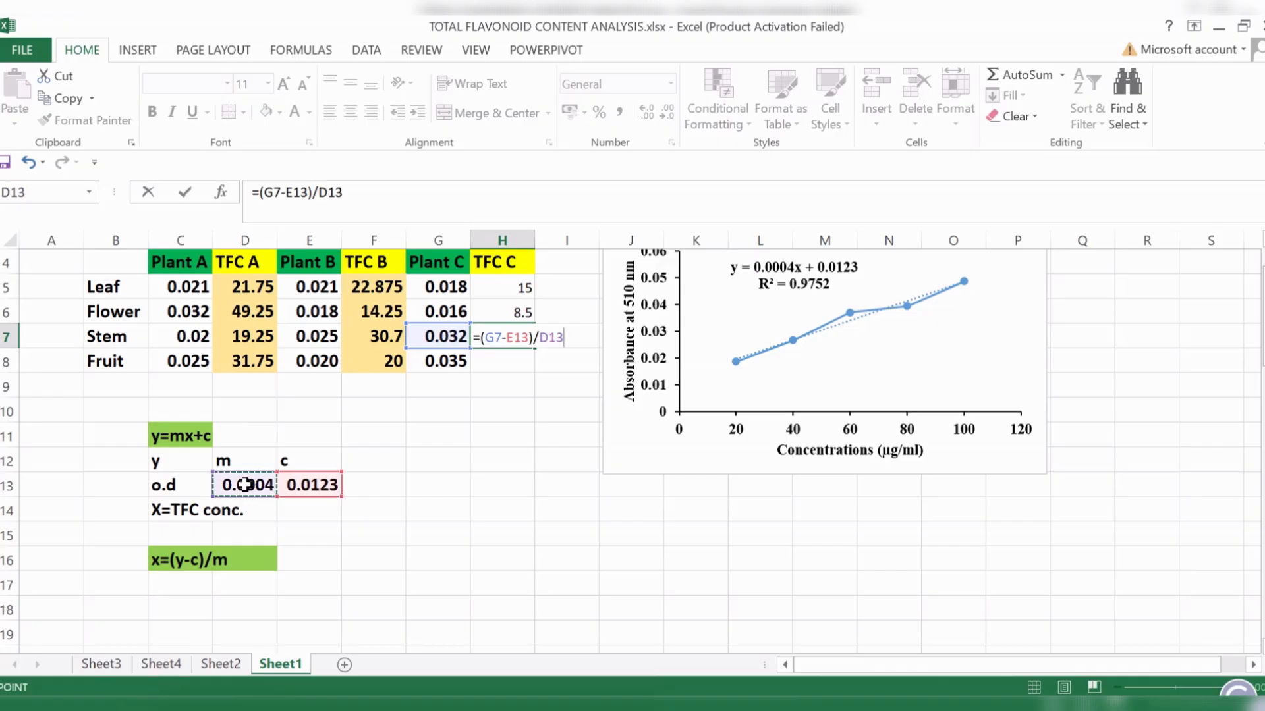
pyautogui.press('Return')
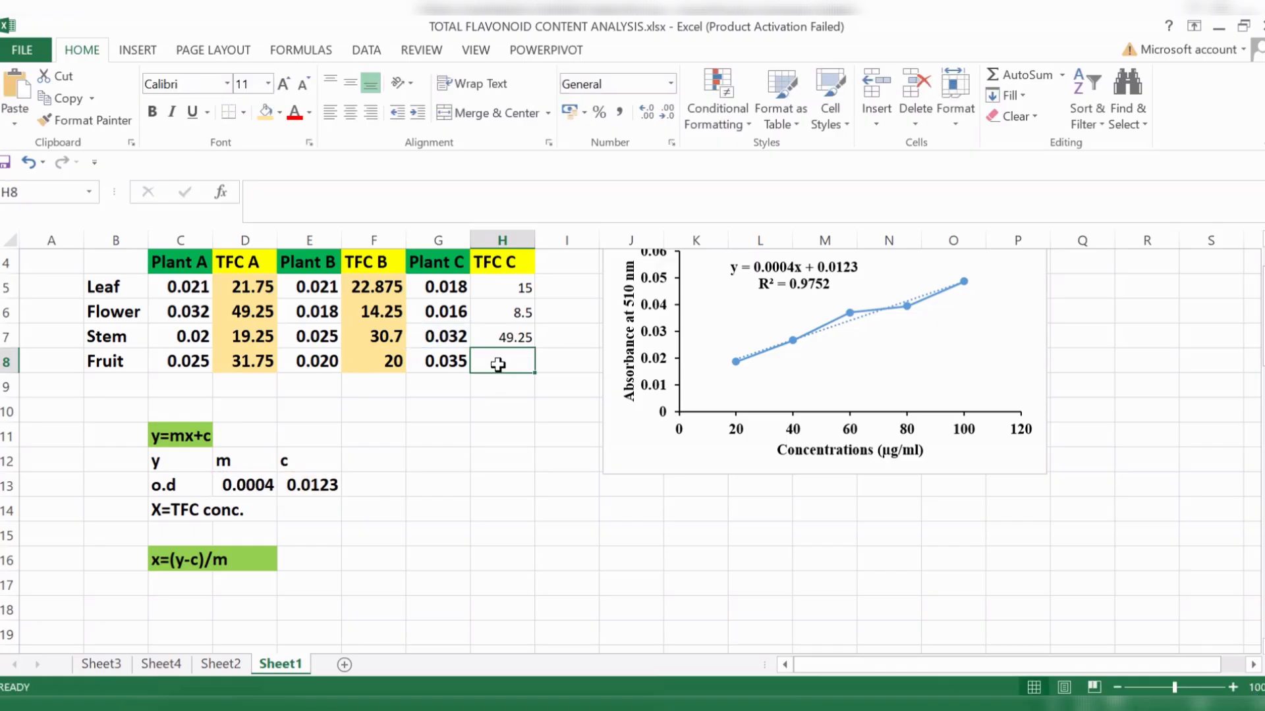
# - Calculate the TFC of Plant C's fruit in H8 with the formula =(G8-E13)/D13
pyautogui.write('=(')
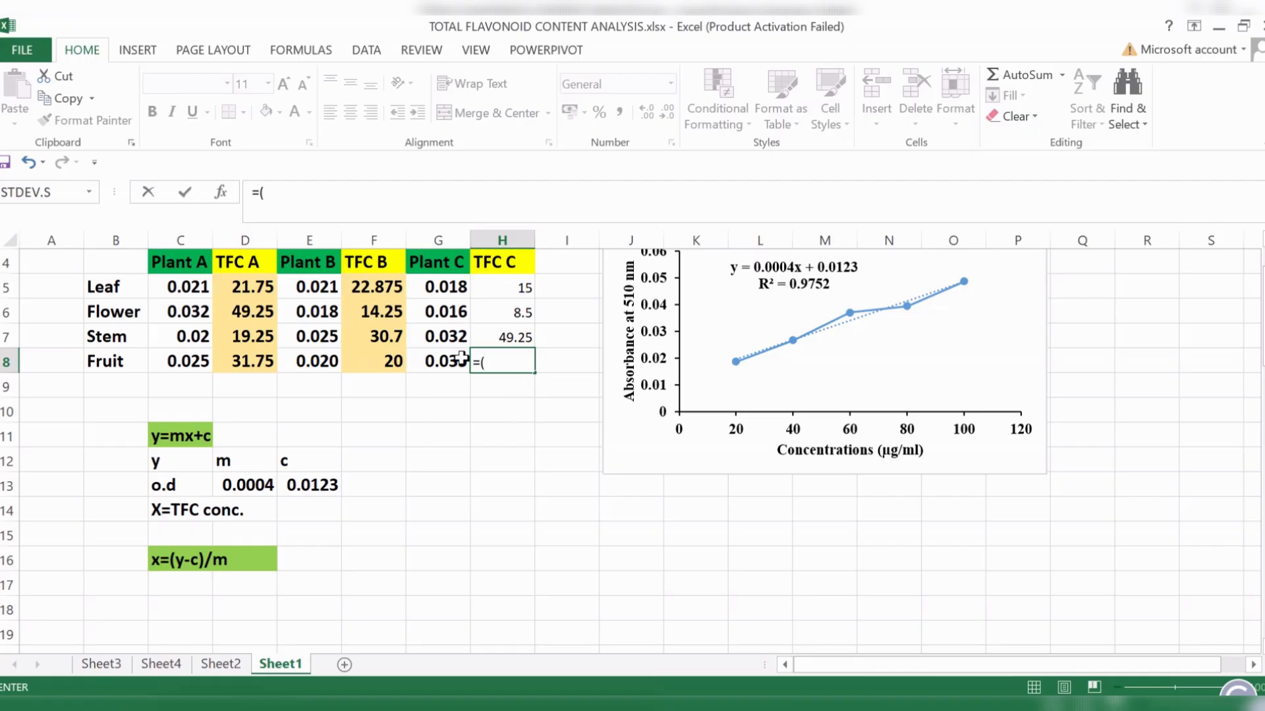
pyautogui.click(461, 359)
pyautogui.write('-')
pyautogui.click(291, 485)
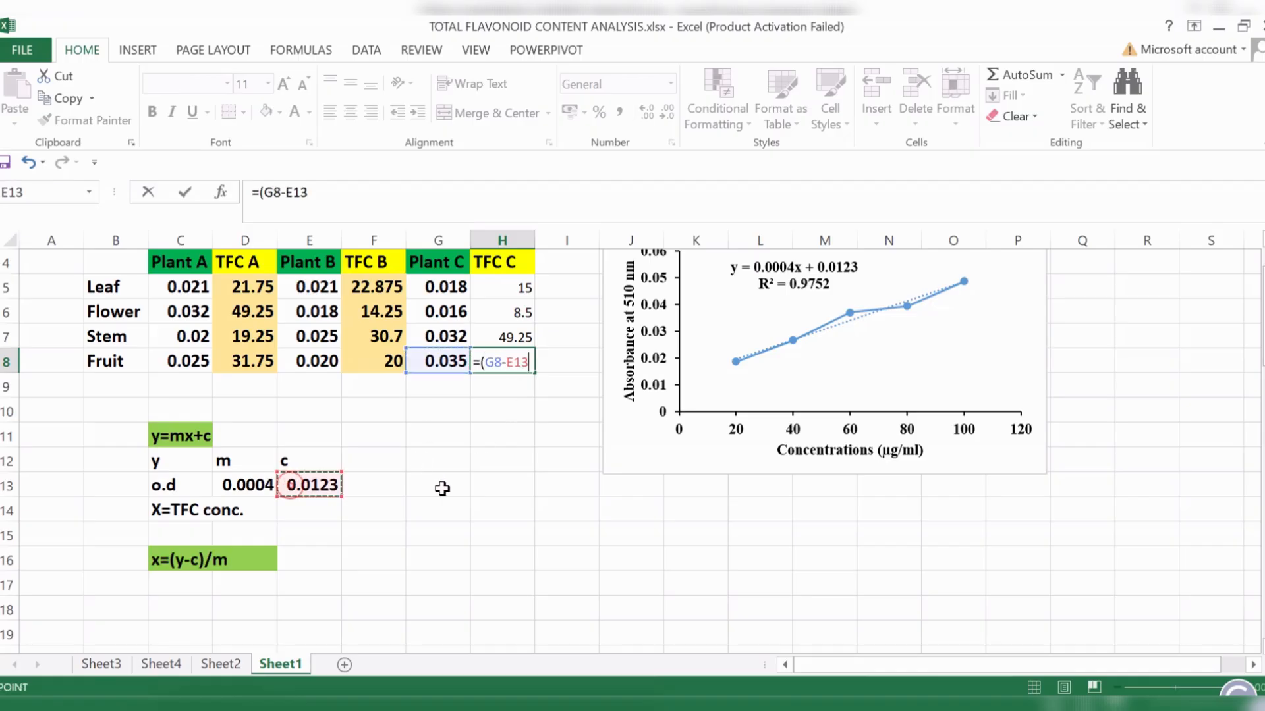
pyautogui.write(')/')
pyautogui.click(254, 484)
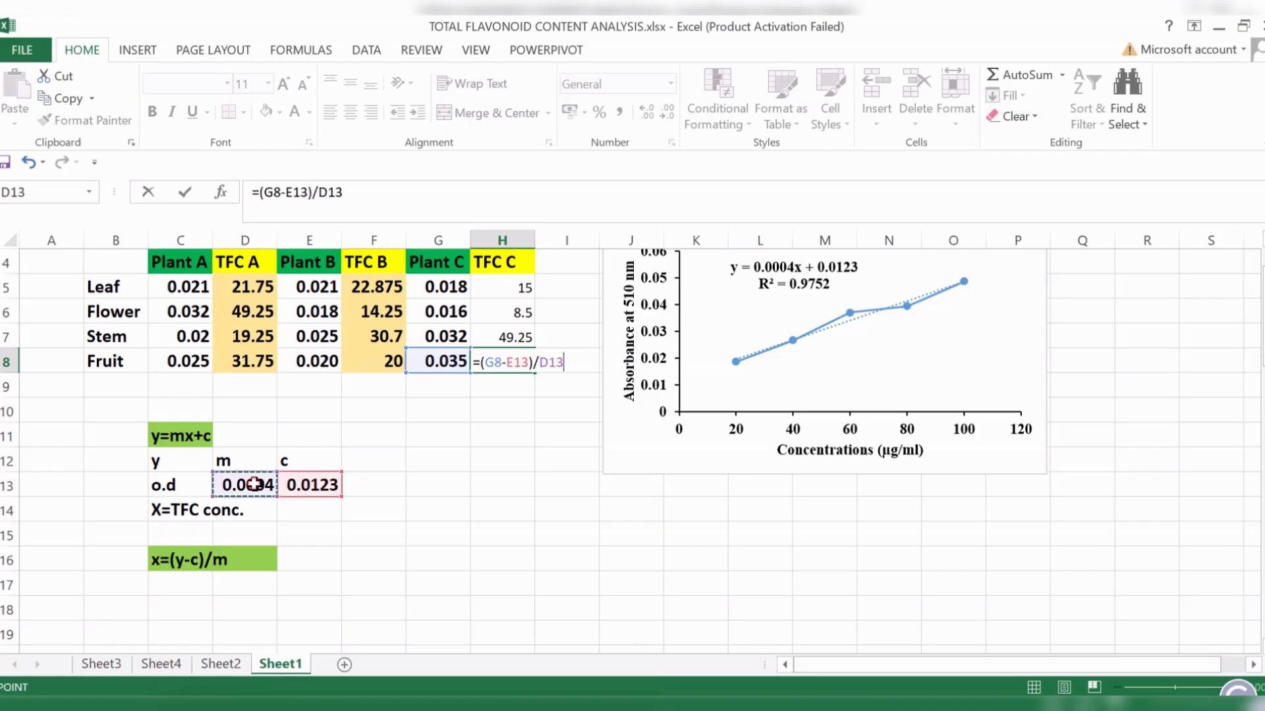
pyautogui.press('Return')
pyautogui.click(488, 489)
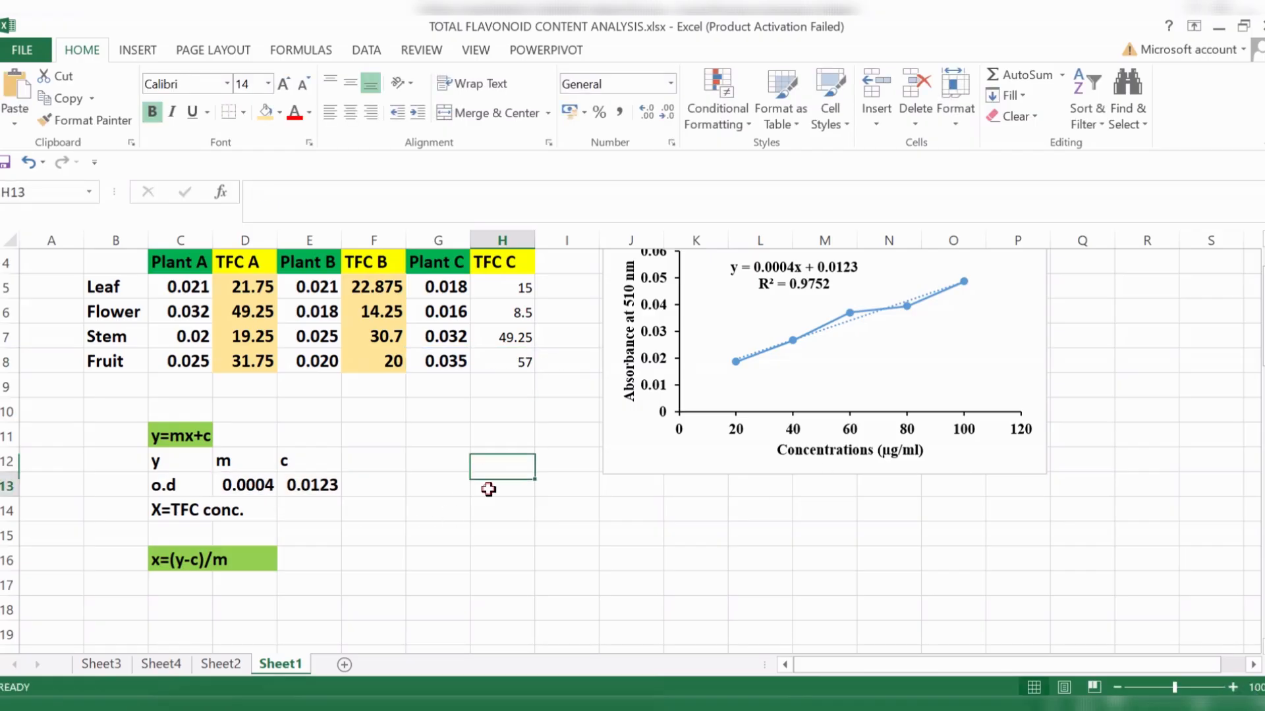
# - Format the Plant C TFC results in H5:H8 as bold at font size 14
pyautogui.moveTo(555, 360); pyautogui.dragTo(555, 385)
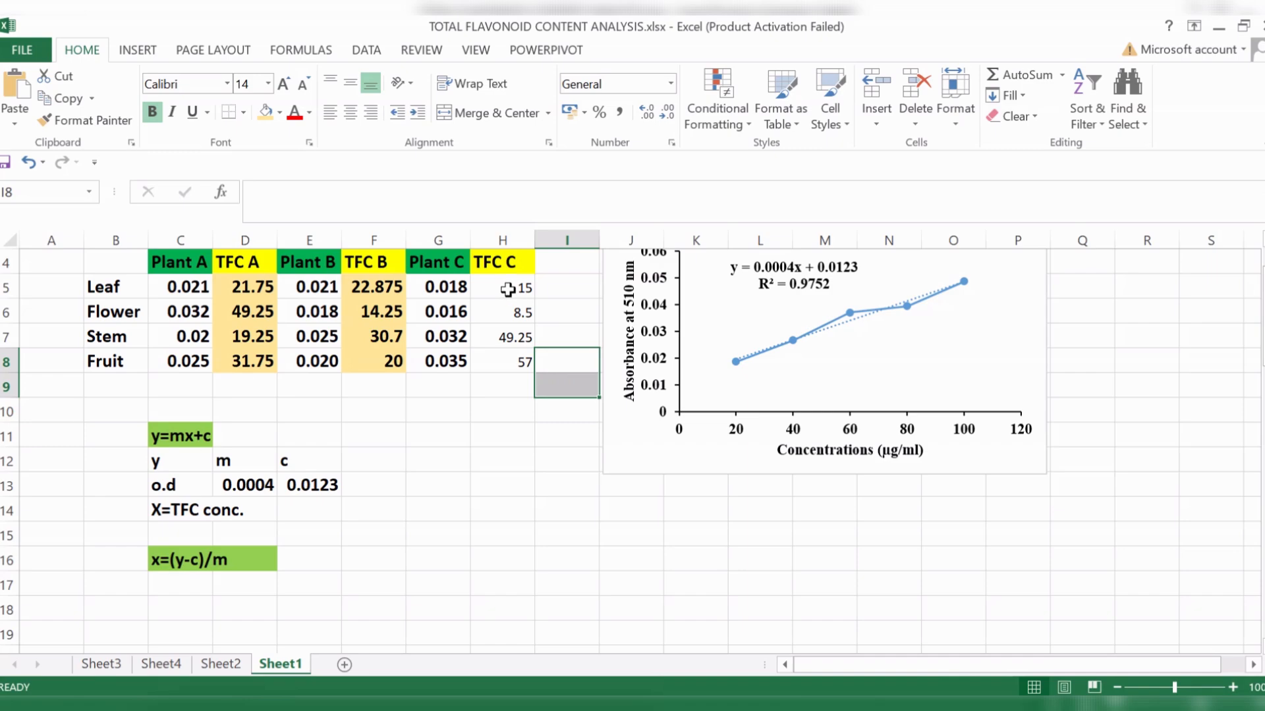
pyautogui.click(498, 261)
pyautogui.moveTo(510, 288); pyautogui.dragTo(516, 369)
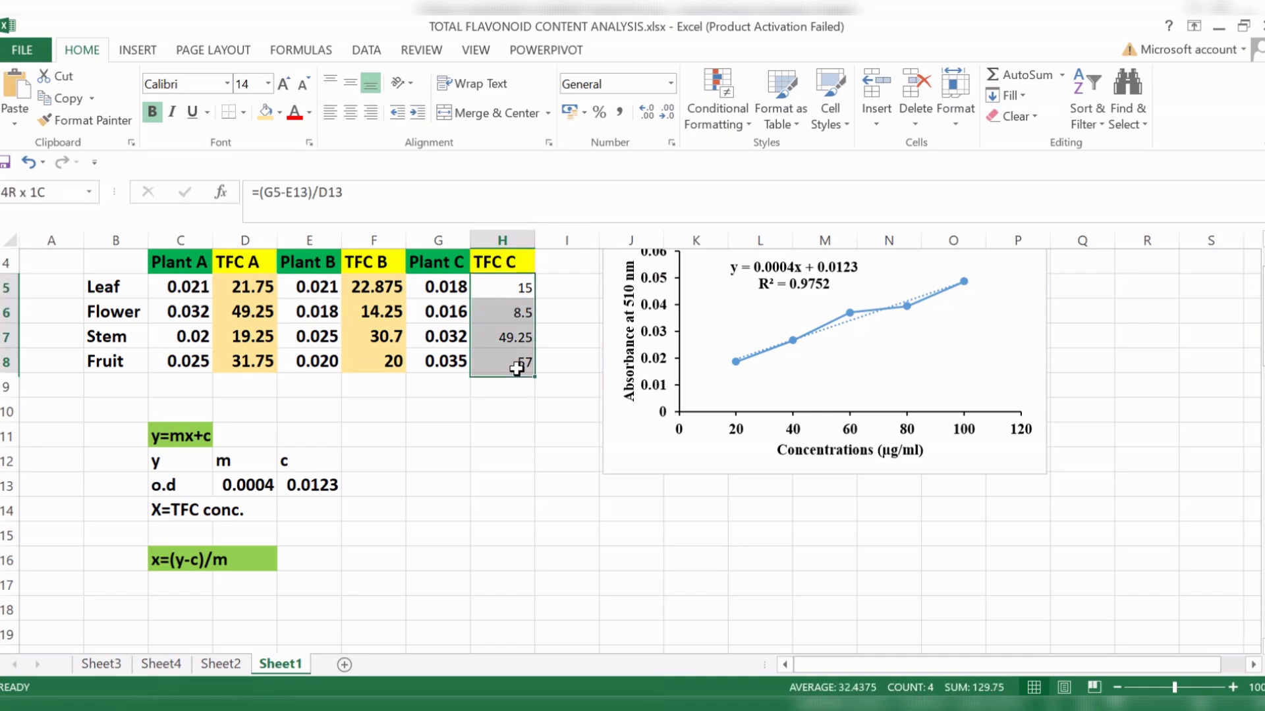
pyautogui.click(267, 84)
pyautogui.click(247, 209)
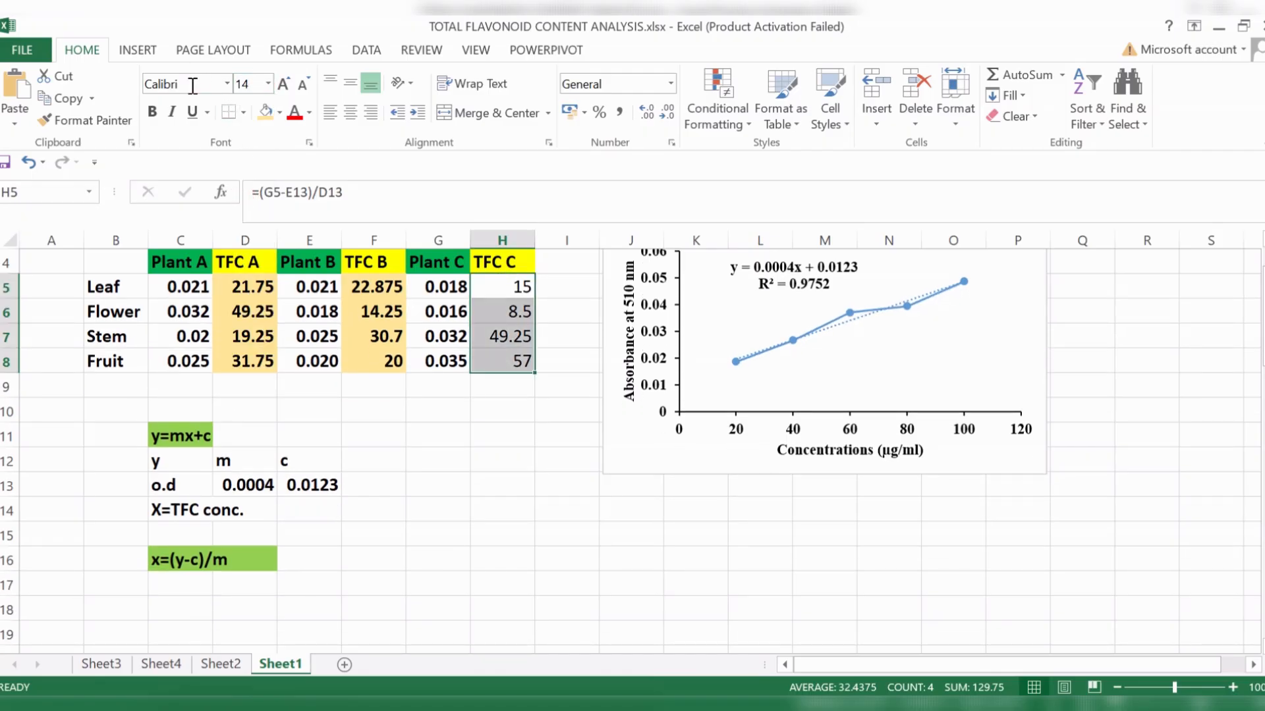
pyautogui.click(152, 111)
pyautogui.click(556, 474)
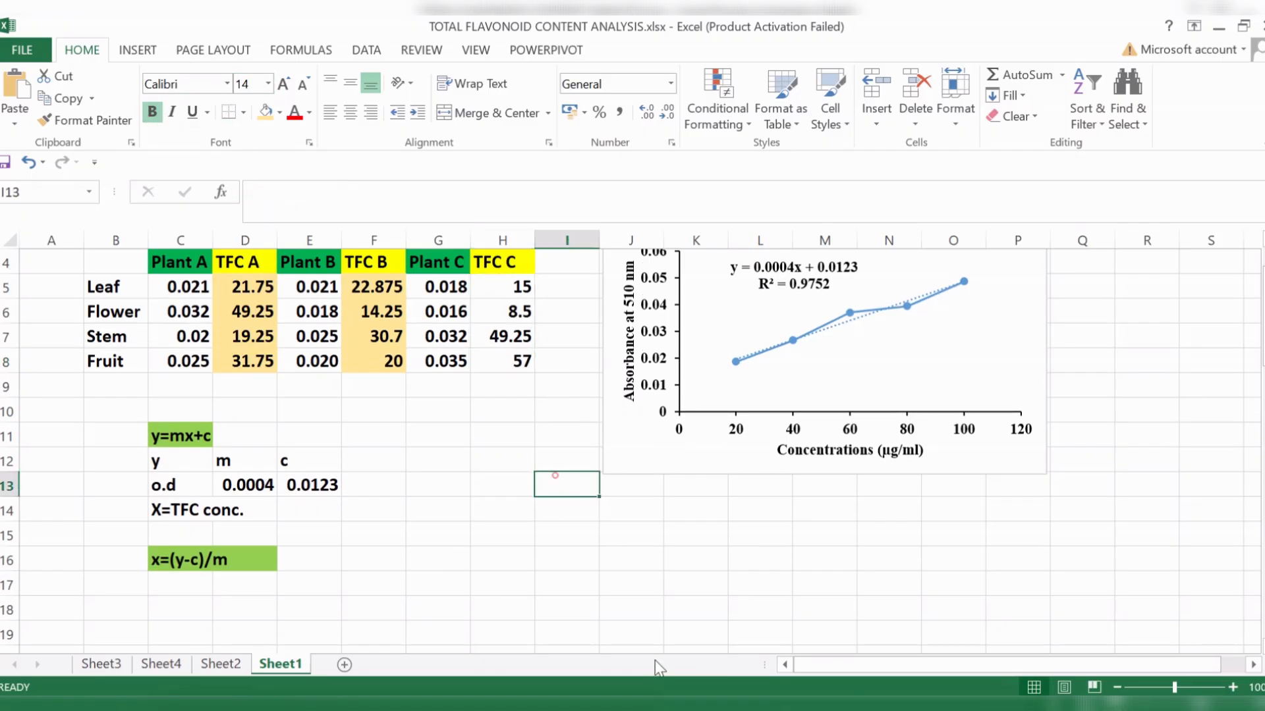
# - Fill the Plant C TFC results in H5:H8 with the same light gold as the other TFC columns
pyautogui.moveTo(532, 290); pyautogui.dragTo(524, 363)
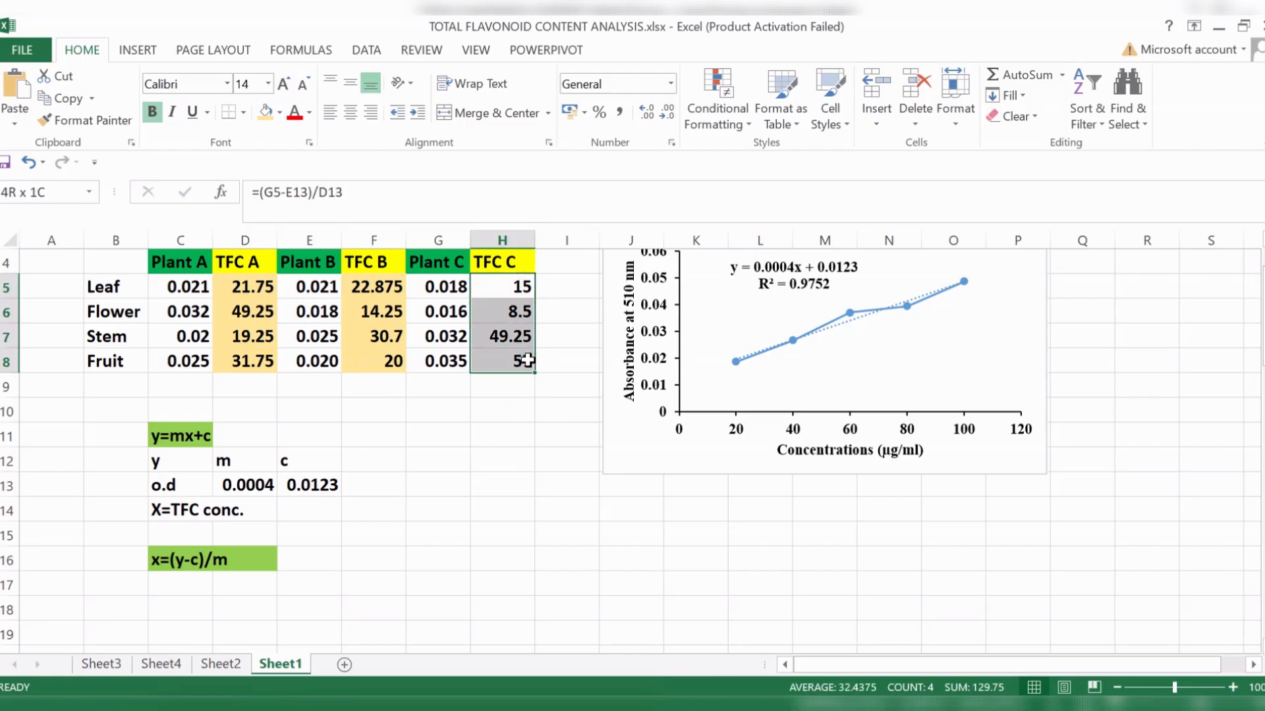
pyautogui.click(266, 112)
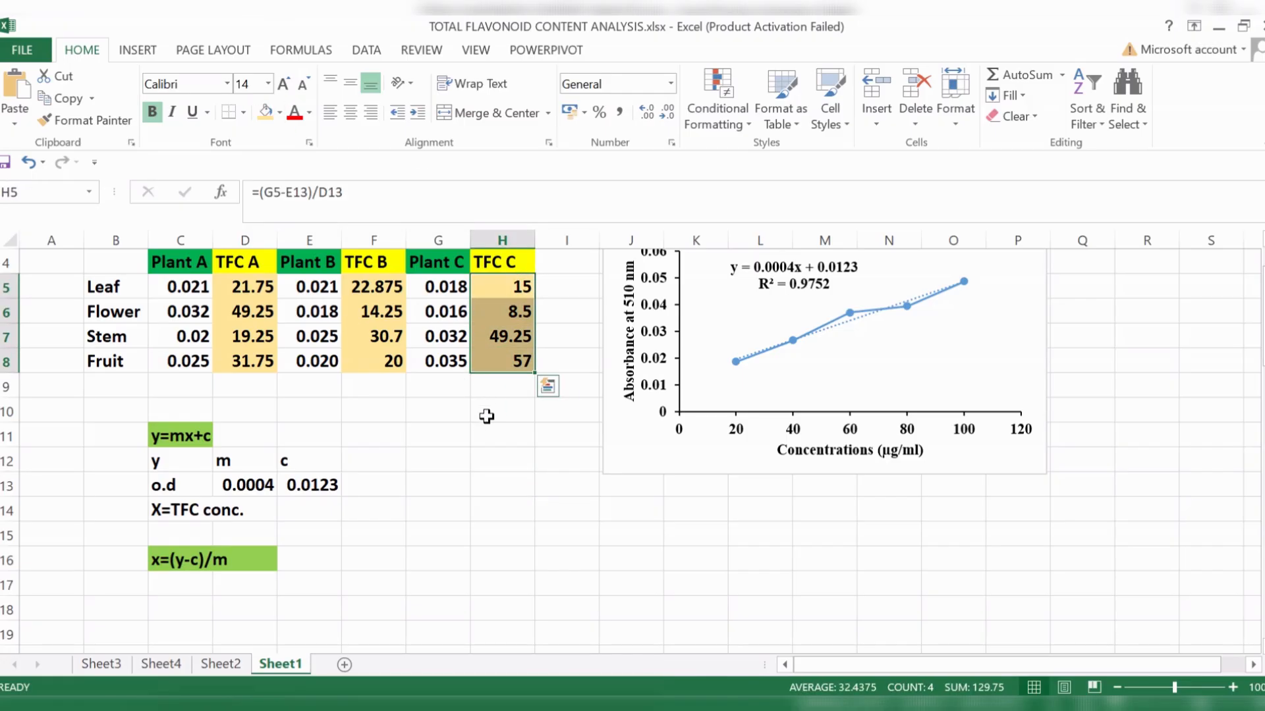
pyautogui.click(464, 510)
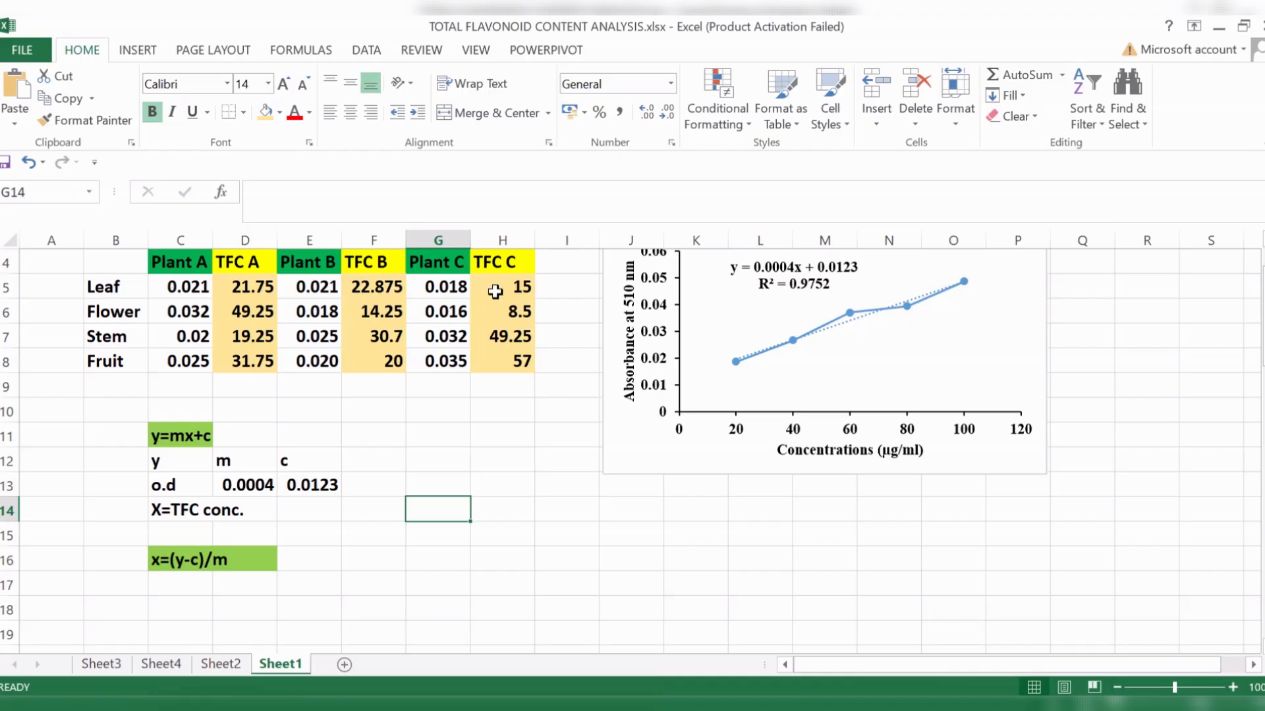
pyautogui.click(536, 290)
pyautogui.press('Left')
pyautogui.press('Left')
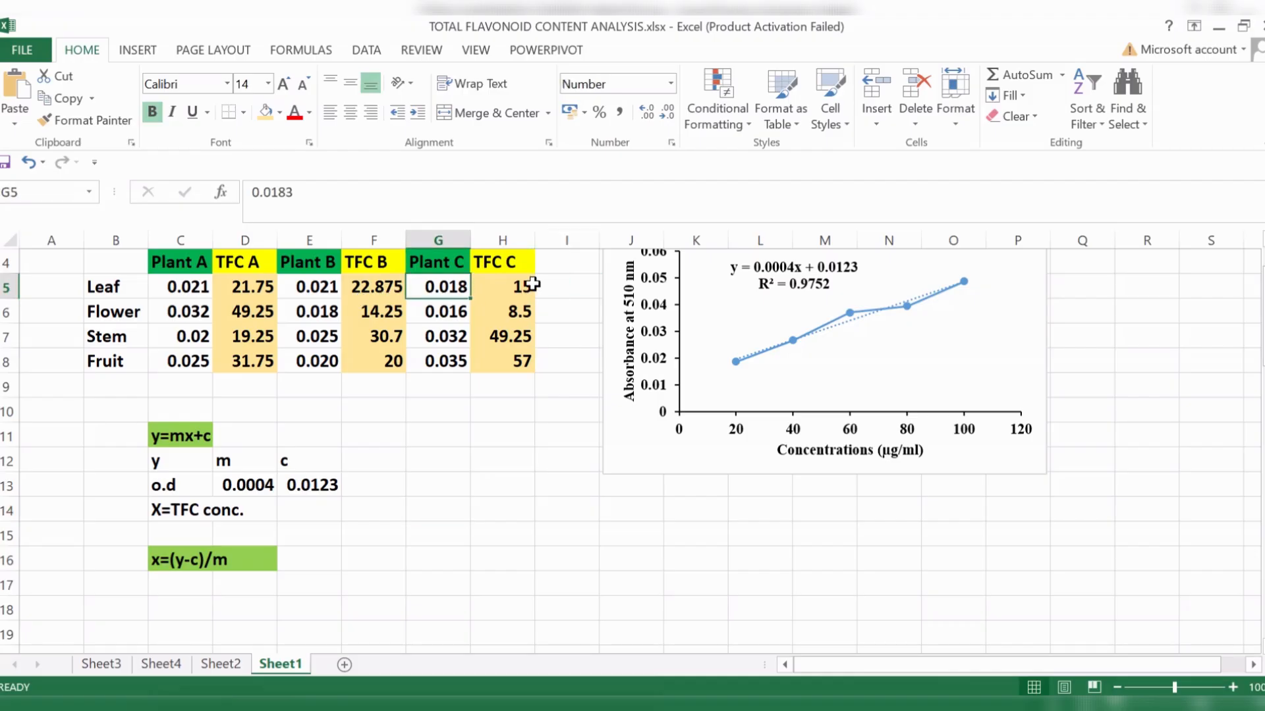
pyautogui.press('Right')
pyautogui.click(499, 501)
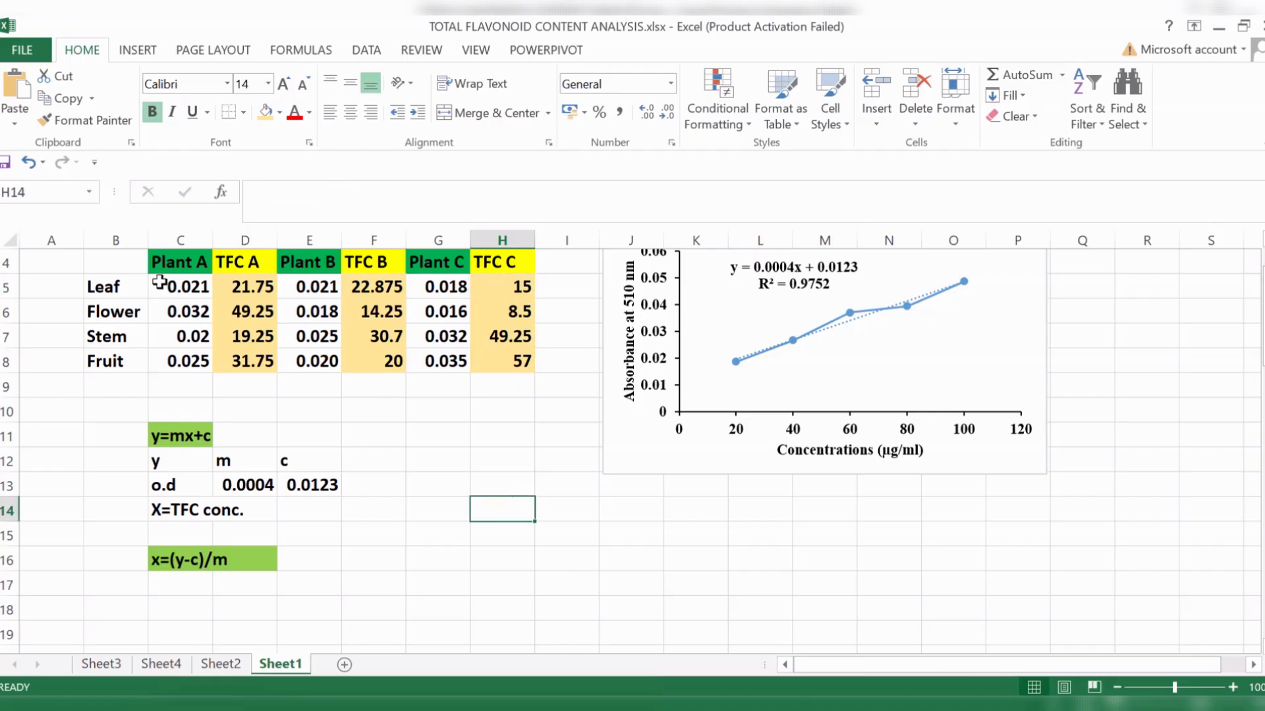
pyautogui.click(443, 513)
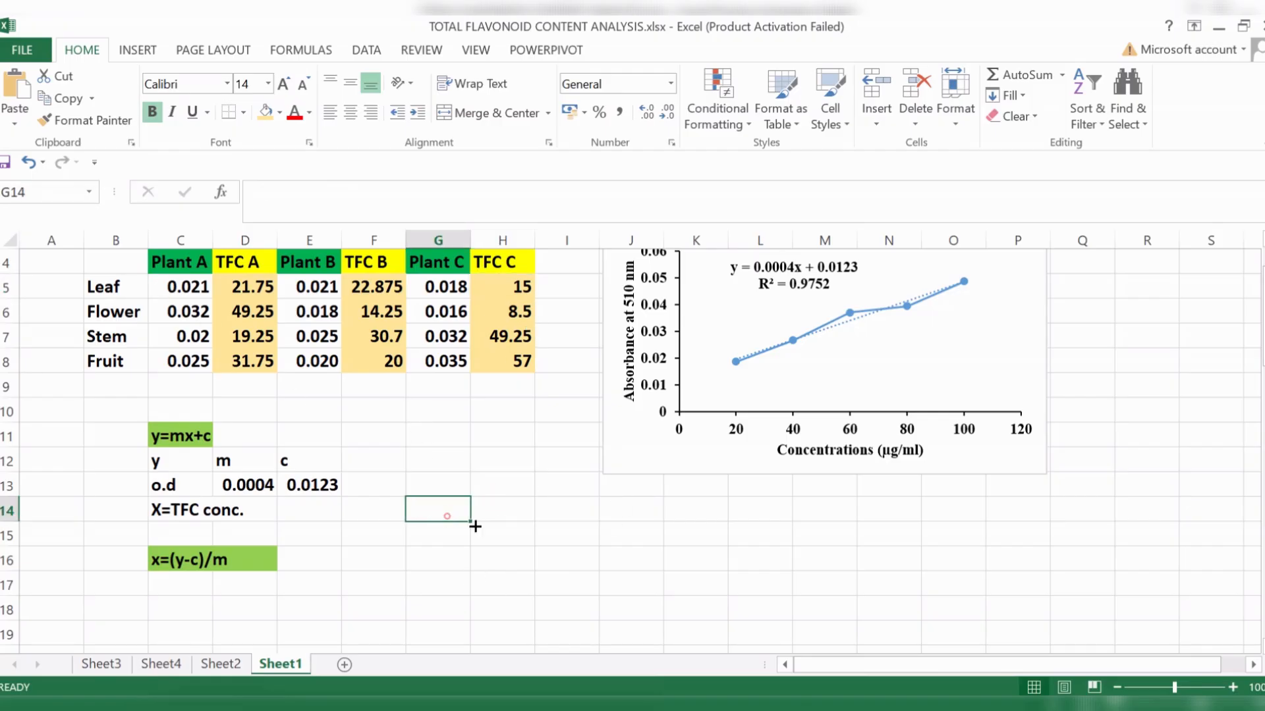
pyautogui.scroll(-1, 477, 524)
pyautogui.scroll(2, 480, 521)
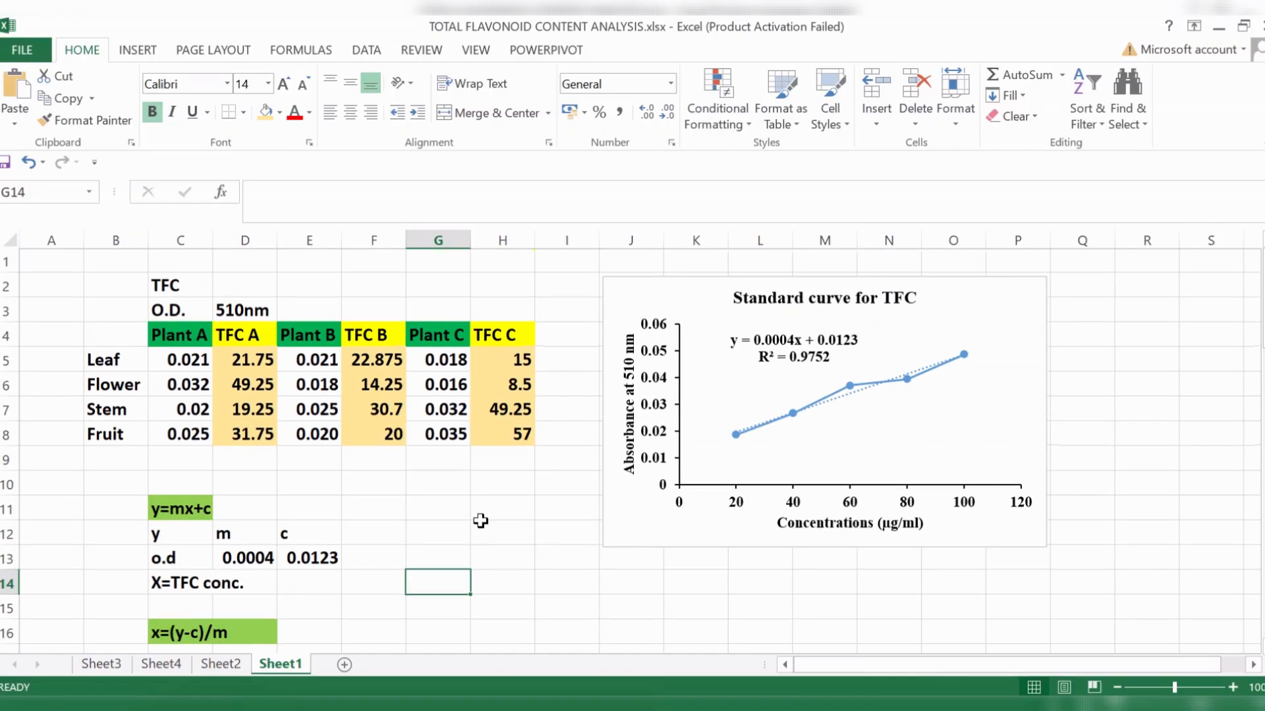
pyautogui.scroll(-1, 480, 520)
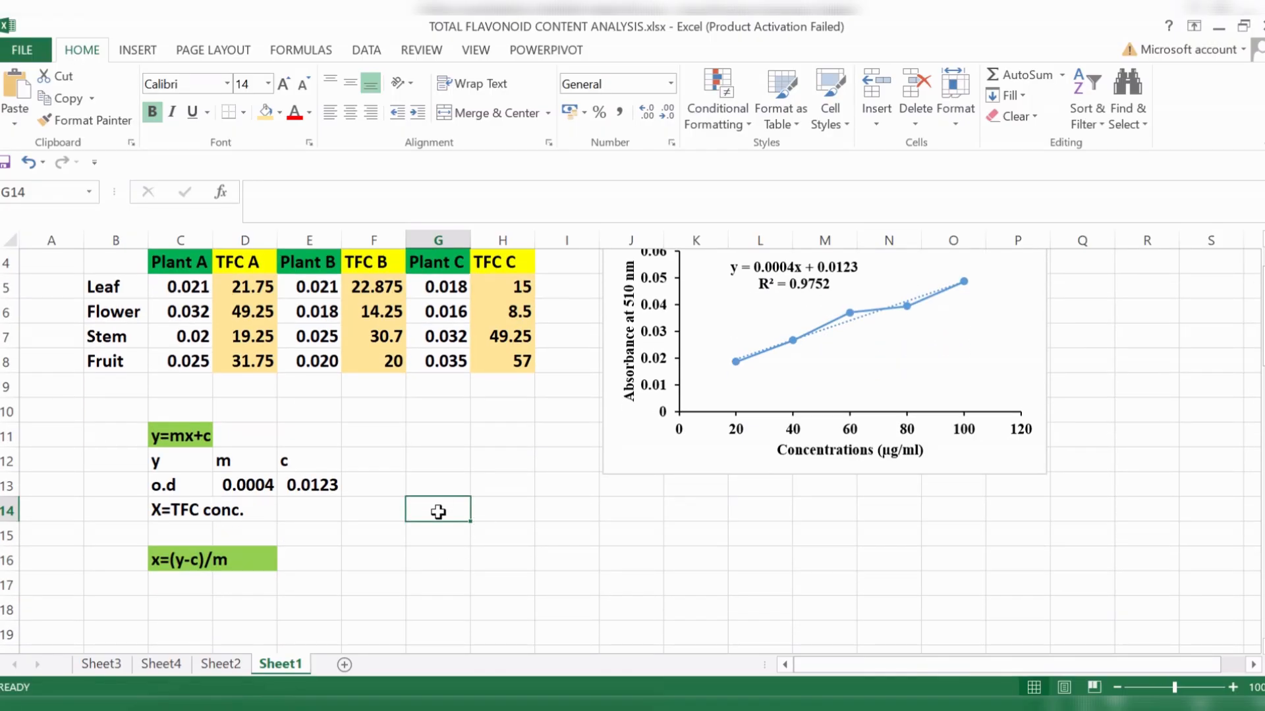
pyautogui.moveTo(437, 513); pyautogui.dragTo(685, 606)
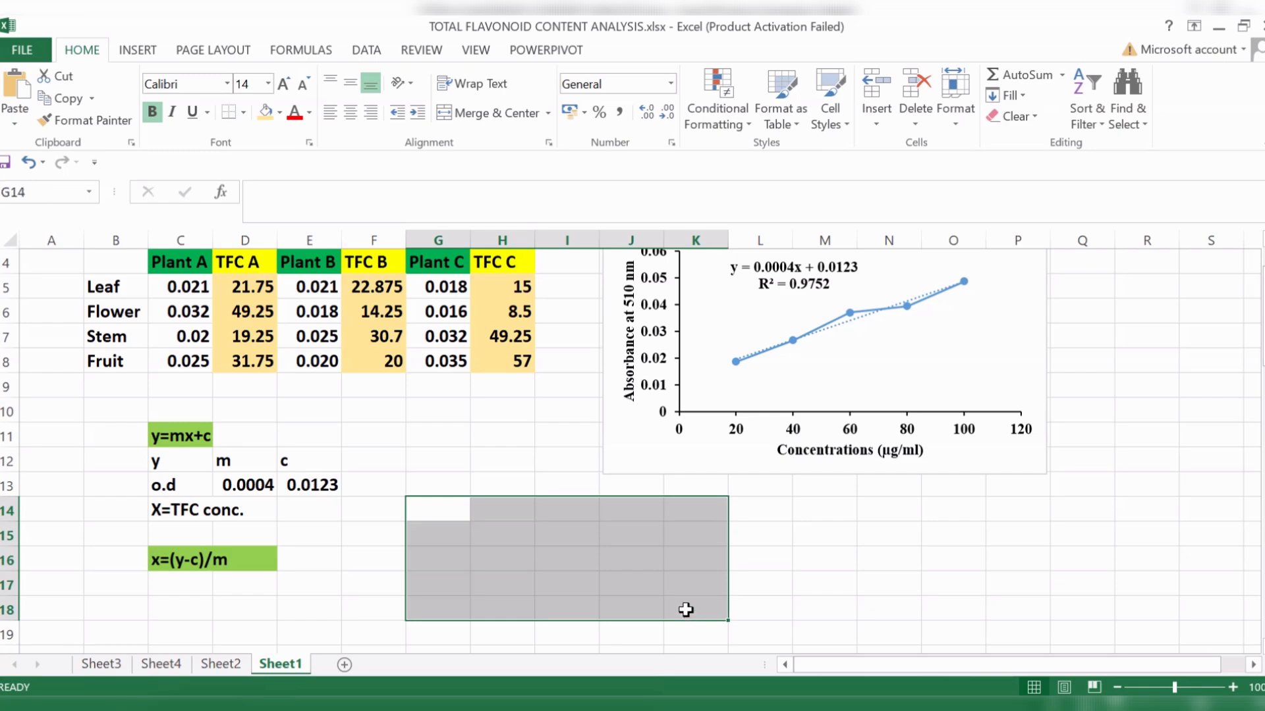
pyautogui.click(970, 551)
# - Copy the plant part labels Leaf, Flower, Stem and Fruit from B5:B8 to H15:H18
pyautogui.moveTo(127, 290); pyautogui.dragTo(127, 356)
pyautogui.hotkey('ctrl', 'c')
pyautogui.click(491, 526)
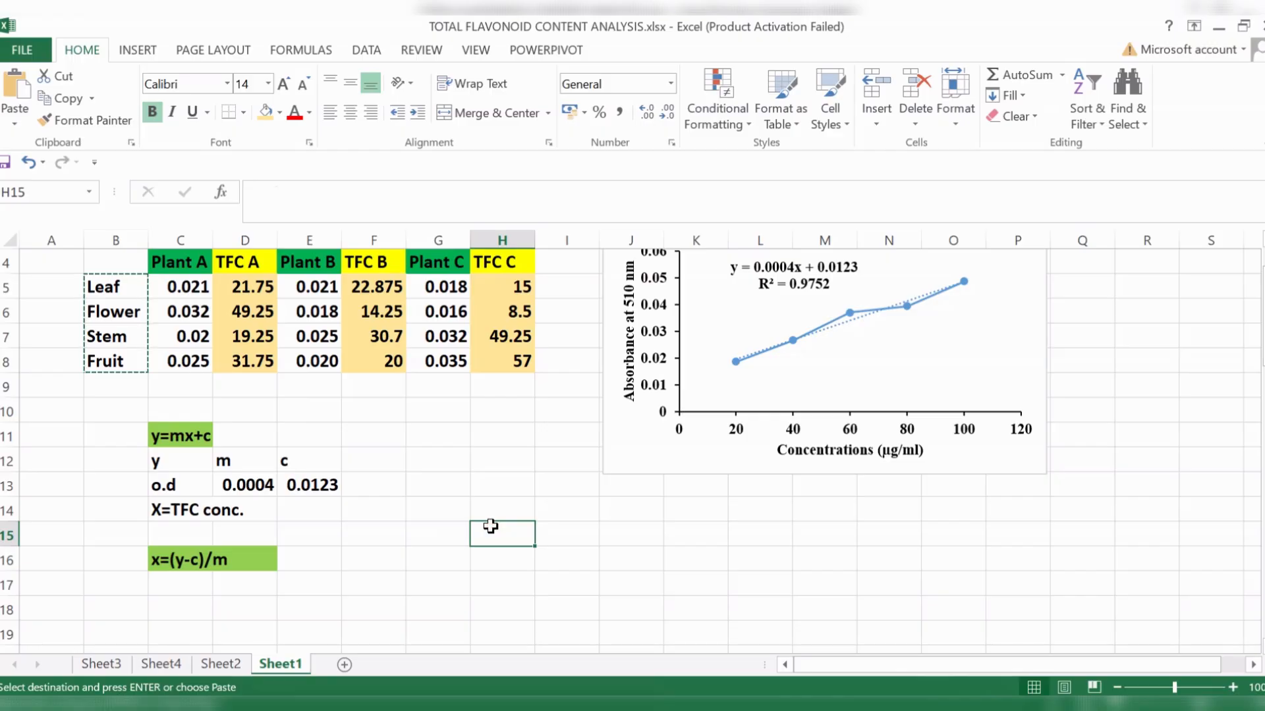
pyautogui.hotkey('ctrl', 'v')
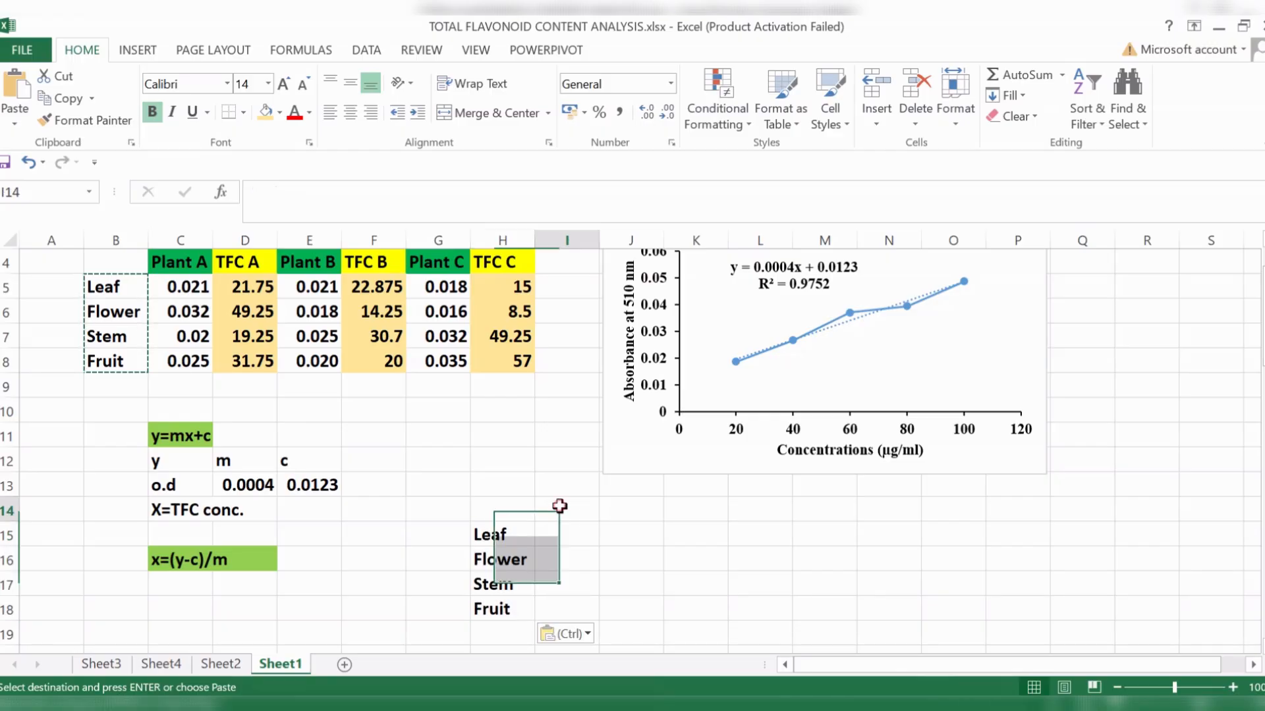
# - Copy the TFC A column with its heading, D4:D8, for use in the new summary table
pyautogui.click(556, 504)
pyautogui.moveTo(241, 262); pyautogui.dragTo(242, 362)
pyautogui.hotkey('ctrl', 'c')
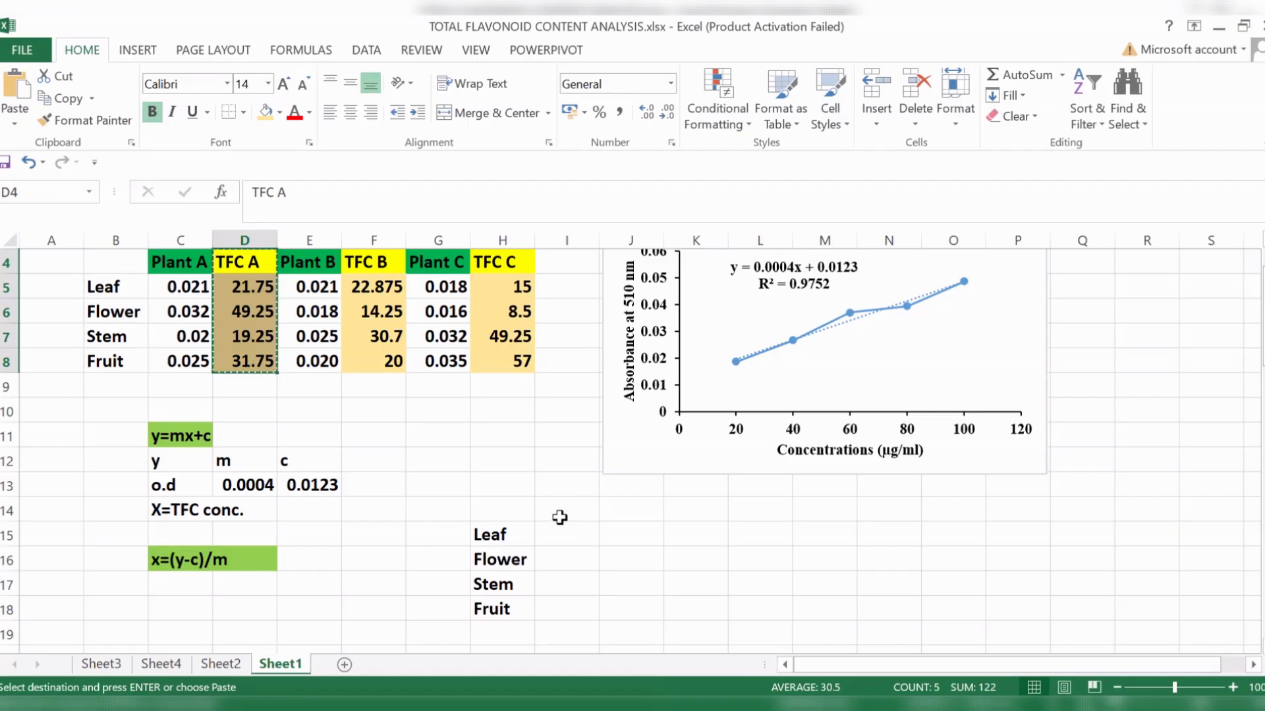
pyautogui.click(561, 510)
pyautogui.hotkey('ctrl', 'v')
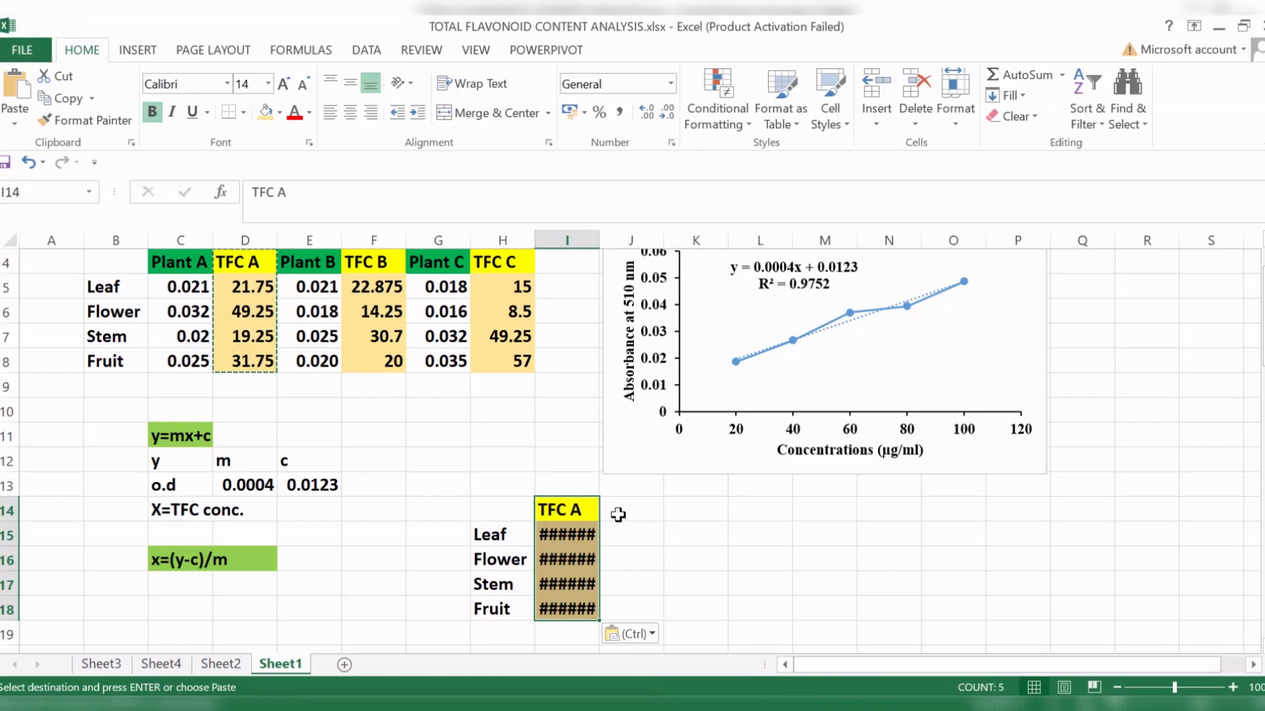
pyautogui.click(28, 162)
# - Paste the copied TFC A column as values only into I14:I18, beside the plant part labels
pyautogui.click(565, 507)
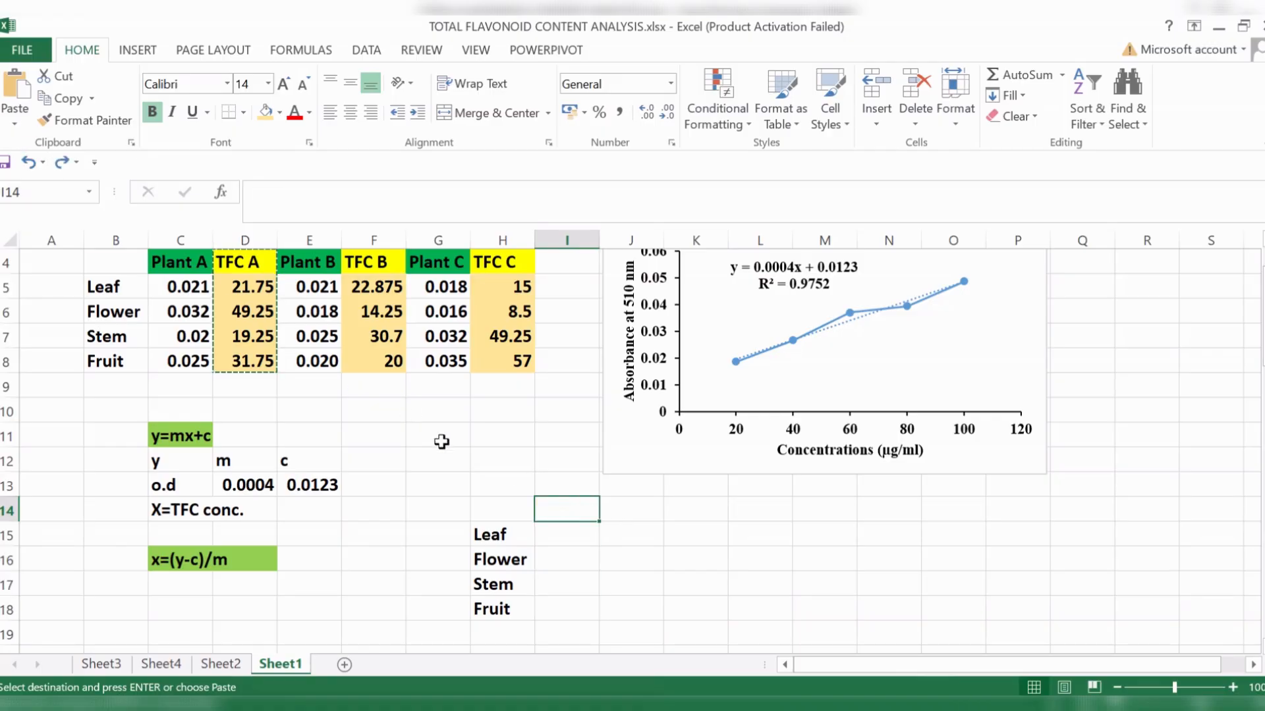
pyautogui.rightClick(569, 517)
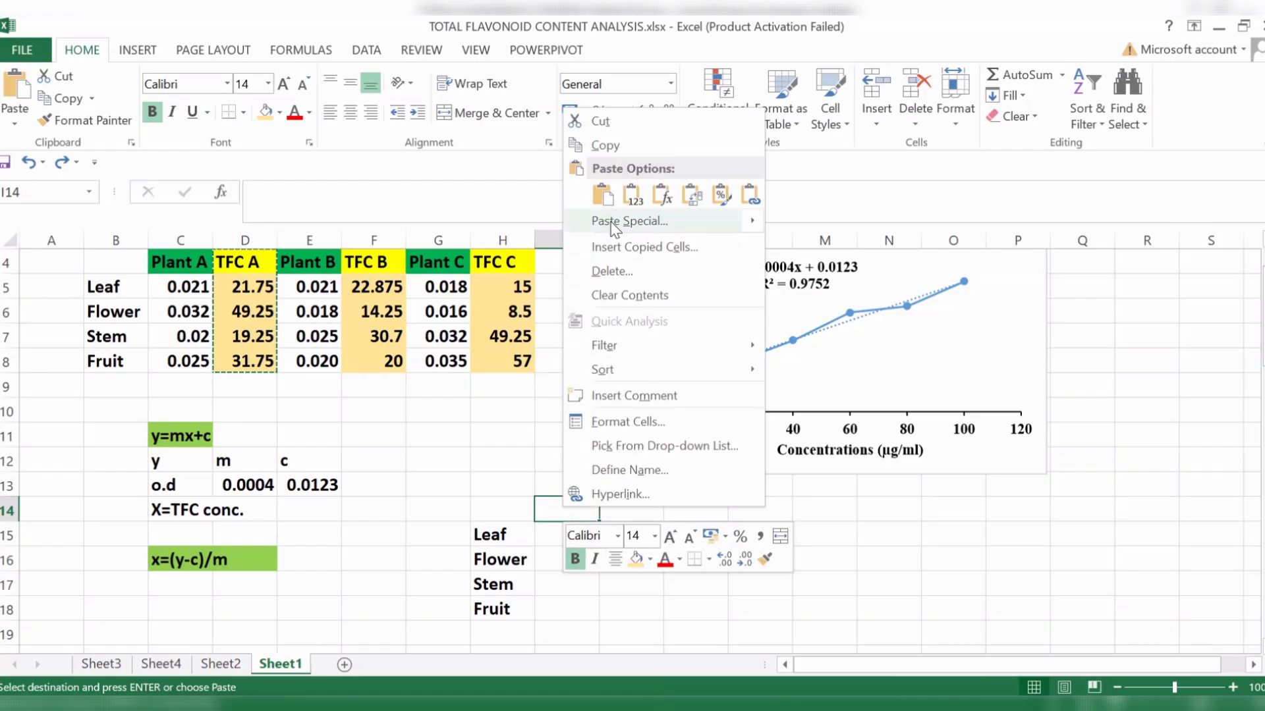
pyautogui.click(630, 195)
# - Copy the TFC B column F4:F8 and paste it as values only into J14:J18 of the summary table
pyautogui.click(647, 509)
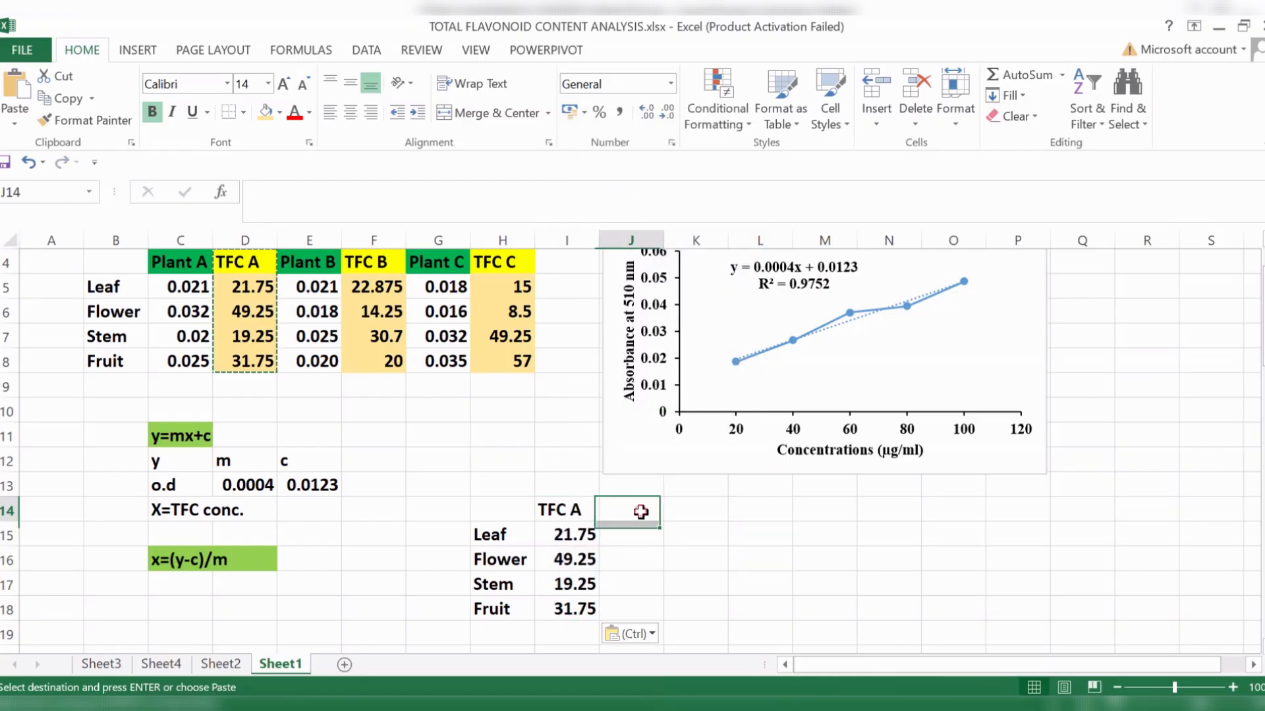
pyautogui.moveTo(369, 264); pyautogui.dragTo(391, 359)
pyautogui.hotkey('ctrl', 'c')
pyautogui.click(649, 508)
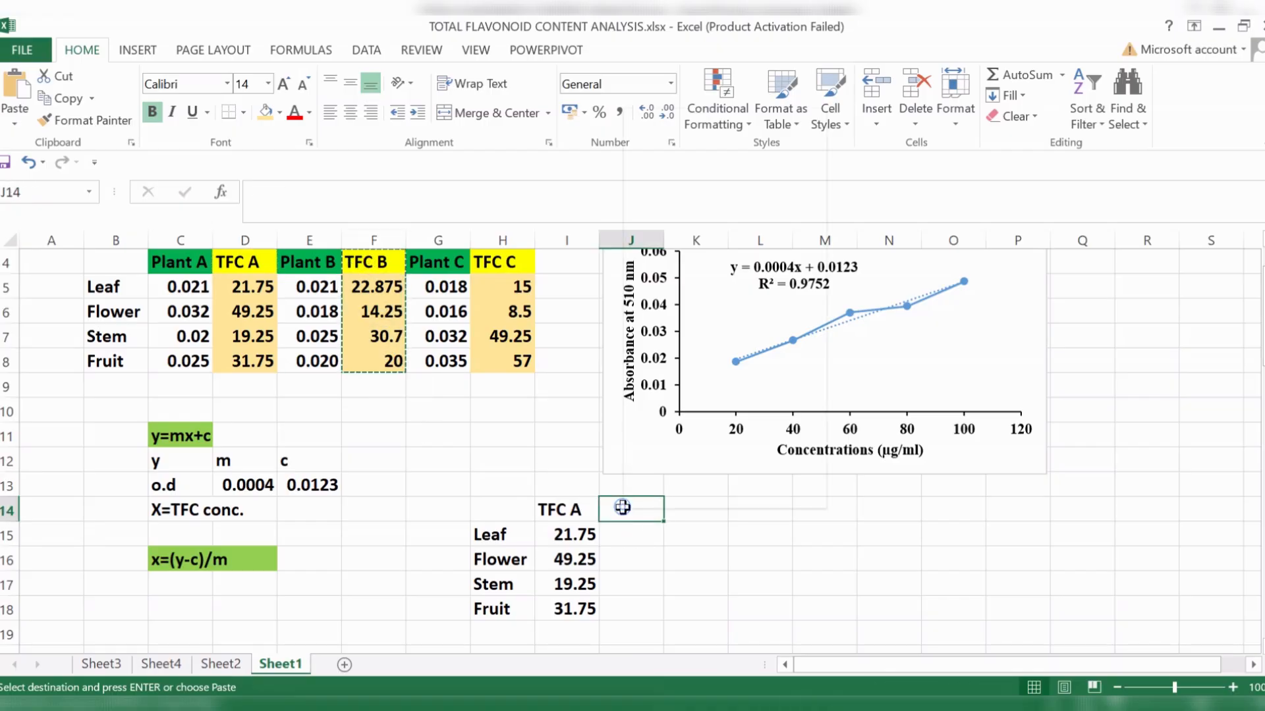
pyautogui.rightClick(627, 511)
pyautogui.click(693, 195)
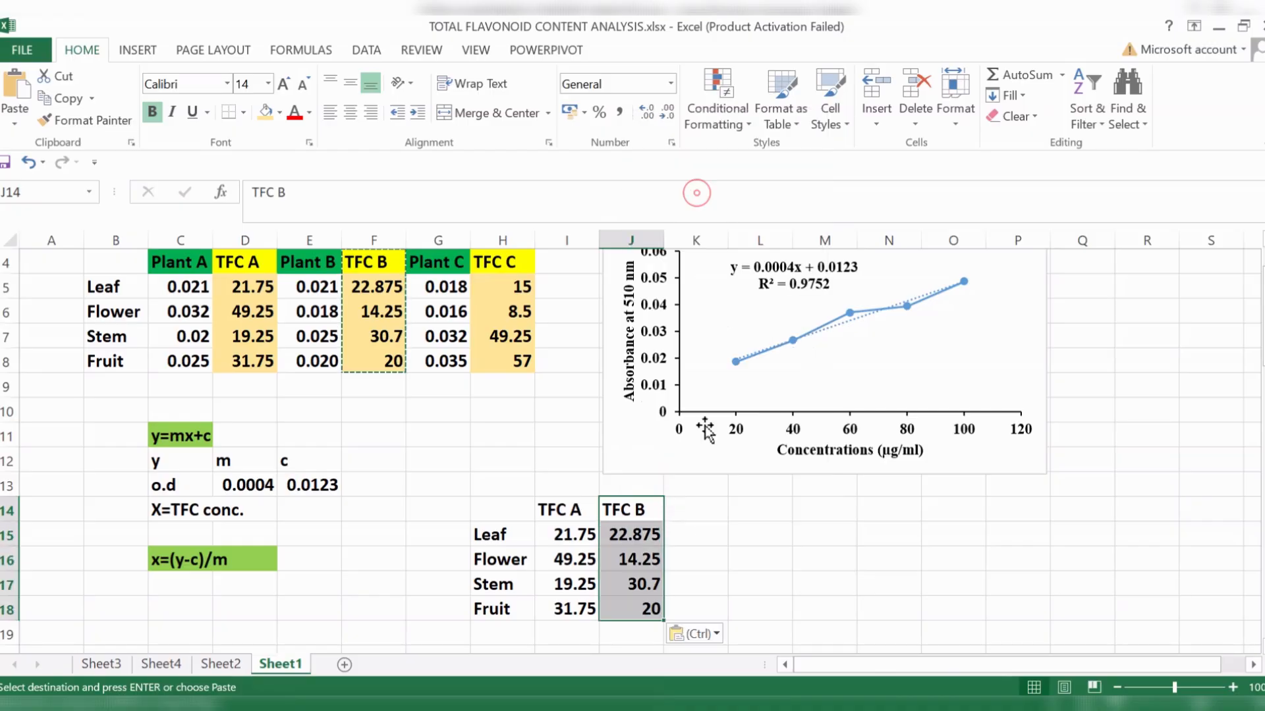
# - Copy the TFC C column H4:H8 and paste it as values only into K14:K18 of the summary table
pyautogui.click(689, 503)
pyautogui.moveTo(491, 264); pyautogui.dragTo(523, 359)
pyautogui.hotkey('ctrl', 'c')
pyautogui.click(698, 508)
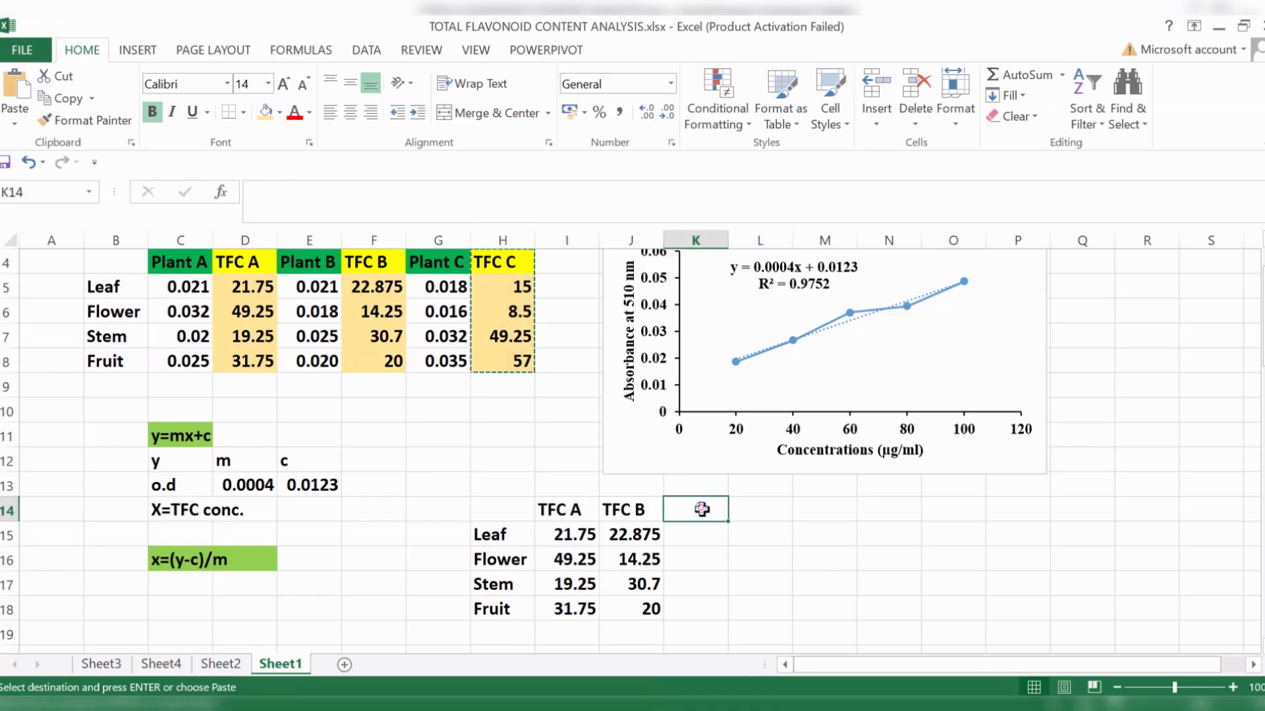
pyautogui.rightClick(696, 510)
pyautogui.click(771, 197)
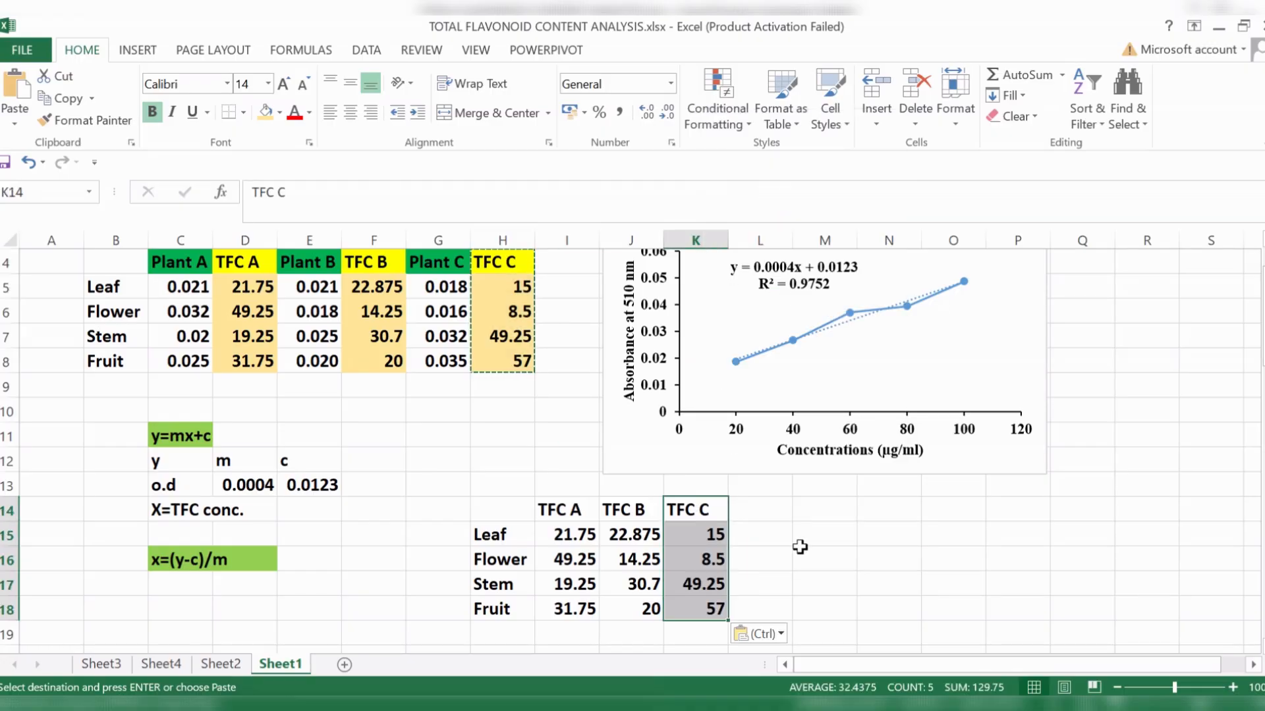
pyautogui.click(837, 550)
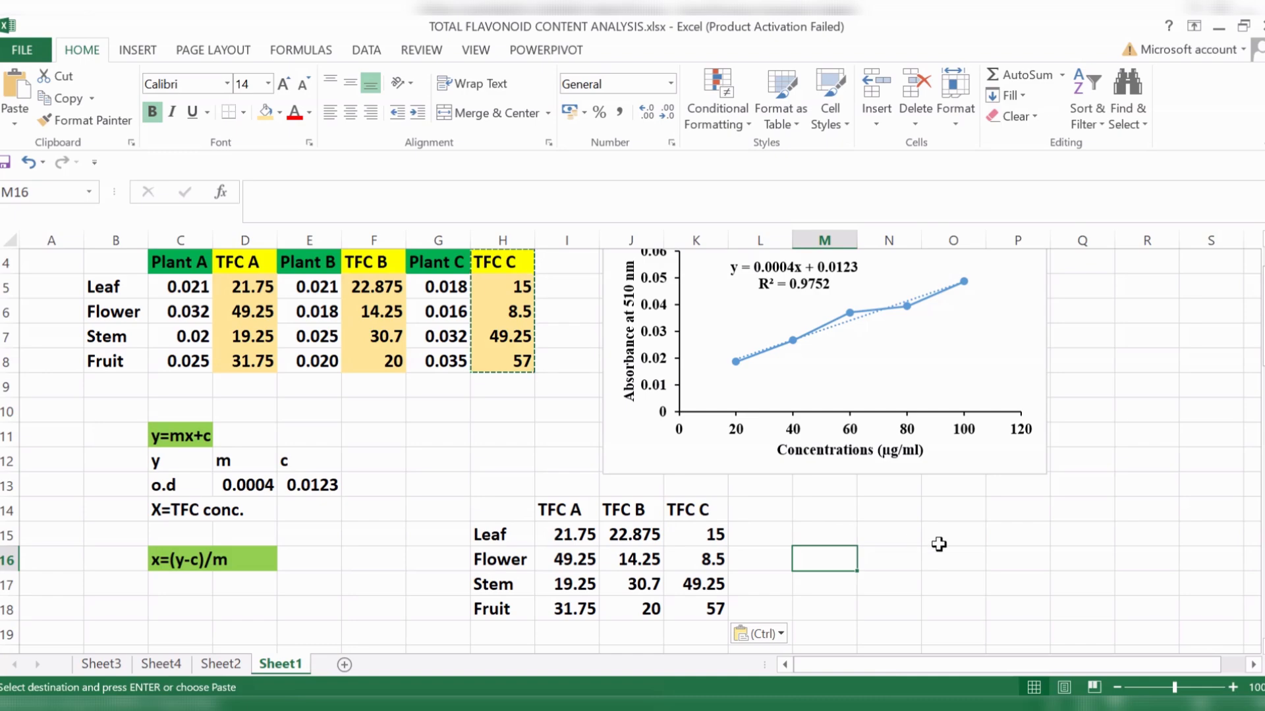
pyautogui.click(927, 564)
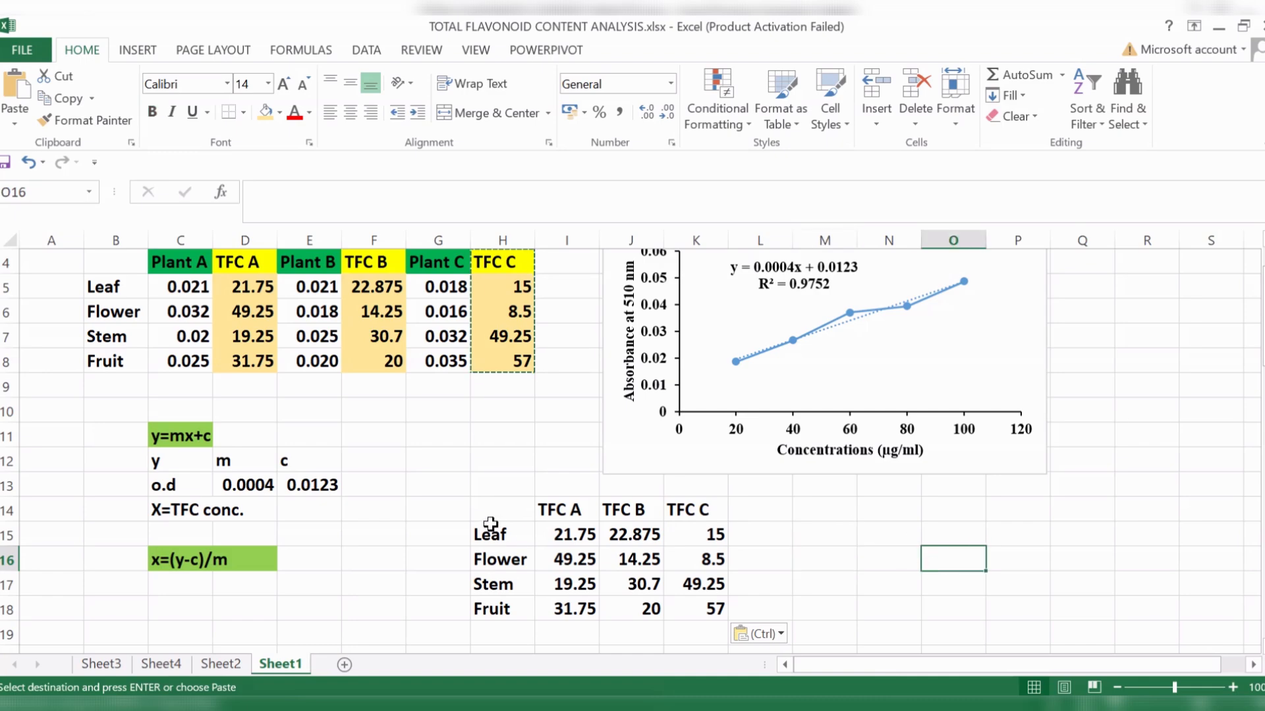
pyautogui.moveTo(464, 495); pyautogui.dragTo(755, 585)
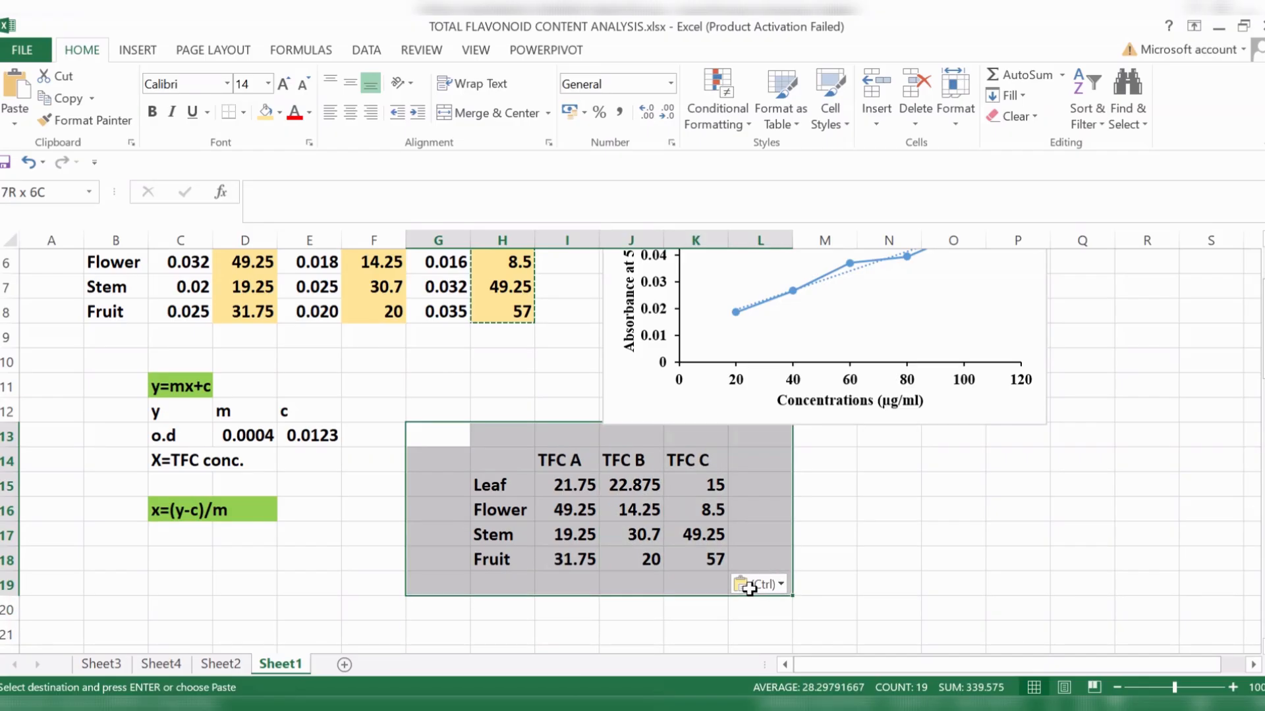
pyautogui.moveTo(749, 588); pyautogui.dragTo(749, 588)
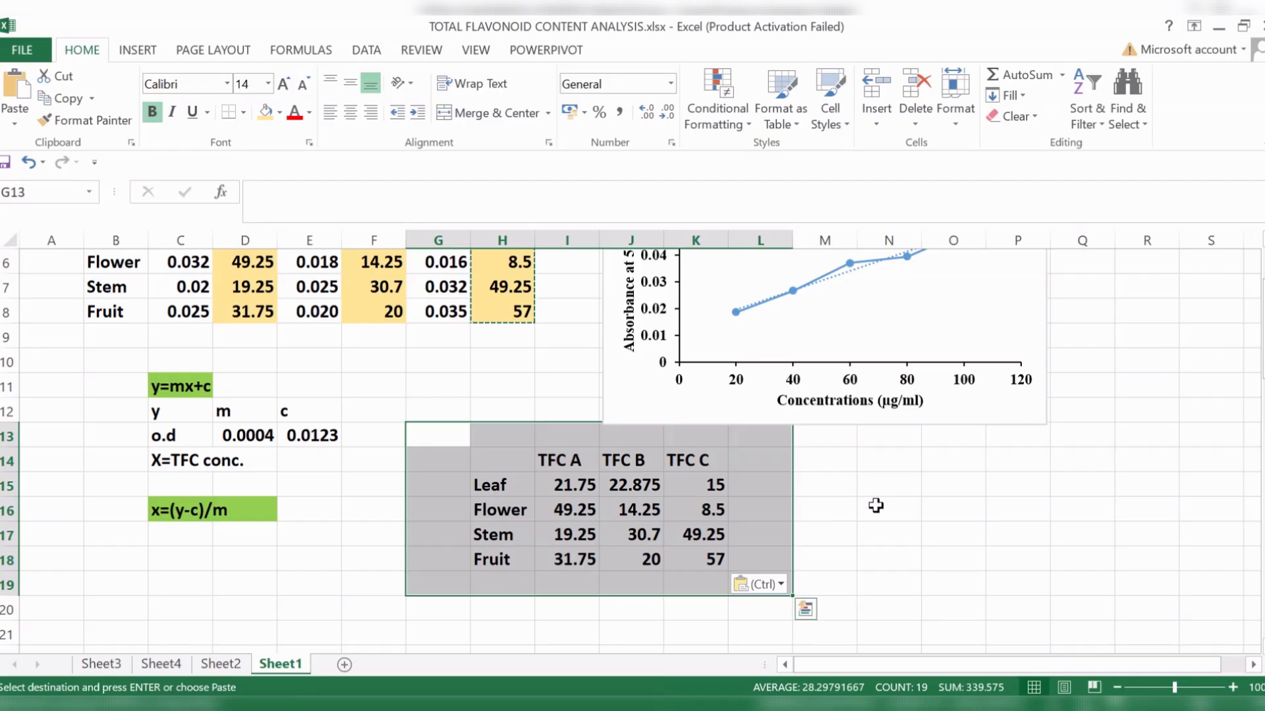
pyautogui.click(978, 555)
pyautogui.scroll(1, 893, 530)
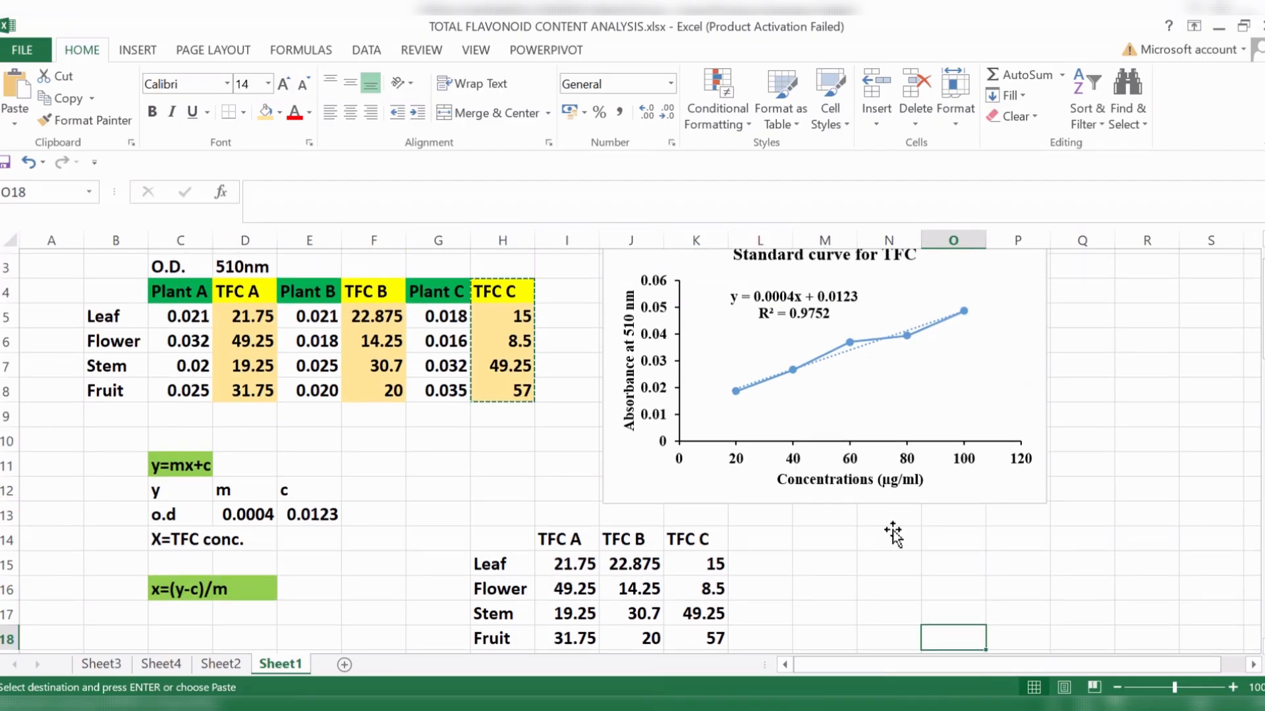
pyautogui.scroll(1, 893, 532)
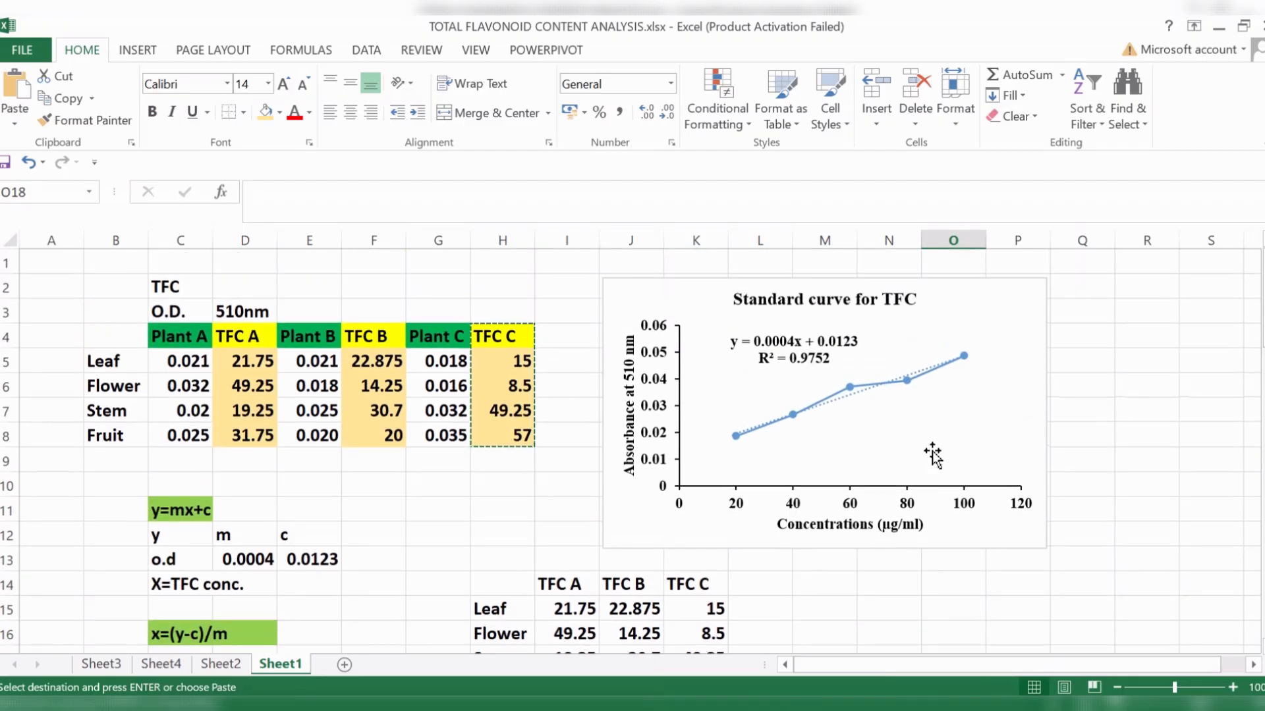
# - Shift the plot area of the Standard curve for TFC chart slightly to the left and deselect the chart
pyautogui.click(1018, 333)
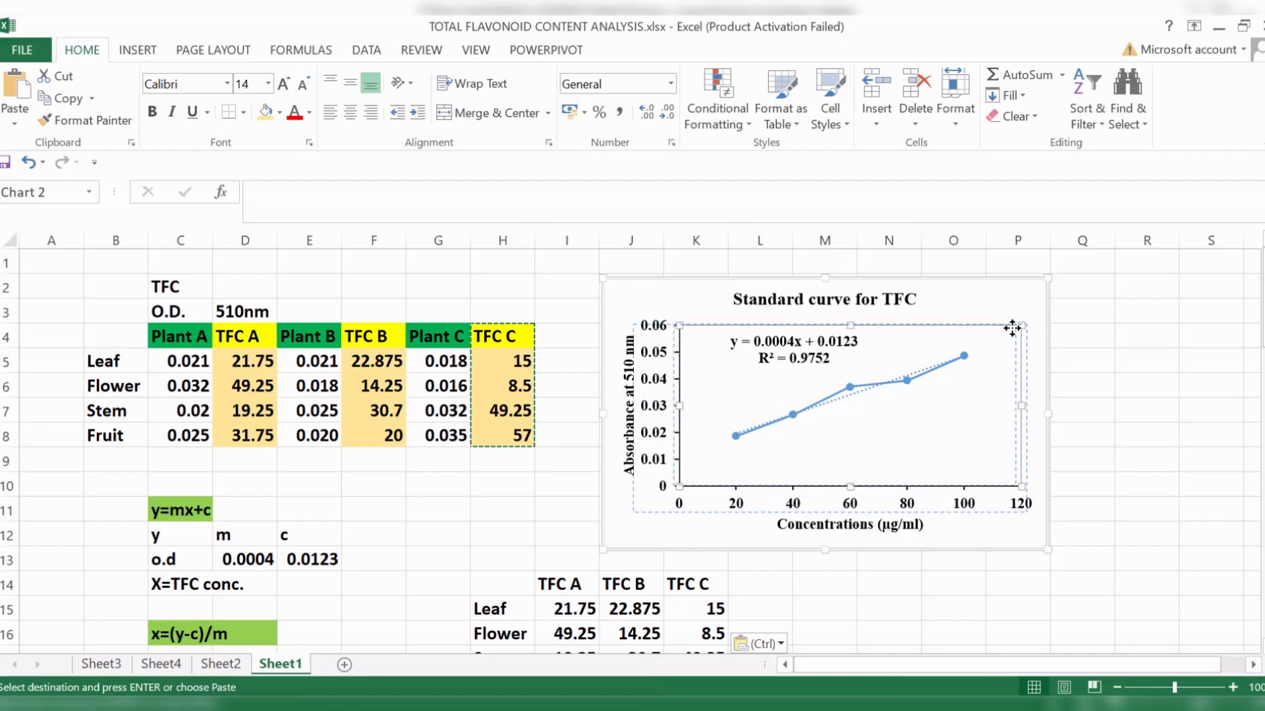
pyautogui.moveTo(1012, 328); pyautogui.dragTo(1012, 328)
pyautogui.click(1112, 488)
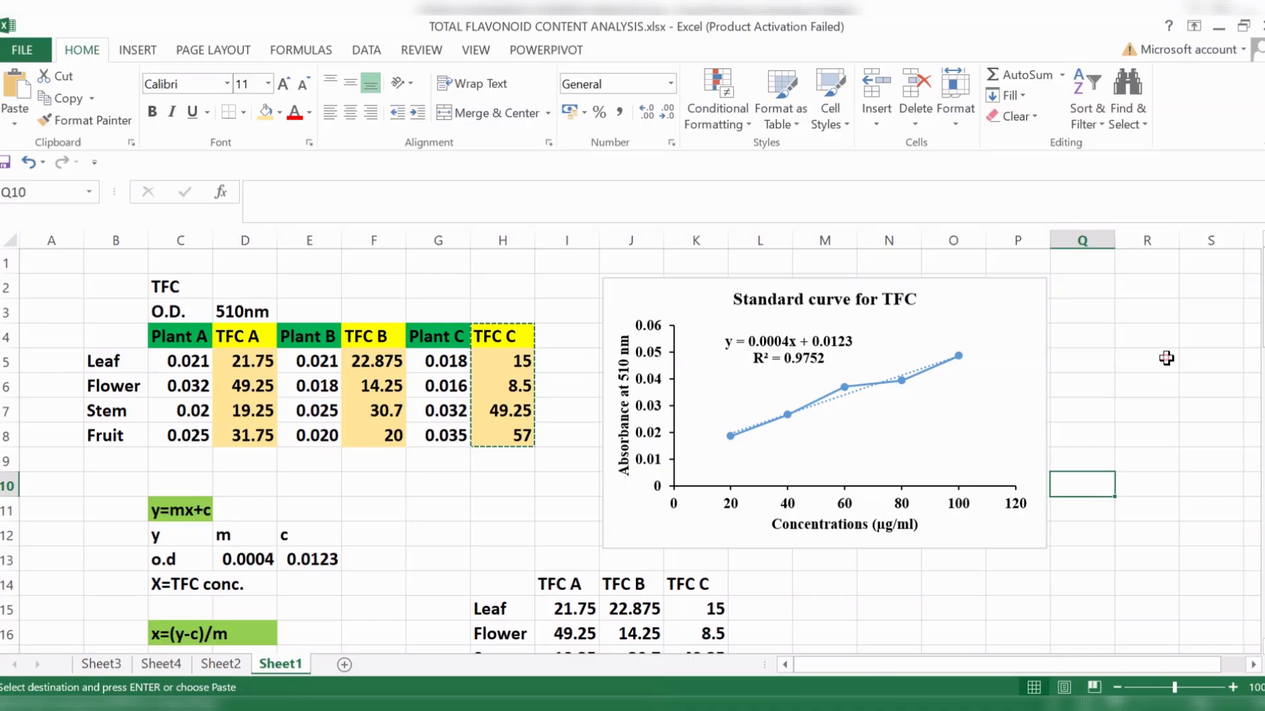
pyautogui.click(1166, 359)
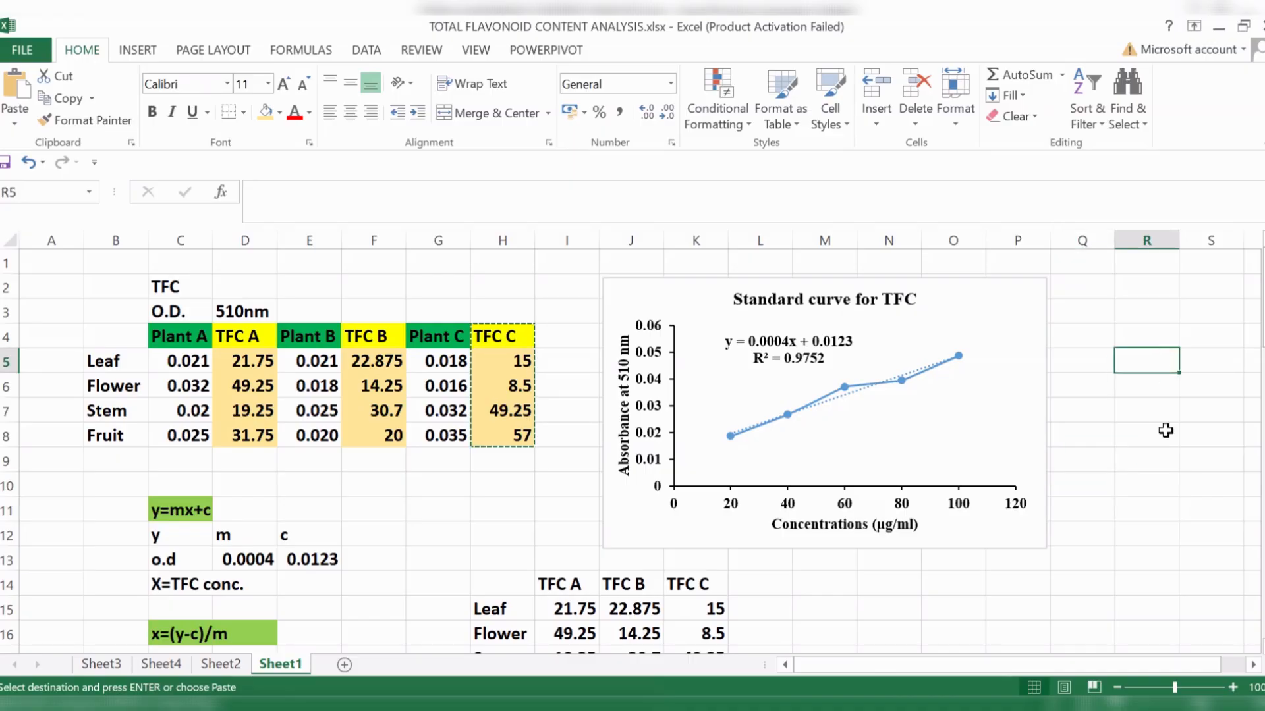
pyautogui.click(1166, 494)
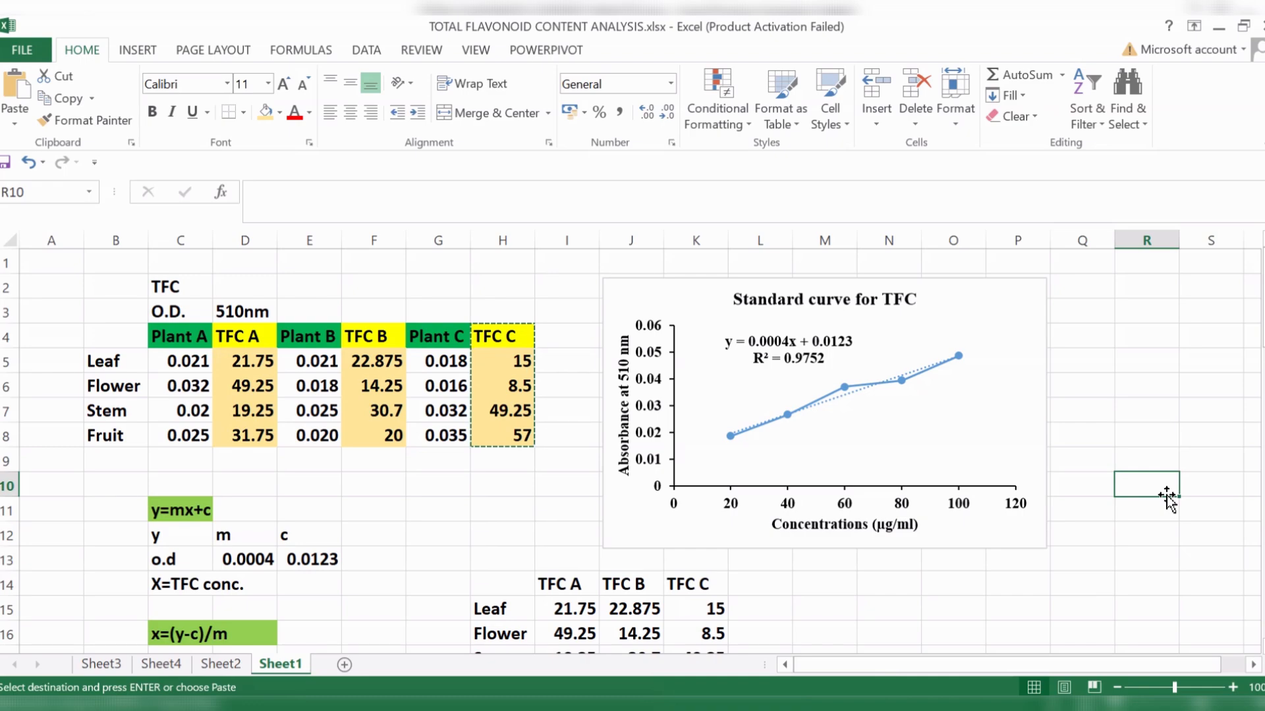
pyautogui.scroll(-1, 1099, 517)
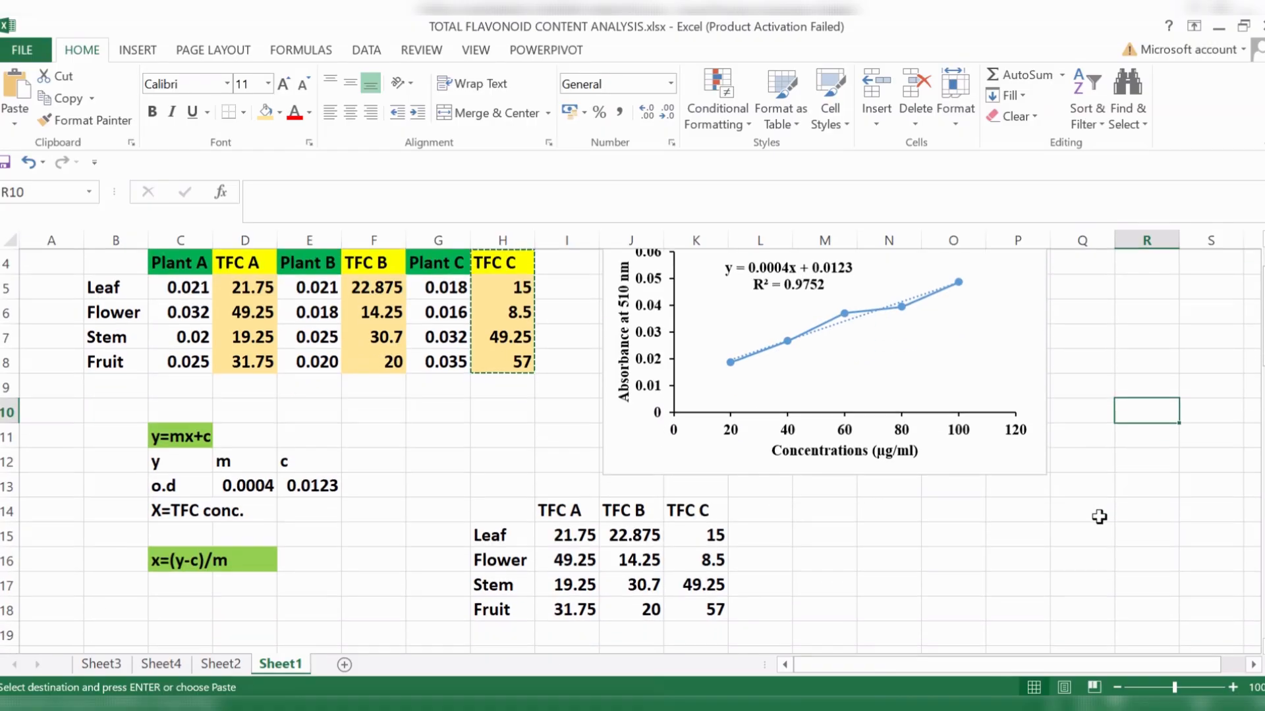
pyautogui.scroll(1, 1097, 516)
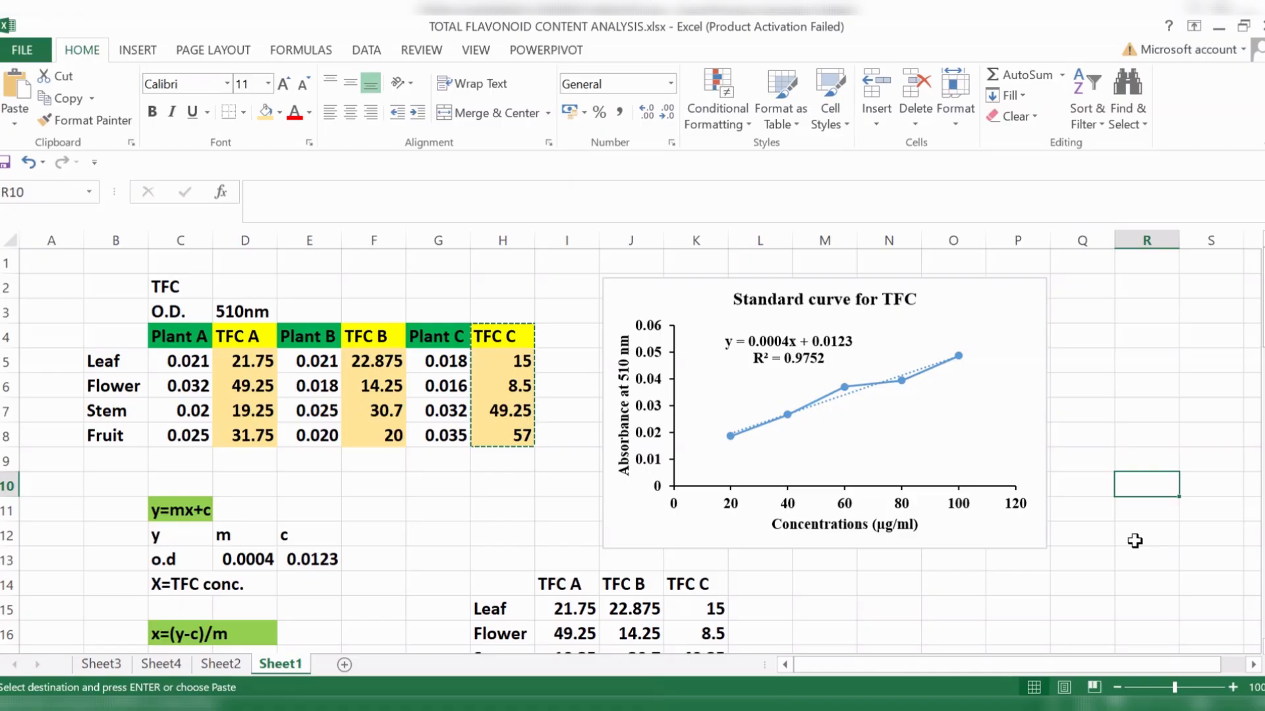
pyautogui.click(1133, 373)
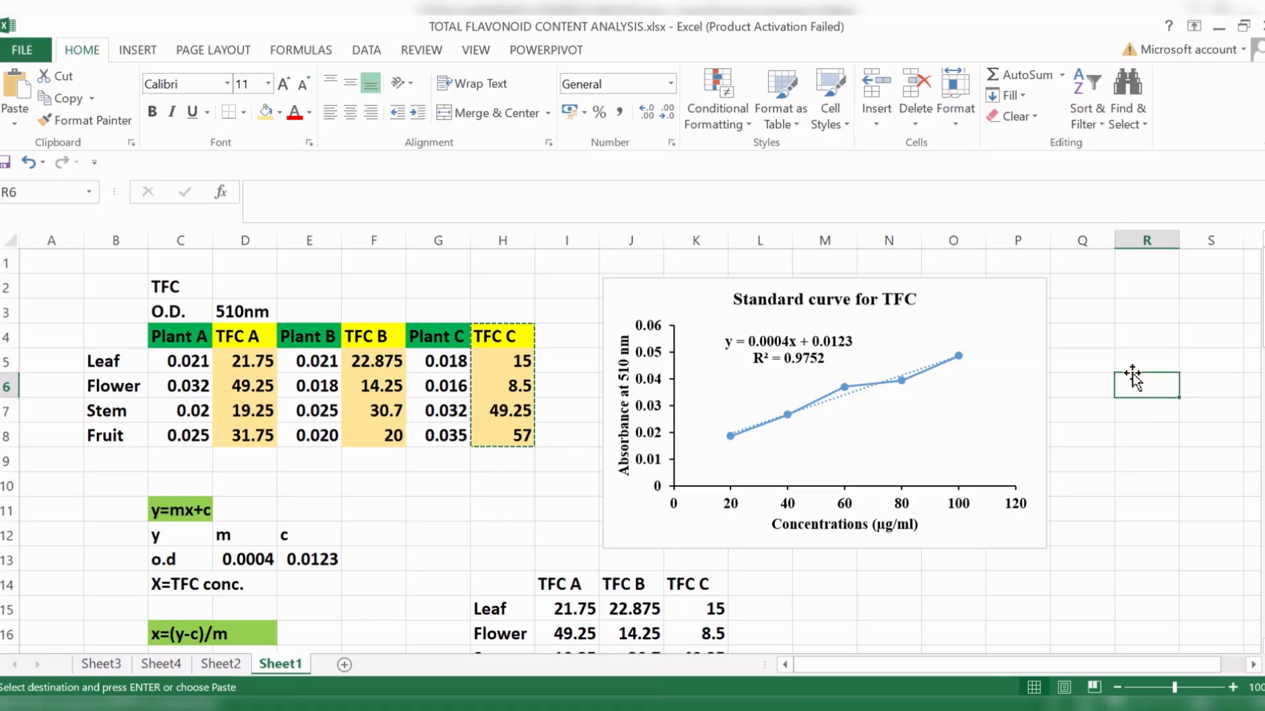
pyautogui.click(1171, 537)
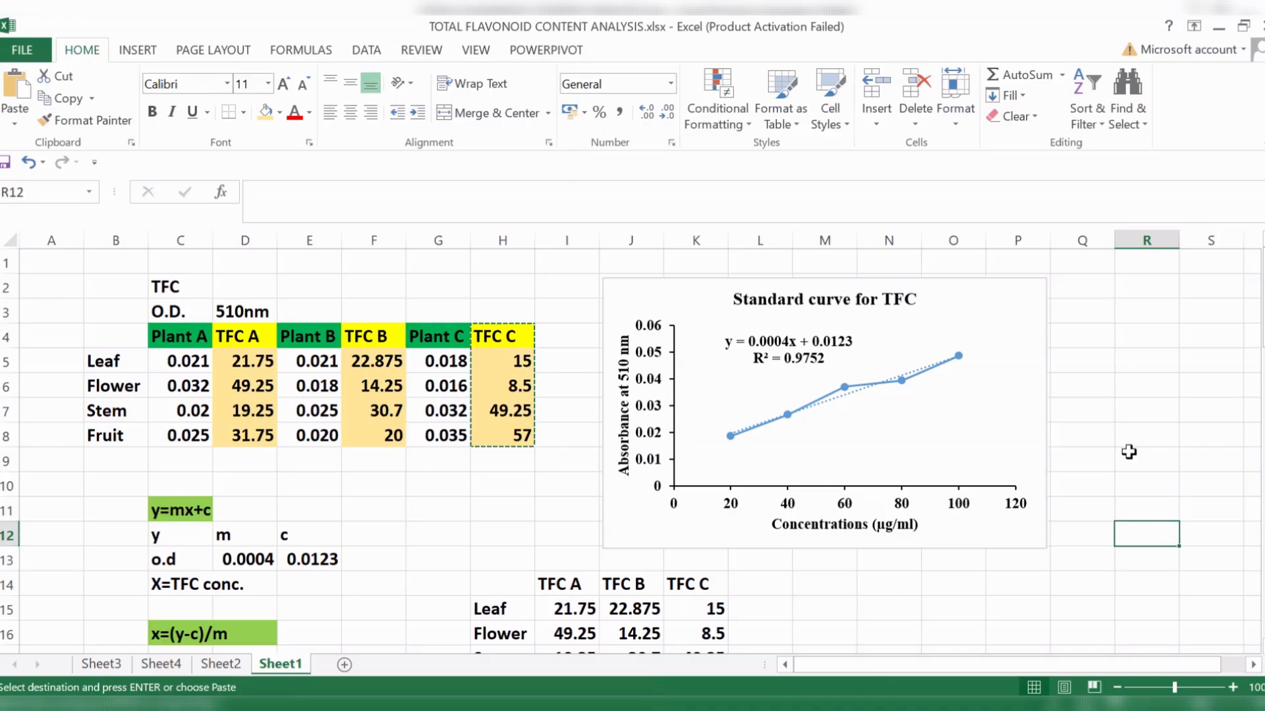